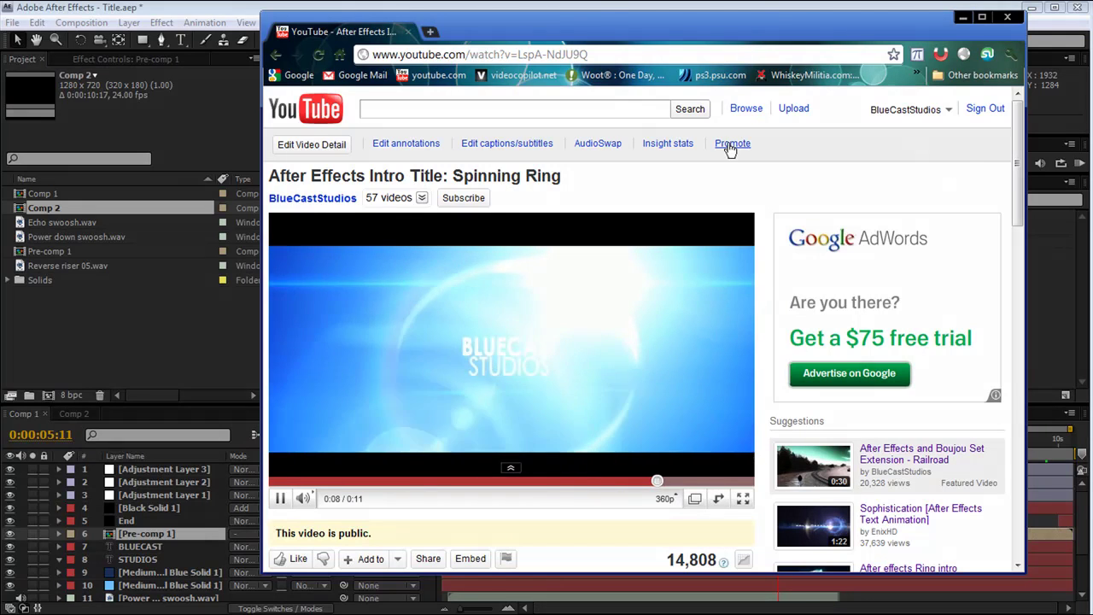
left_click_drag(1019, 208, 1022, 266)
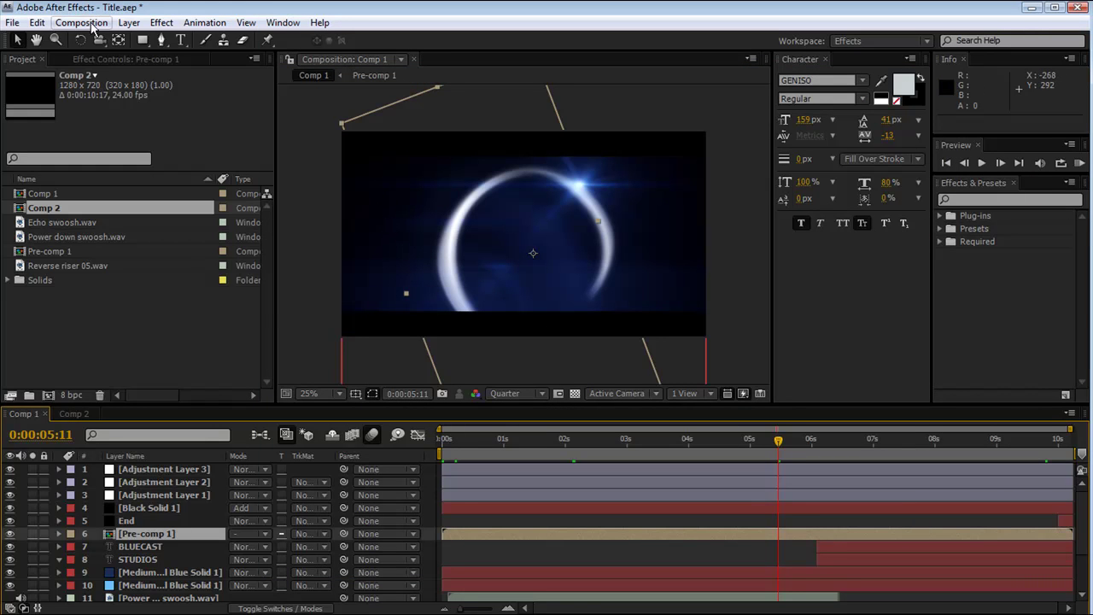
- Create a new composition with its duration set to 0:00:10:00
left_click(83, 23)
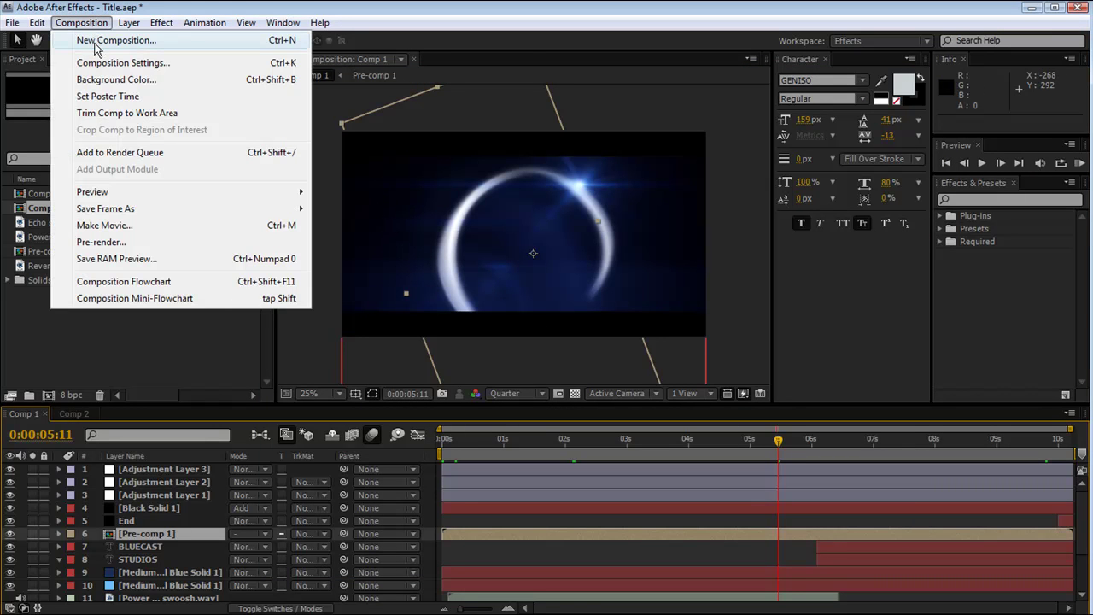
left_click(96, 40)
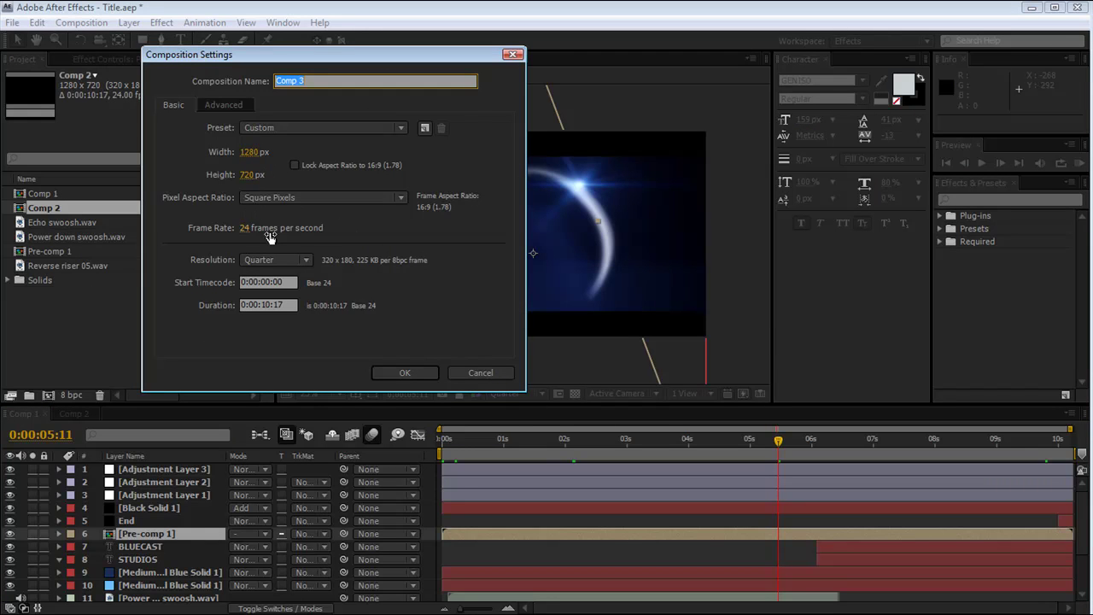
left_click(292, 305)
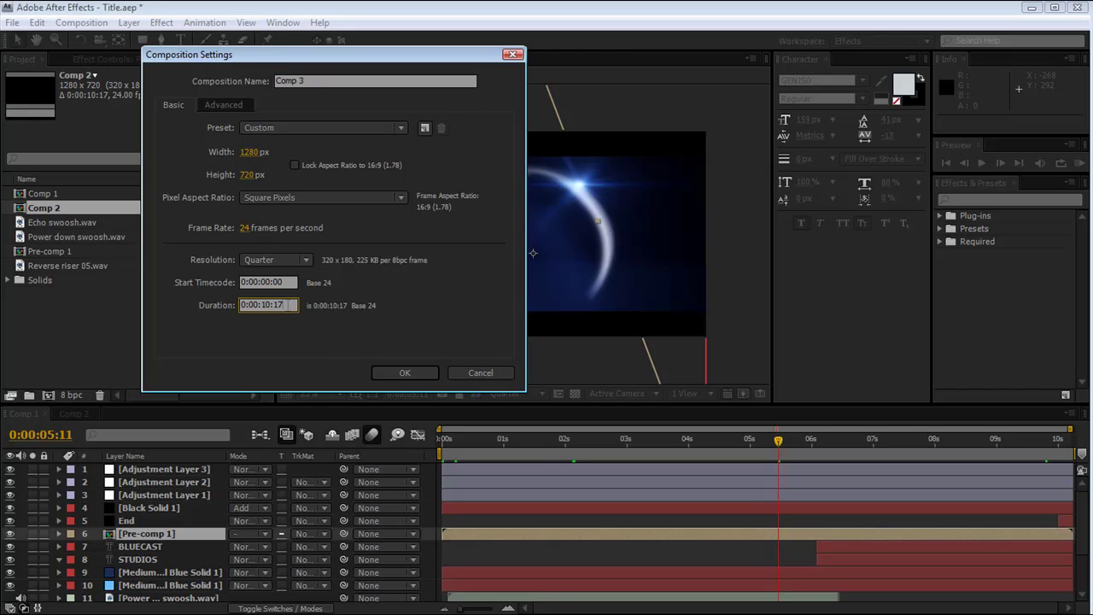
type("00")
left_click(418, 373)
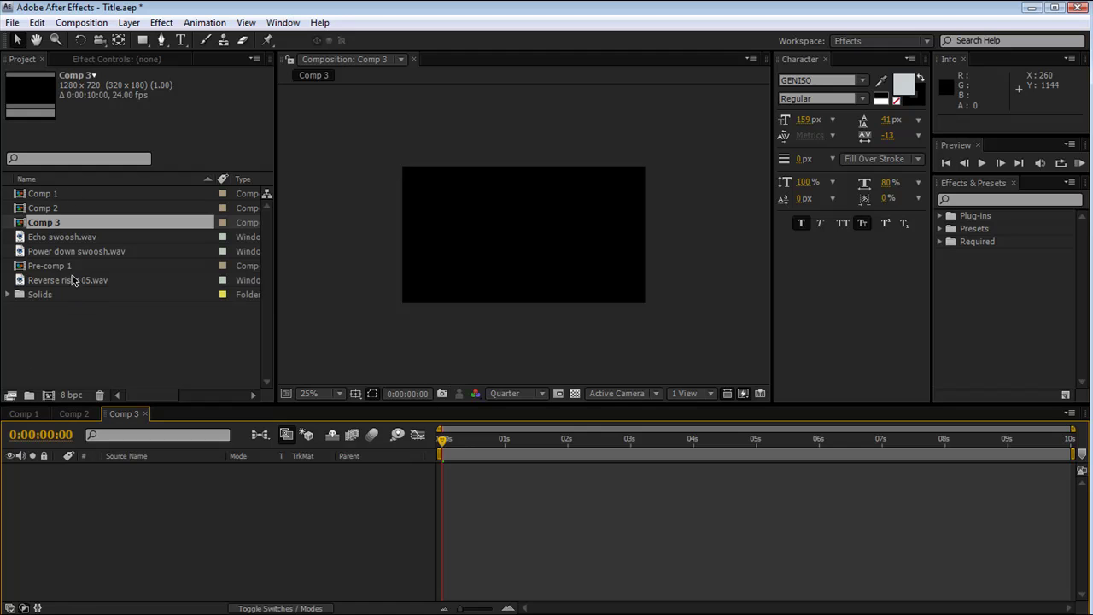
- Create a new comp-size solid layer with the default settings and apply the Ramp effect to it
left_click(82, 23)
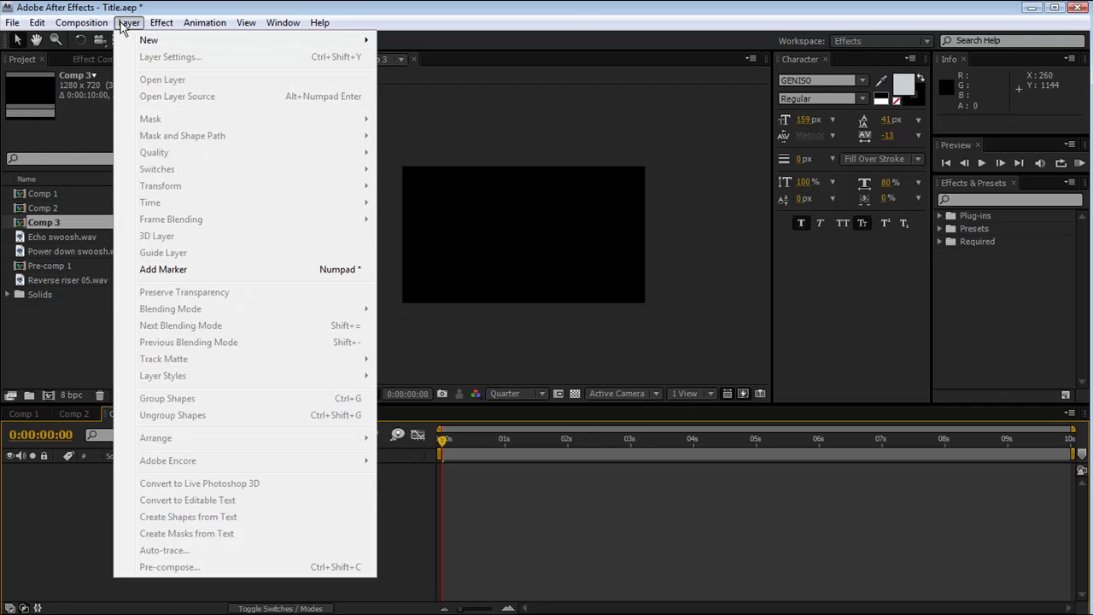
mouse_move(142, 40)
left_click(397, 70)
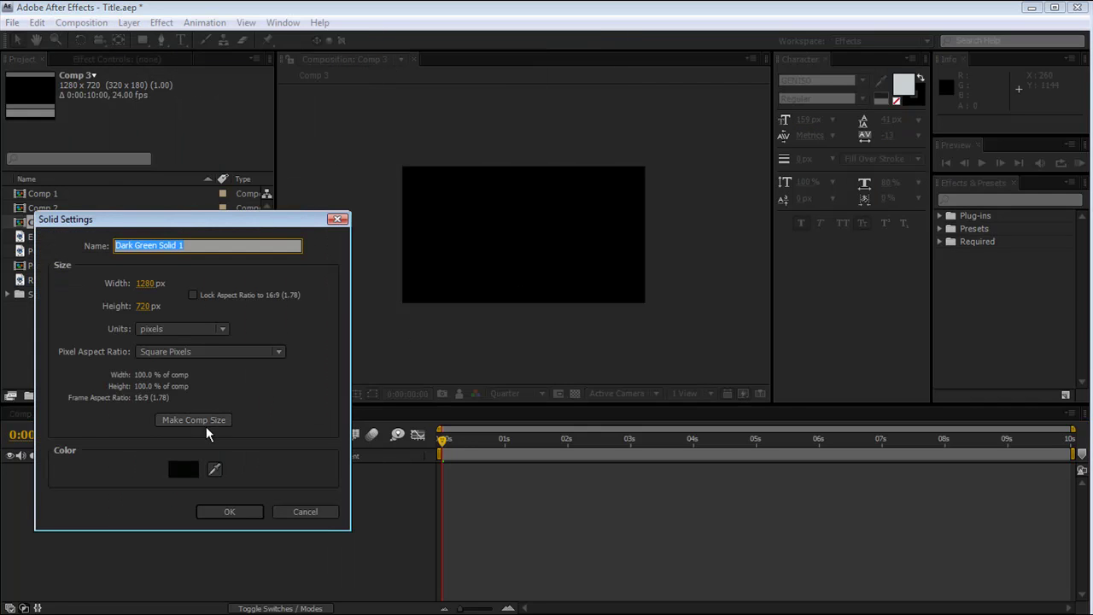
left_click(238, 517)
left_click(961, 199)
type("ramp")
left_click_drag(992, 243, 154, 473)
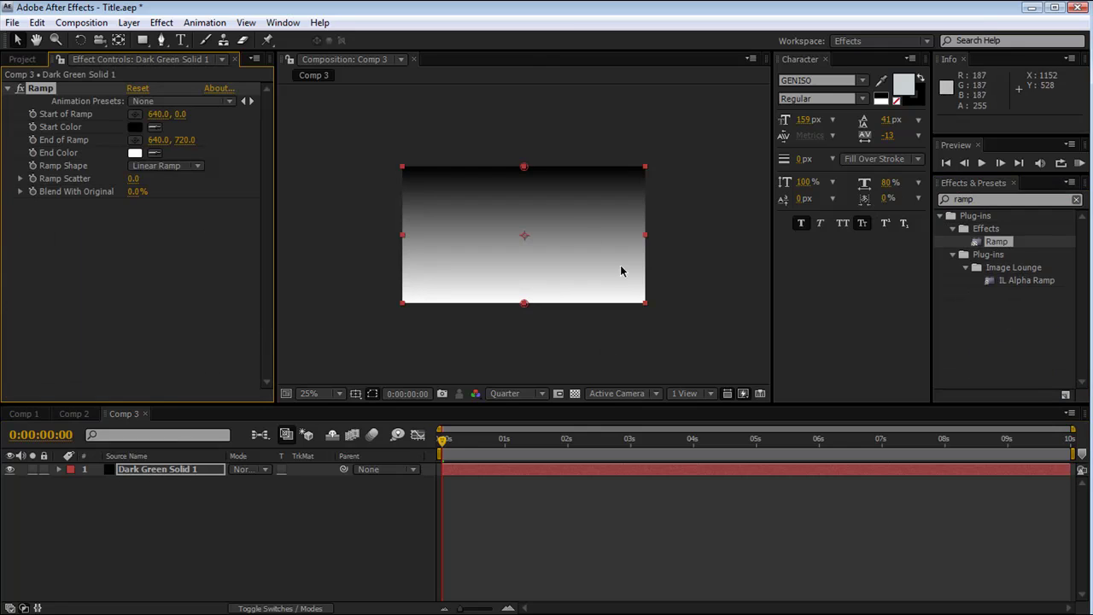
- Set the Ramp's start color to a near-black blue and its end color to dark blue 12132C
left_click(136, 126)
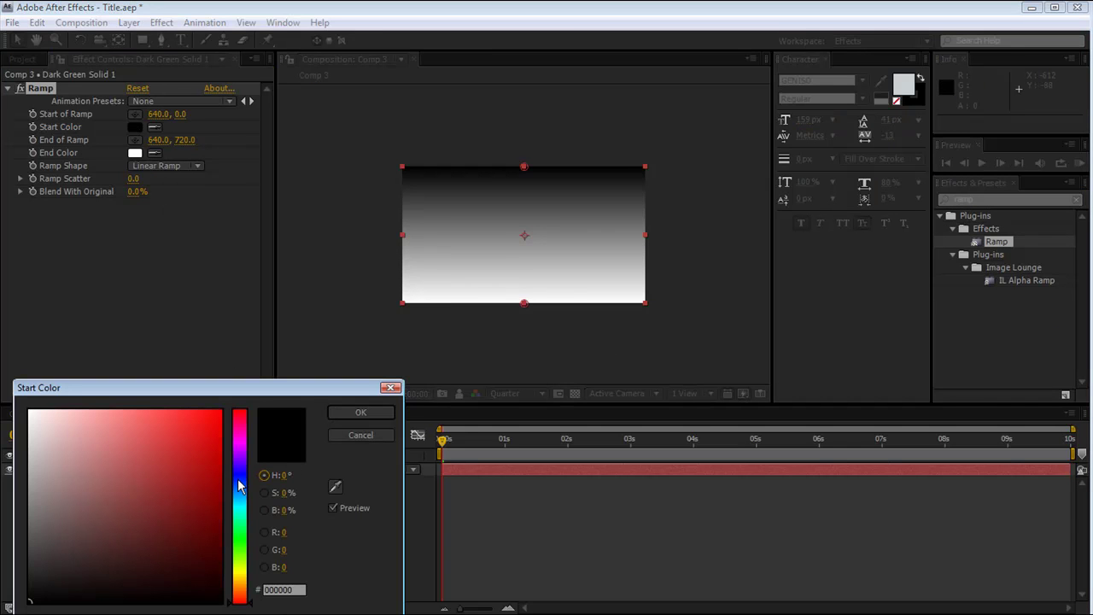
left_click(239, 485)
left_click_drag(76, 599, 142, 582)
left_click(360, 414)
left_click(135, 154)
left_click(242, 485)
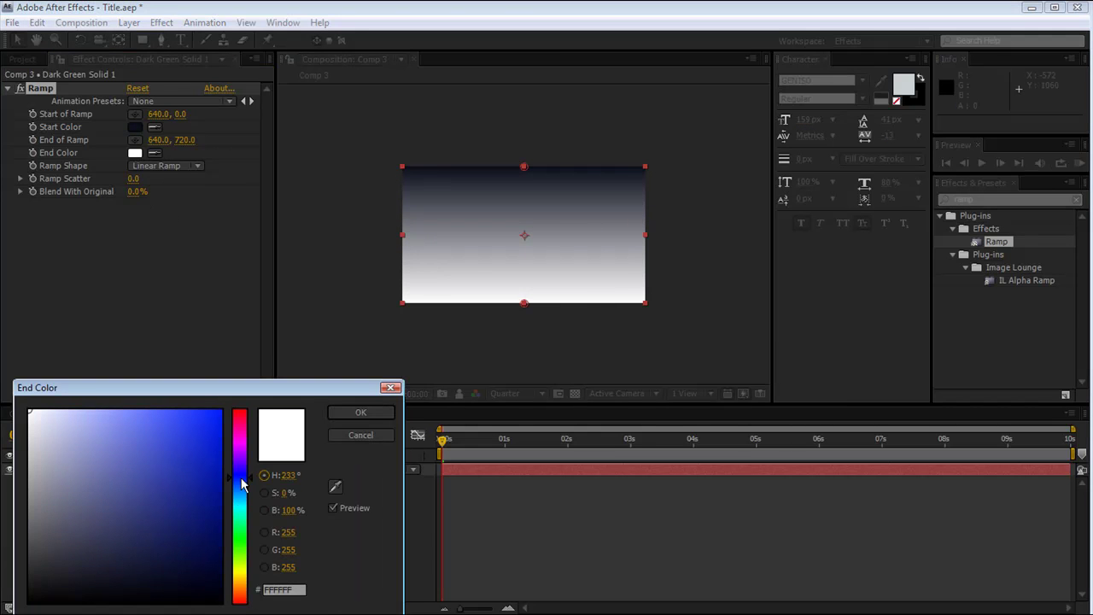
left_click_drag(169, 544, 144, 570)
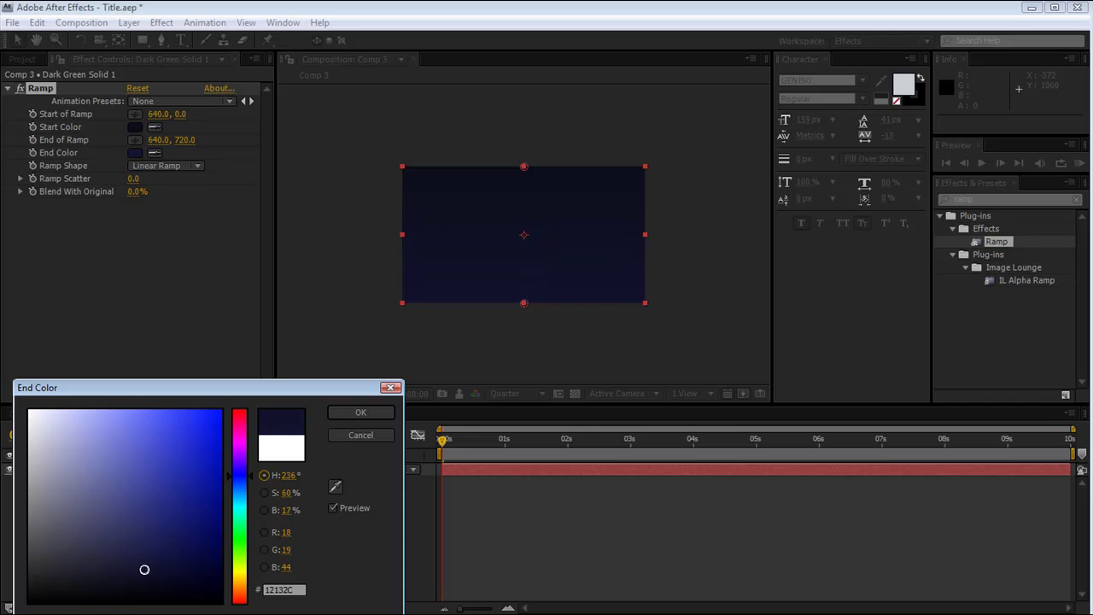
left_click(374, 413)
- Create a second comp-size solid layer in a medium gray-blue, about 5762A1
left_click(130, 24)
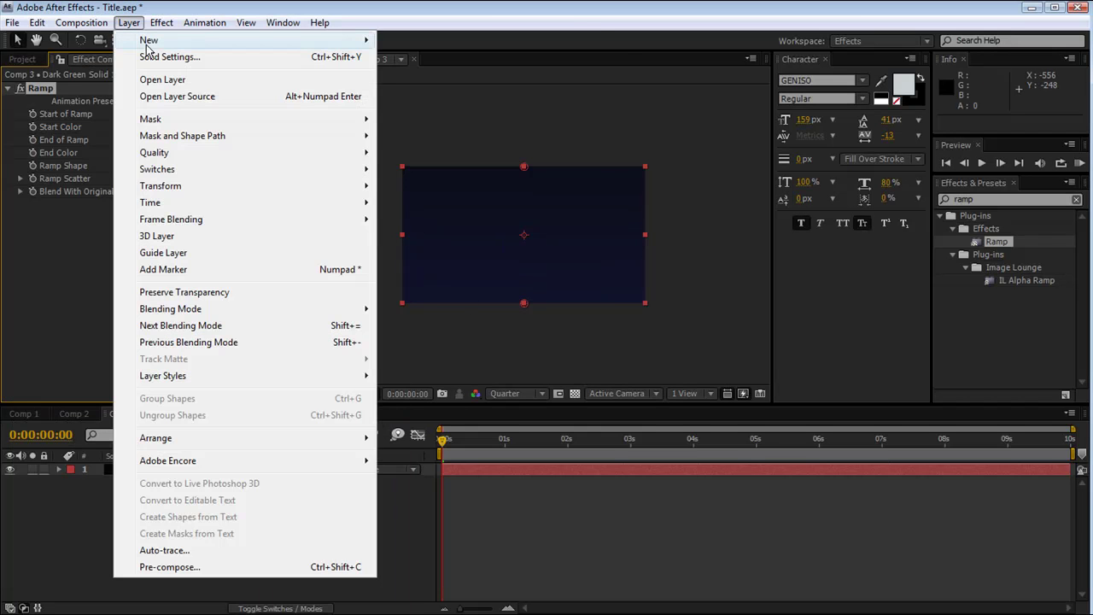
mouse_move(146, 41)
left_click(429, 58)
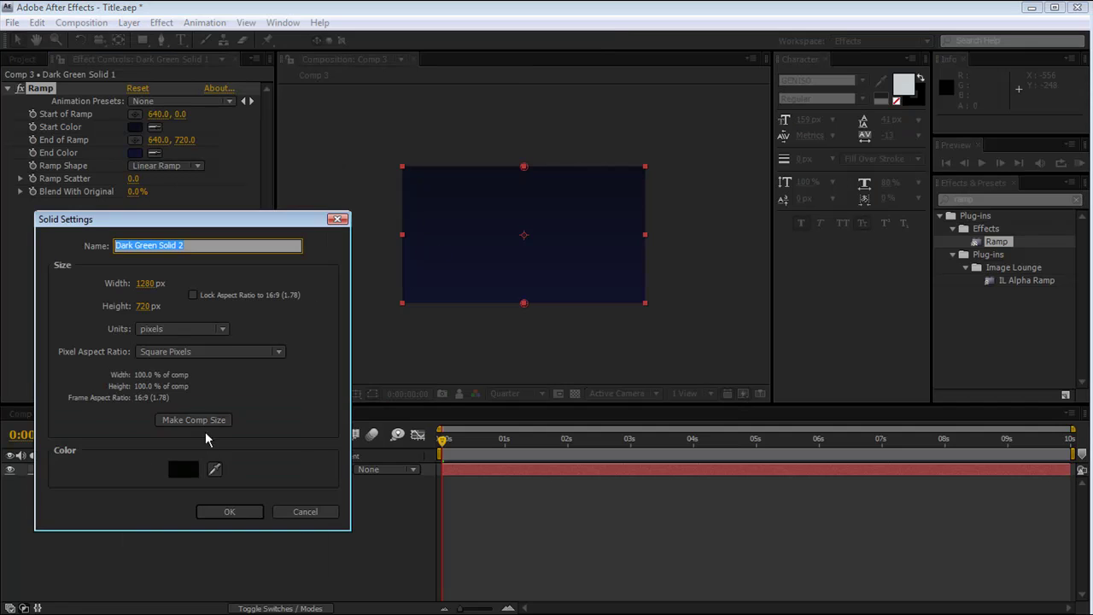
left_click(191, 469)
left_click(230, 475)
mouse_move(211, 481)
left_mouse_down()
mouse_move(102, 476)
mouse_move(107, 510)
mouse_move(110, 485)
left_mouse_up()
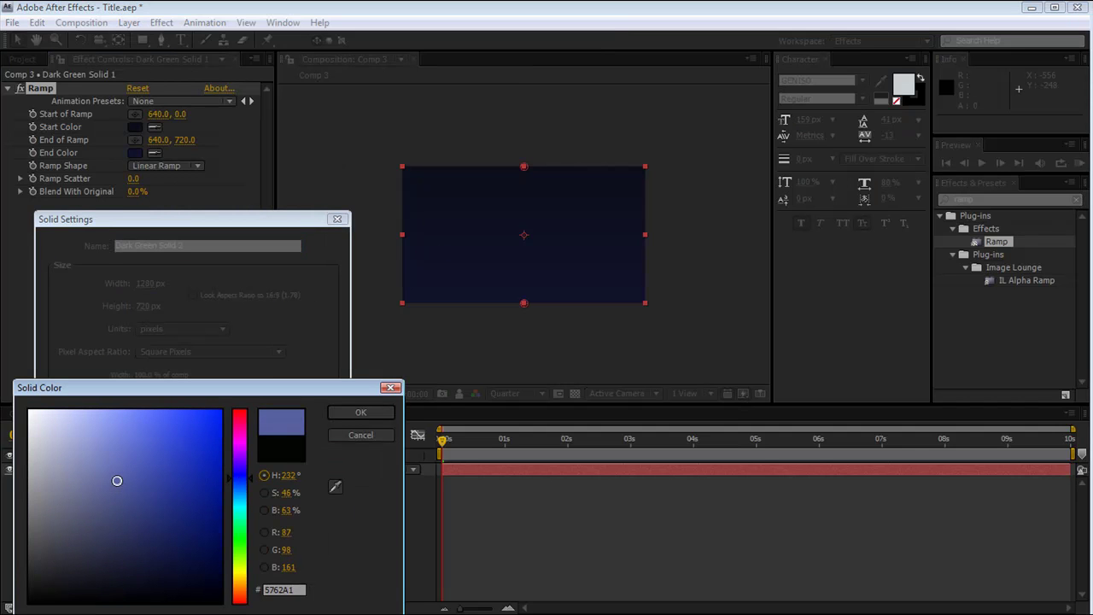
left_click(361, 412)
left_click(236, 515)
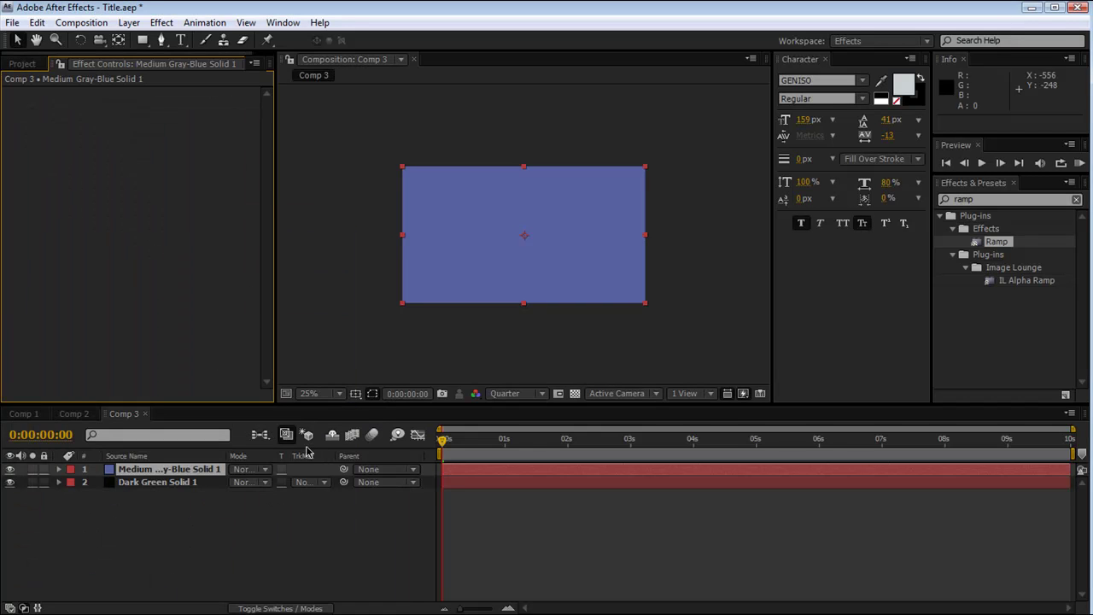
- Move the gray-blue solid down so it fills only the frame's lower third, and apply Directional Blur with a blur length of 185.3
left_click_drag(510, 227, 502, 323)
key("ctrl+5")
type("dir")
left_click_drag(1009, 241, 200, 474)
left_click_drag(134, 167, 461, 192)
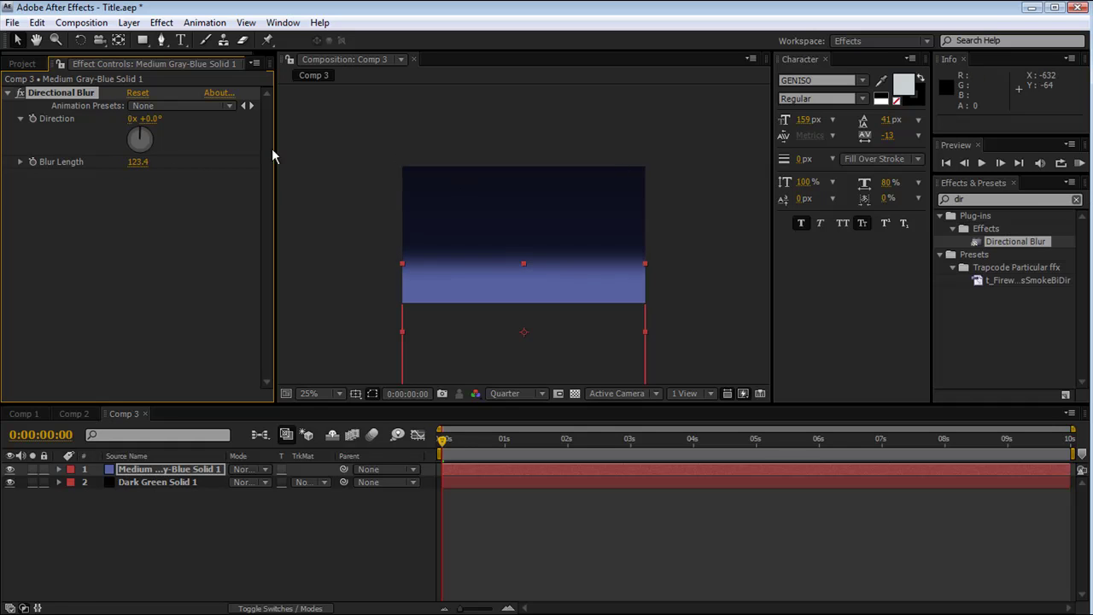
left_click_drag(160, 165, 627, 302)
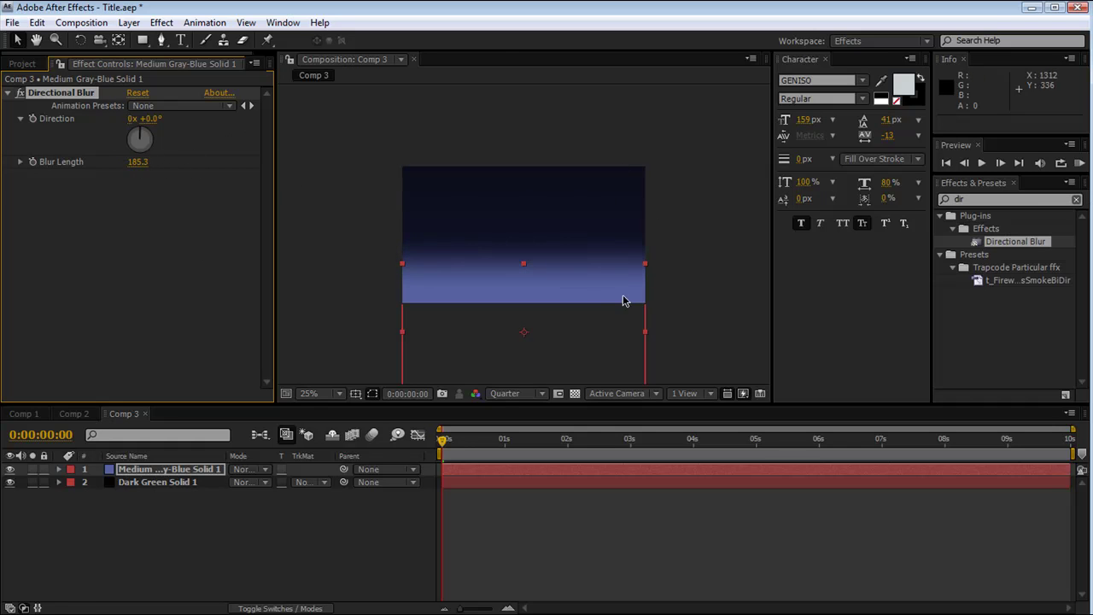
- Set the gray-blue solid's blending mode to Add and its opacity to 19%
right_click(164, 473)
mouse_move(313, 318)
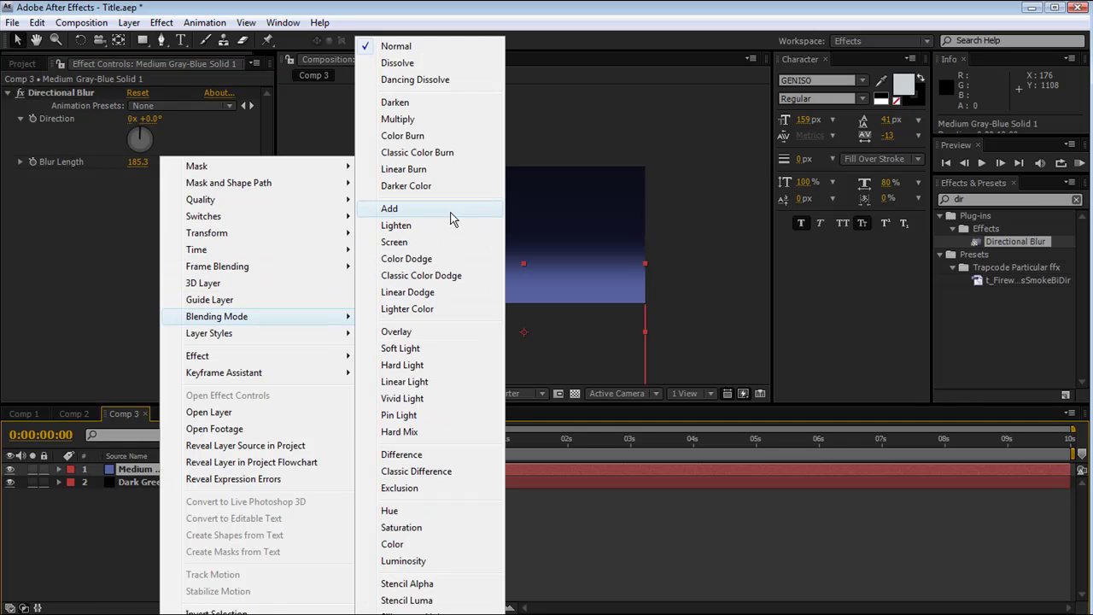
left_click(393, 208)
key("t")
left_click_drag(240, 481, 181, 494)
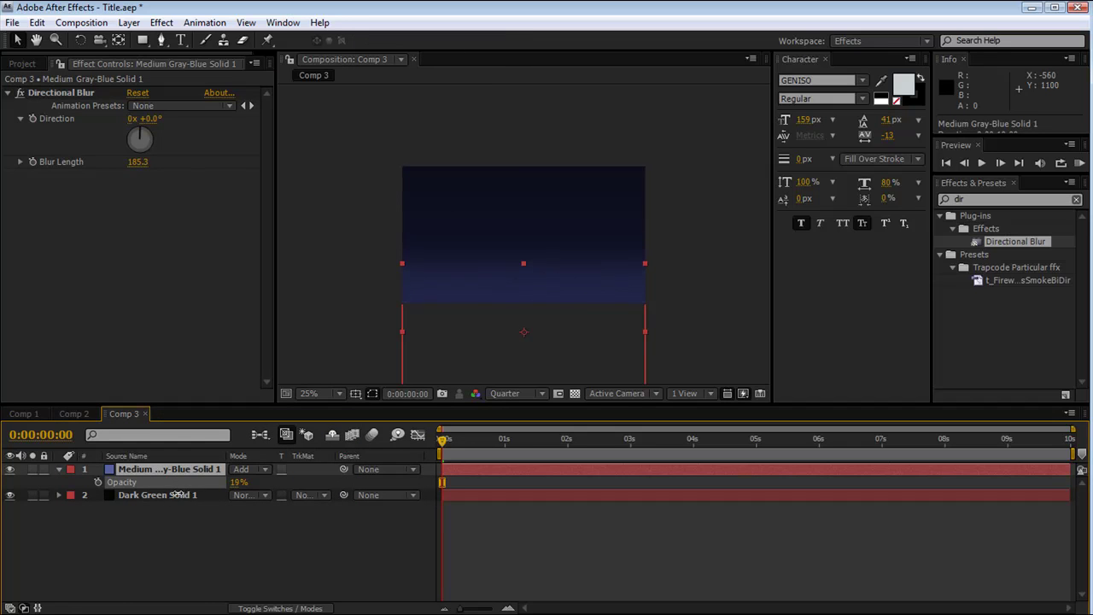
- Move the gray-blue solid up slightly so the soft glow reaches a little higher in the frame
left_click(353, 298)
left_click(191, 475)
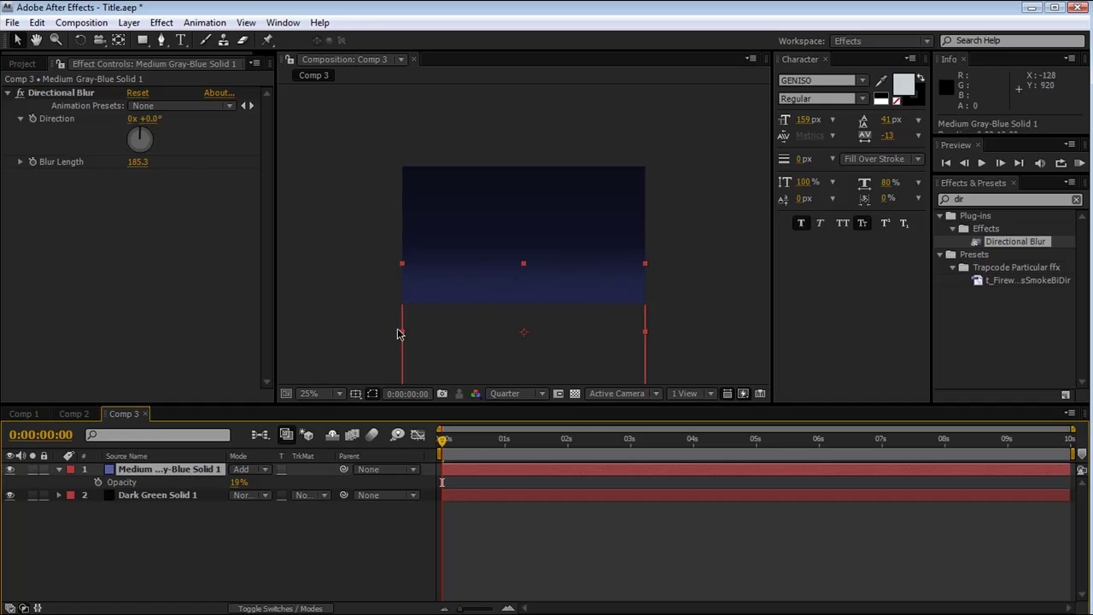
left_click_drag(514, 319, 510, 308)
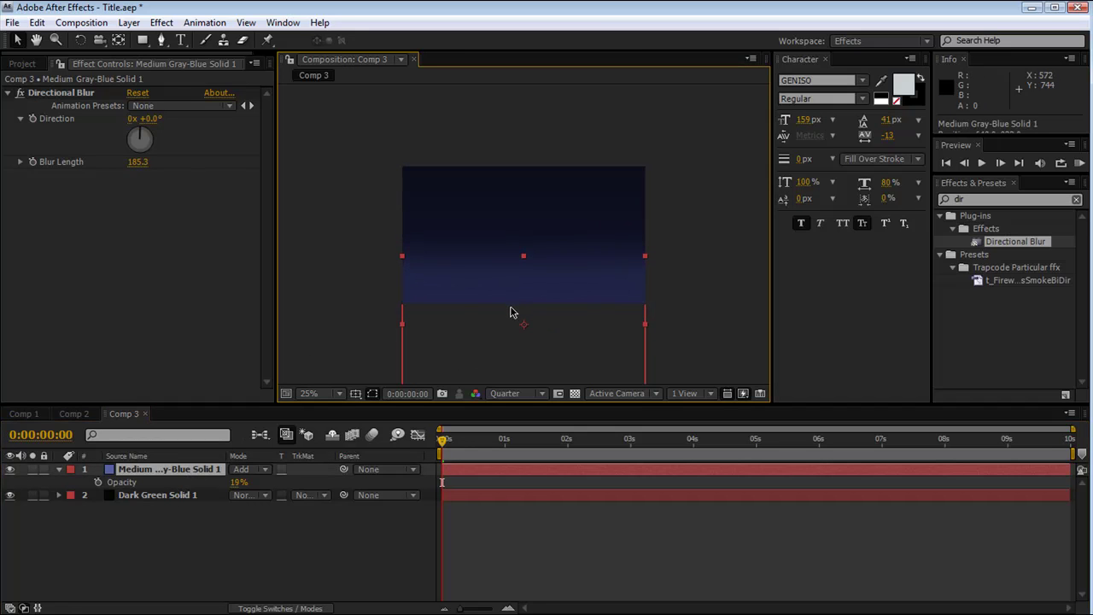
key("period")
key("comma")
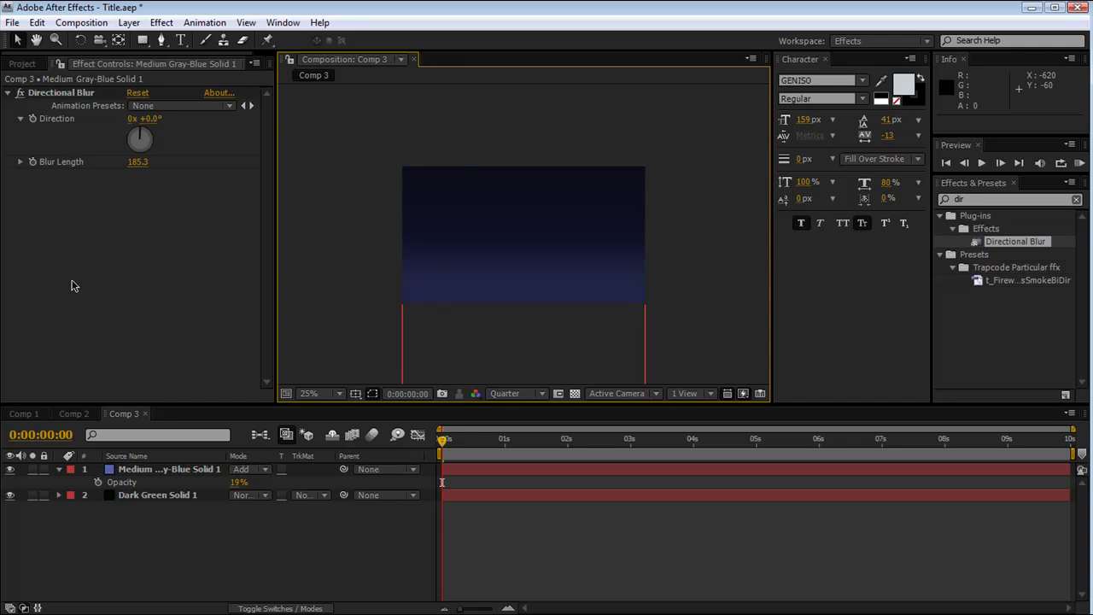
left_click(36, 415)
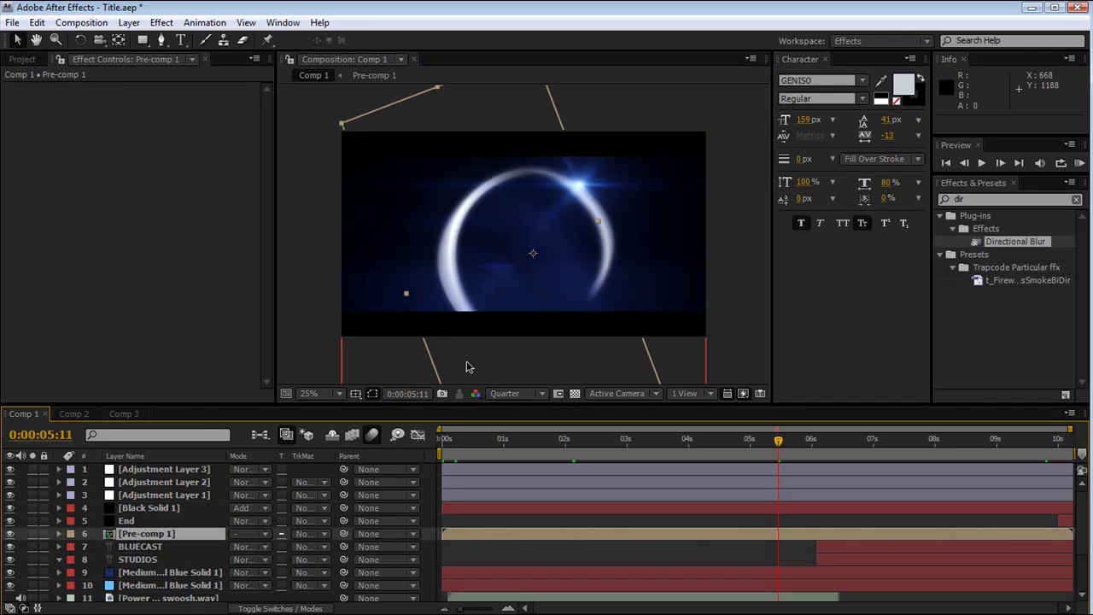
left_click(124, 413)
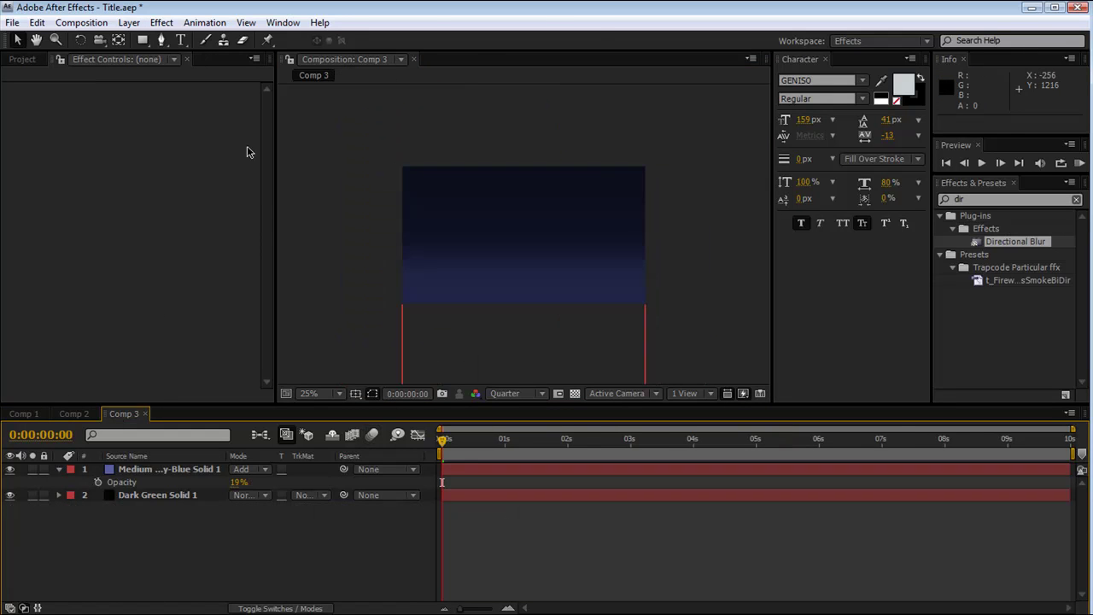
- Add a new comp-size solid layer to Comp 3 with its color set to white (FFFFFF)
left_click(129, 22)
mouse_move(206, 42)
left_click(411, 60)
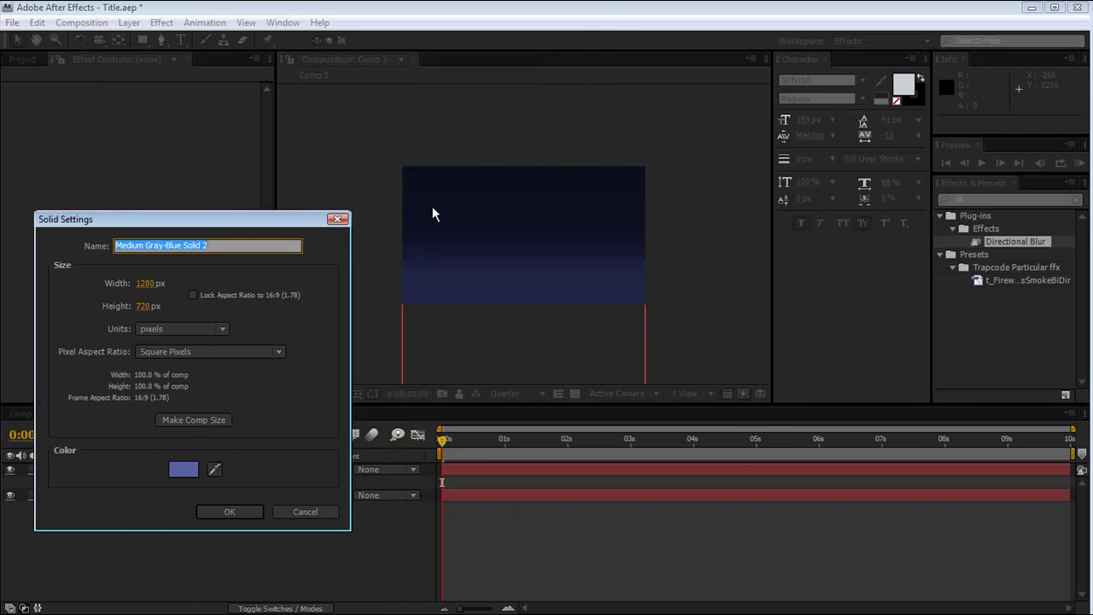
left_click(183, 469)
left_click_drag(195, 475, 2, 379)
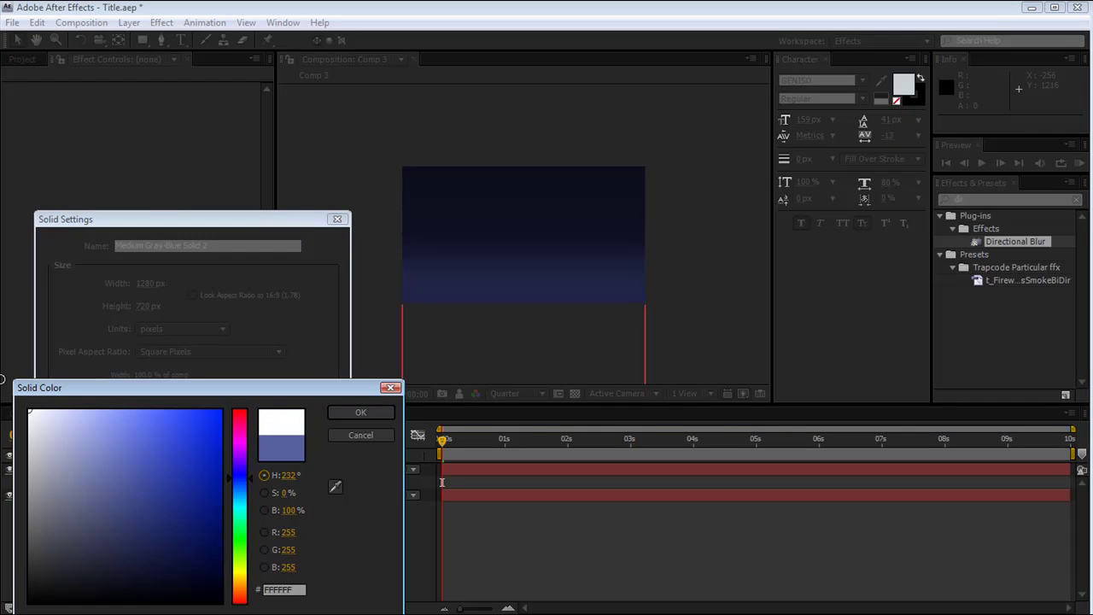
left_click(339, 414)
left_click(224, 511)
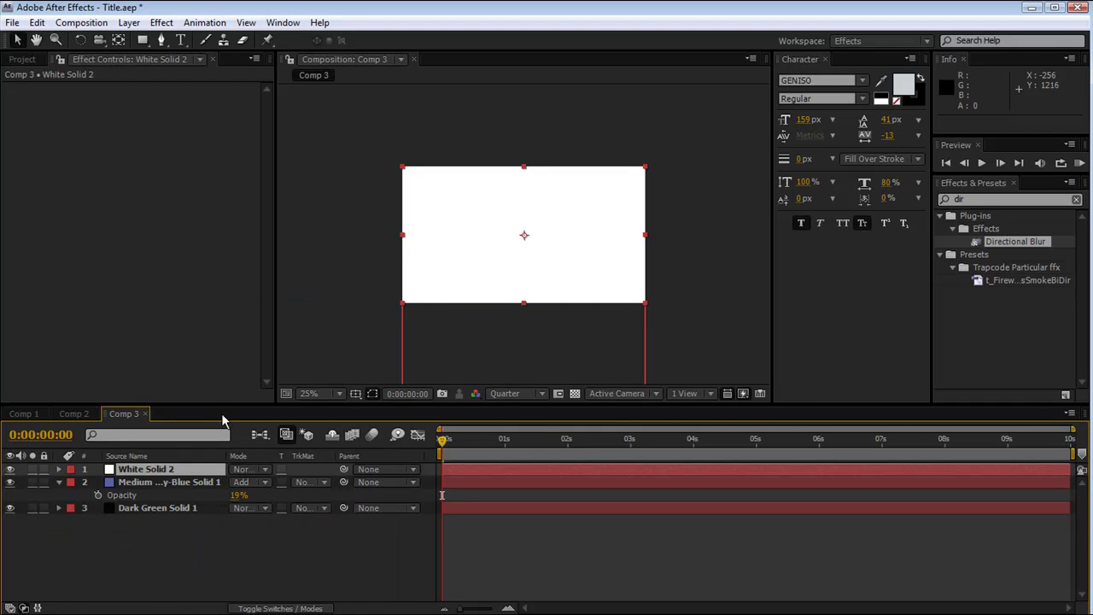
- Pre-compose the white solid, moving all attributes into the new composition
left_click(129, 22)
left_click(215, 566)
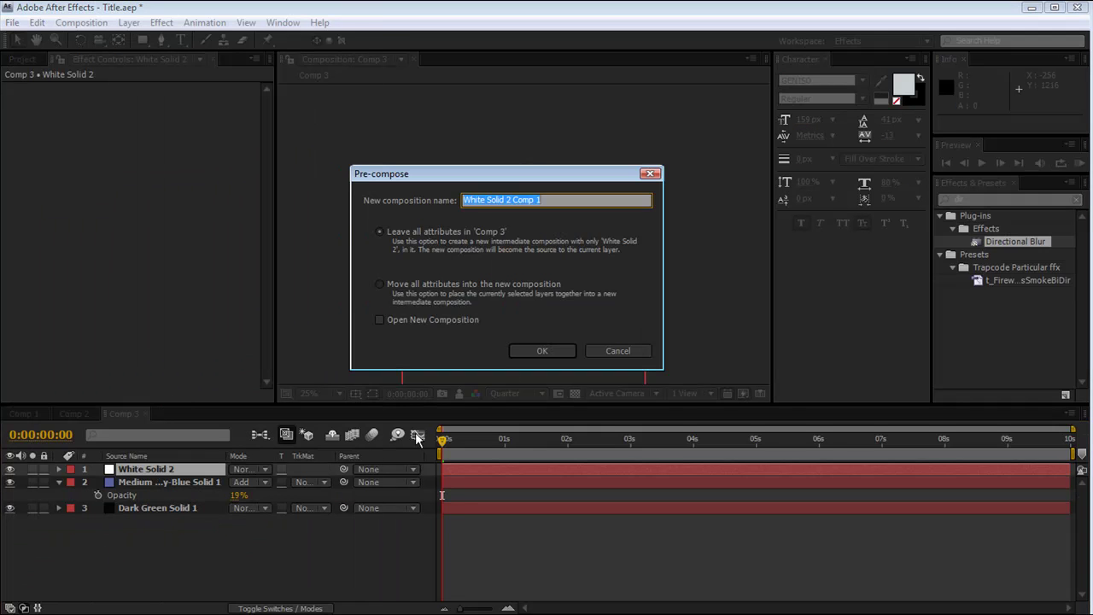
left_click(380, 284)
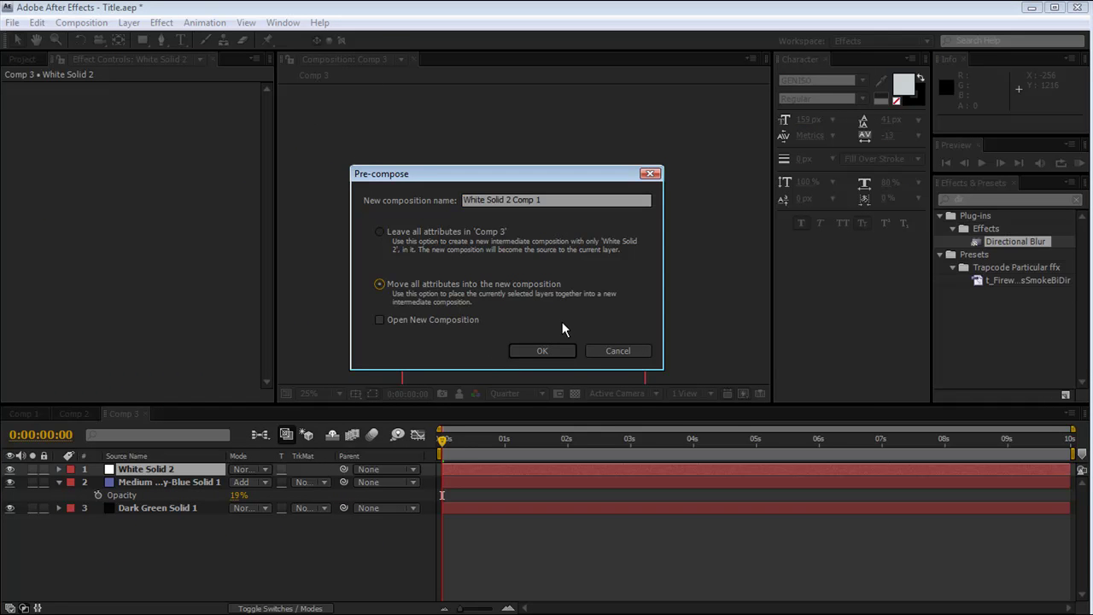
left_click(543, 351)
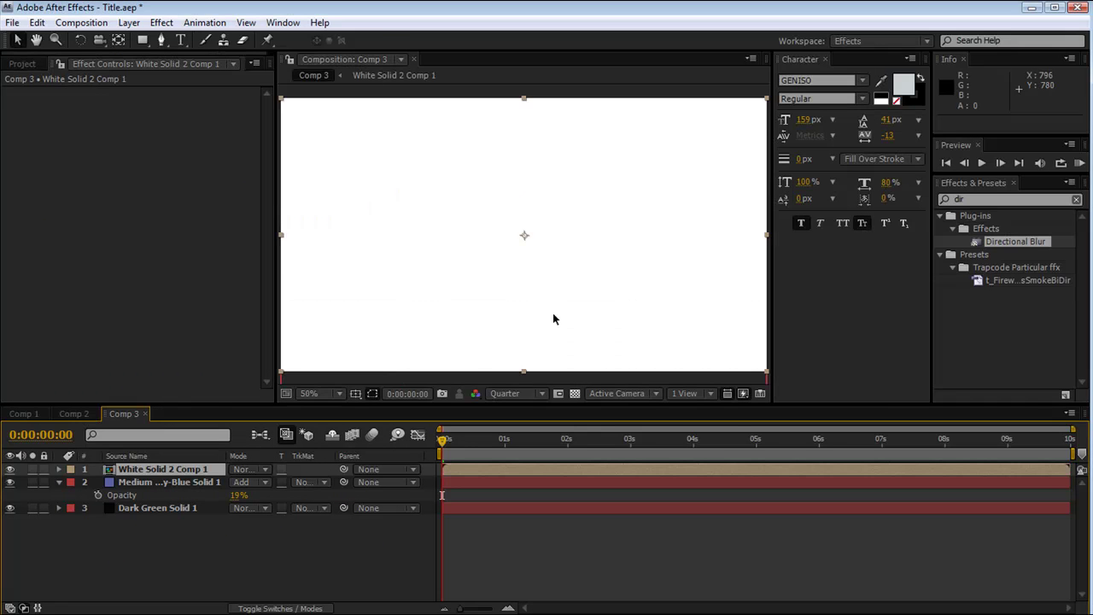
- Inside the White Solid 2 Comp 1 pre-comp, draw a wide, thin rectangular mask across the middle of the white solid
double_click(177, 476)
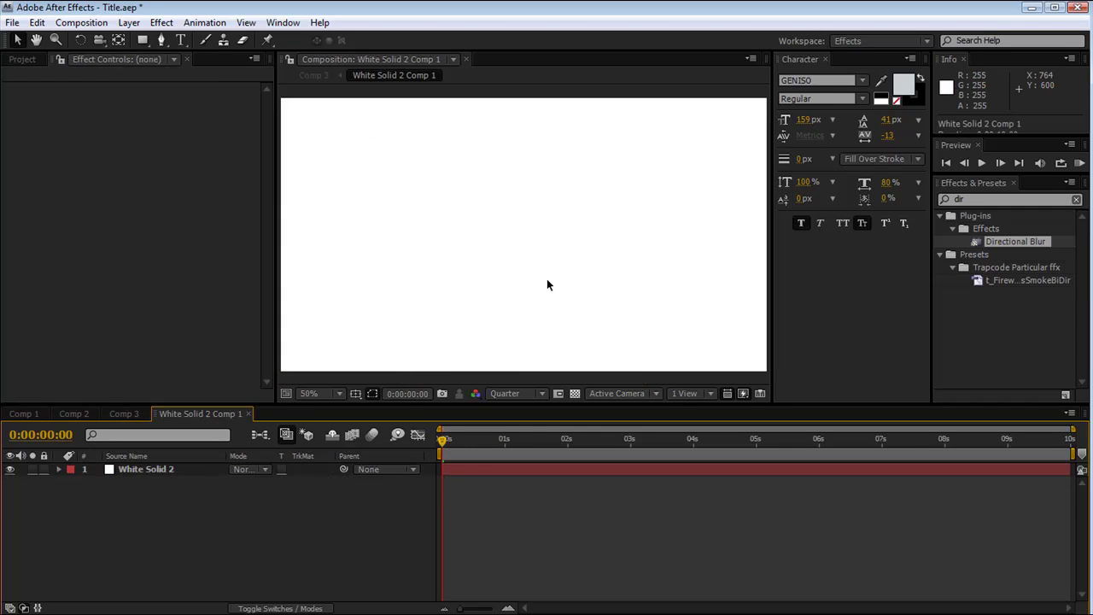
left_click(142, 40)
left_click_drag(445, 232, 588, 247)
key("ctrl+z")
left_click(145, 468)
mouse_move(448, 228)
left_mouse_down()
mouse_move(598, 245)
mouse_move(605, 384)
left_mouse_up()
left_click_drag(606, 236, 605, 240)
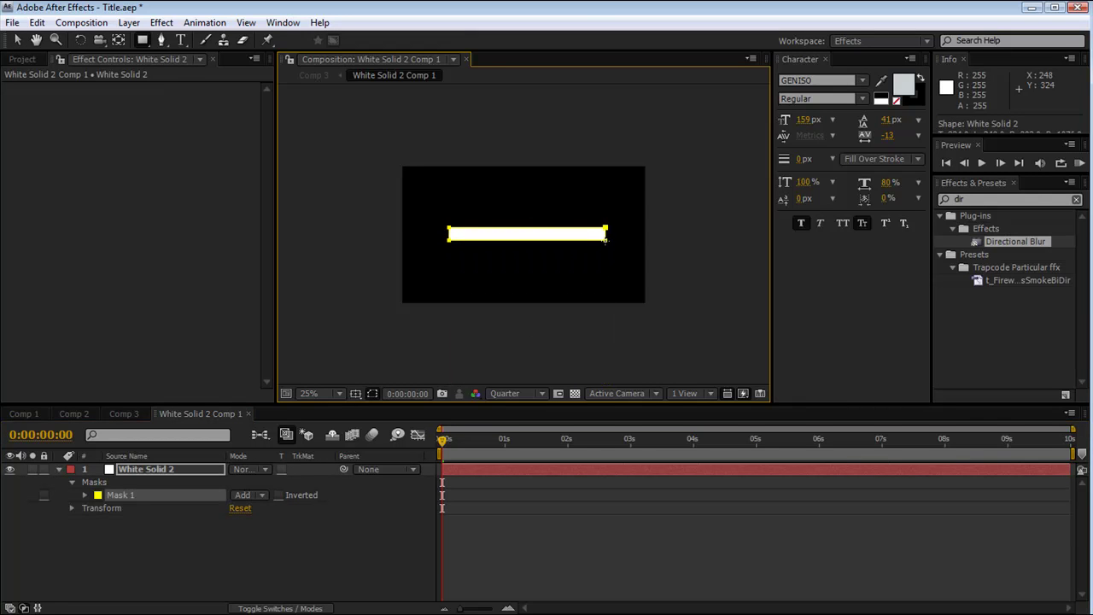
key("period")
key("period")
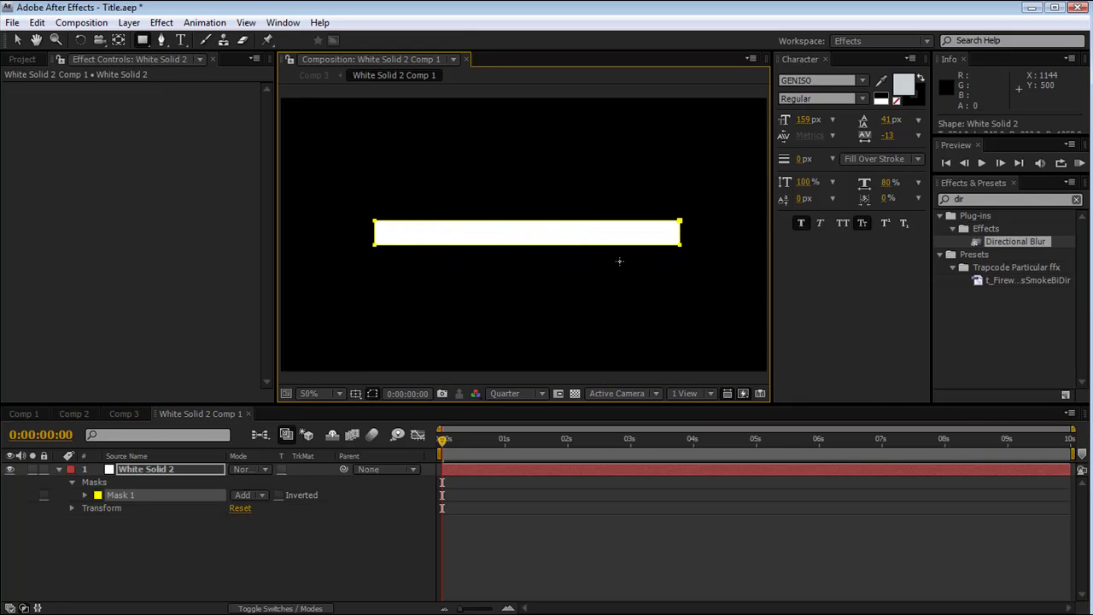
- Find the CC Sphere effect and apply it to the masked white solid
double_click(958, 199)
key("BackSpace")
type("sphere")
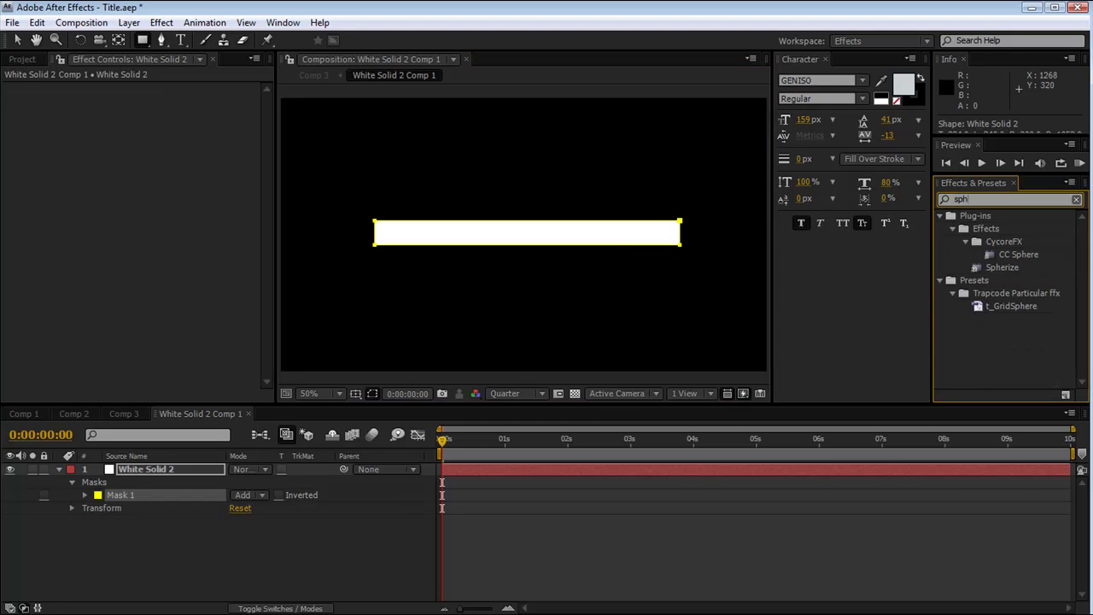
left_click_drag(989, 256, 151, 475)
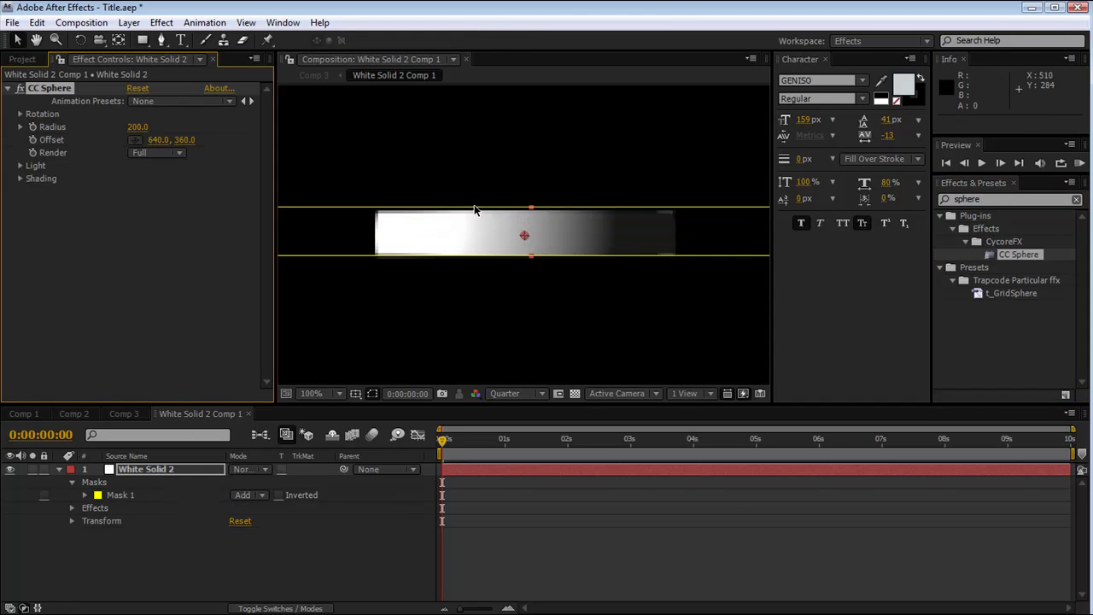
- Compare with the finished ring in Comp 1's Pre-comp 1 and set the CC Sphere's Rotation X to 123°
left_click(20, 115)
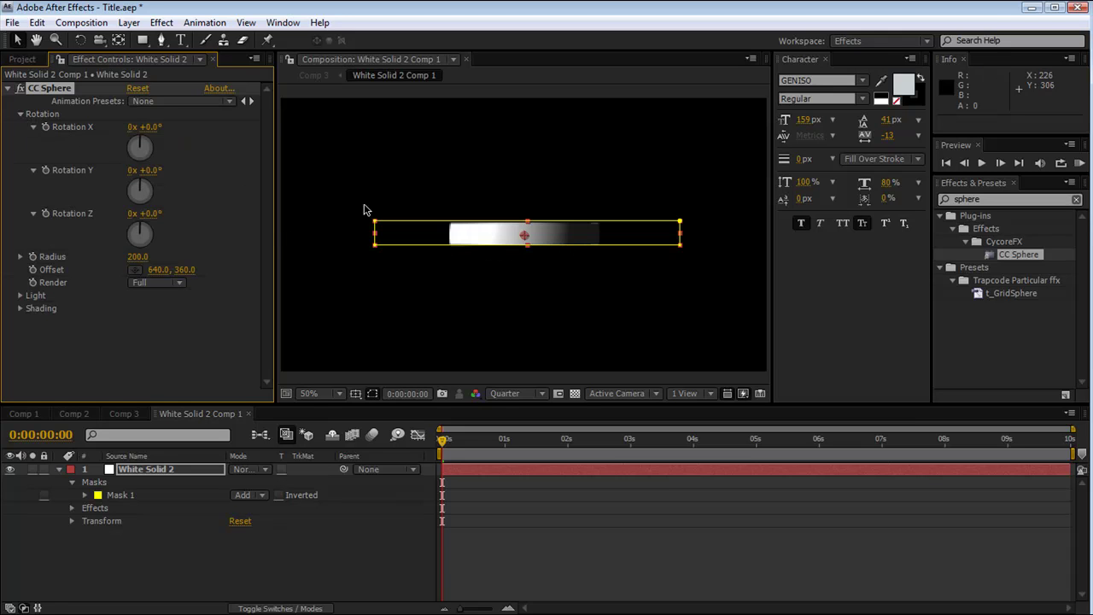
left_click_drag(152, 126, 332, 265)
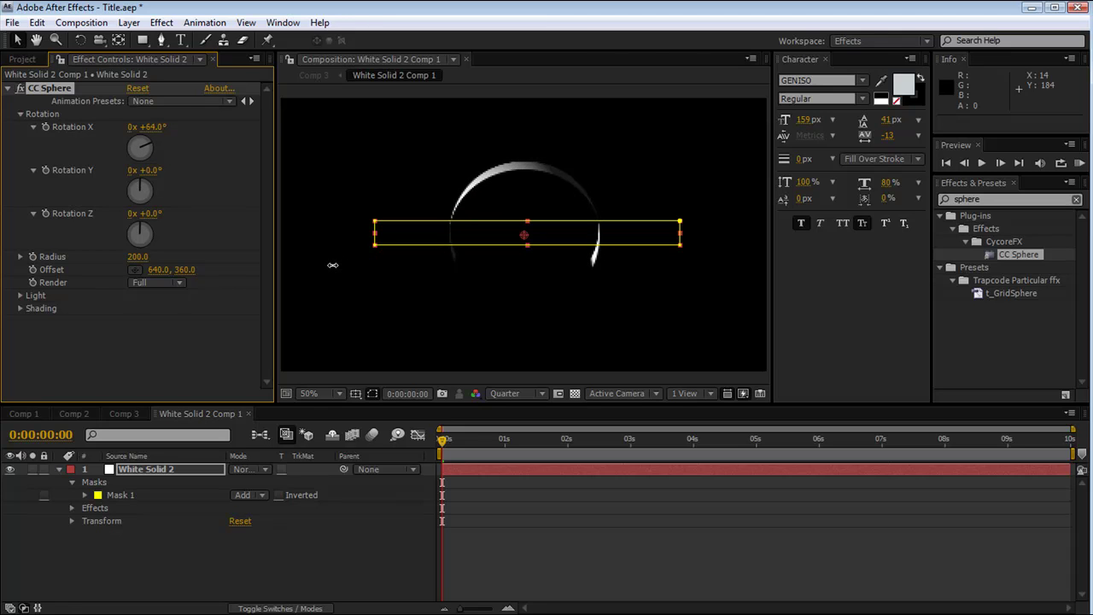
left_click(24, 414)
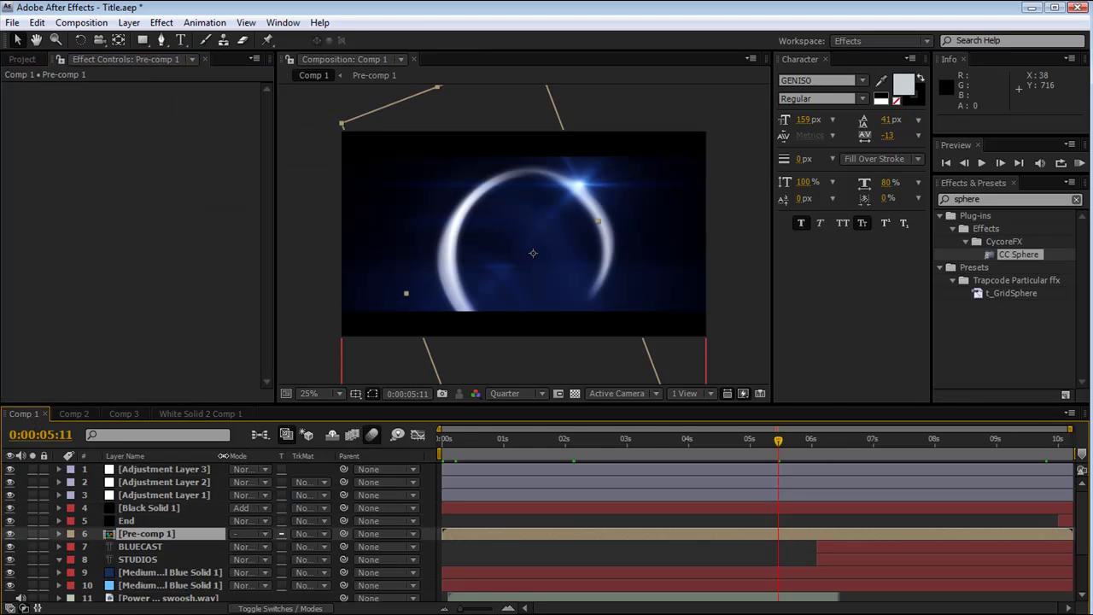
double_click(170, 533)
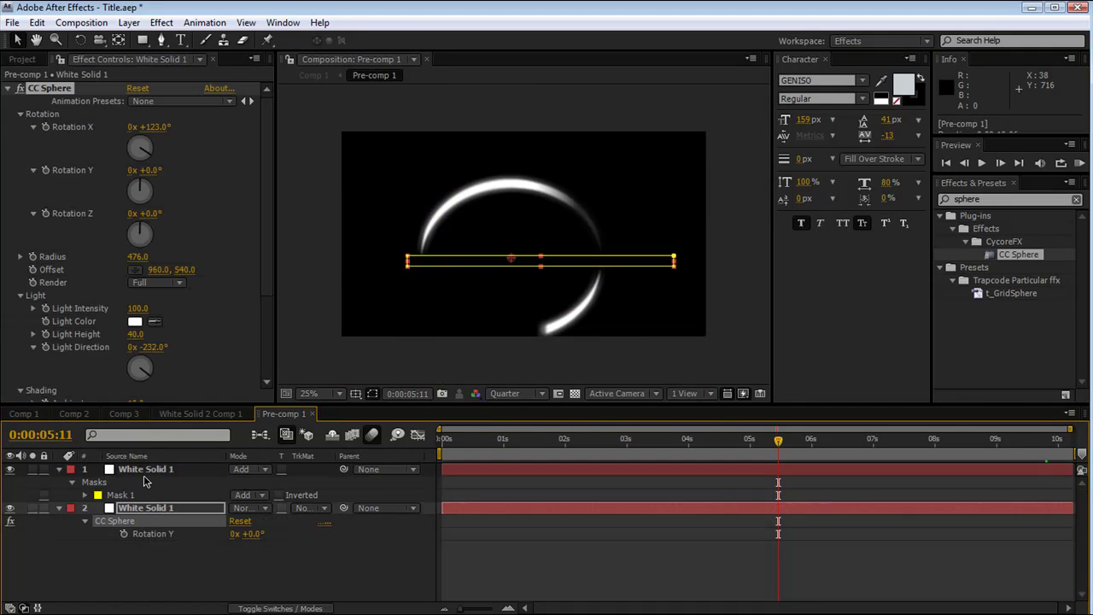
left_click(23, 413)
left_click(206, 413)
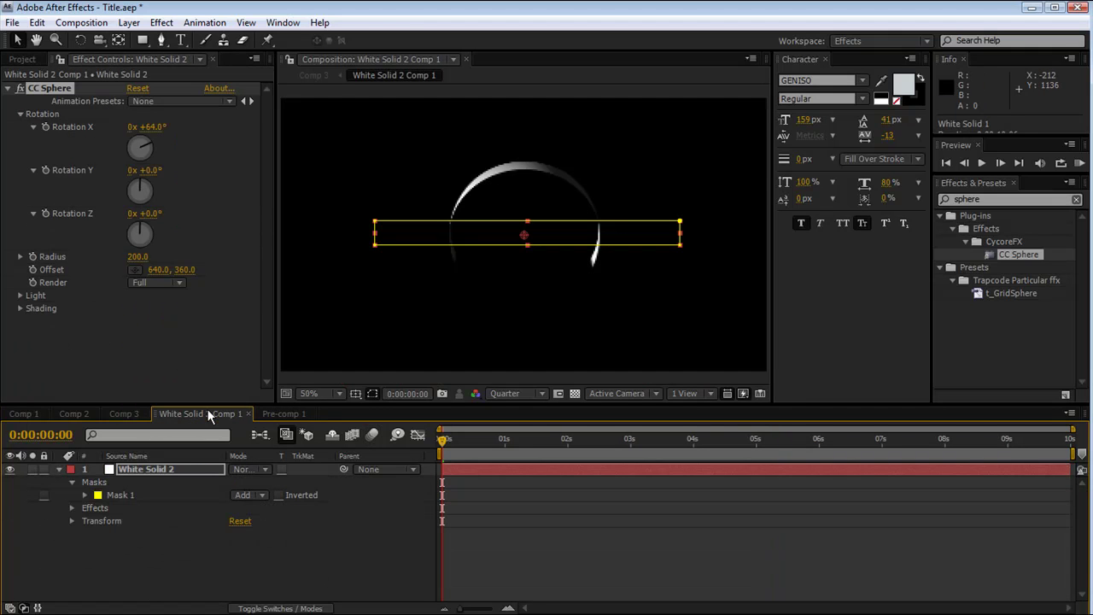
left_click(156, 126)
type("120")
key("Return")
key("slash")
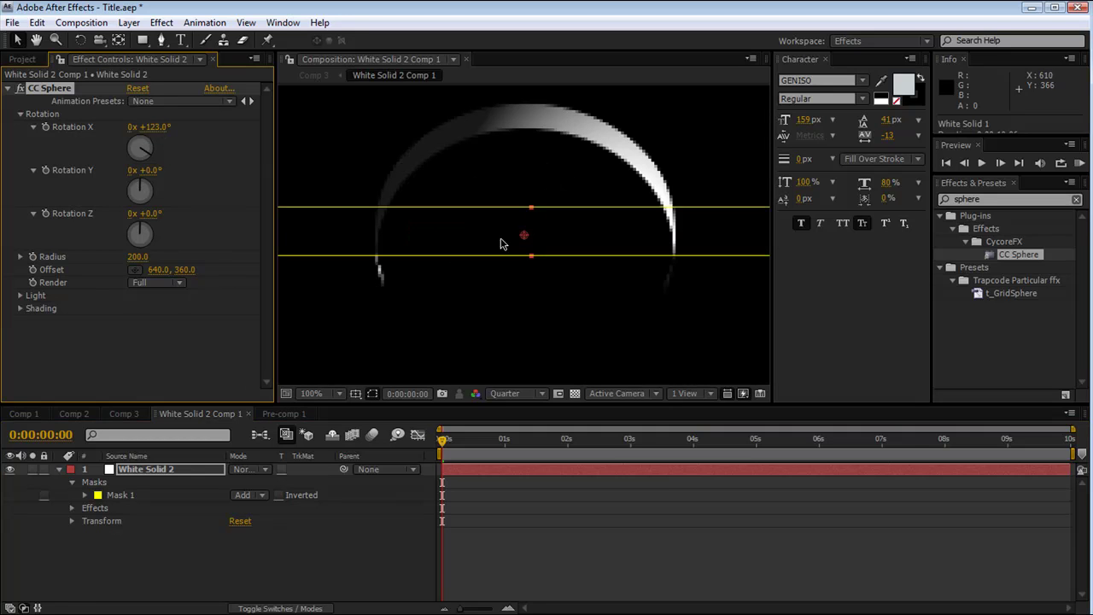
- Increase the CC Sphere's Radius to 292 to enlarge the ring
left_click_drag(137, 256, 207, 265)
key("comma")
key("comma")
key("period")
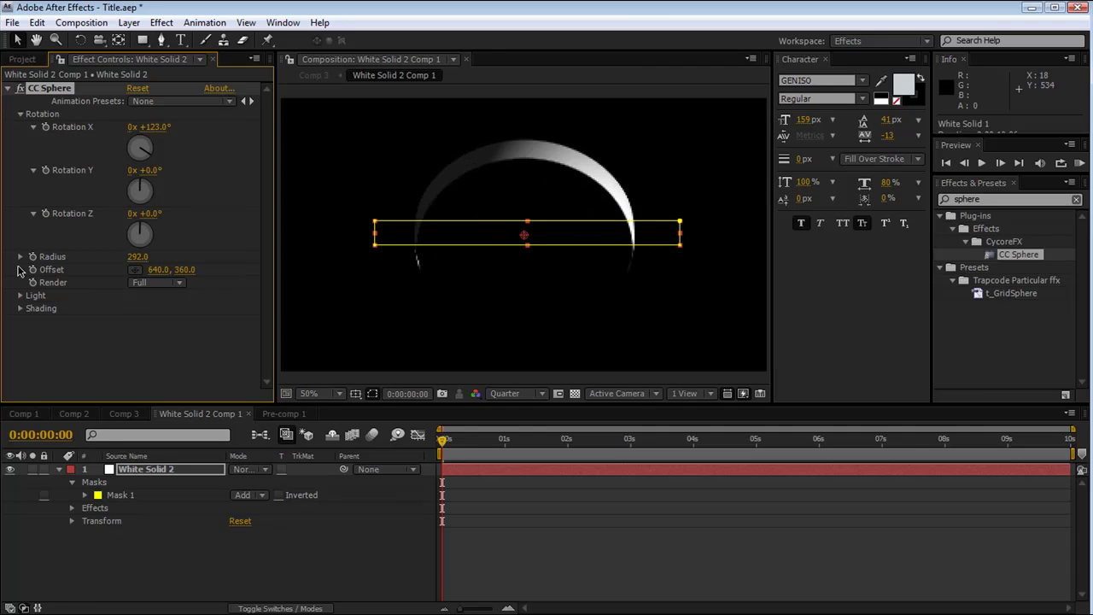
- Set the CC Sphere's Light Height to 10 and Light Direction to -103°
left_click(21, 296)
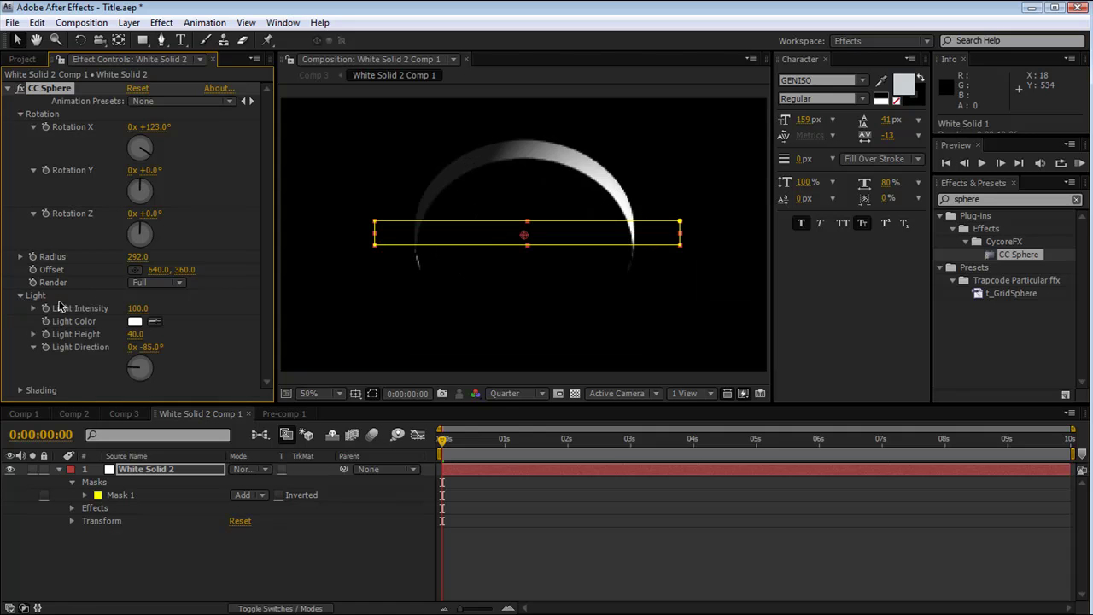
left_click_drag(137, 334, 176, 346)
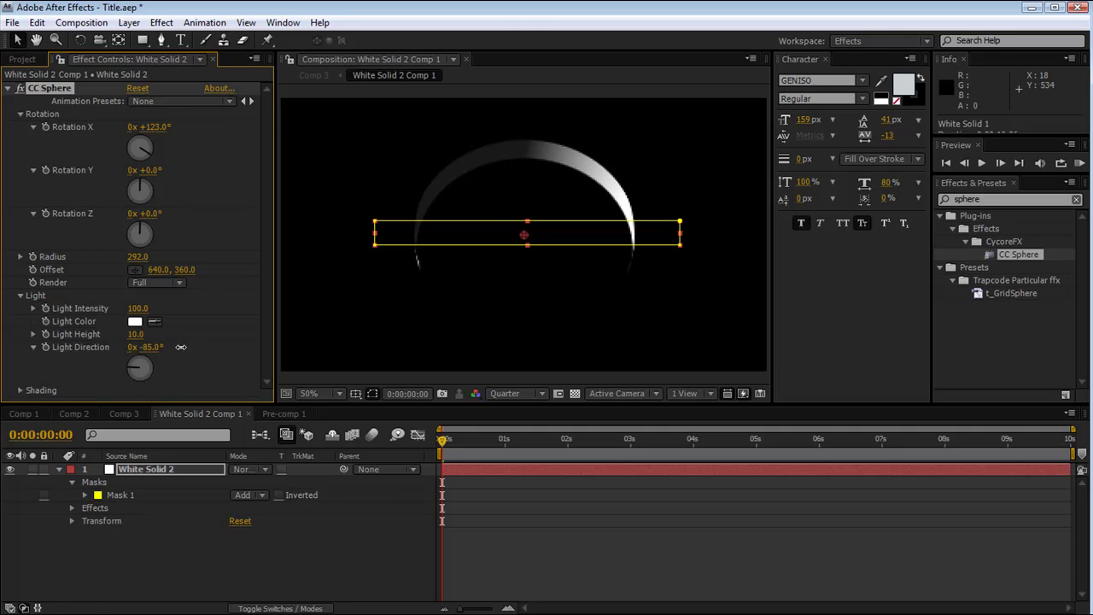
left_click_drag(166, 349, 163, 373)
key("comma")
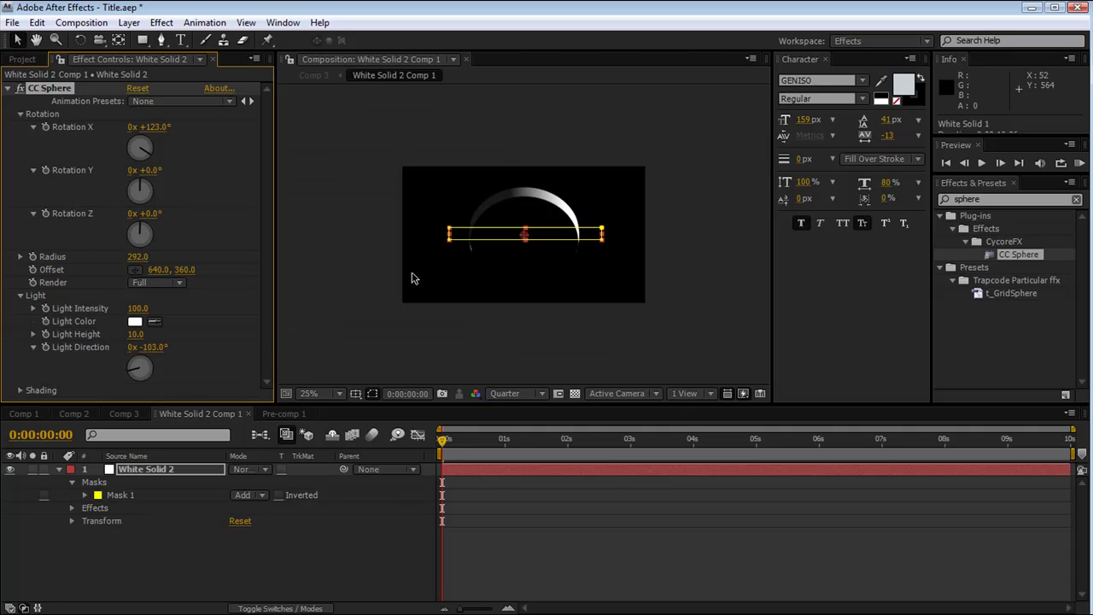
key("period")
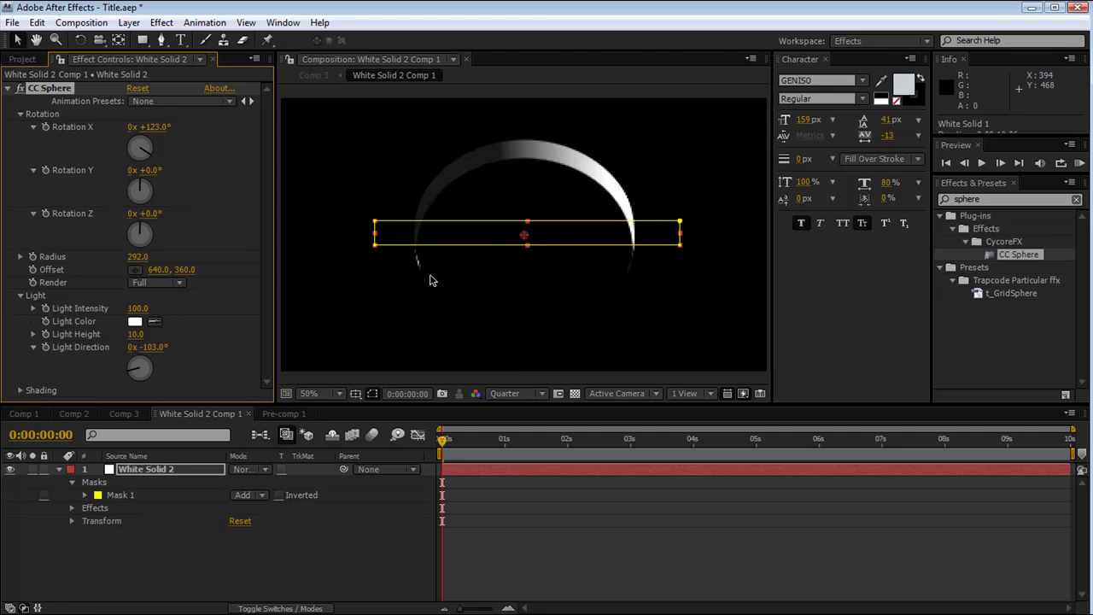
- Widen the white solid's rectangular mask on both sides so the ring's open ends extend further around
key("comma")
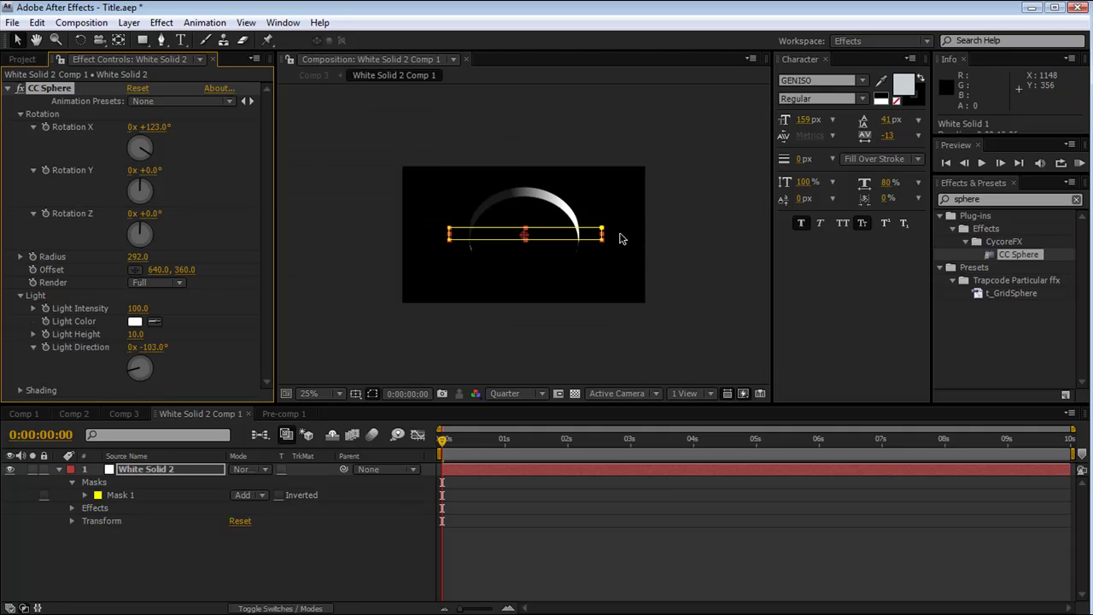
left_click_drag(603, 236, 639, 238)
key("period")
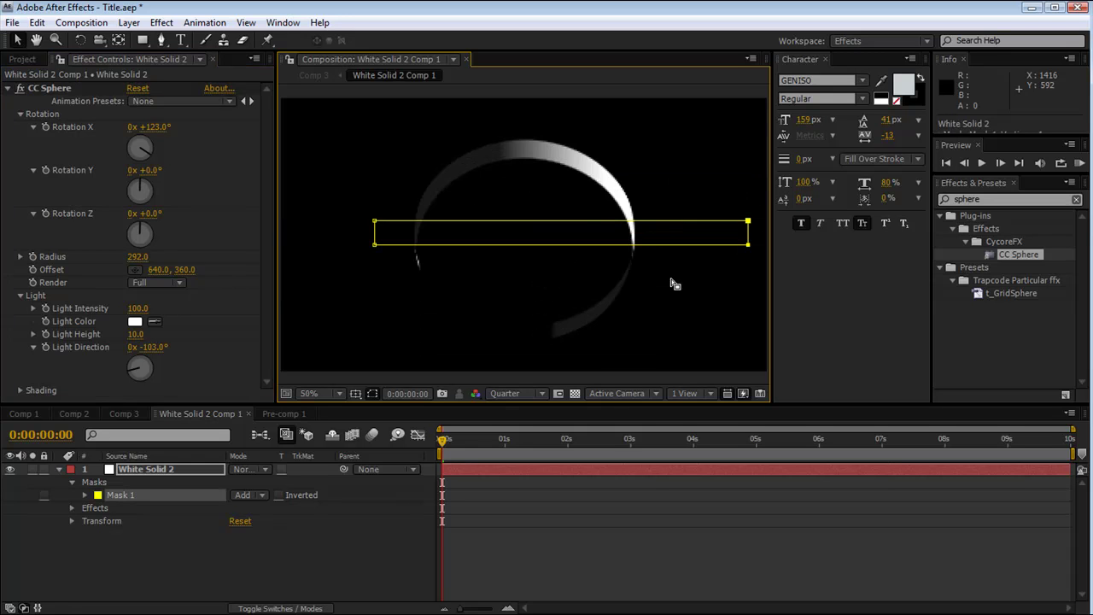
left_click_drag(745, 245, 731, 245)
left_click_drag(377, 228, 361, 231)
key("comma")
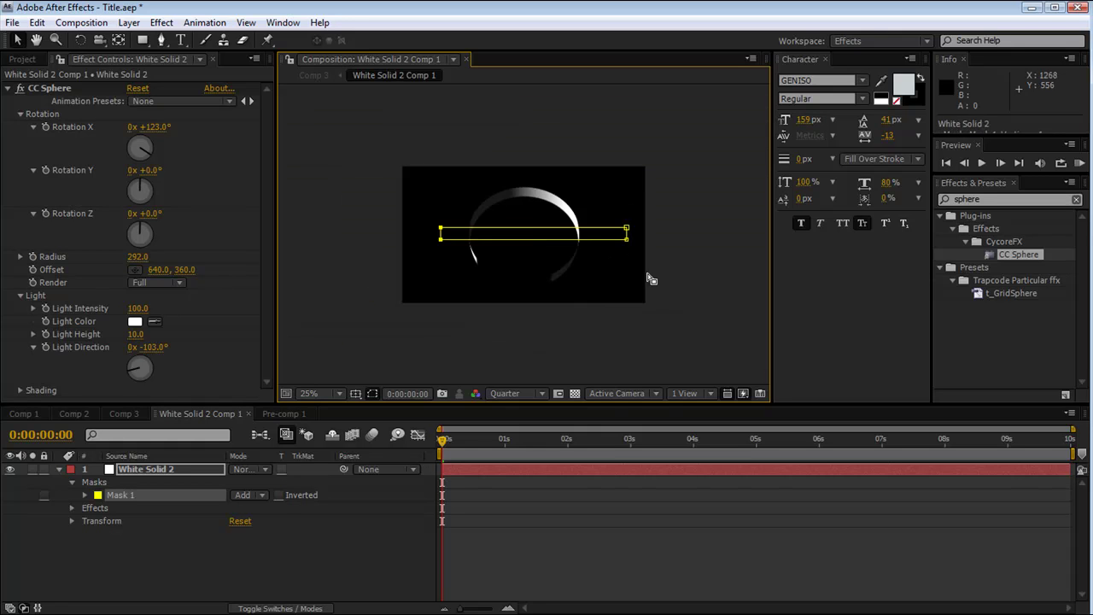
left_click(695, 281)
key("period")
key("period")
key("comma")
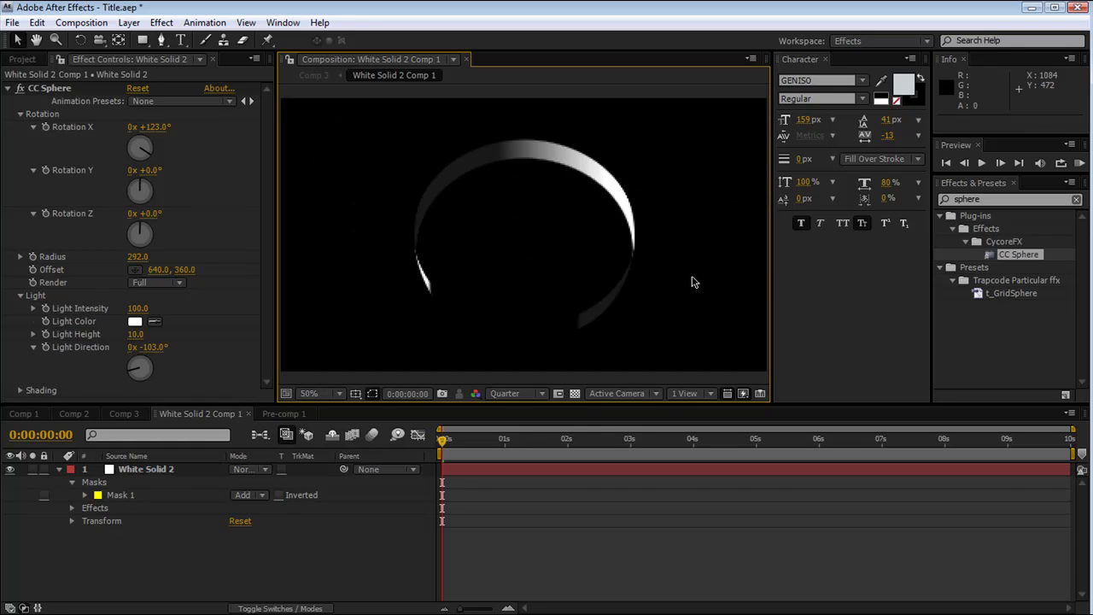
- Apply Box Blur to White Solid 2 with a Blur Radius of 2, previewing at Full resolution
left_click(150, 469)
double_click(980, 198)
type("box blu")
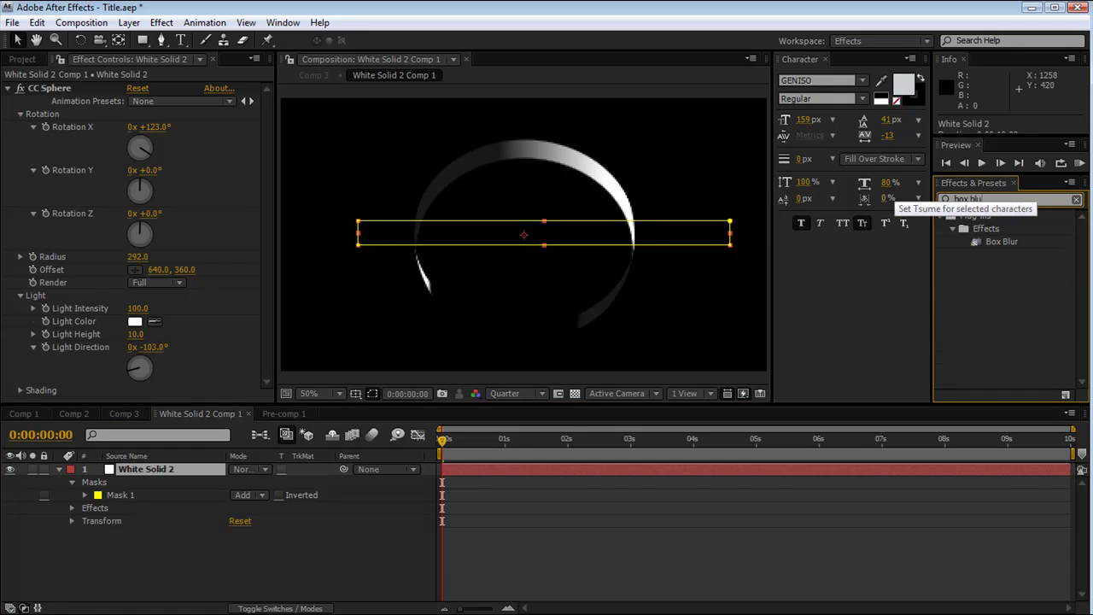
left_click_drag(997, 243, 179, 468)
left_click(505, 393)
left_click(500, 433)
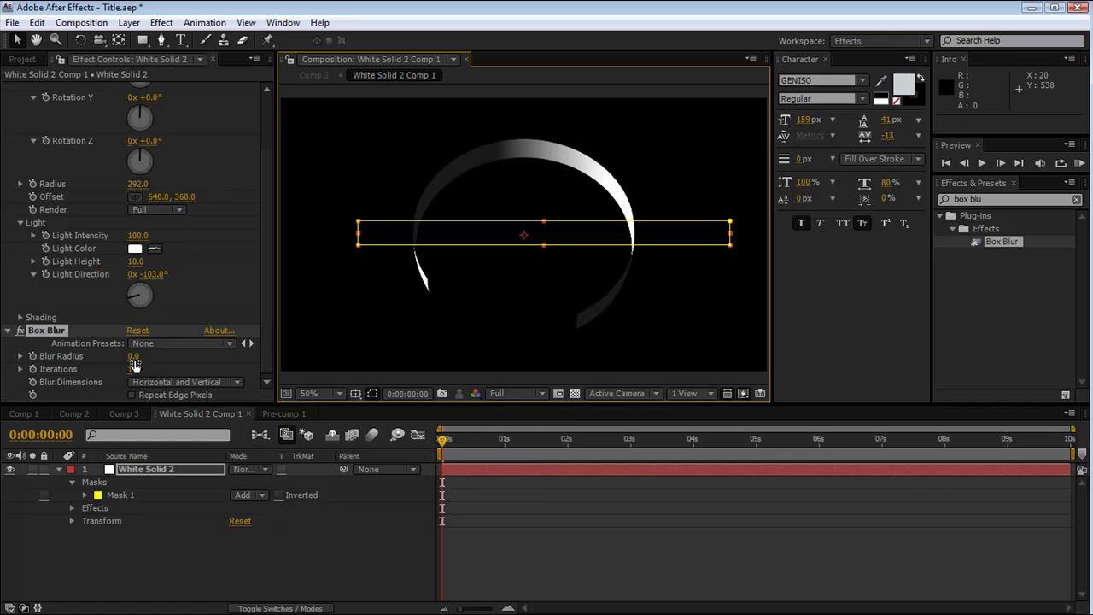
mouse_move(137, 357)
left_mouse_down()
mouse_move(171, 368)
mouse_move(134, 365)
left_mouse_up()
- Duplicate the White Solid 2 layer, place the copy beneath the original, and set its Box Blur radius to 20
left_click(128, 475)
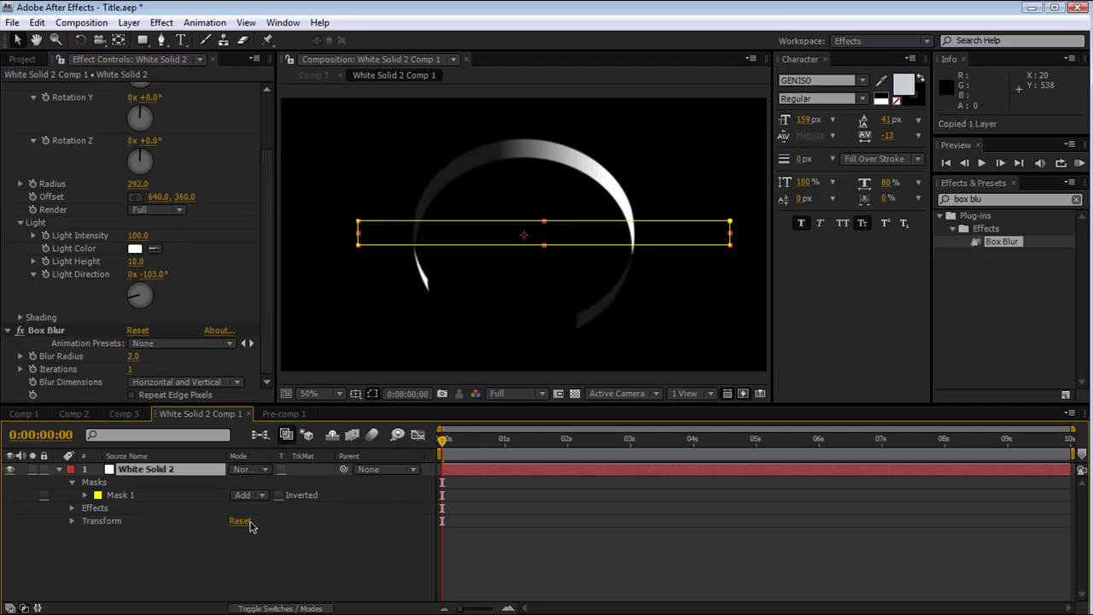
key("ctrl+d")
key("ctrl+bracketleft")
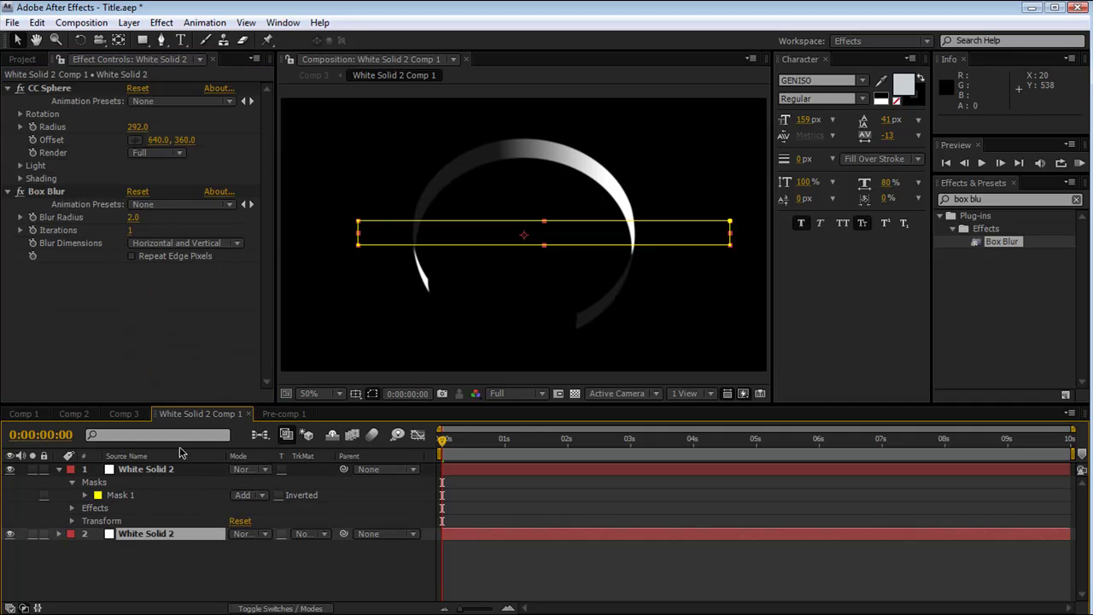
mouse_move(134, 217)
left_mouse_down()
mouse_move(163, 219)
mouse_move(153, 222)
left_mouse_up()
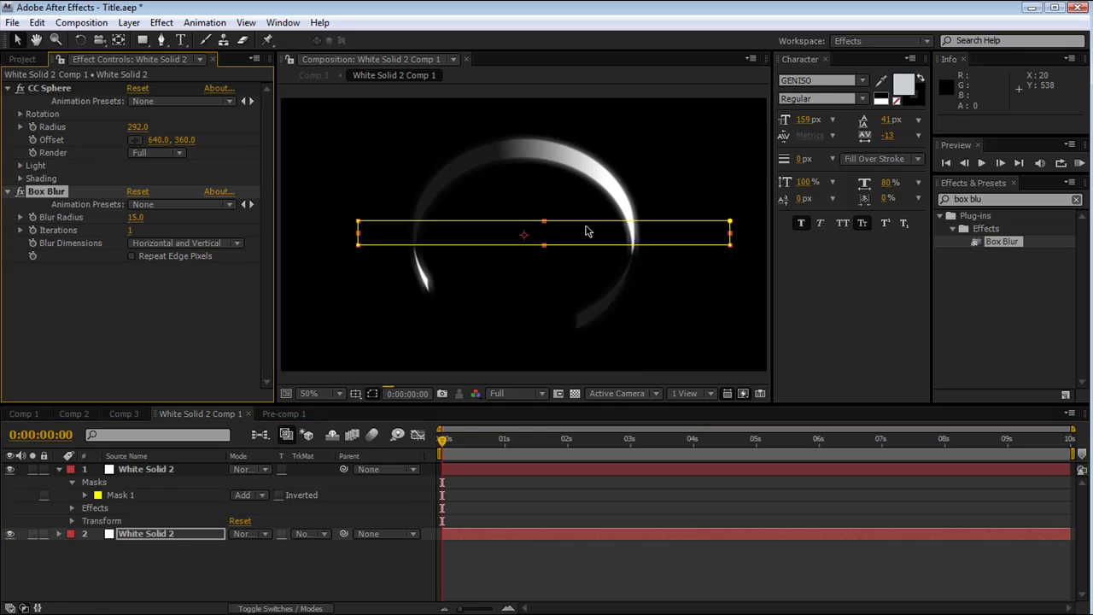
left_click(681, 299)
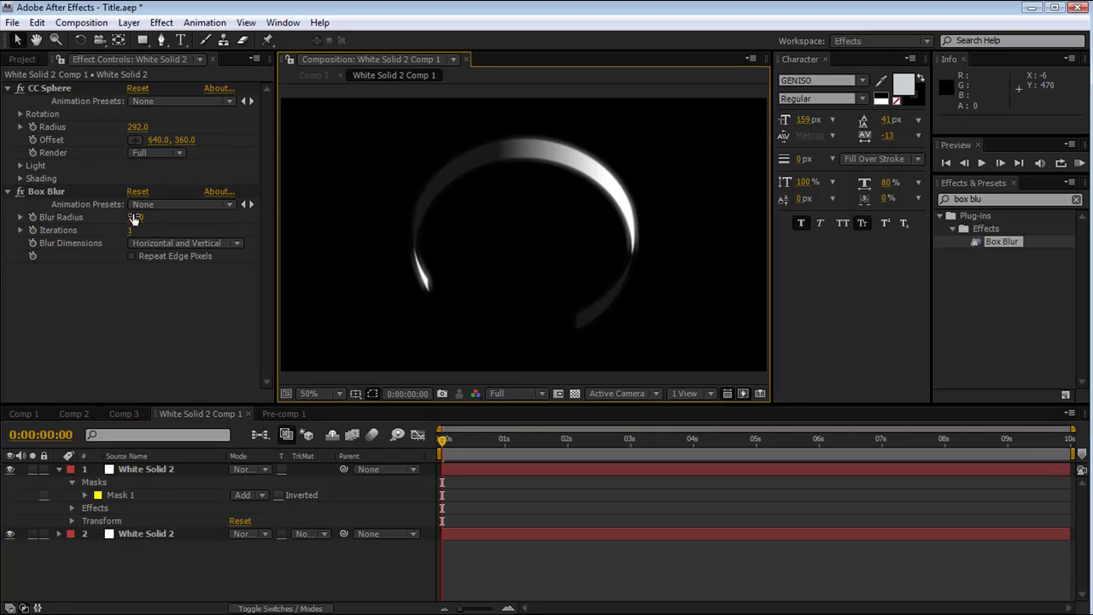
left_click_drag(135, 217, 139, 217)
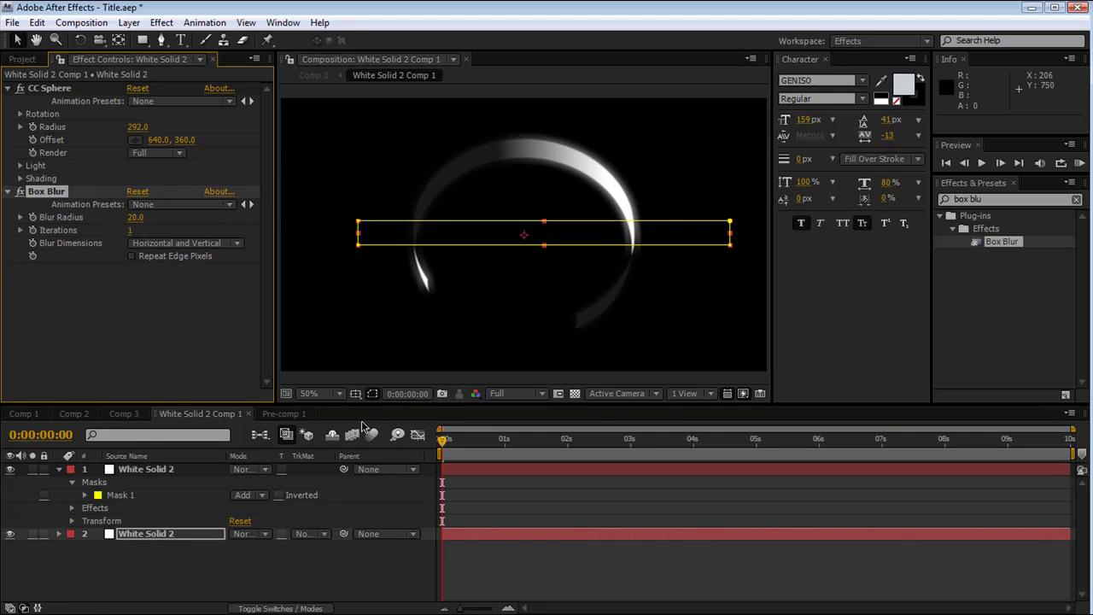
- Back in Comp 3, set the Ramp start color of Dark Green Solid 1 to black
left_click(124, 413)
left_click(286, 414)
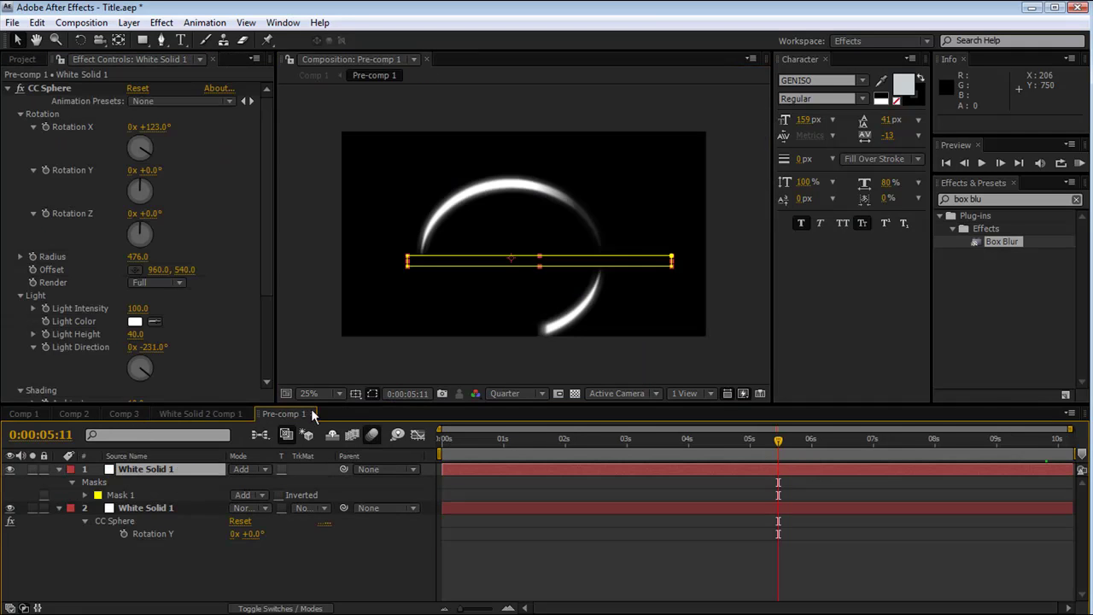
left_click(205, 414)
left_click(137, 412)
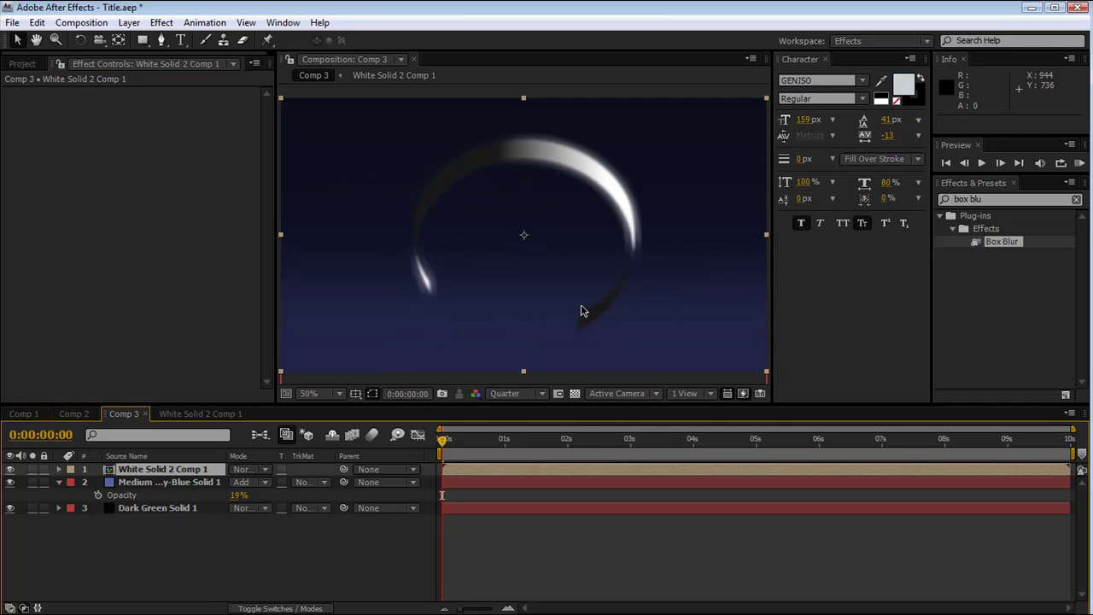
key("comma")
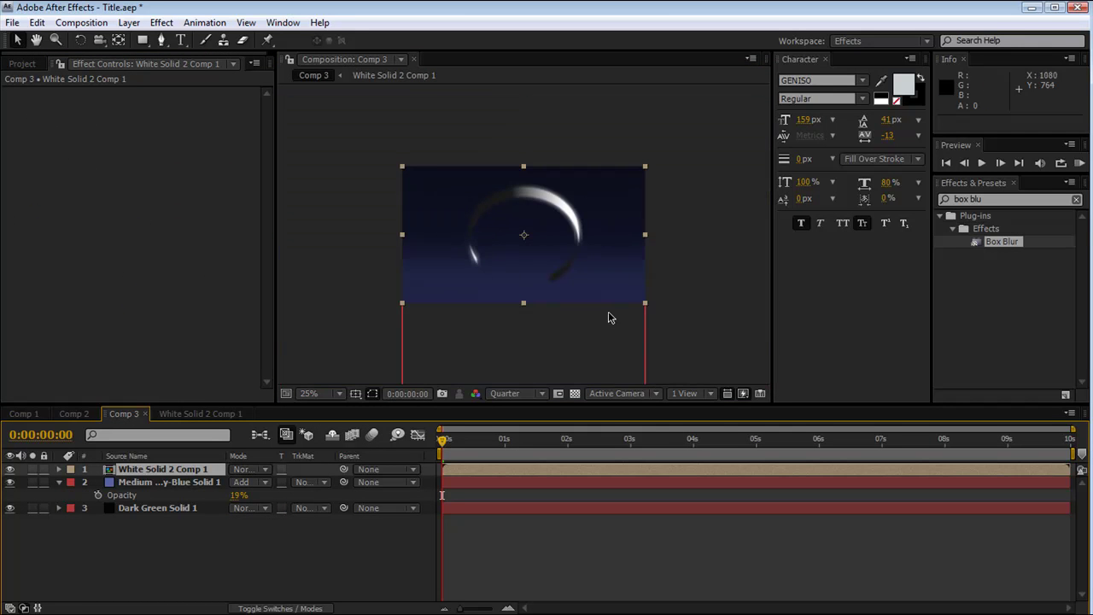
key("period")
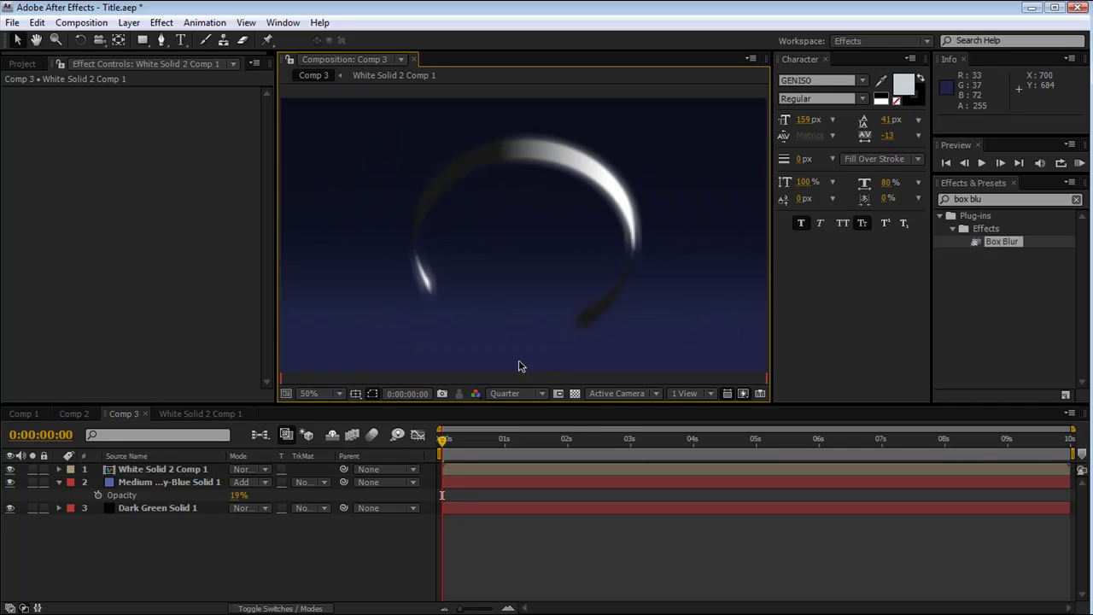
left_click(158, 483)
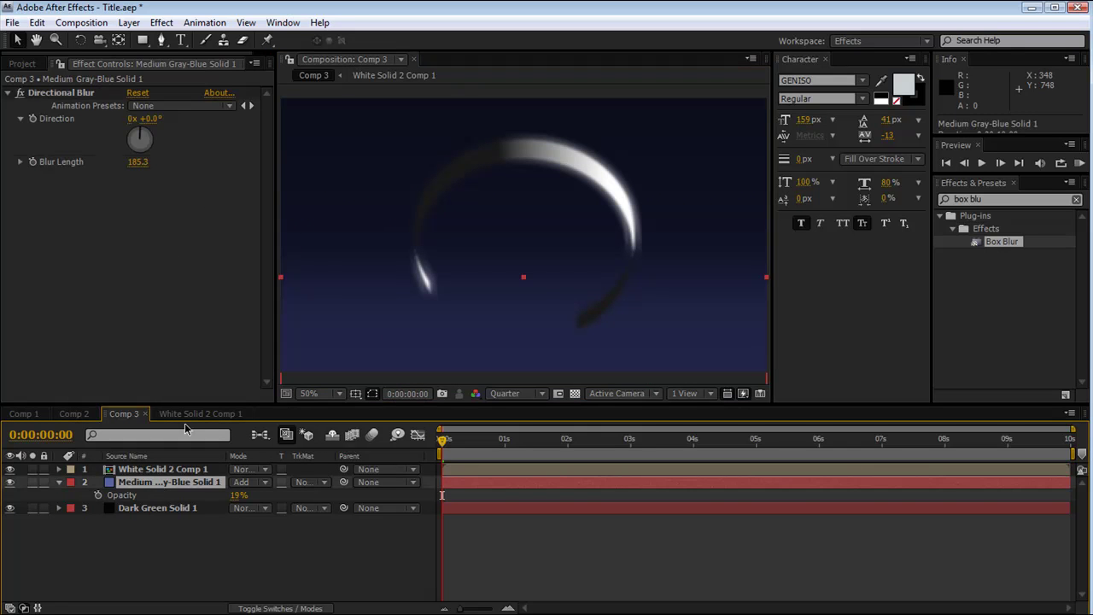
left_click(170, 510)
left_click(135, 127)
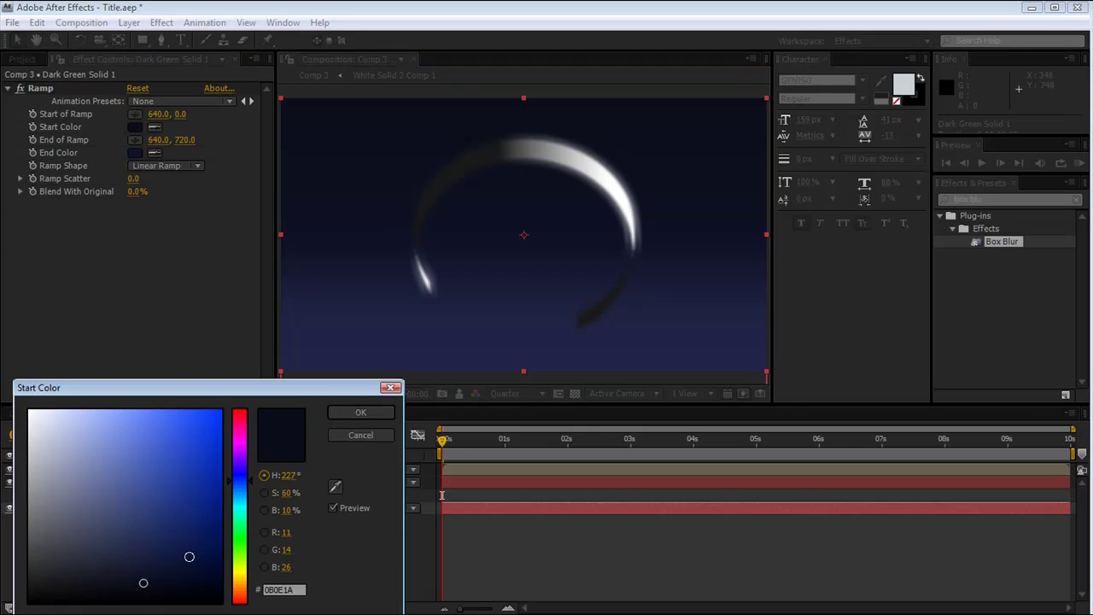
left_click(360, 412)
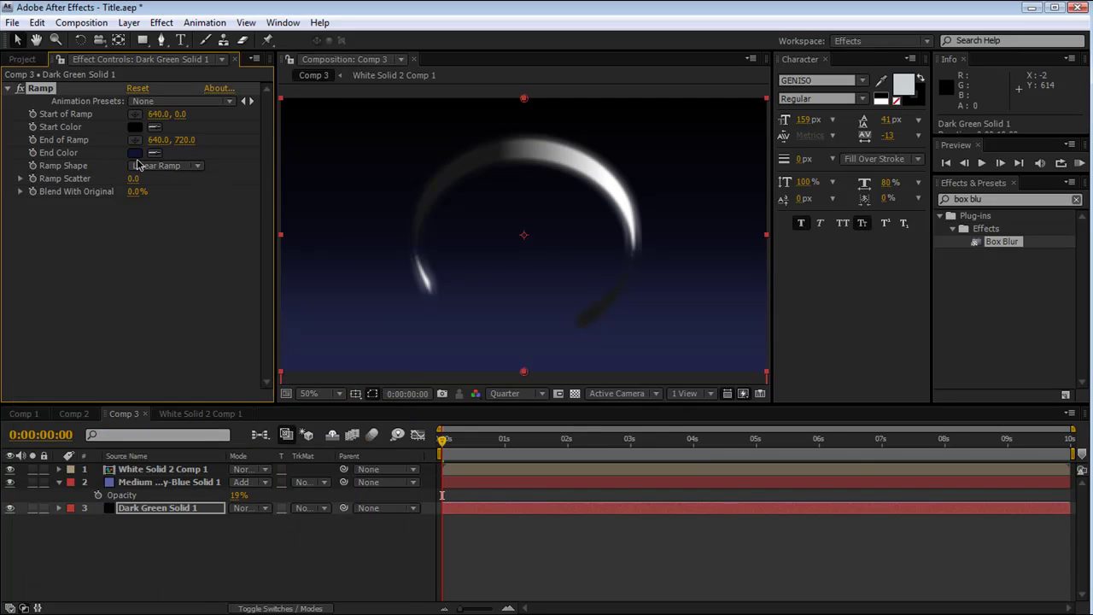
- Darken the Ramp's end color to 0B0D22 and move the end of the ramp below the frame to 640, 1092
left_click(135, 153)
left_click_drag(194, 521, 158, 577)
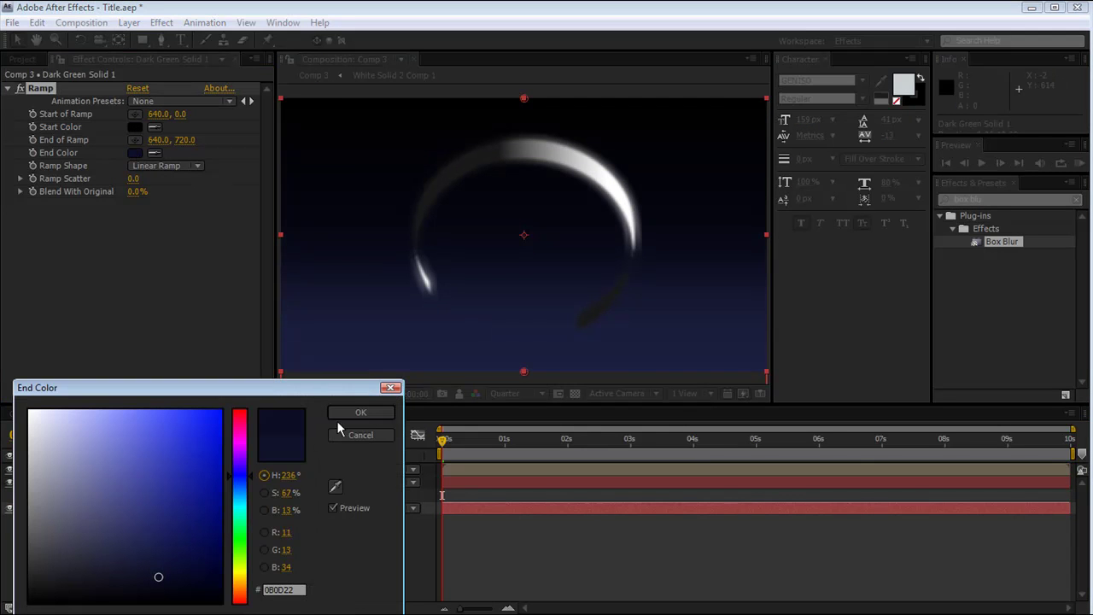
left_click(361, 412)
key("comma")
key("comma")
left_click_drag(523, 305, 525, 380)
- Lower the opacity of the Medium Gray-Blue Solid 1 layer to 8%
left_click_drag(238, 496, 226, 497)
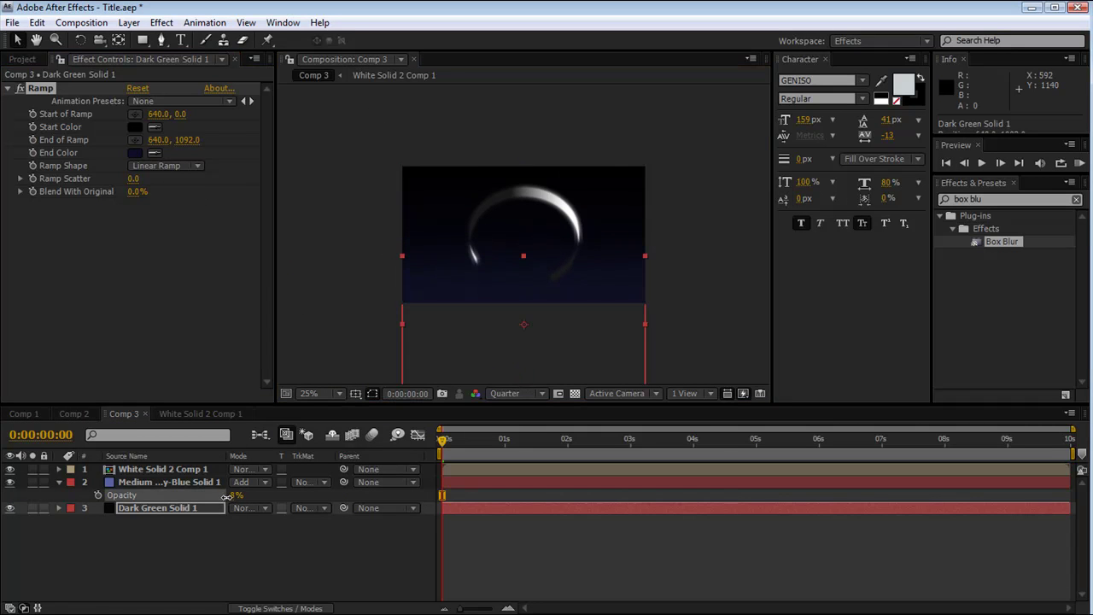
left_click(690, 274)
scroll(658, 294, "up", 2)
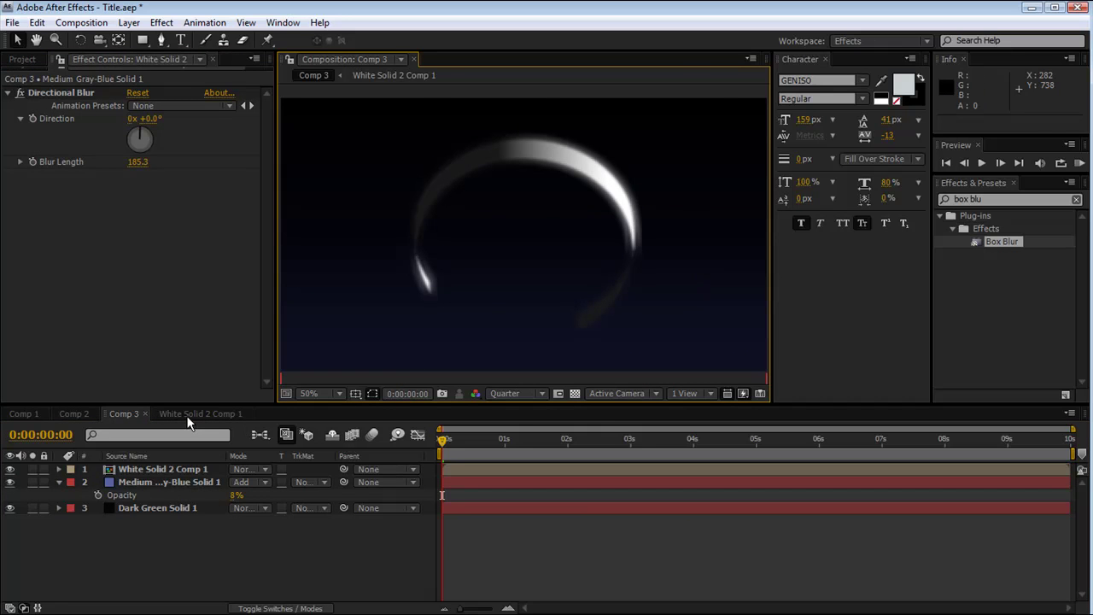
- Set the blending mode of the White Solid 2 Comp 1 layer in Comp 3 to Add
left_click(186, 415)
left_click(128, 414)
left_click(155, 482)
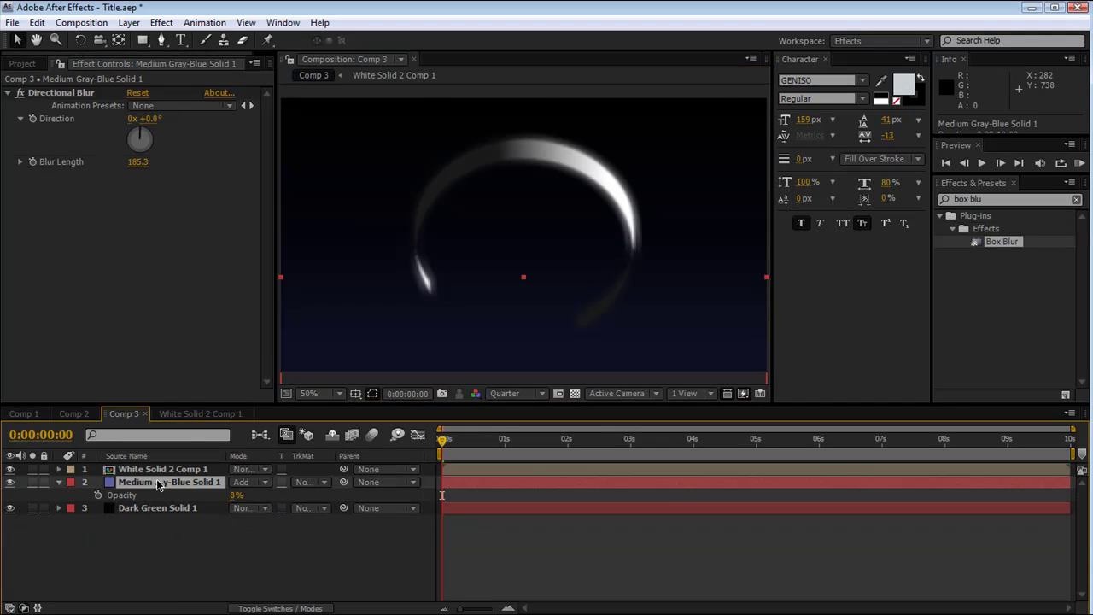
right_click(161, 469)
mouse_move(299, 317)
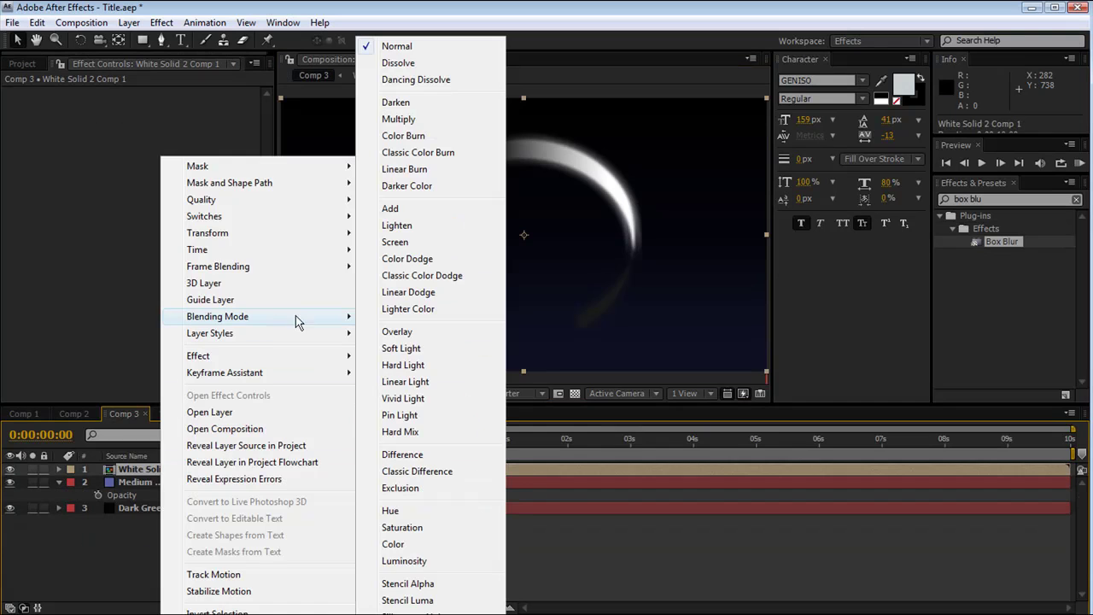
left_click(410, 208)
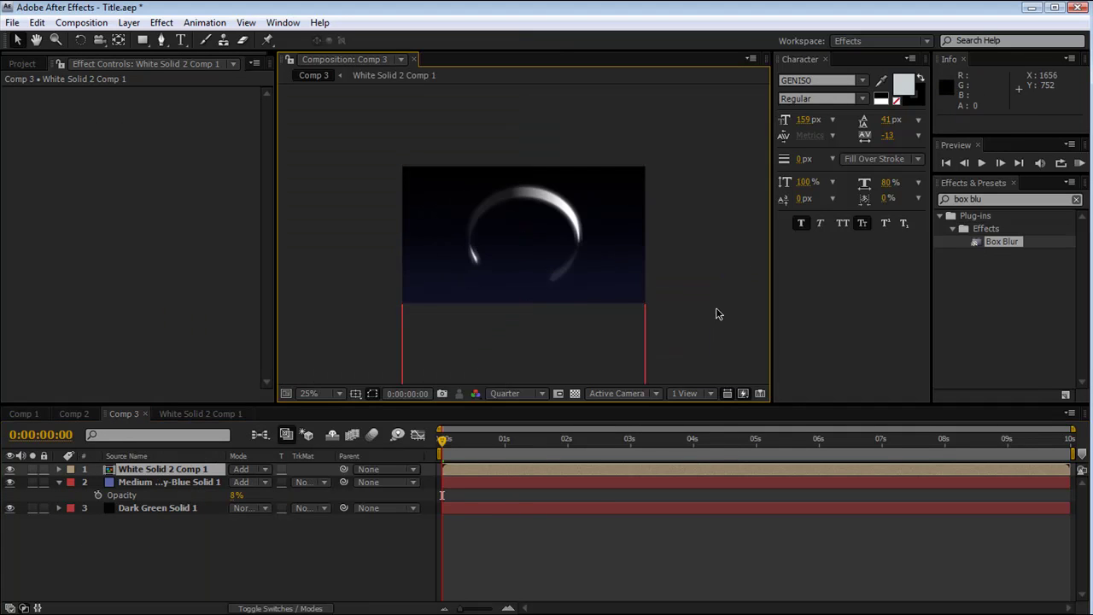
left_click(715, 313)
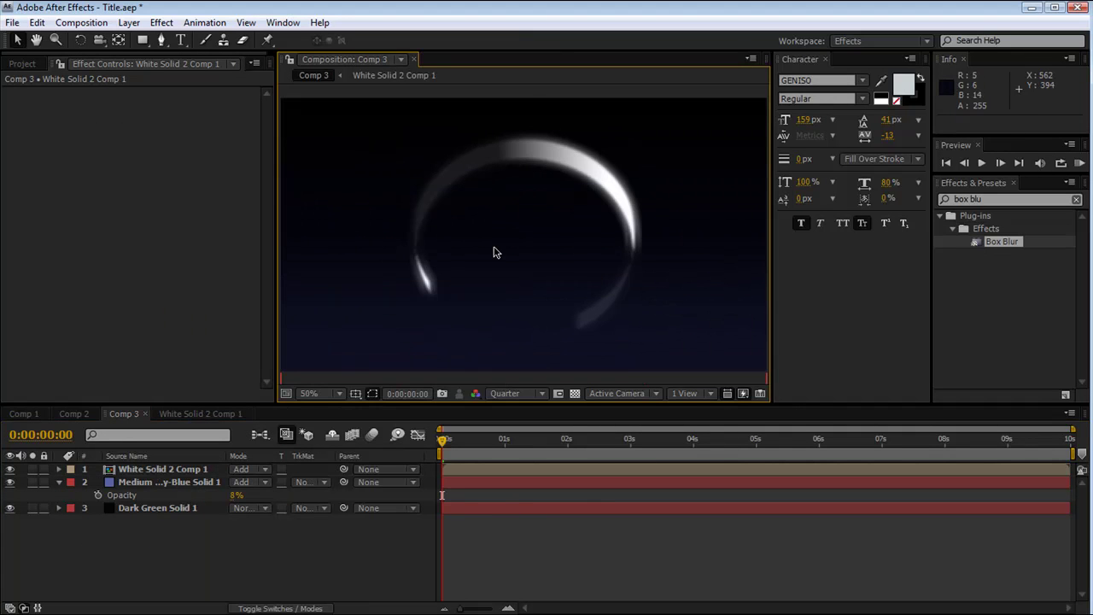
left_click(160, 470)
key("comma")
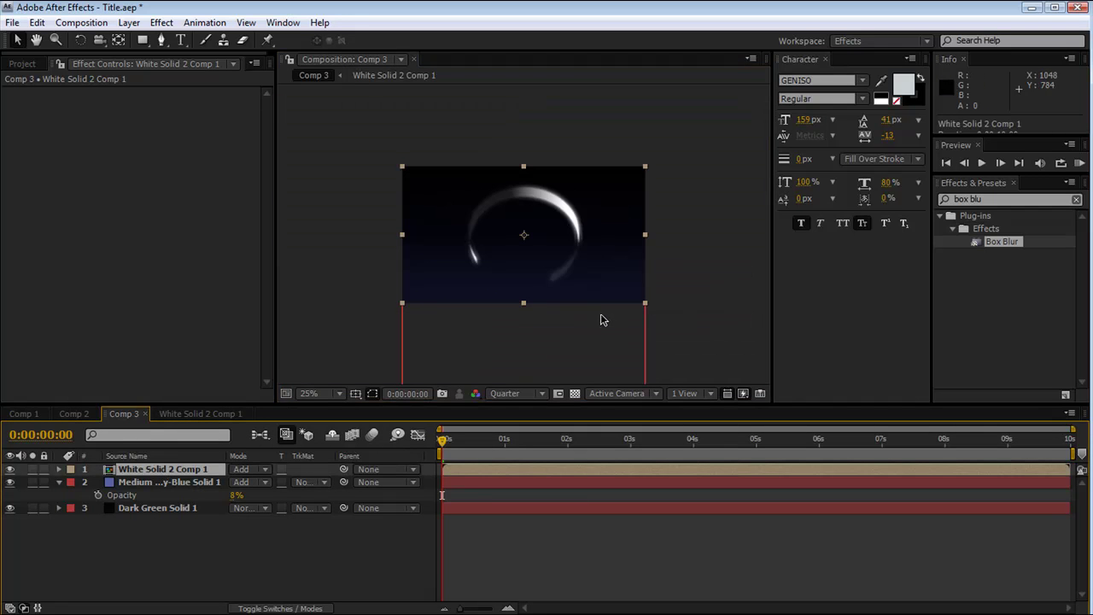
- In White Solid 2 Comp 1, try a CC Sphere radius of 325 and a different Y rotation, undoing each trial
left_click(223, 413)
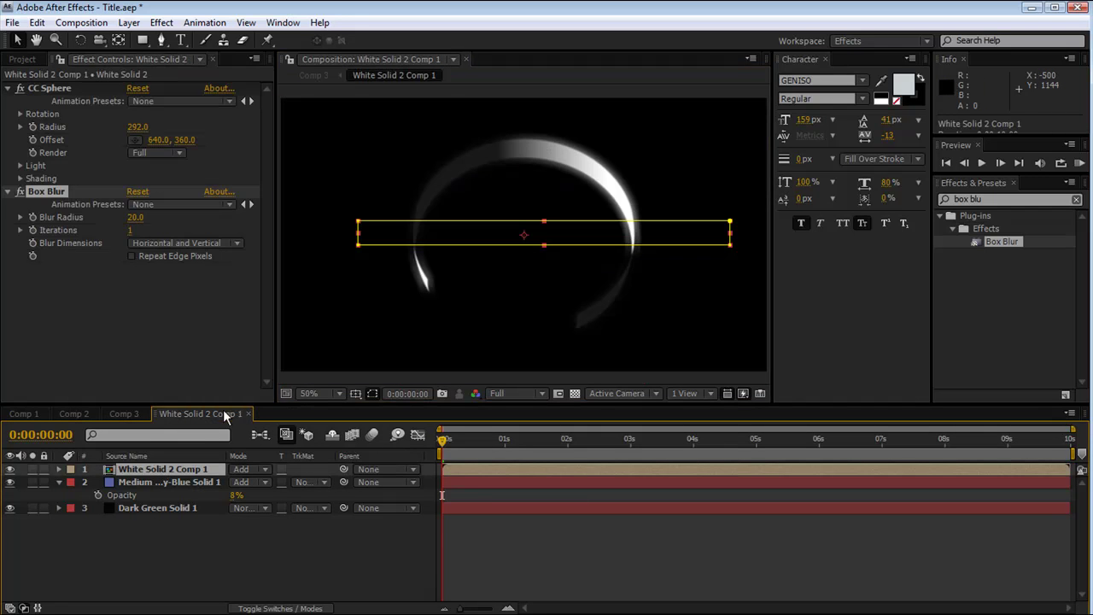
left_click_drag(138, 130, 154, 128)
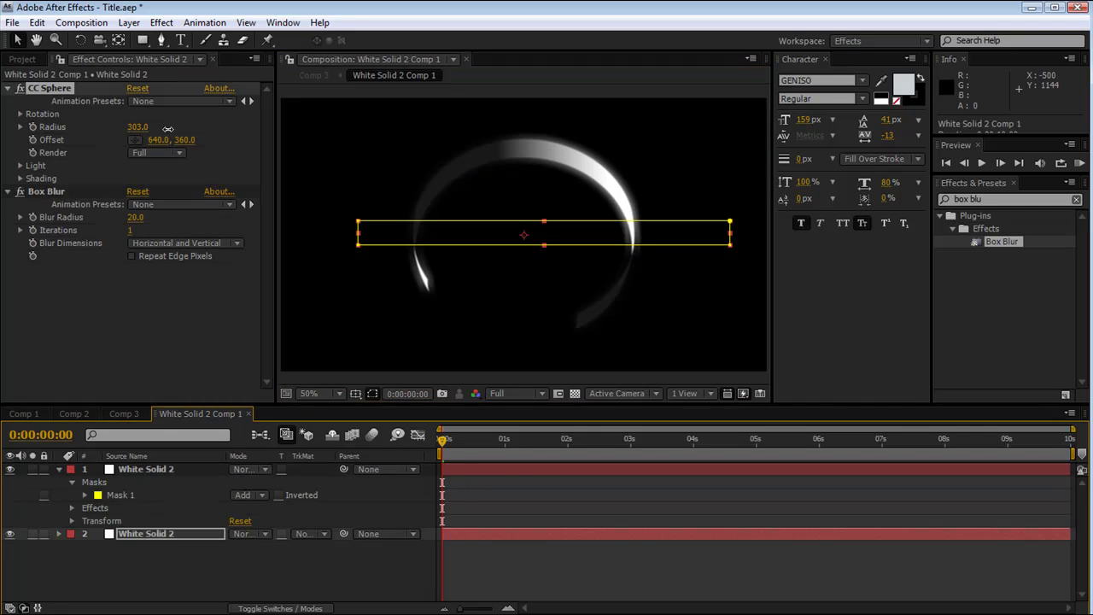
left_click_drag(258, 139, 164, 146)
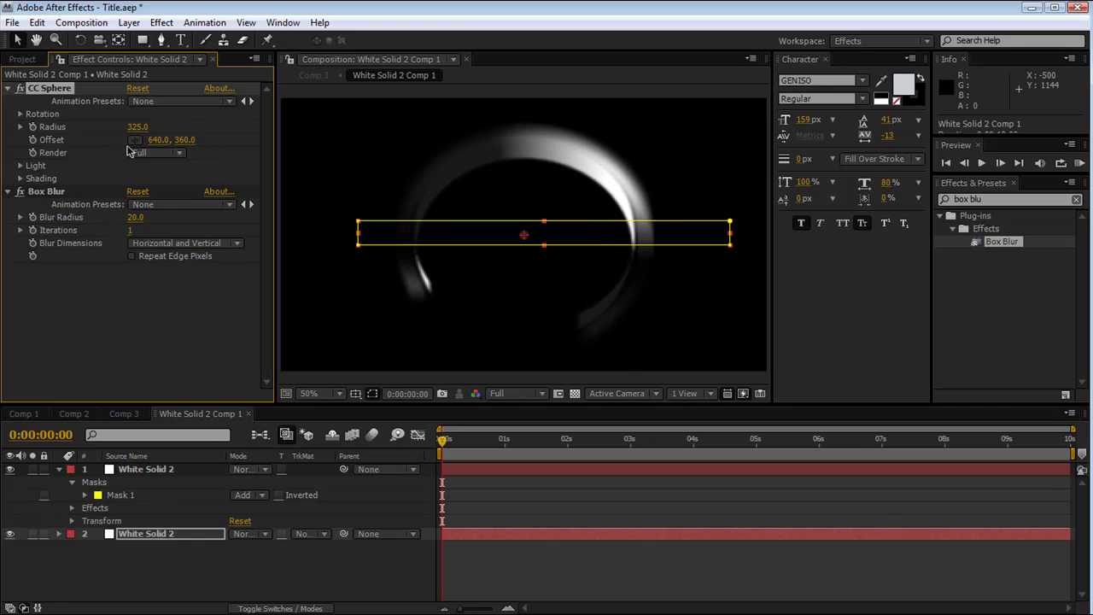
key("ctrl+z")
left_click(20, 113)
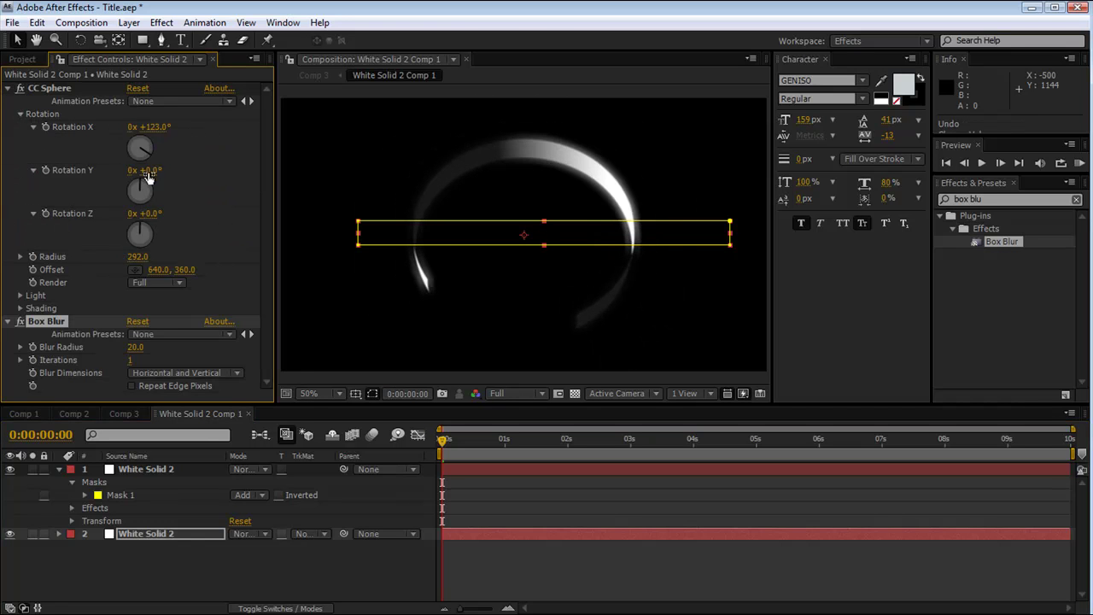
left_click_drag(149, 170, 305, 202)
key("ctrl+z")
- In Comp 3, keyframe the rotation of White Solid 2 Comp 1 from 0° at the start to 19 revolutions at 6 seconds
left_click(123, 414)
left_click(175, 485)
left_click(584, 310)
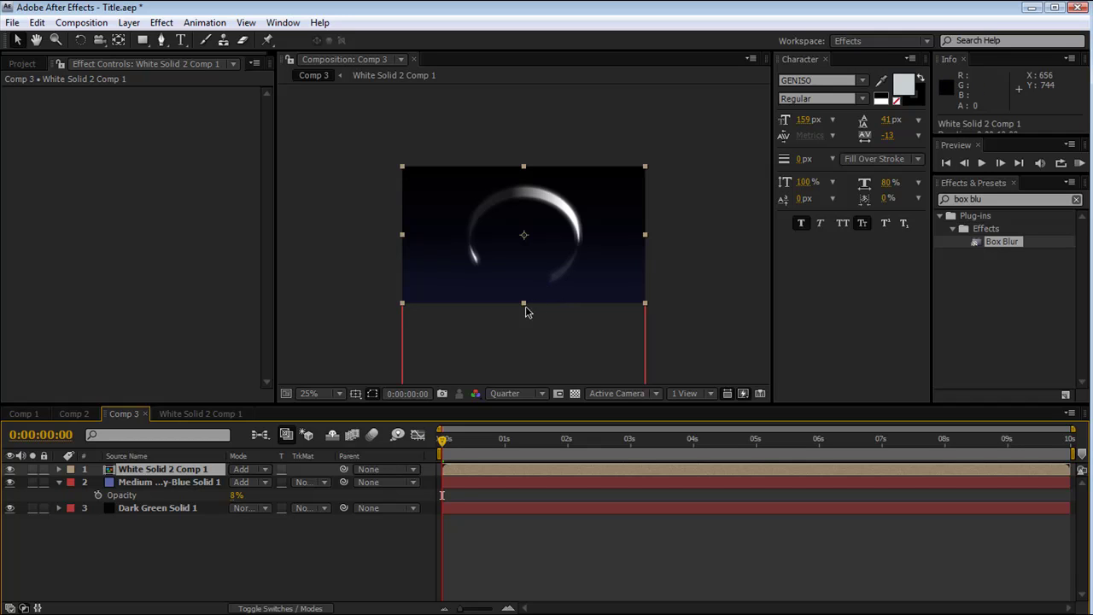
key("r")
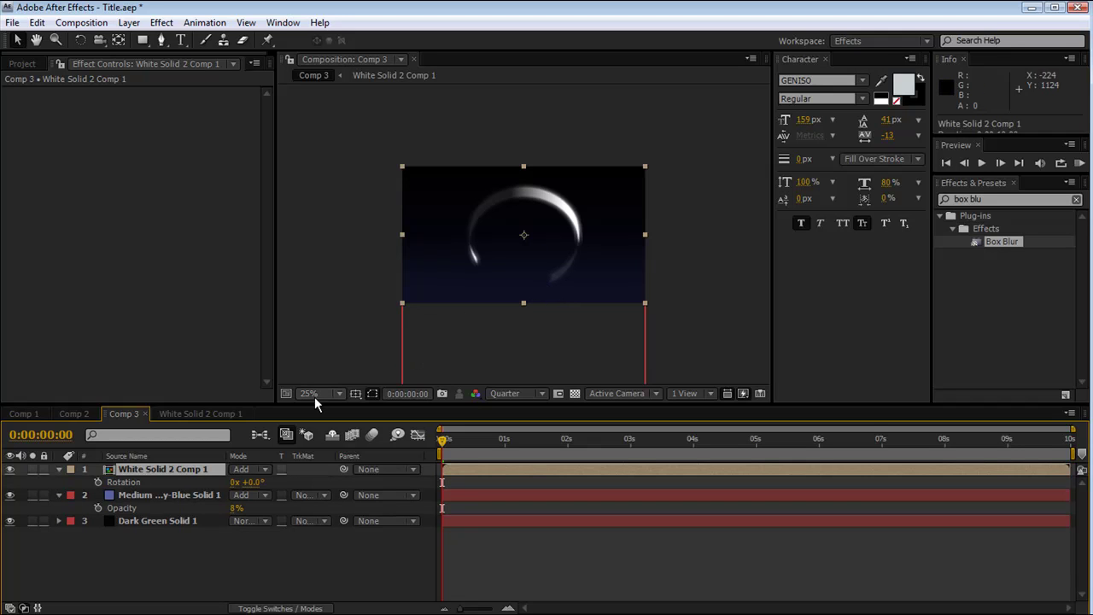
left_click(97, 482)
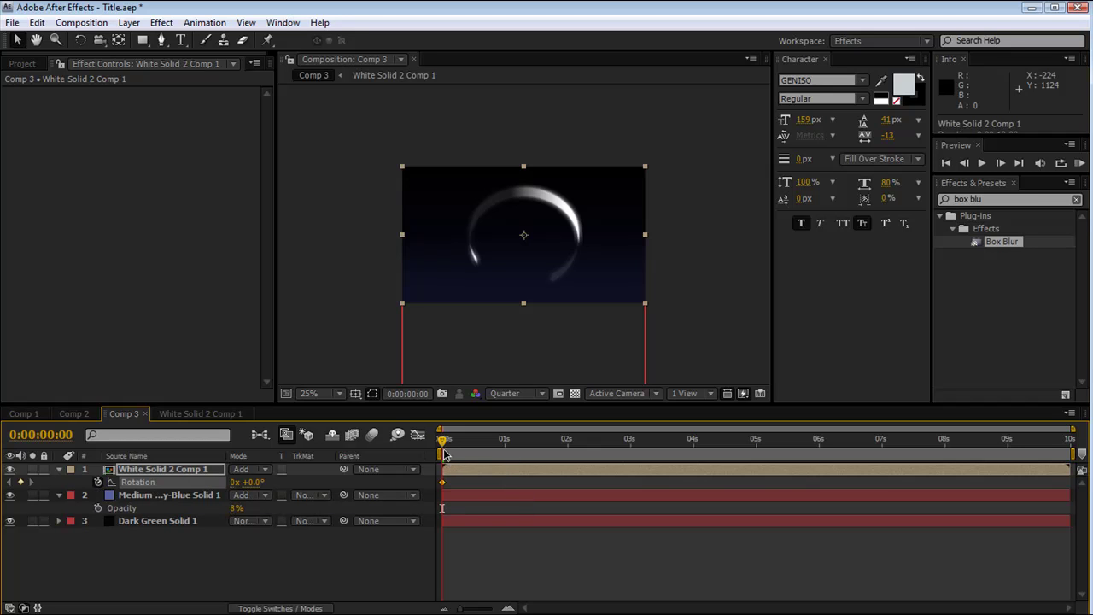
left_click_drag(443, 444, 819, 461)
left_click_drag(253, 484, 569, 538)
key("ctrl+z")
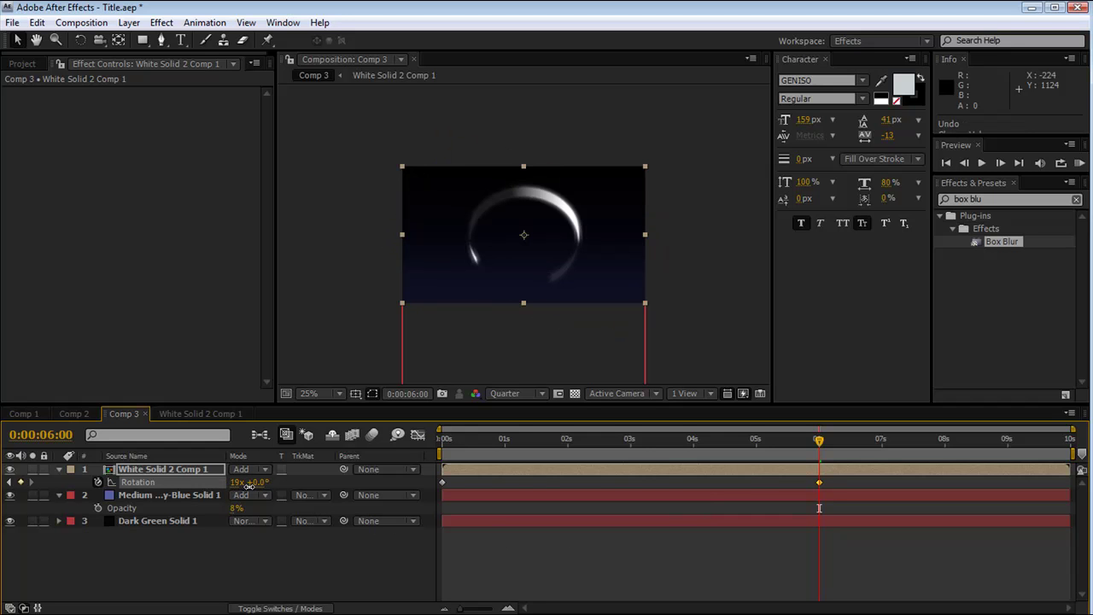
- Add a middle Rotation keyframe at 0:00:02:06 and set it to 1 revolution plus 270°
left_click_drag(822, 445, 574, 490)
left_click(21, 484)
left_click_drag(540, 447, 583, 457)
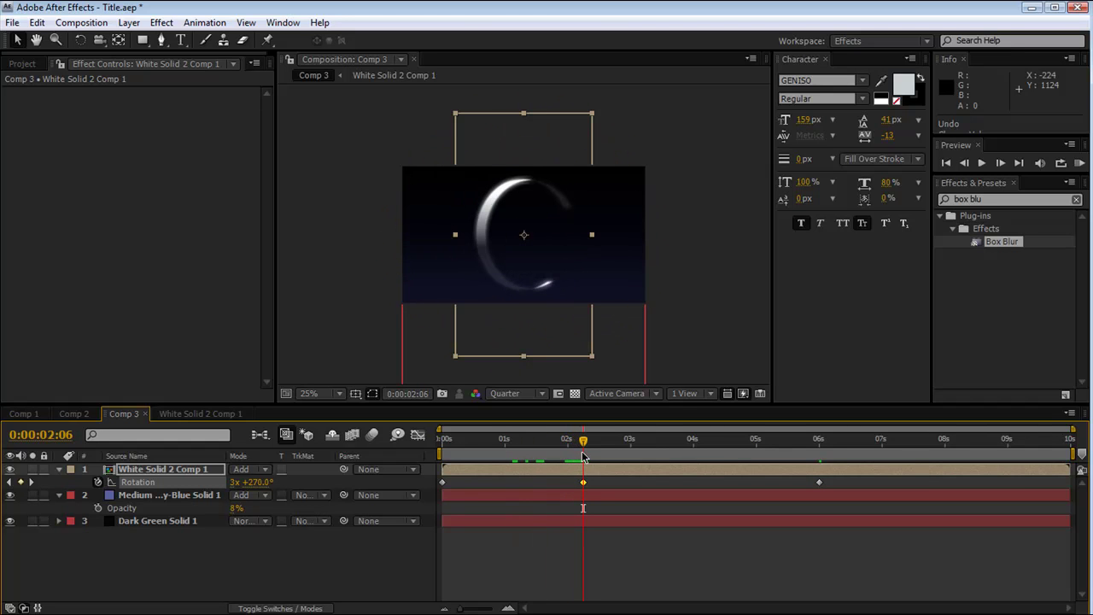
left_click(234, 483)
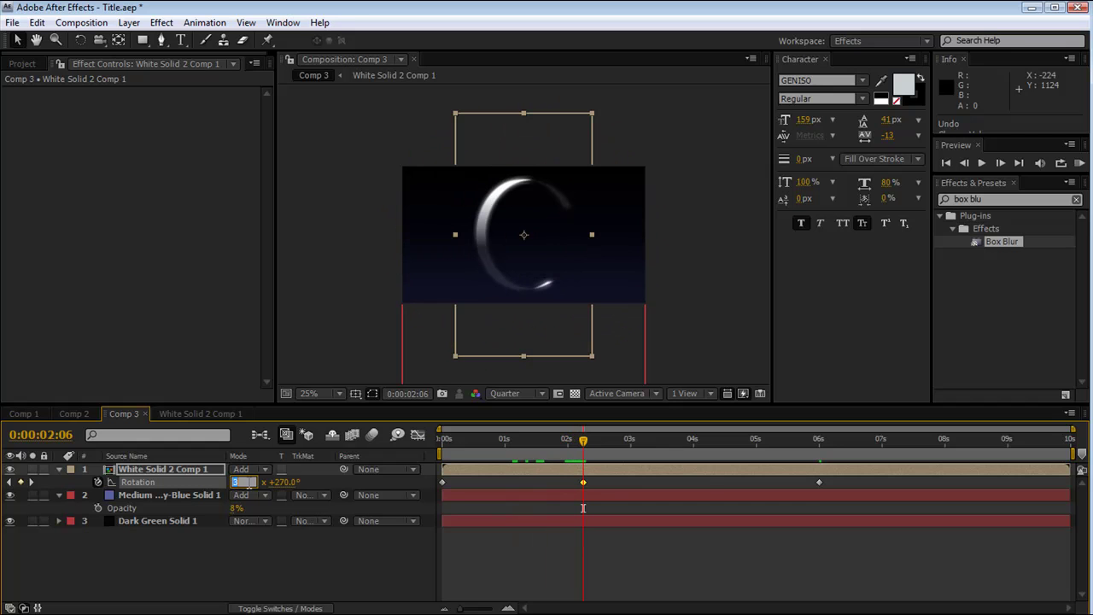
type("1")
key("Return")
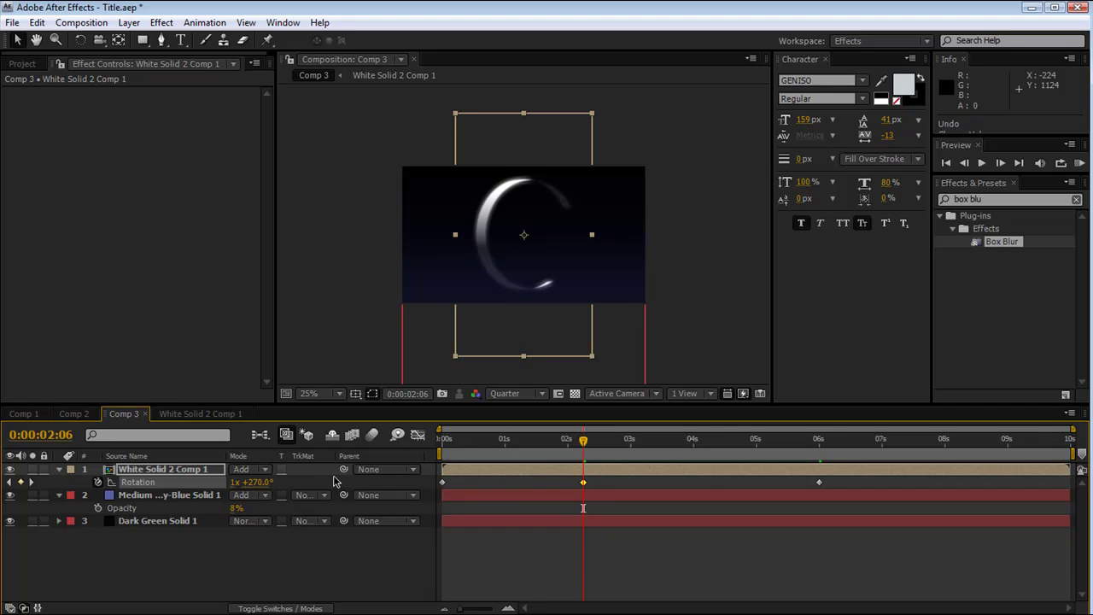
- Set the Rotation keyframe at 0:00:06:00 to 15 full revolutions
left_click_drag(585, 464, 820, 481)
left_click(237, 483)
type("15")
key("Return")
- Change the temporal interpolation of the middle Rotation keyframe at 0:00:02:06 to Bezier
left_click(584, 484)
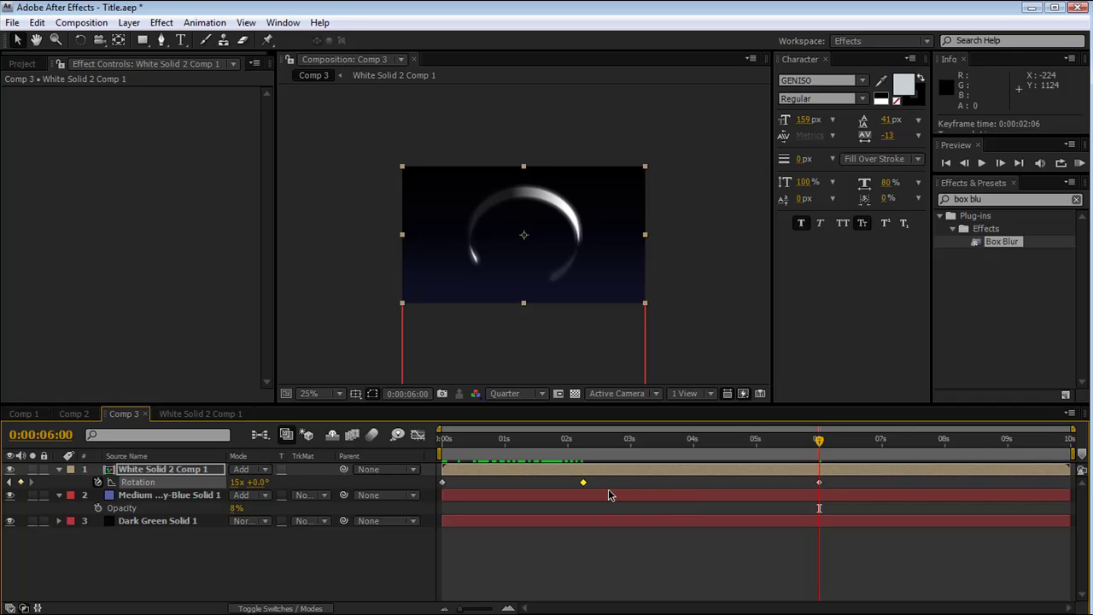
key("ctrl+z")
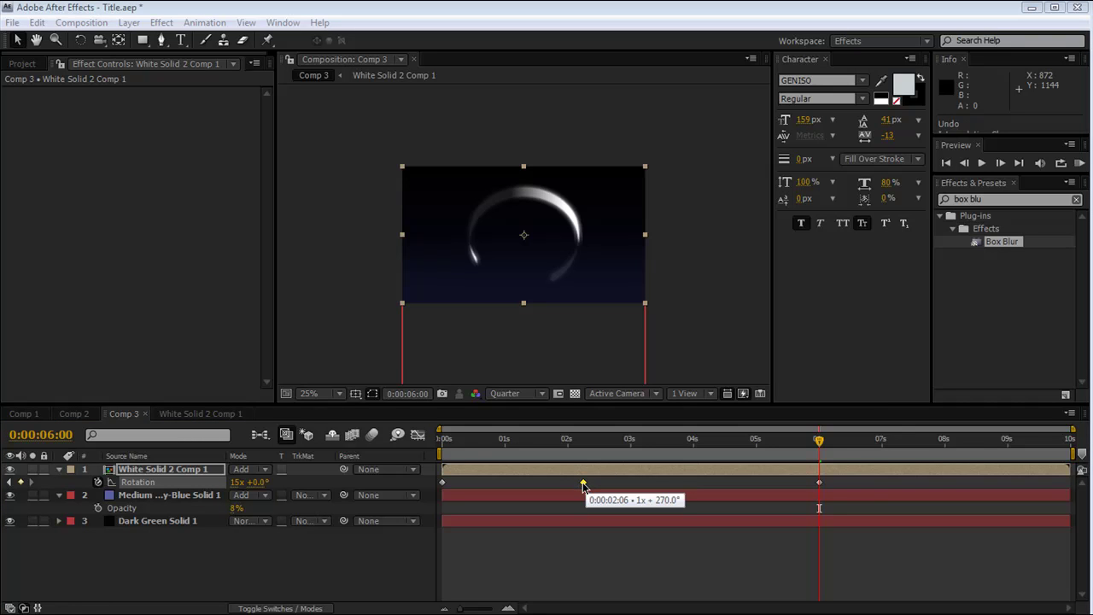
right_click(583, 484)
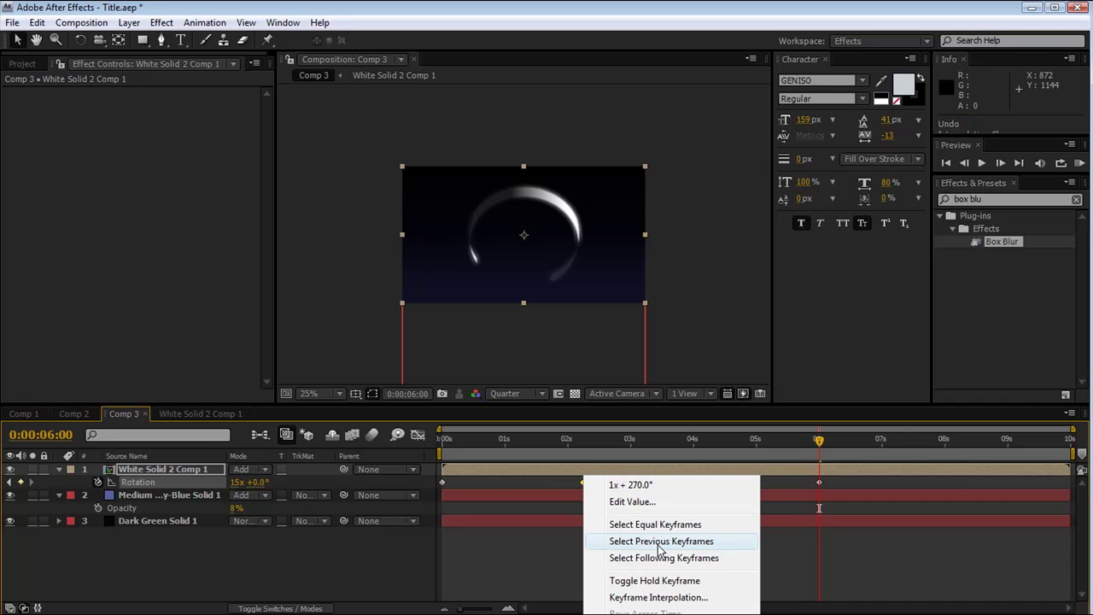
left_click(681, 597)
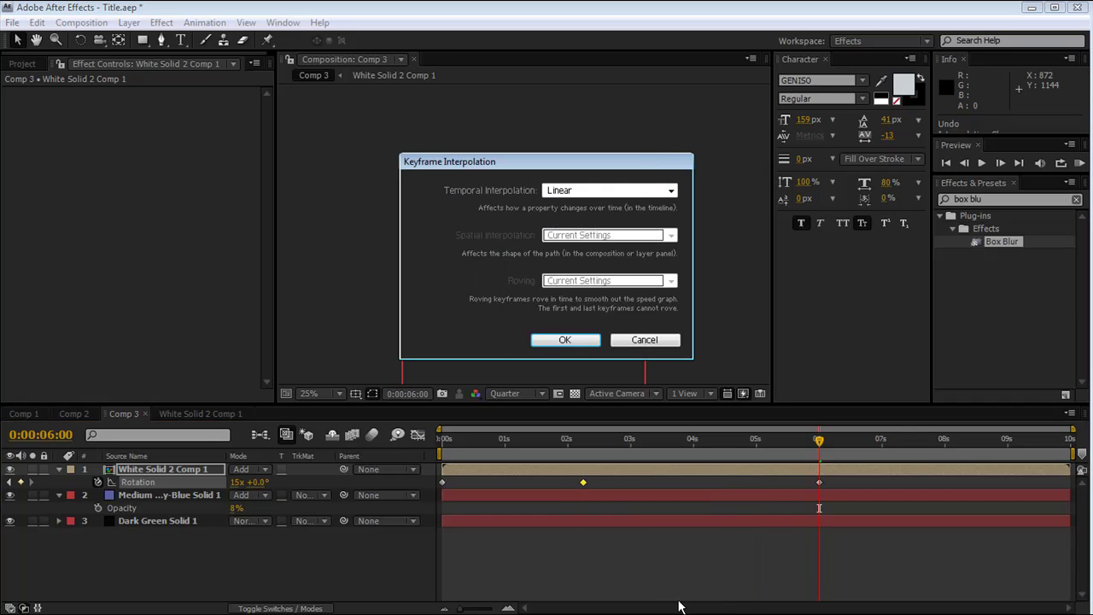
left_click(576, 190)
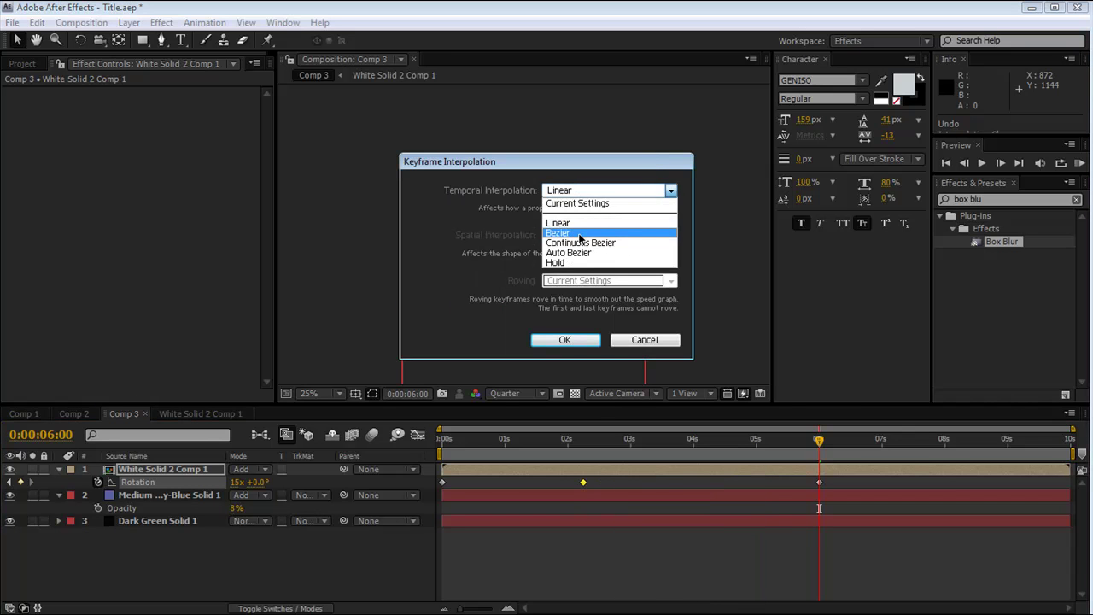
left_click(579, 233)
left_click(568, 341)
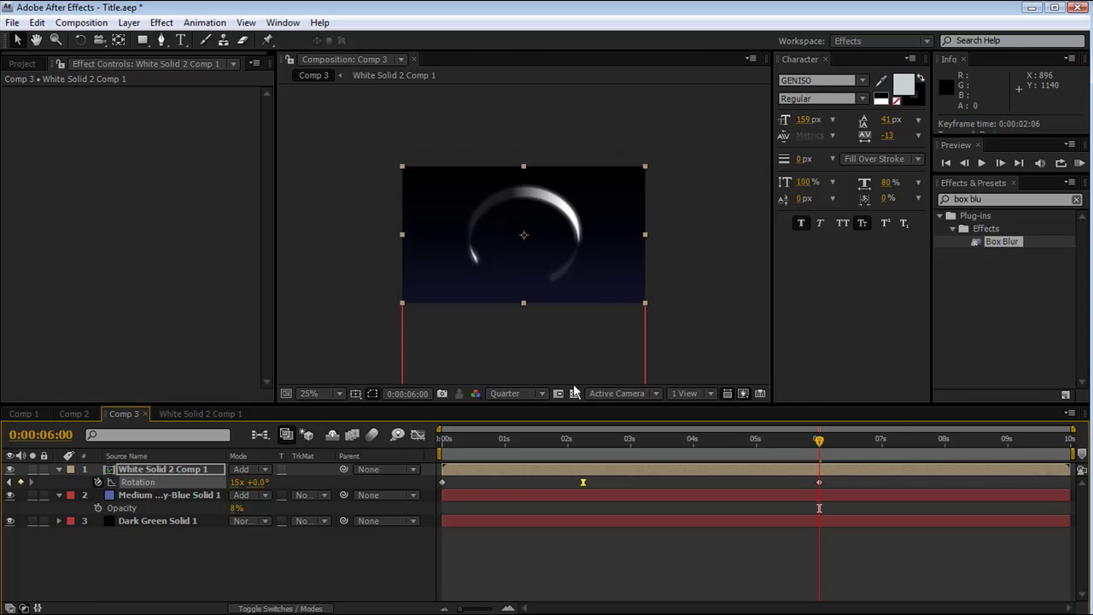
- Scrub through the ring's rotation and examine its value curve and middle keyframe in the Graph Editor
left_click(696, 443)
left_click_drag(696, 442, 526, 484)
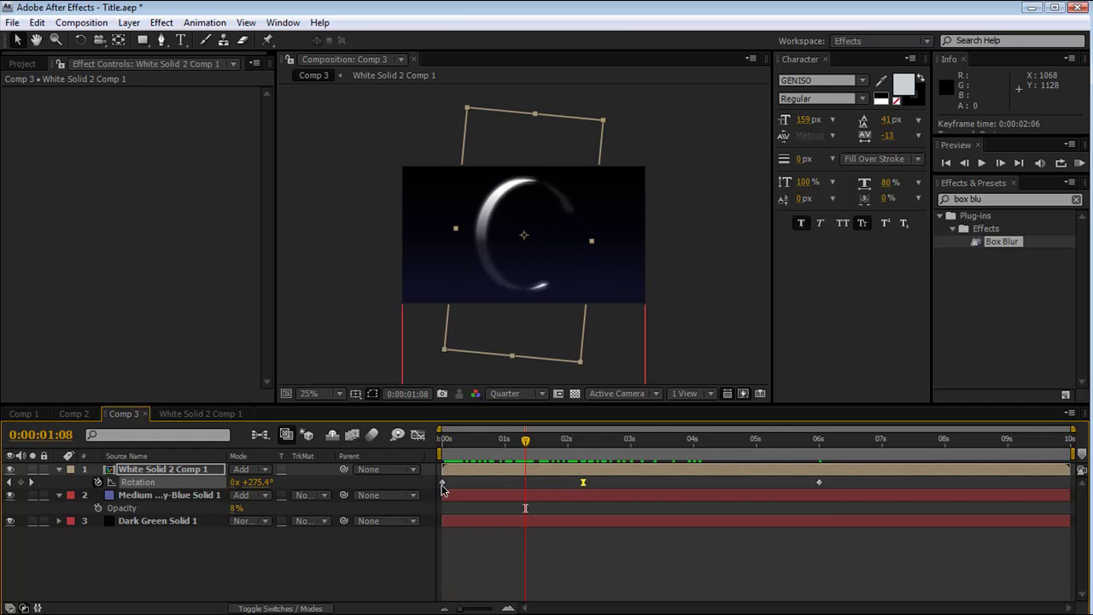
left_click(189, 483)
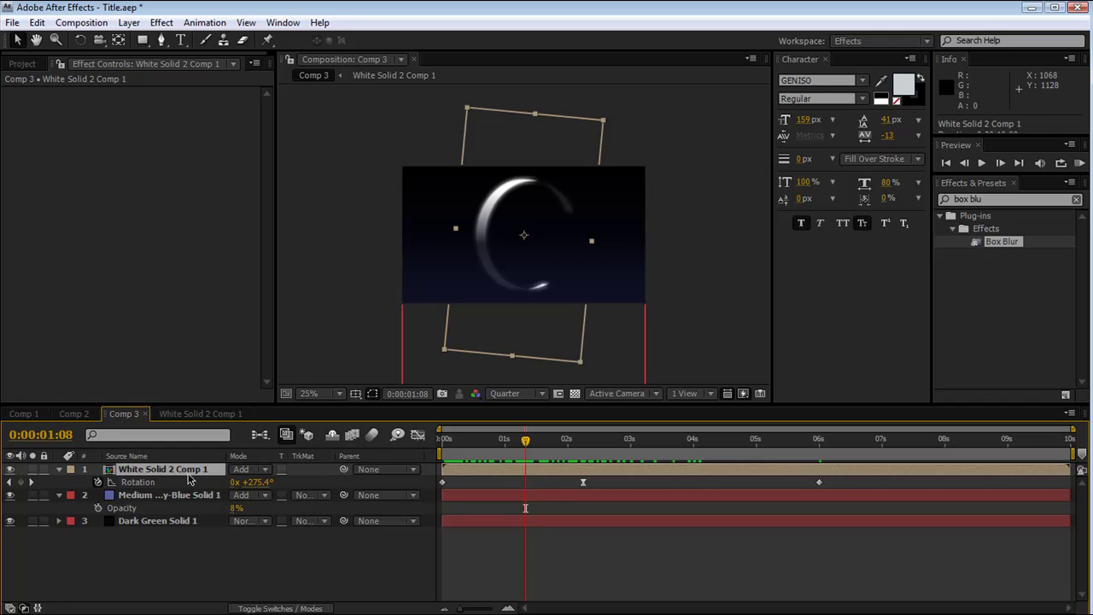
left_click(416, 436)
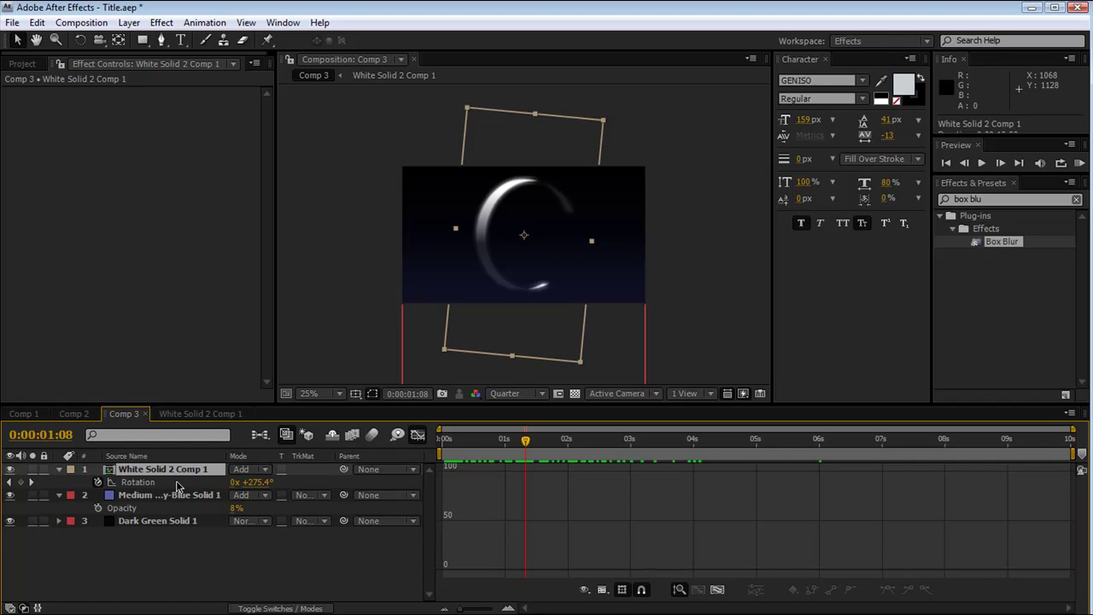
left_click(130, 483)
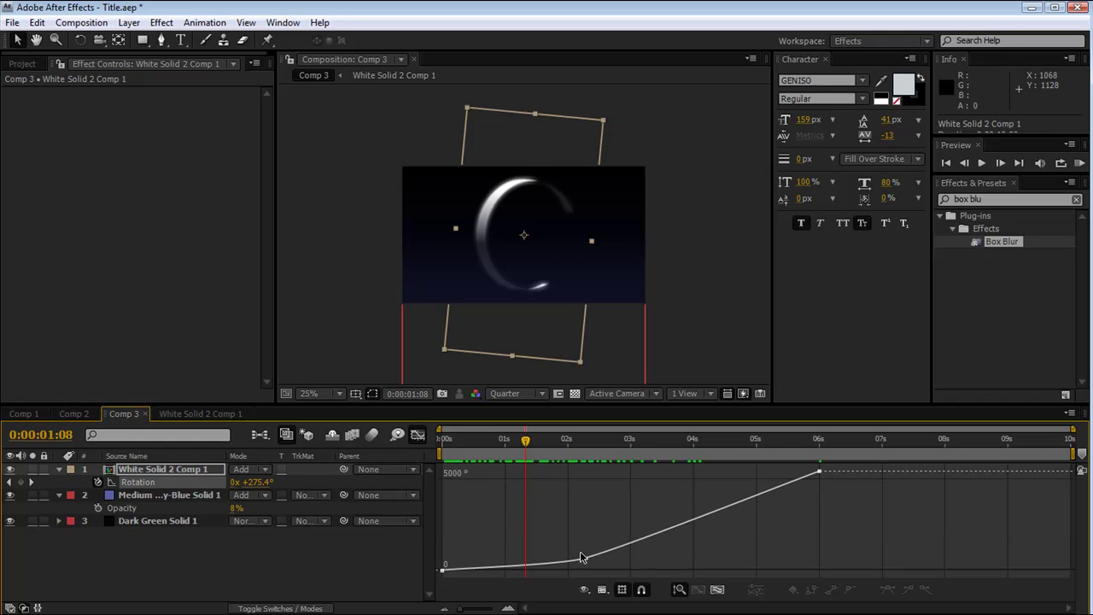
left_click(583, 561)
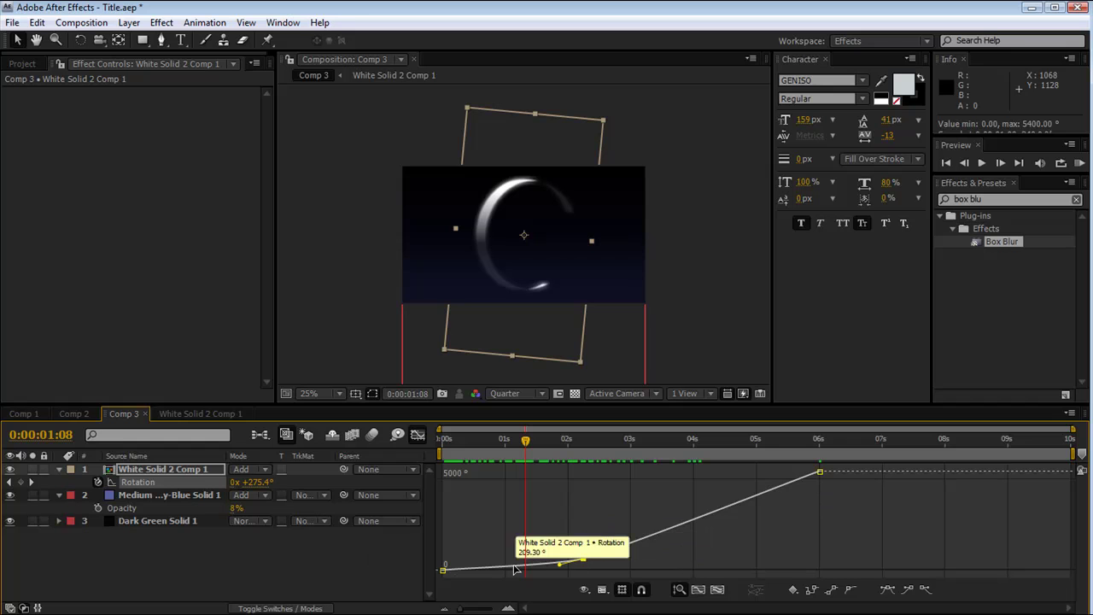
left_click(419, 440)
mouse_move(537, 446)
left_mouse_down()
mouse_move(695, 444)
mouse_move(528, 459)
left_mouse_up()
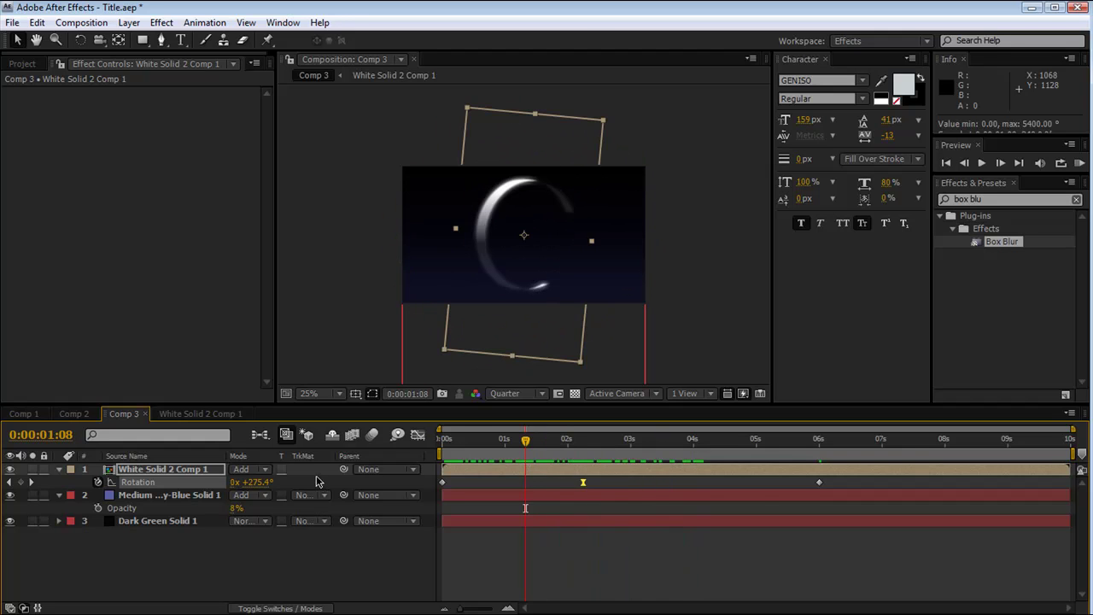
- Enable motion blur for the White Solid 2 Comp 1 layer and for Comp 3
left_click(198, 472)
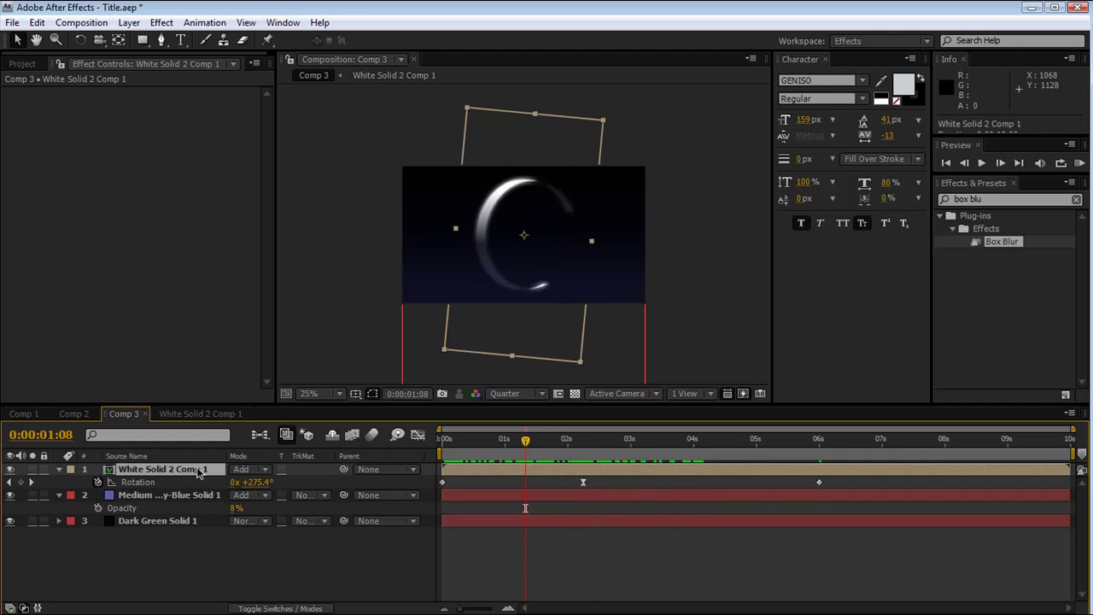
left_click(311, 607)
left_click(368, 435)
- Preview the motion-blurred ring rotation from the start of the composition and stop playback
key("space")
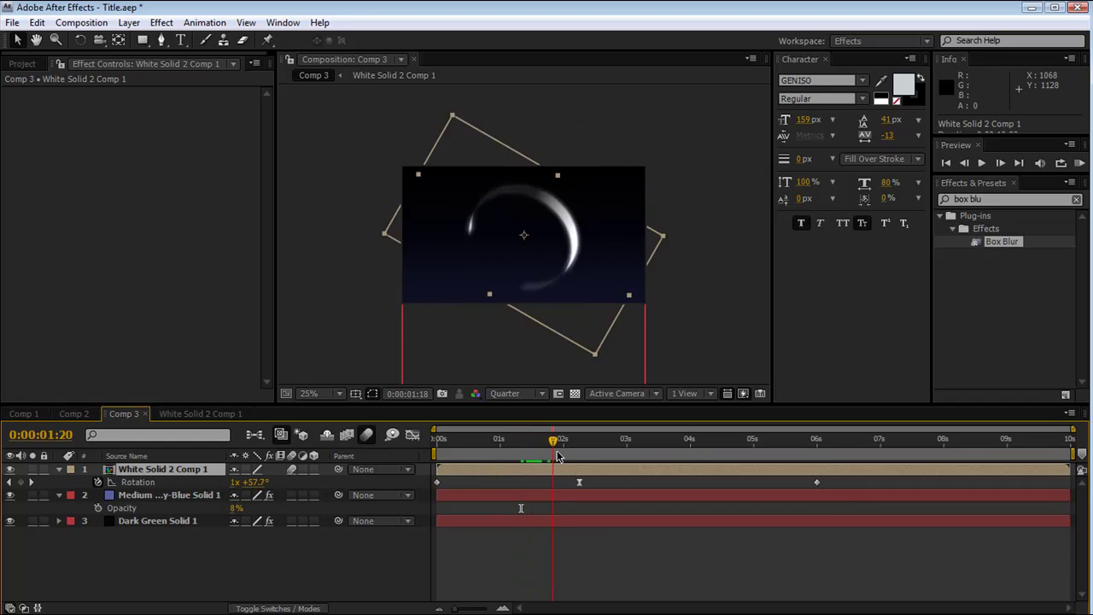
key("Home")
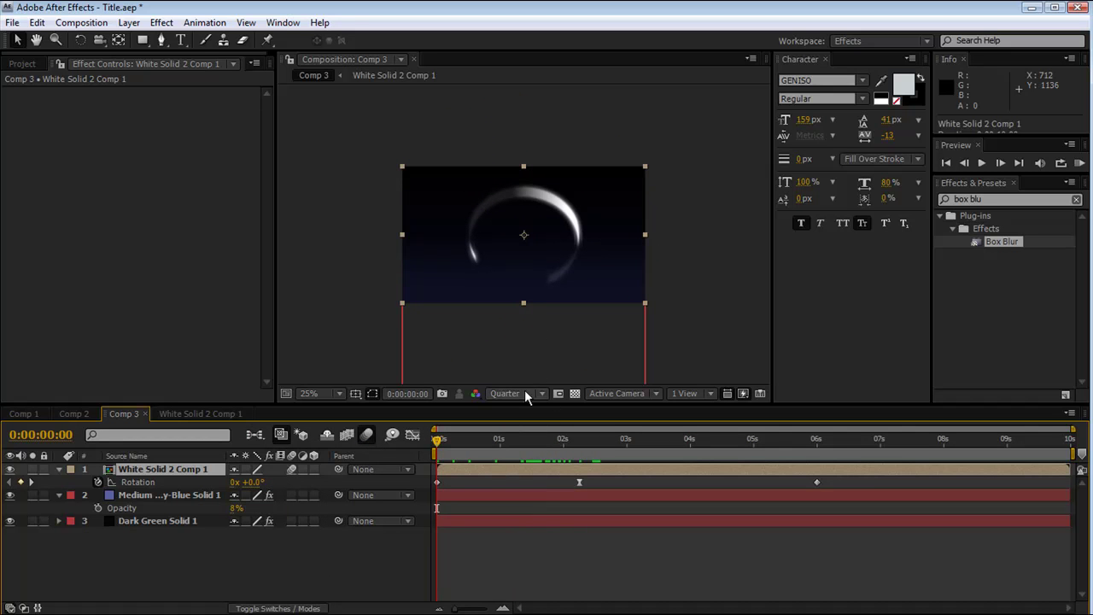
left_click(1080, 162)
left_click(982, 162)
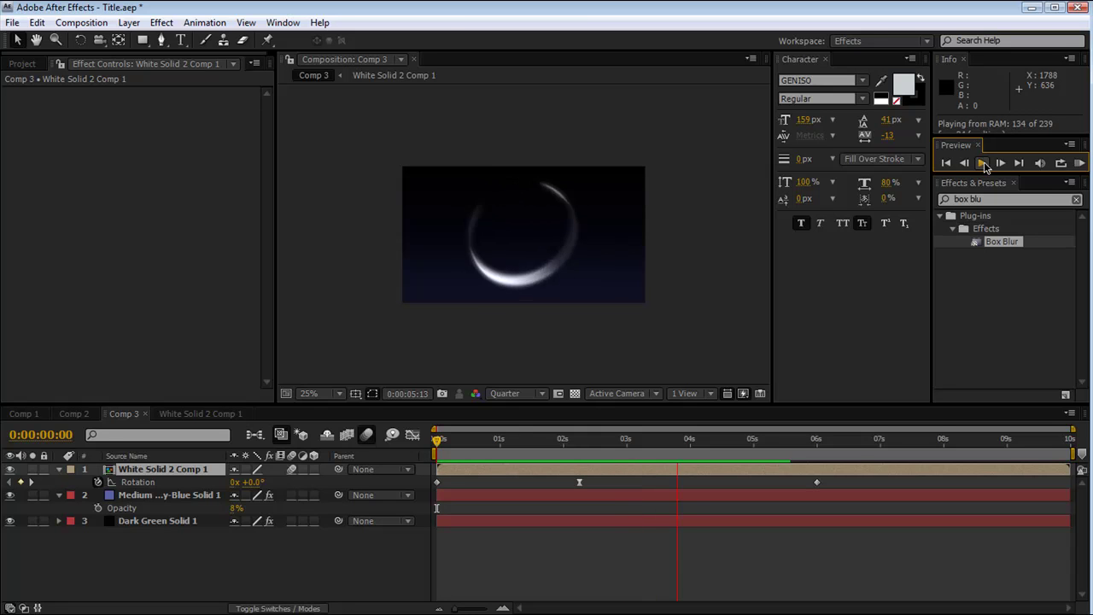
left_click(982, 163)
- Set the Rotation keyframe at 0:00:02:06 to 5 revolutions plus 270° and the one at 0:00:06:00 to 2 revolutions
left_click(579, 438)
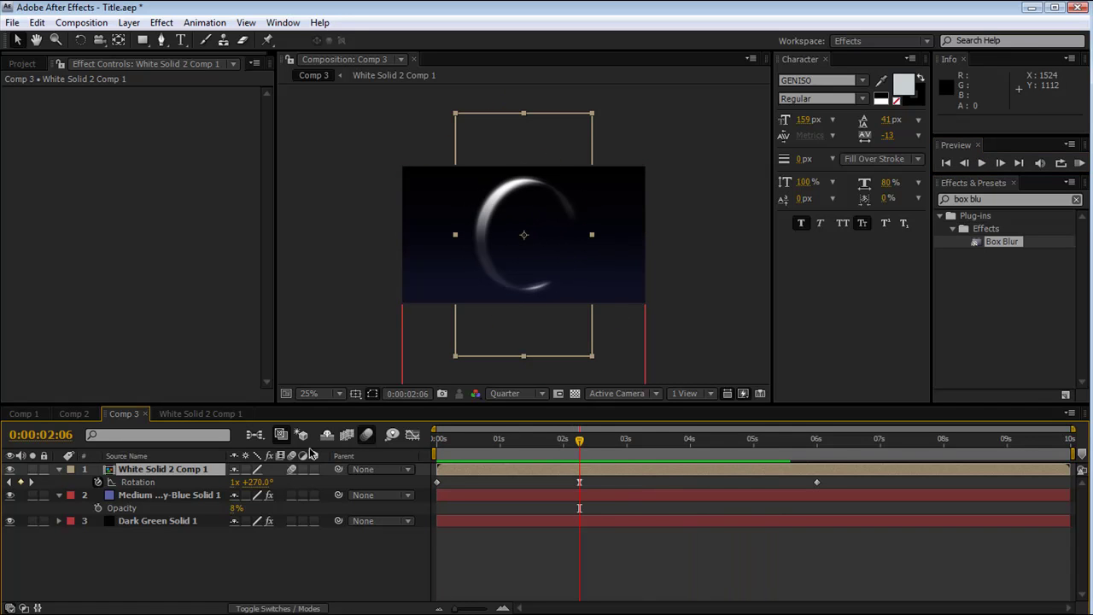
left_click(233, 482)
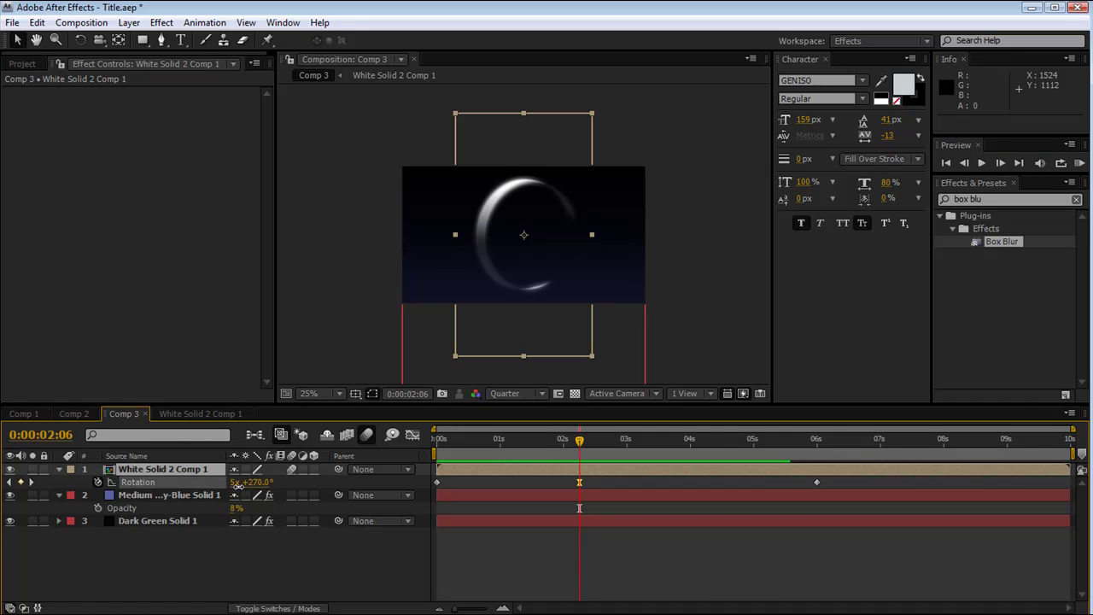
left_click(390, 469)
left_click_drag(591, 447, 817, 452)
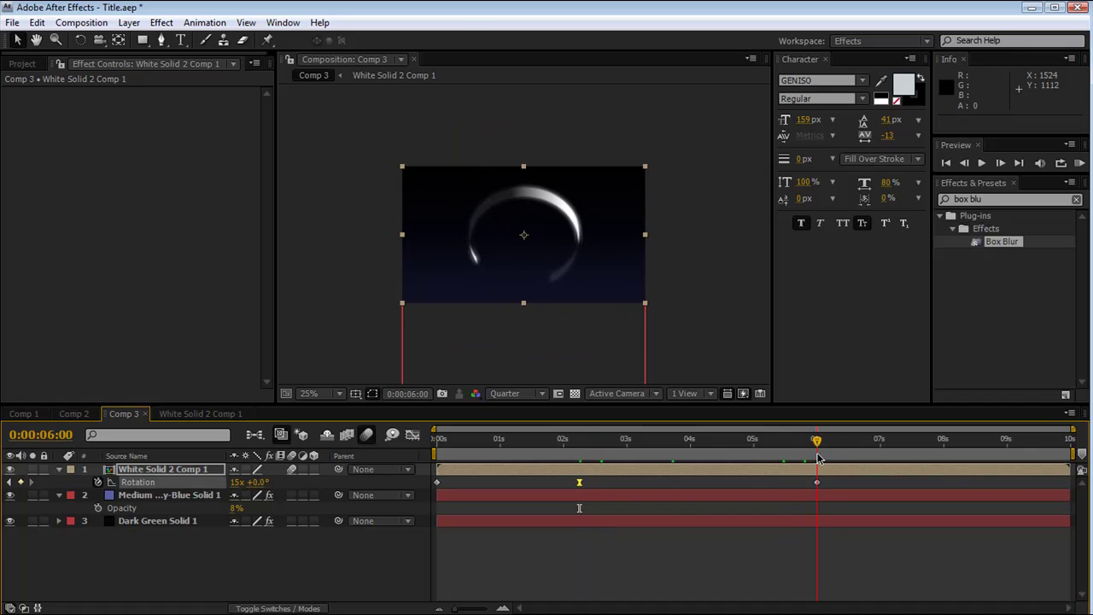
left_click(243, 483)
type("2")
key("Return")
- Play the revised ring rotation from the first frame and stop the preview
left_click_drag(478, 443, 437, 443)
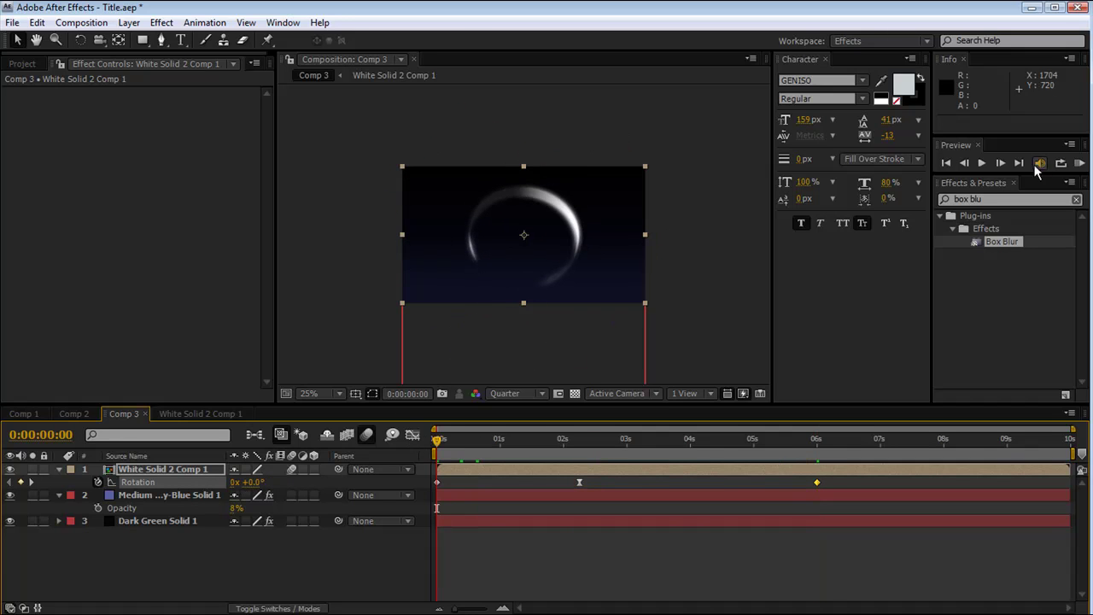
left_click(981, 163)
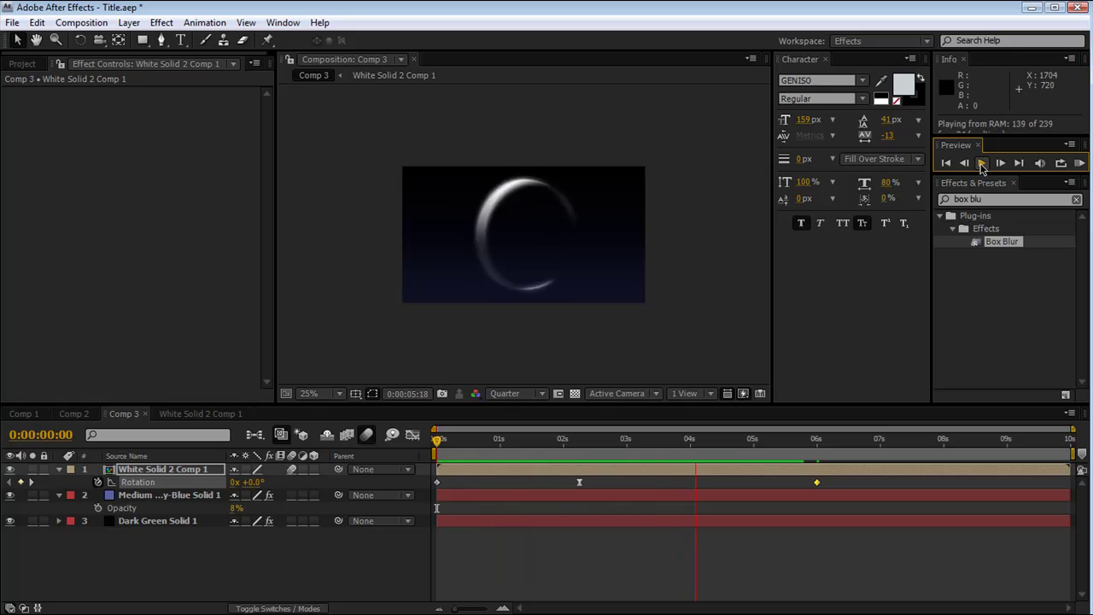
left_click(982, 164)
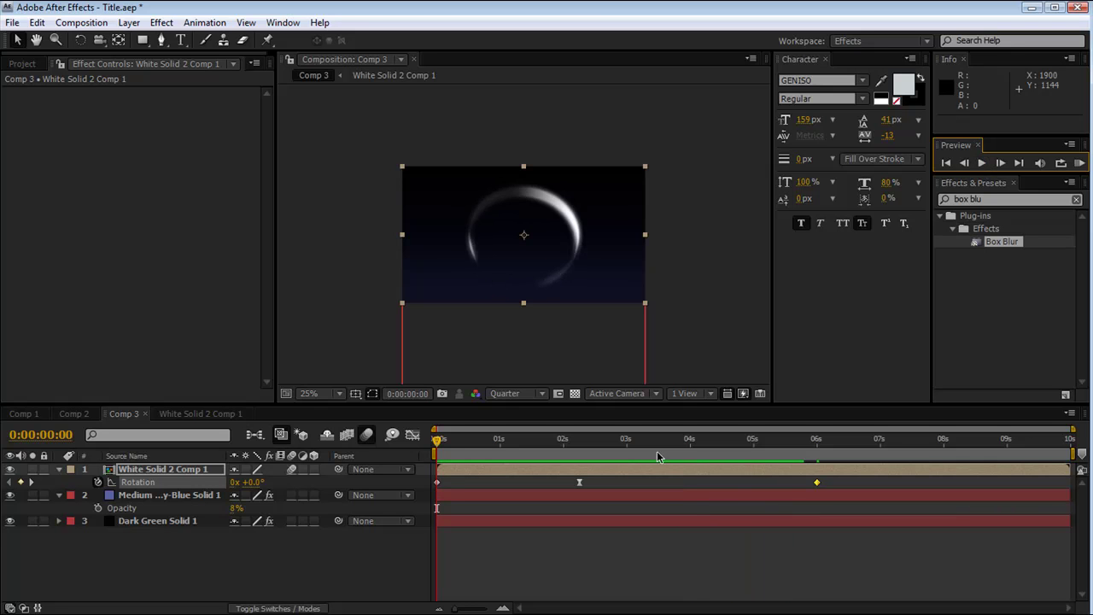
- In White Solid 2 Comp 1, set the CC Sphere Light Direction of the lower White Solid 2 layer to -225°
left_click_drag(538, 443, 698, 451)
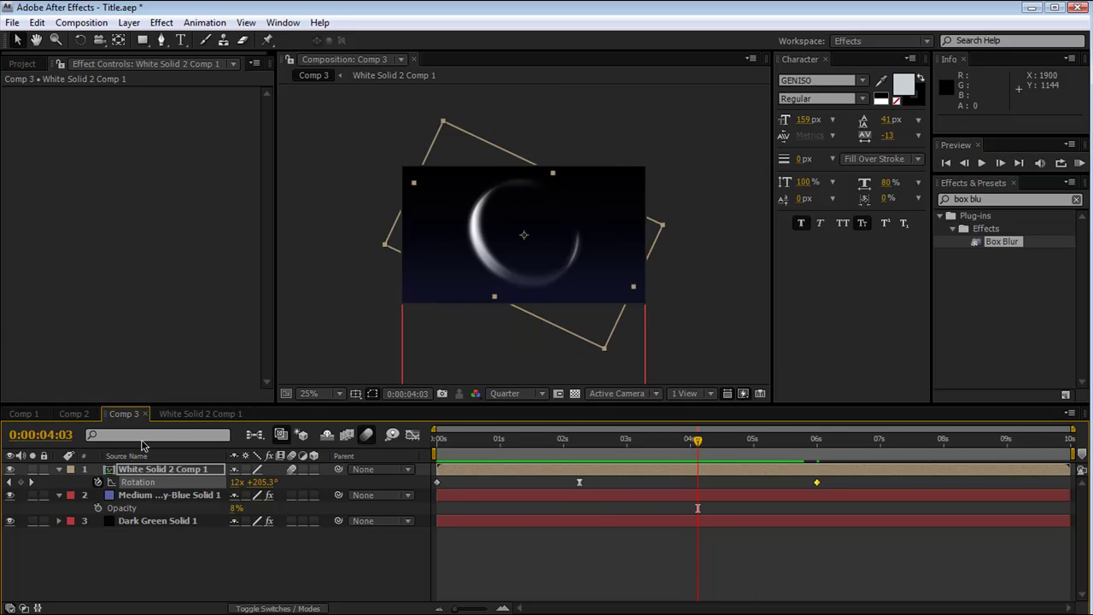
left_click(190, 414)
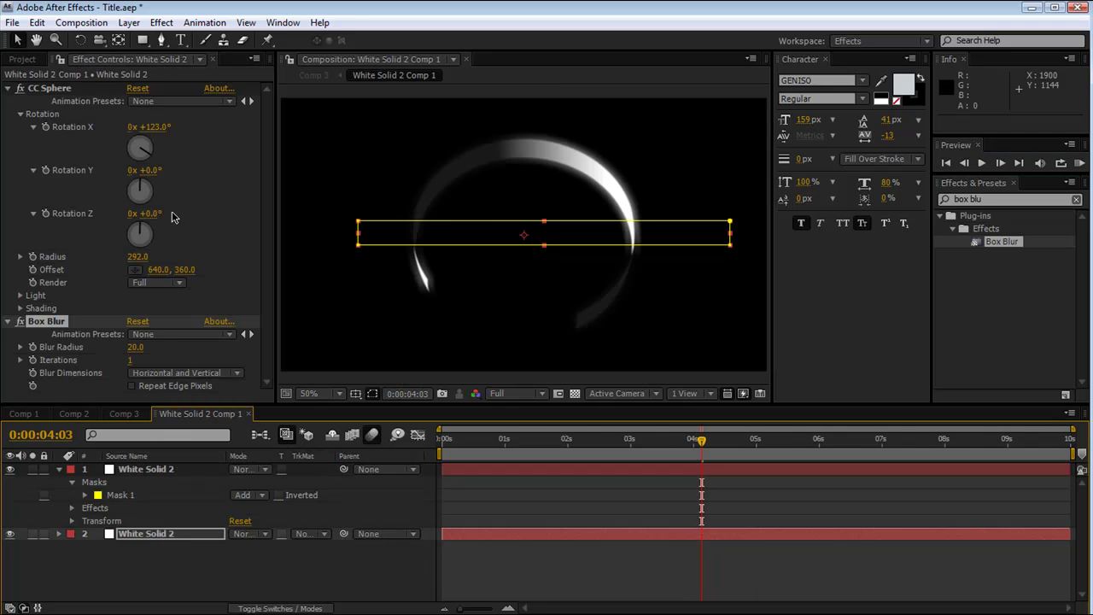
left_click_drag(162, 128, 185, 128)
key("ctrl+z")
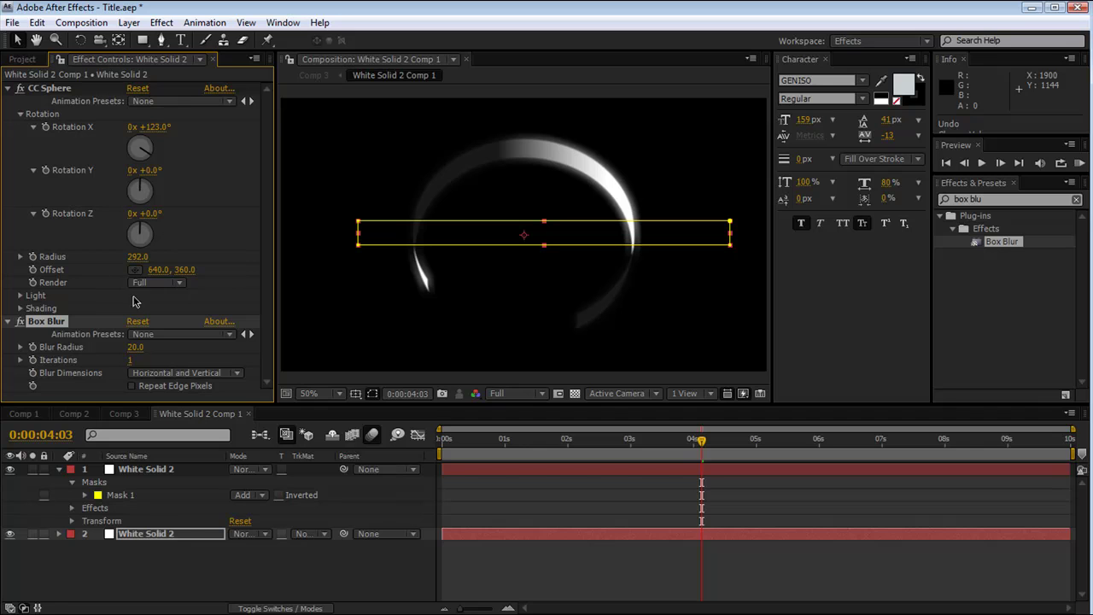
left_click(19, 256)
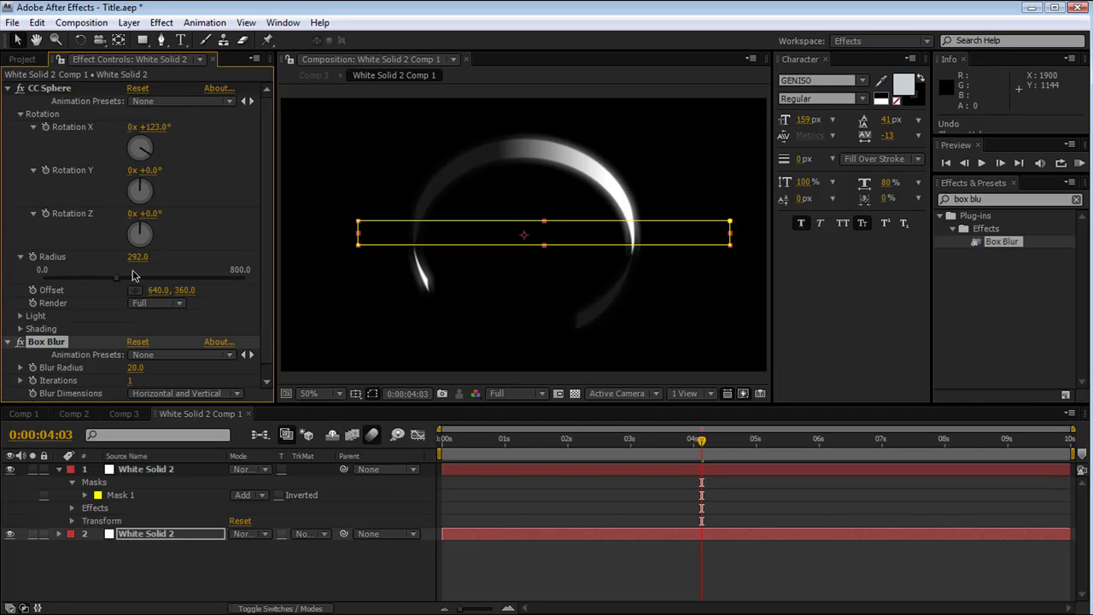
left_click(19, 256)
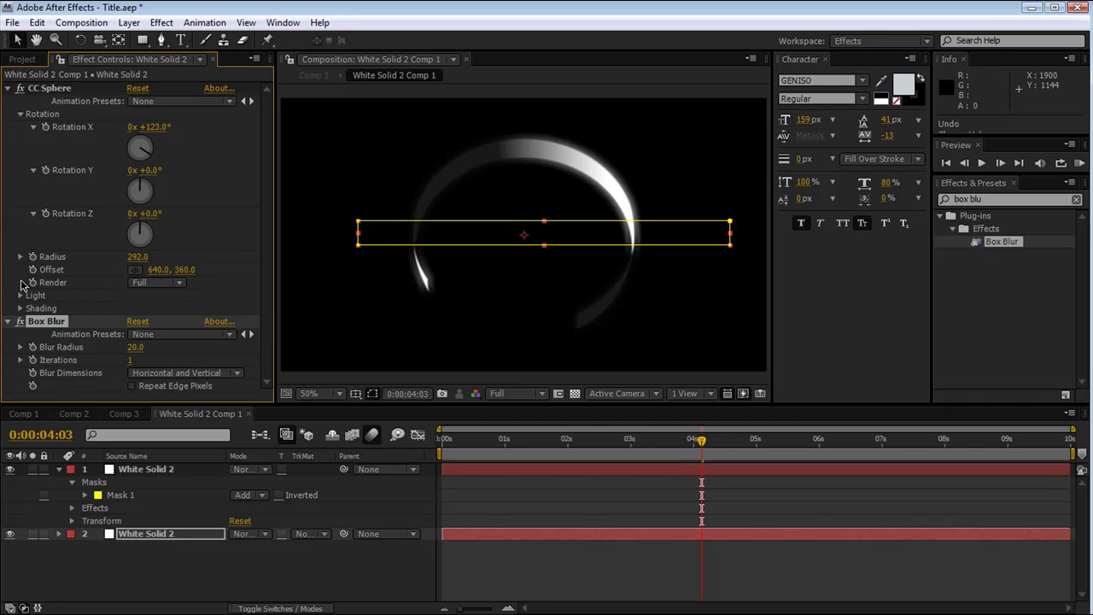
left_click(19, 295)
scroll(92, 303, "down", 1)
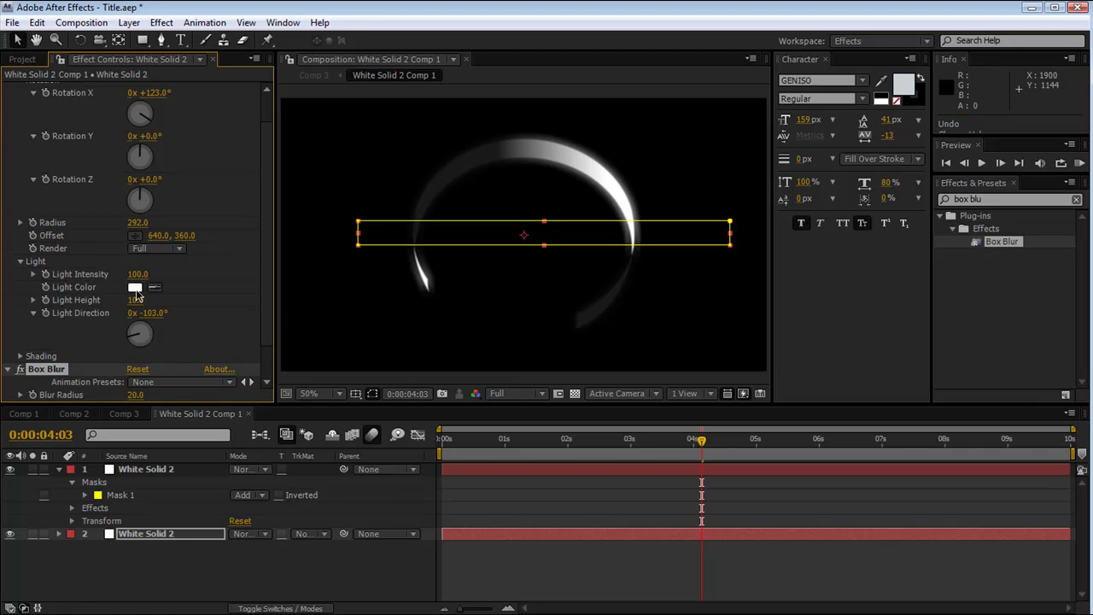
left_click_drag(144, 315, 130, 389)
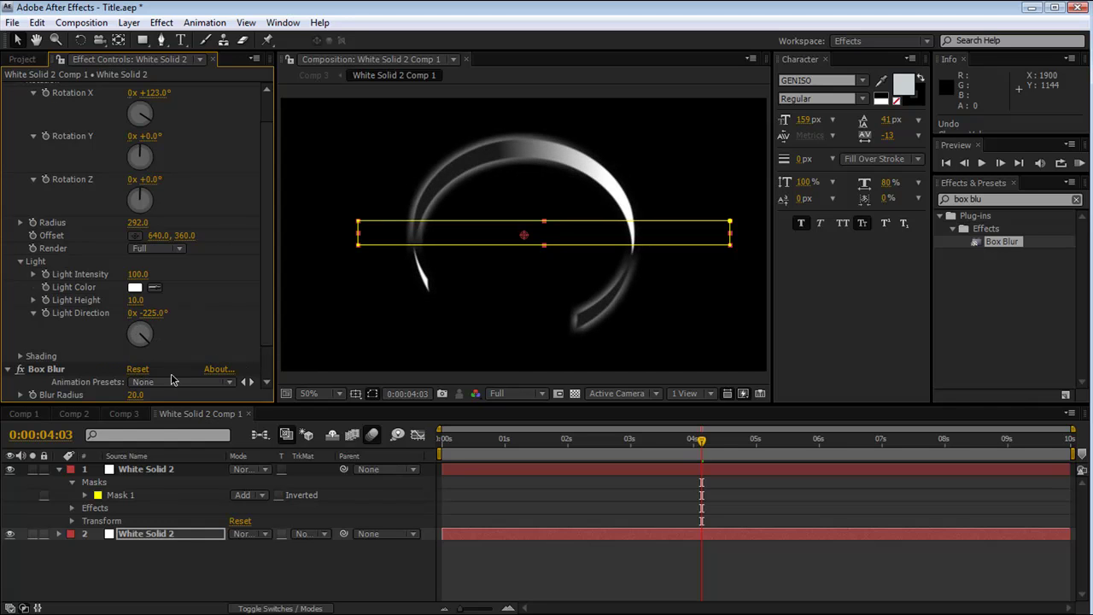
- Inspect the relit ring in Comp 3 at several times and return to the first frame
left_click(122, 414)
key("period")
key("period")
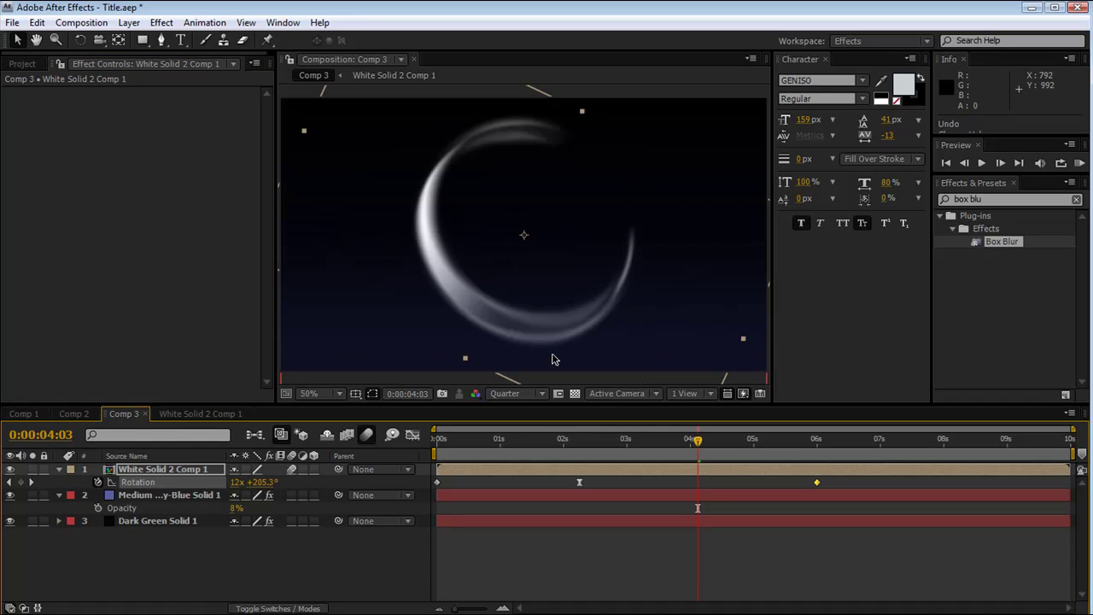
left_click_drag(700, 445, 580, 442)
key("comma")
key("period")
key("comma")
left_click_drag(581, 444, 368, 456)
key("period")
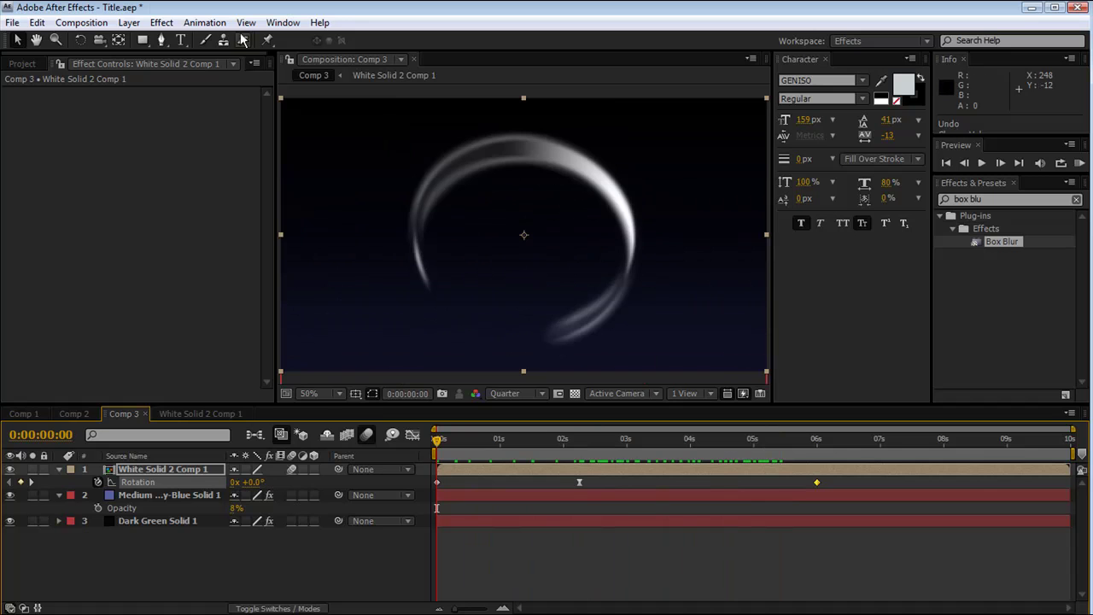
- Add a text layer reading "BlueCast" to Comp 3
left_click(129, 22)
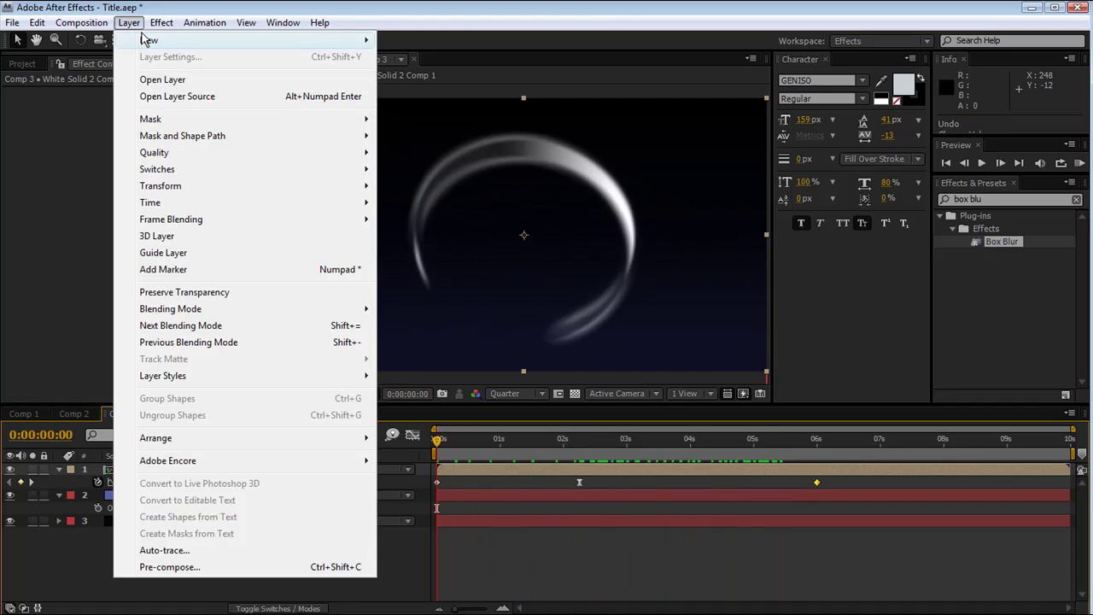
left_click(390, 39)
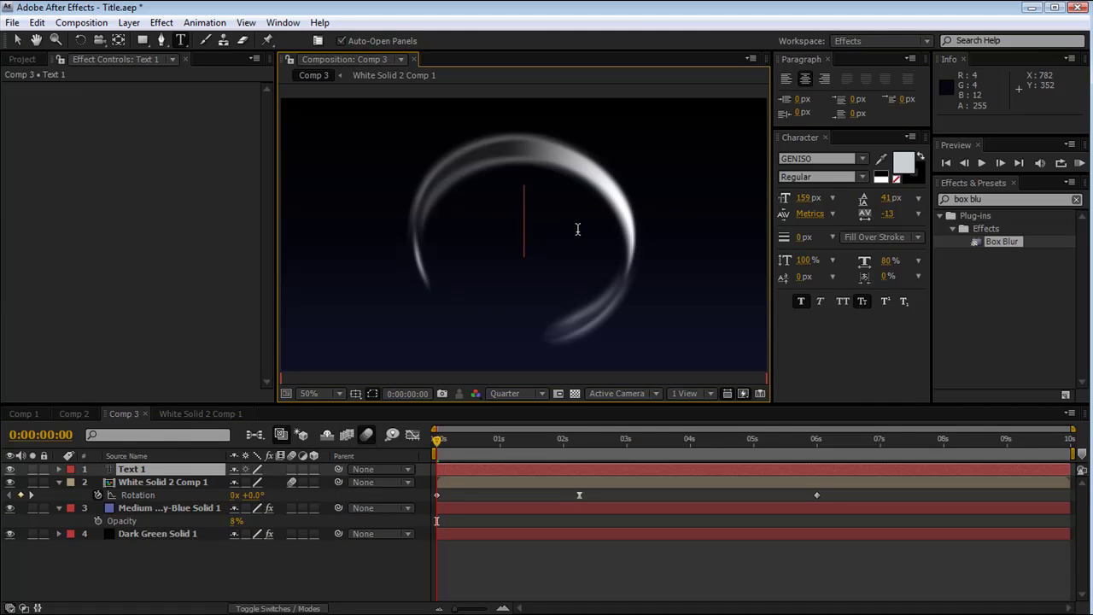
type("BlueCast")
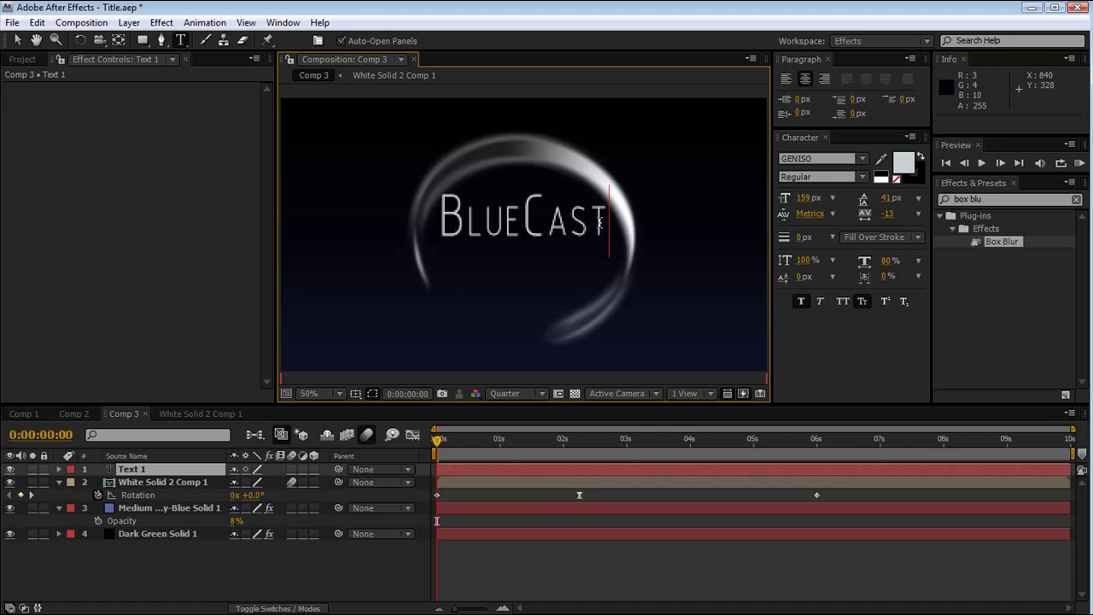
- Set the font of the BlueCast text to Century Gothic
left_click_drag(608, 223, 434, 223)
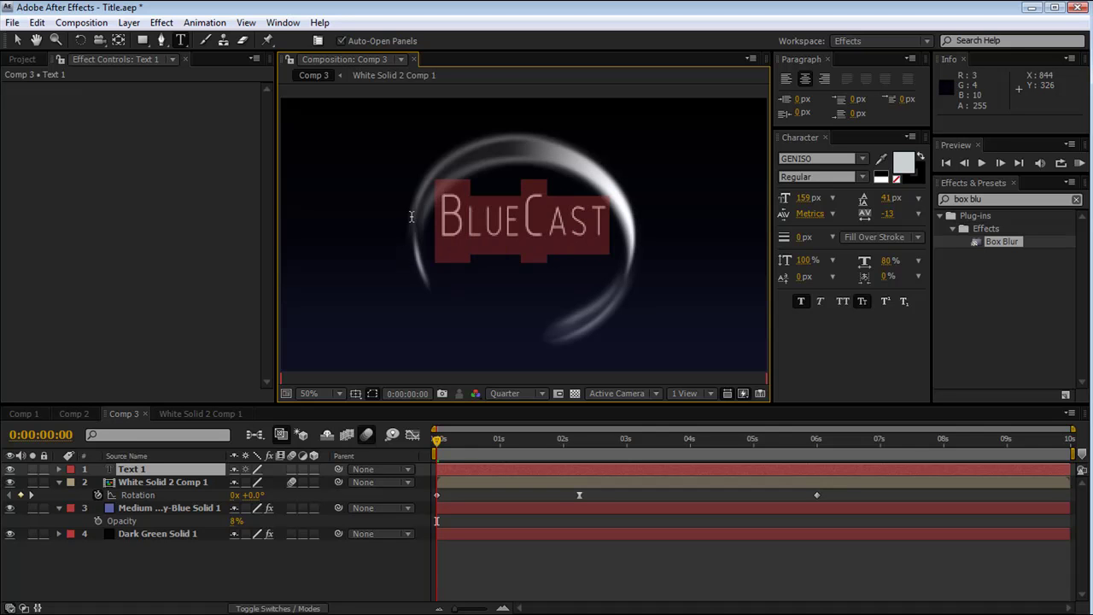
left_click(862, 158)
scroll(842, 192, "up", 20)
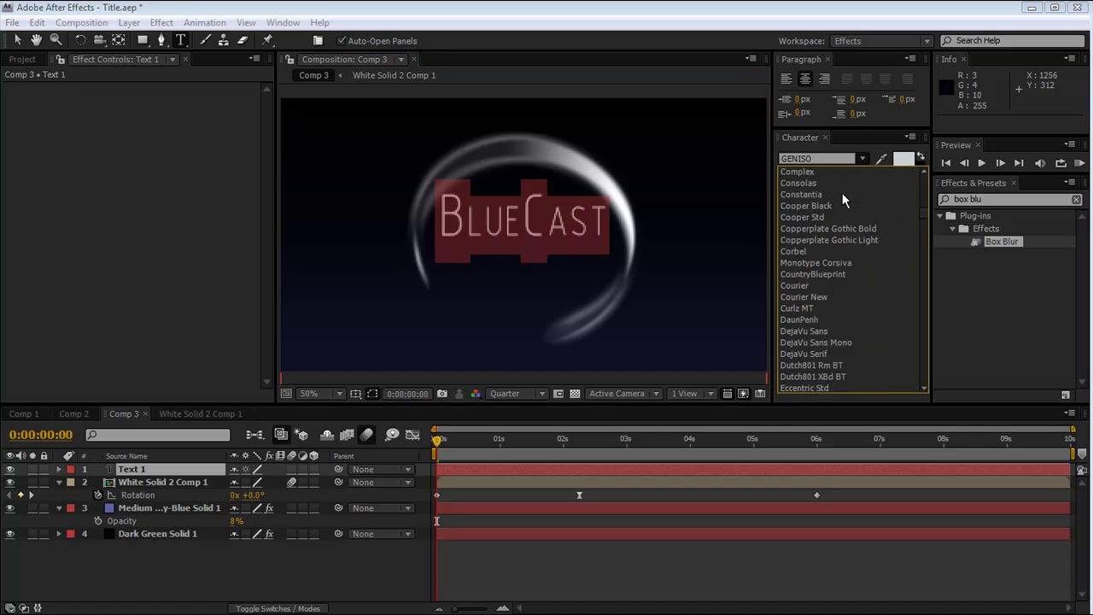
left_click(842, 228)
left_click(547, 224)
- Switch the whole BlueCast text from small caps to all caps
left_click_drag(441, 220, 646, 236)
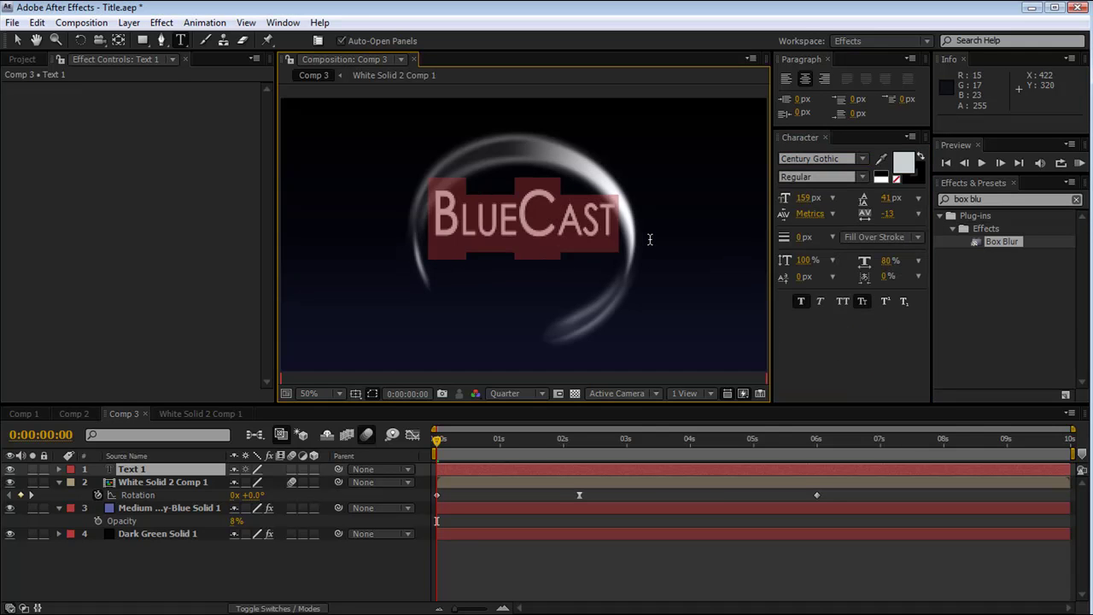
left_click(861, 304)
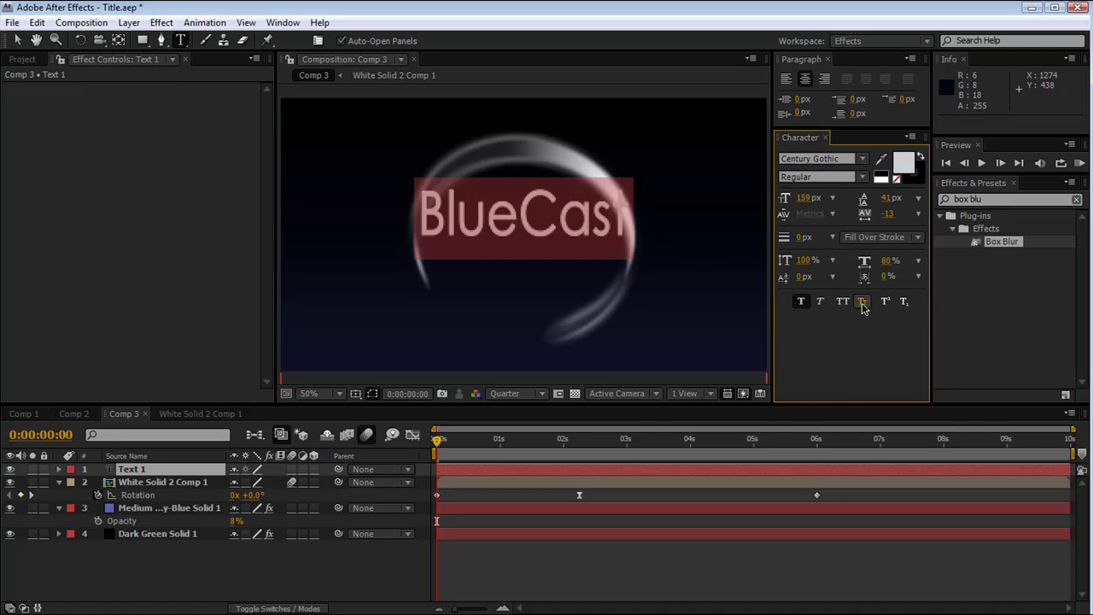
left_click(861, 304)
left_click(844, 304)
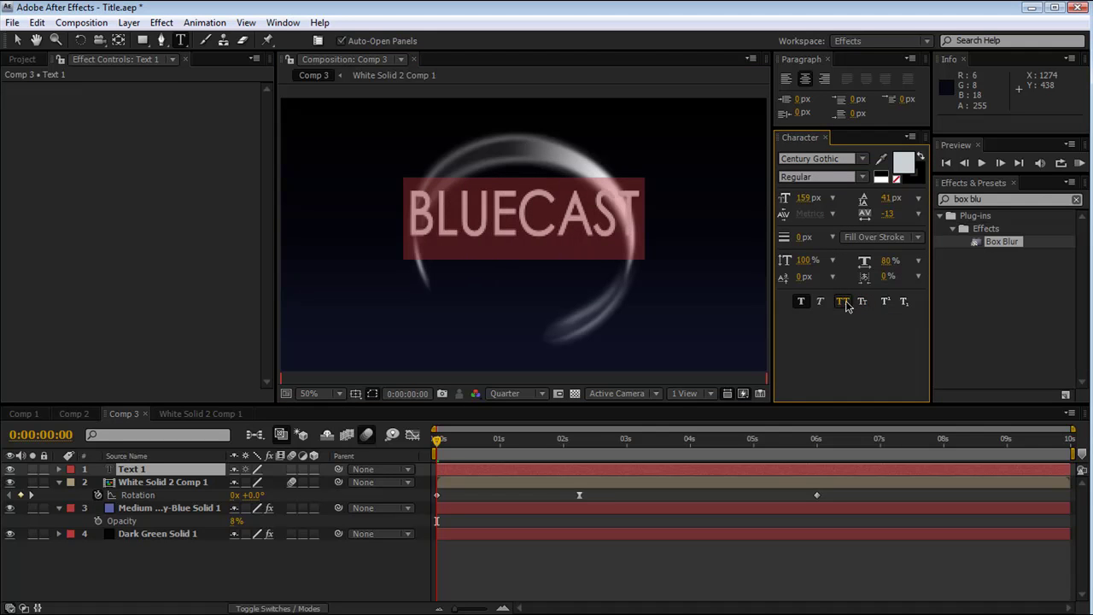
- Scale the BLUECAST title down, centre it inside the ring, and display the composition at Full resolution
left_click(17, 40)
left_click_drag(640, 245, 555, 233)
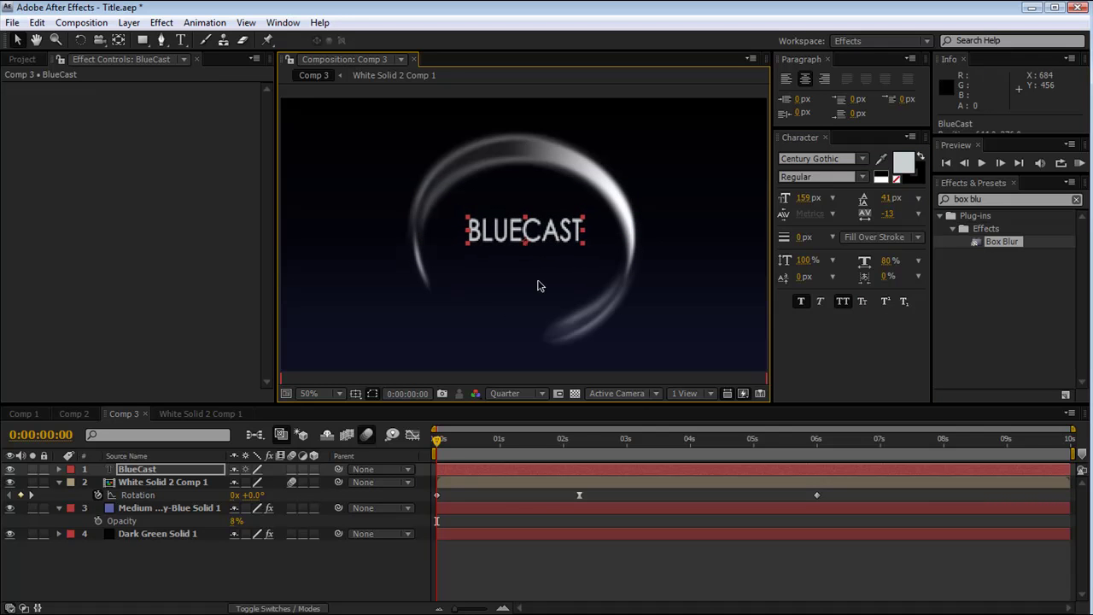
left_click(518, 391)
left_click(514, 426)
key("period")
key("period")
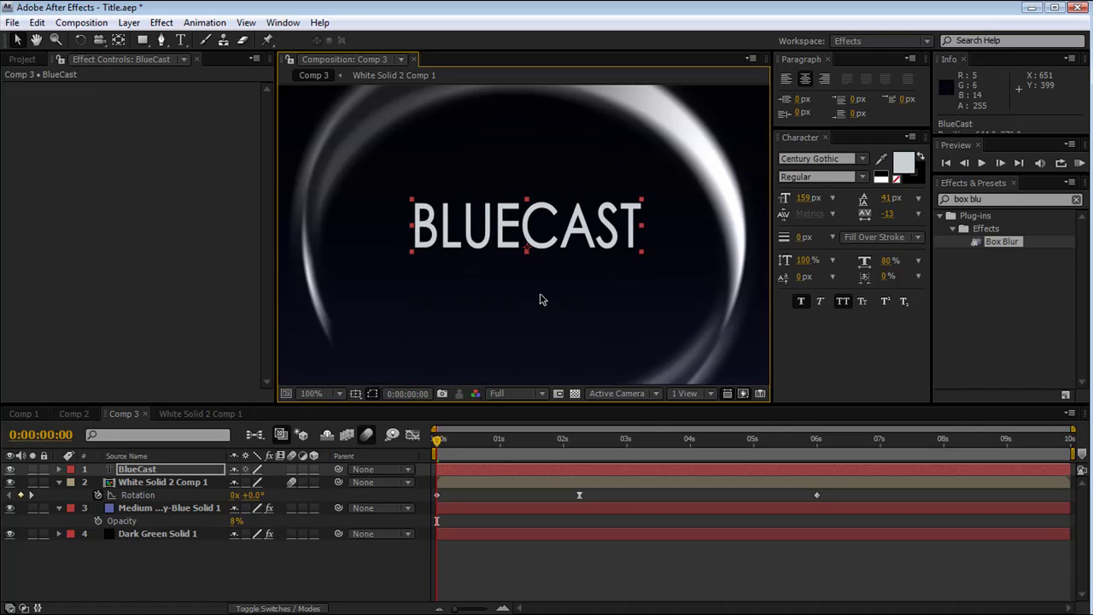
- Duplicate the BlueCast text layer and place the copy directly beneath the original line
key("ctrl+c")
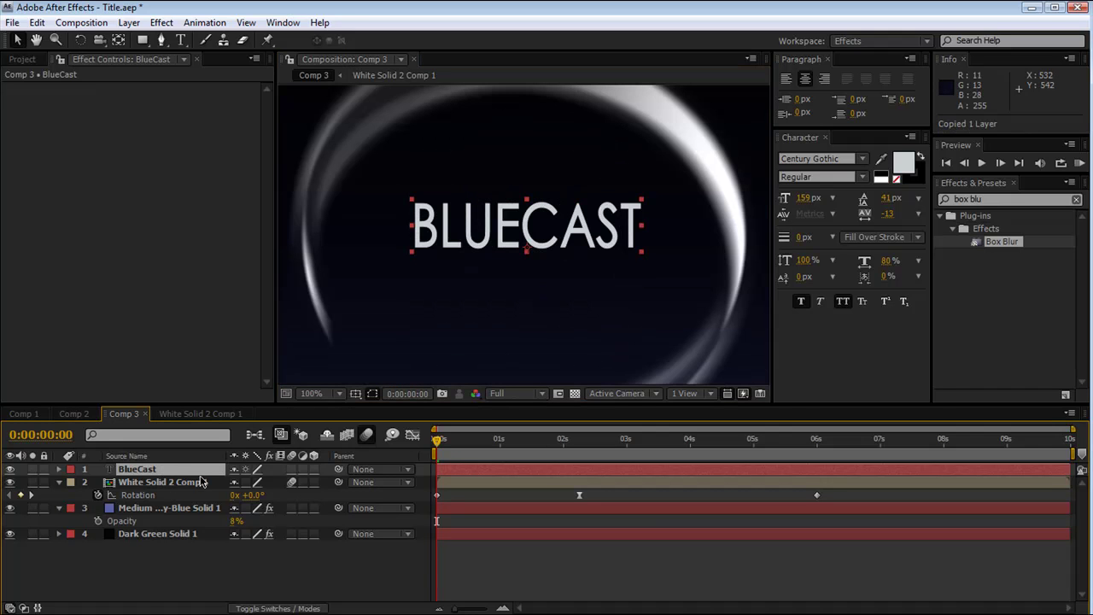
key("ctrl+v")
left_click_drag(508, 236, 506, 284)
key("Return")
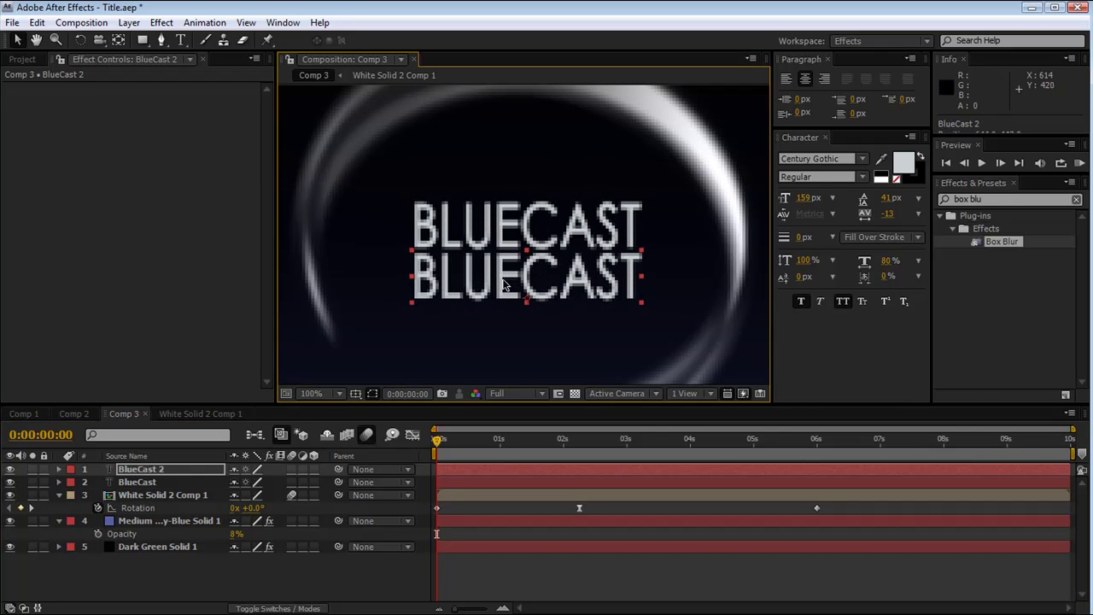
- Replace the text of the lower copy with "STUDIOS"
left_click(188, 40)
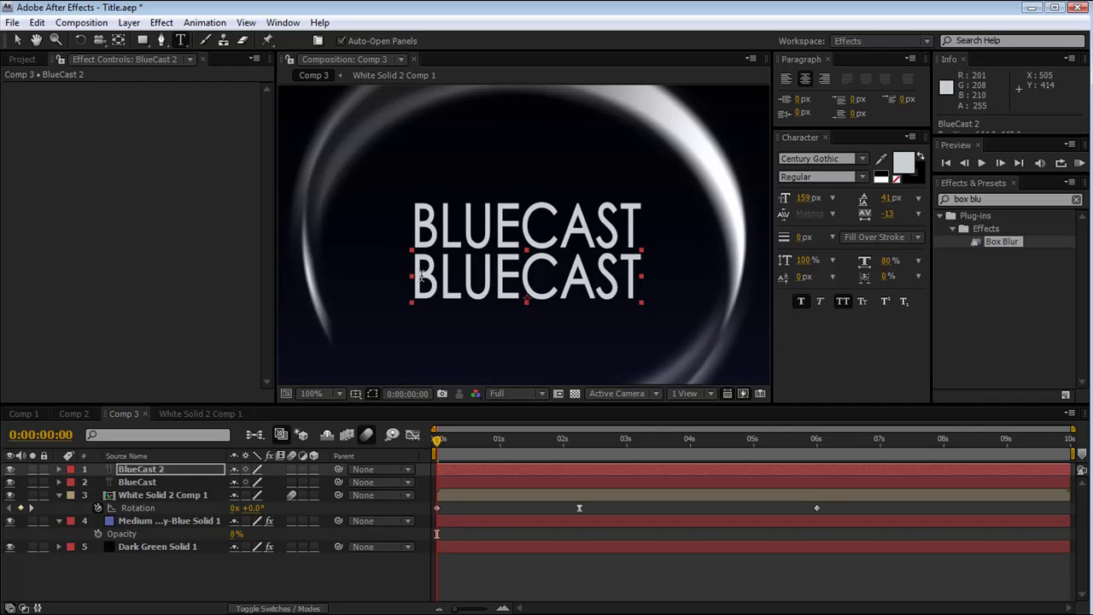
left_click_drag(420, 276, 646, 288)
key("Left")
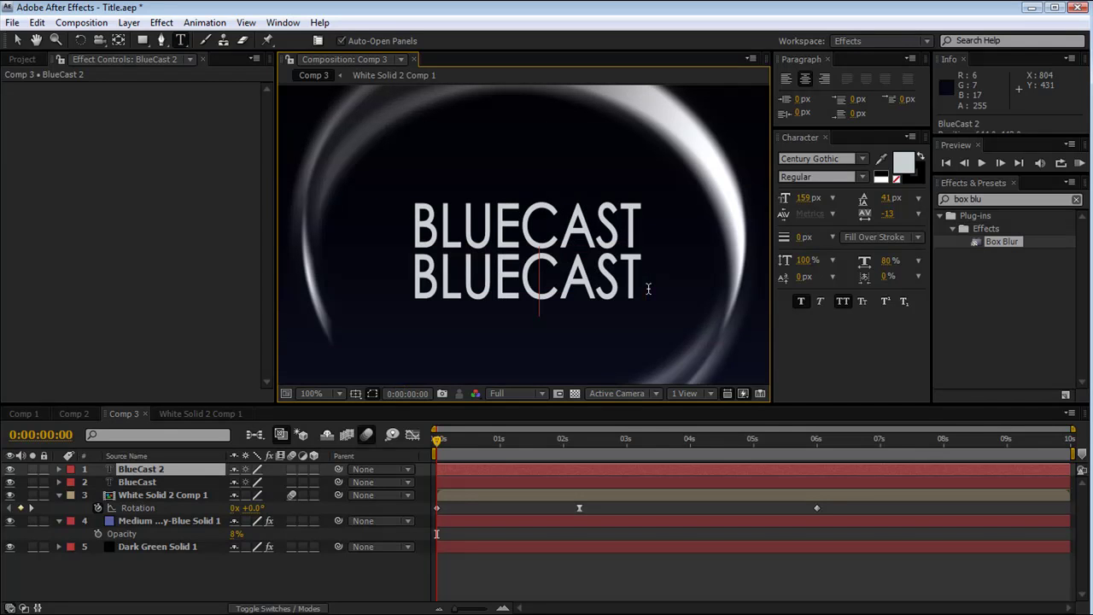
key("Right")
key("Right")
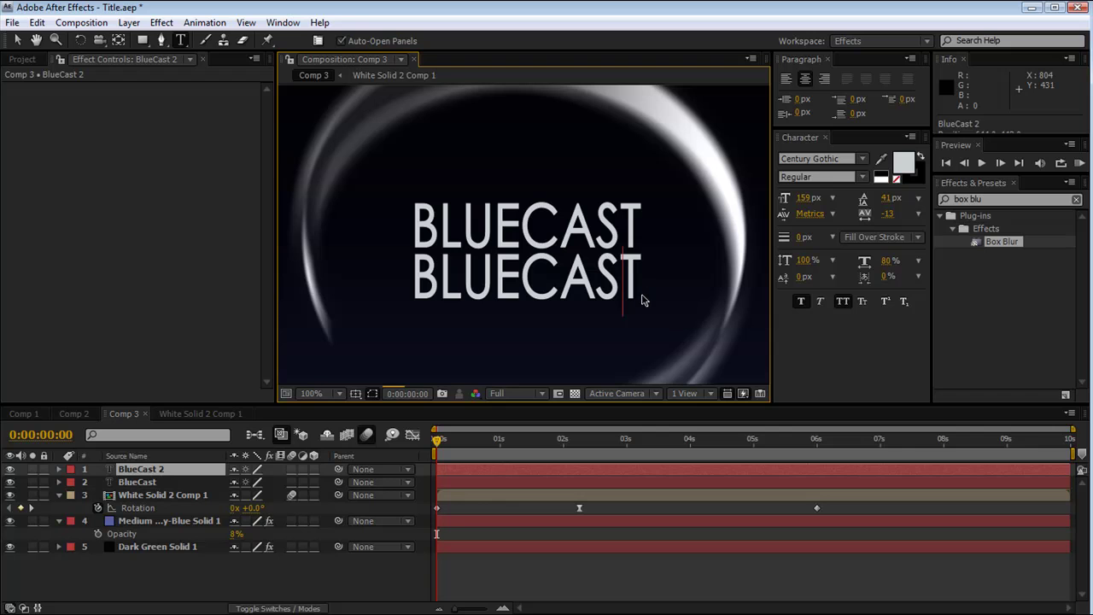
key("ctrl+a")
type("STUDIOS")
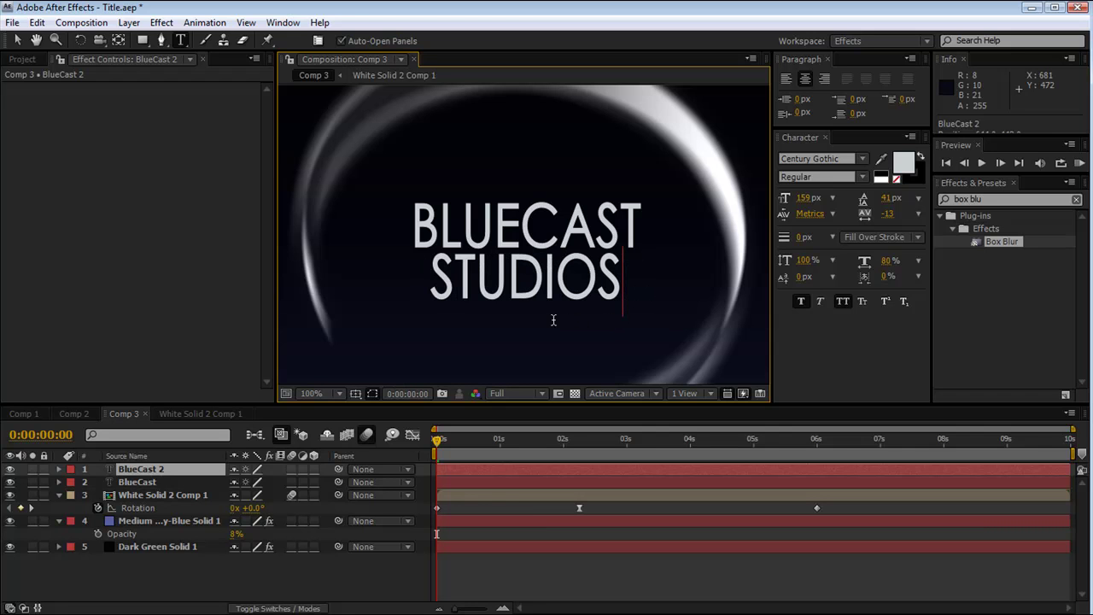
- Scale the STUDIOS text down slightly and change its fill colour to gray 808282
left_click(18, 40)
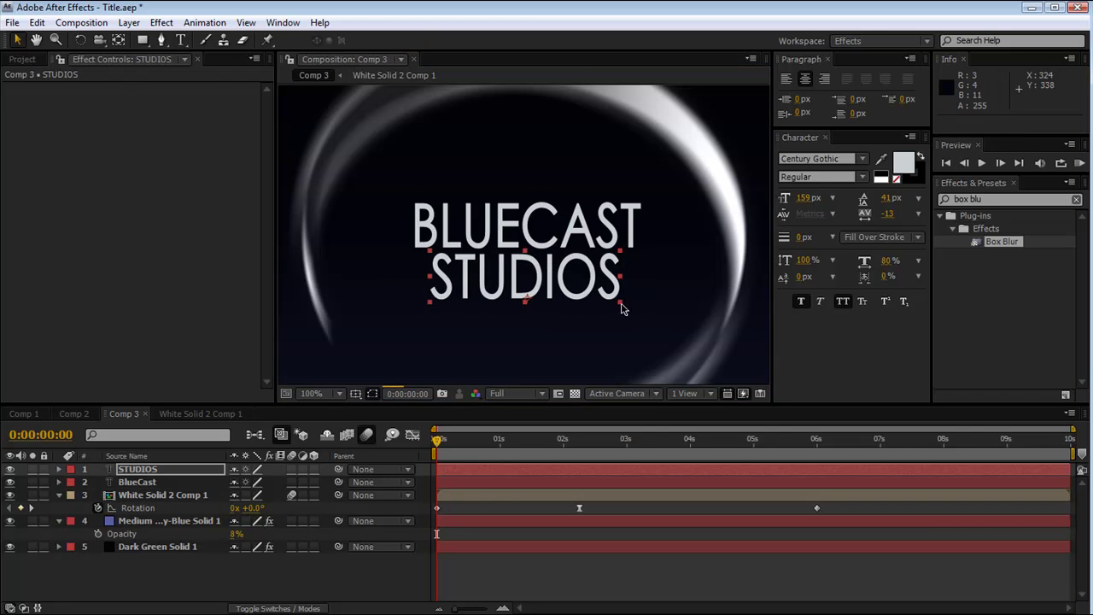
left_click_drag(619, 302, 618, 308)
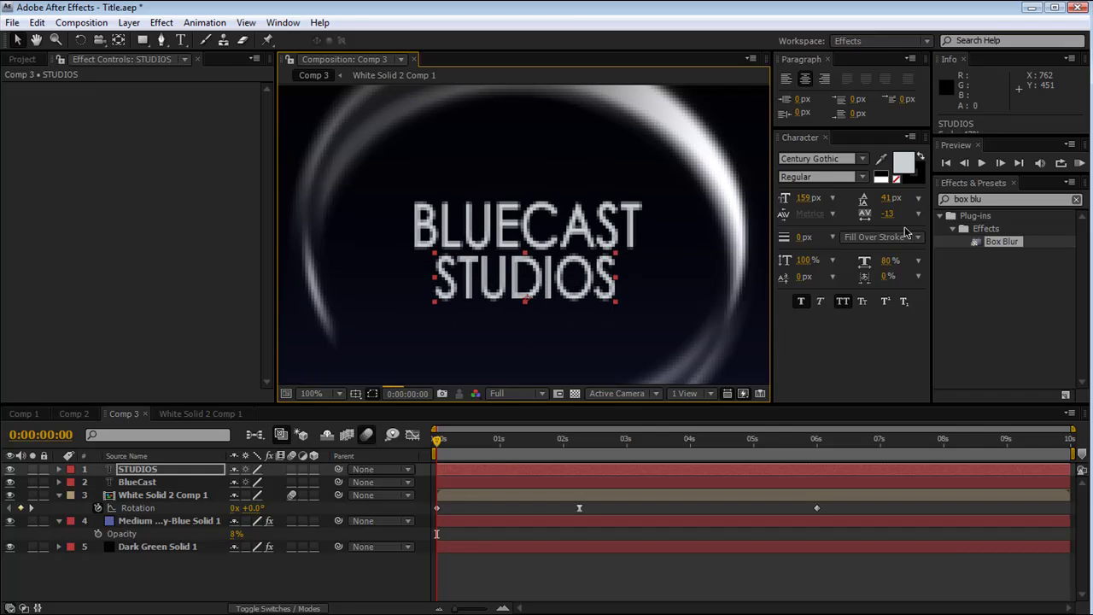
left_click(909, 168)
left_click_drag(53, 476, 33, 500)
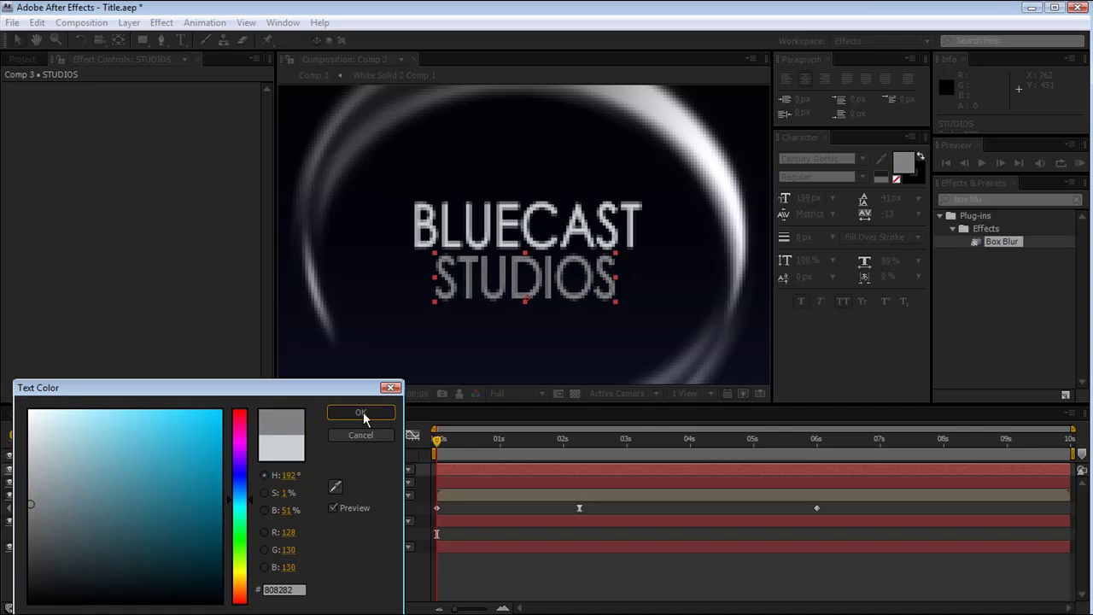
left_click(361, 413)
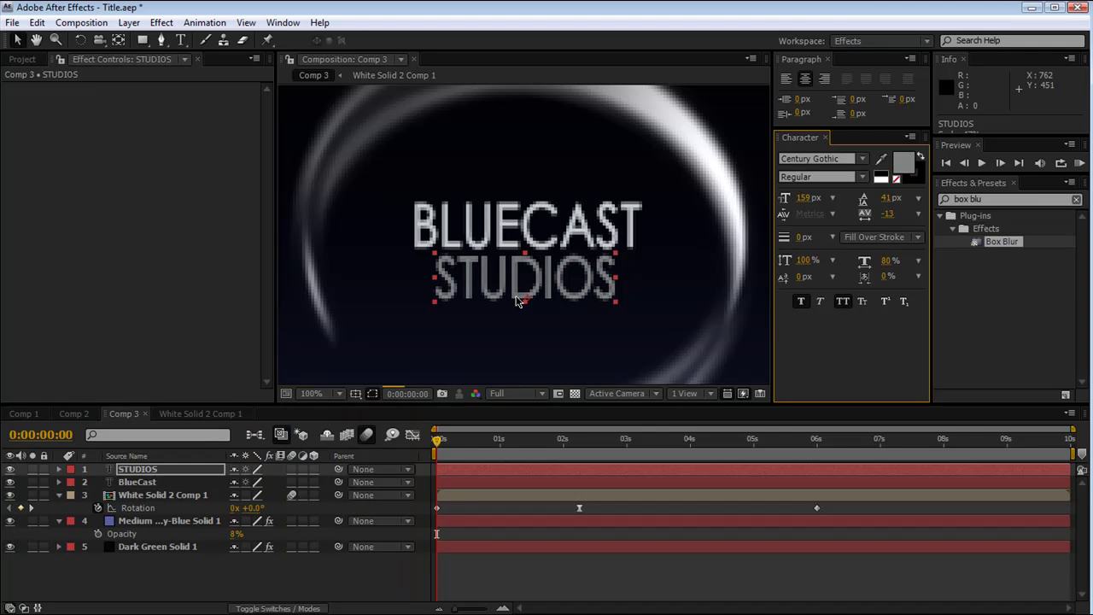
- Deselect the text layer and set the composition's preview resolution to Half
scroll(516, 300, "down", 4)
left_click(710, 320)
key("period")
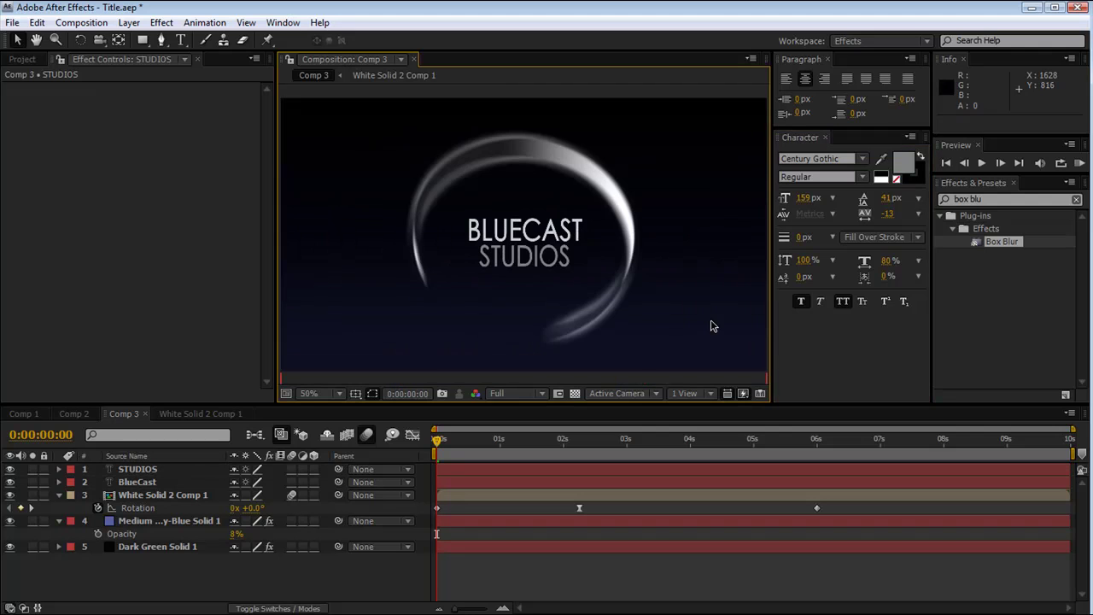
left_click(502, 393)
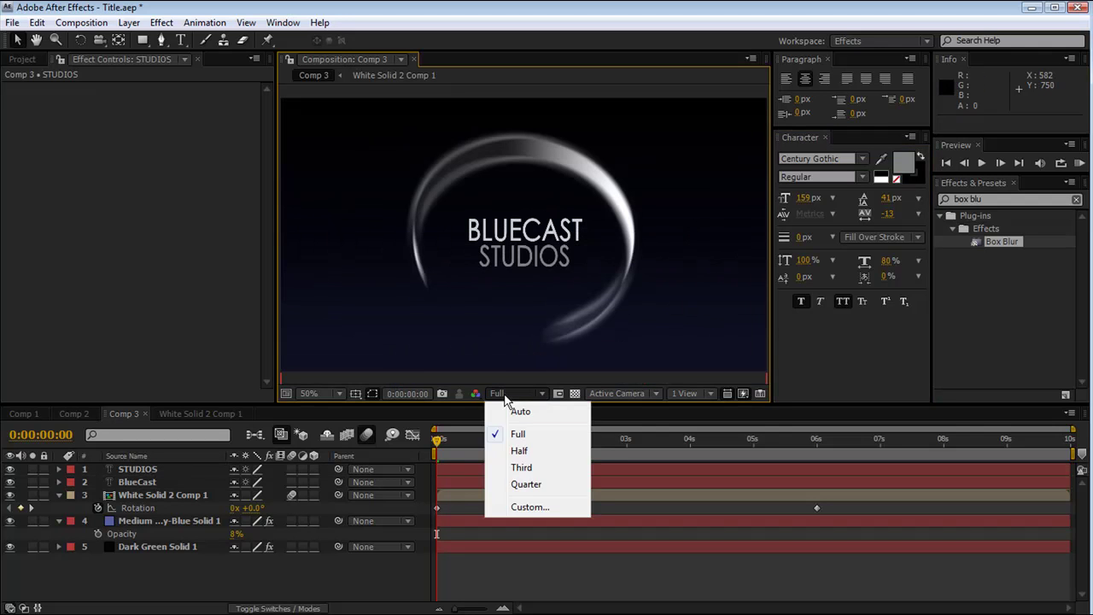
left_click(510, 448)
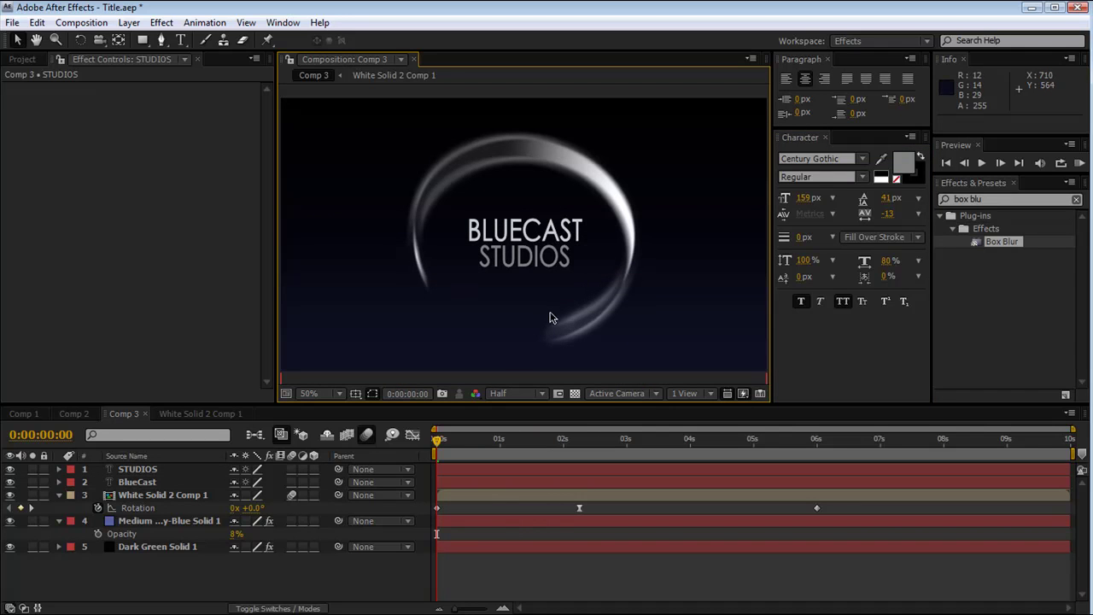
- Trim the start of the BlueCast and STUDIOS layers to 0:00:06:00
left_click_drag(438, 440, 816, 477)
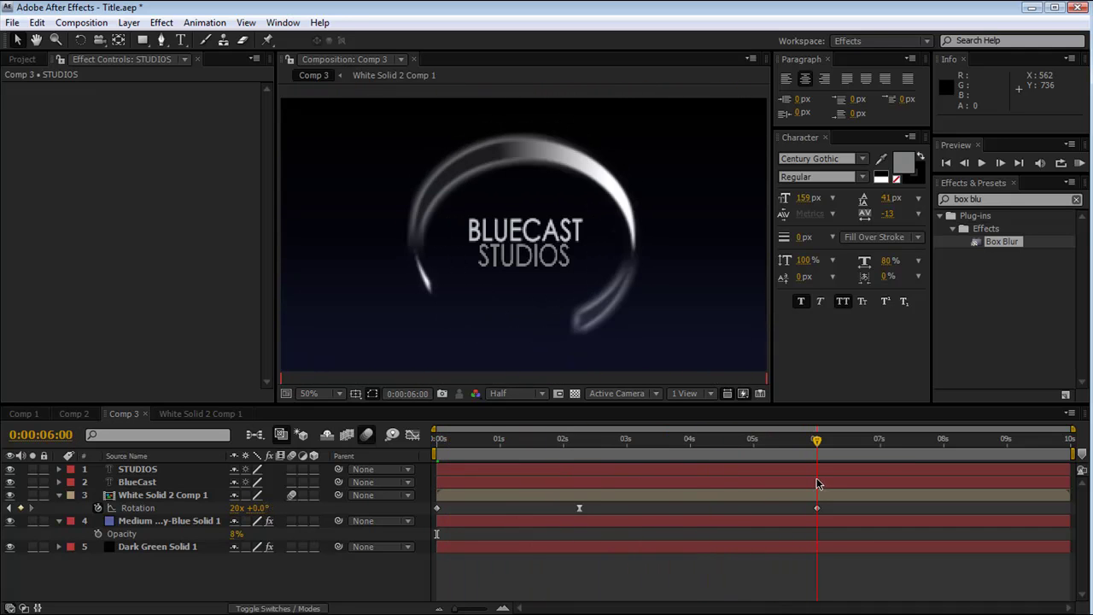
left_click(821, 487)
key("alt+bracketleft")
left_click(830, 468)
key("alt+bracketleft")
- Preview the ring and title animation from the first frame of Comp 3
left_click_drag(816, 445, 433, 451)
key("space")
left_click_drag(452, 444, 581, 459)
key("Home")
left_click(1079, 162)
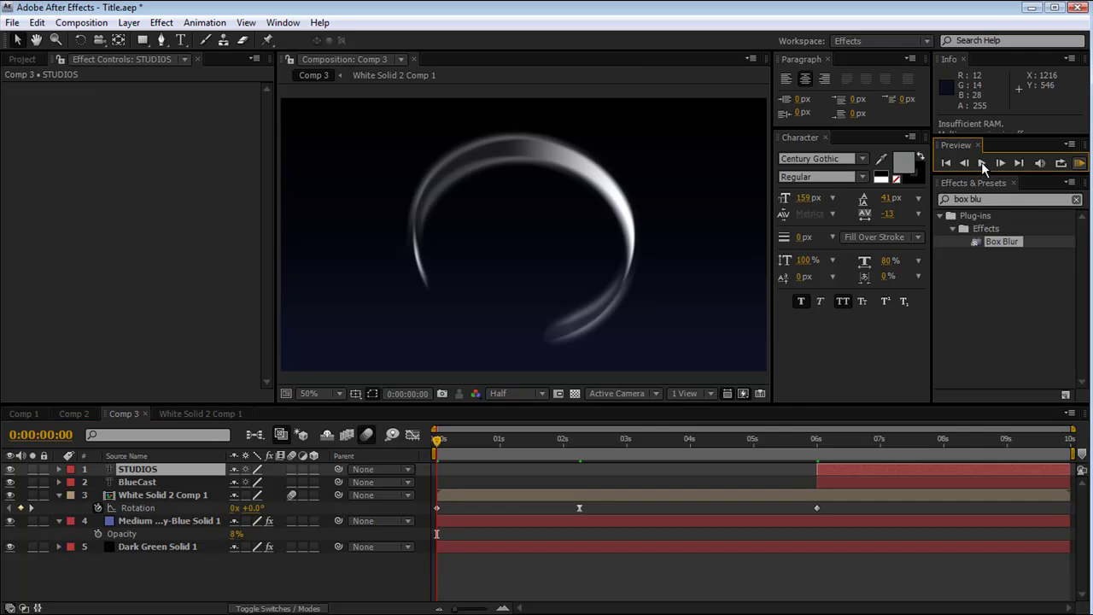
left_click(982, 163)
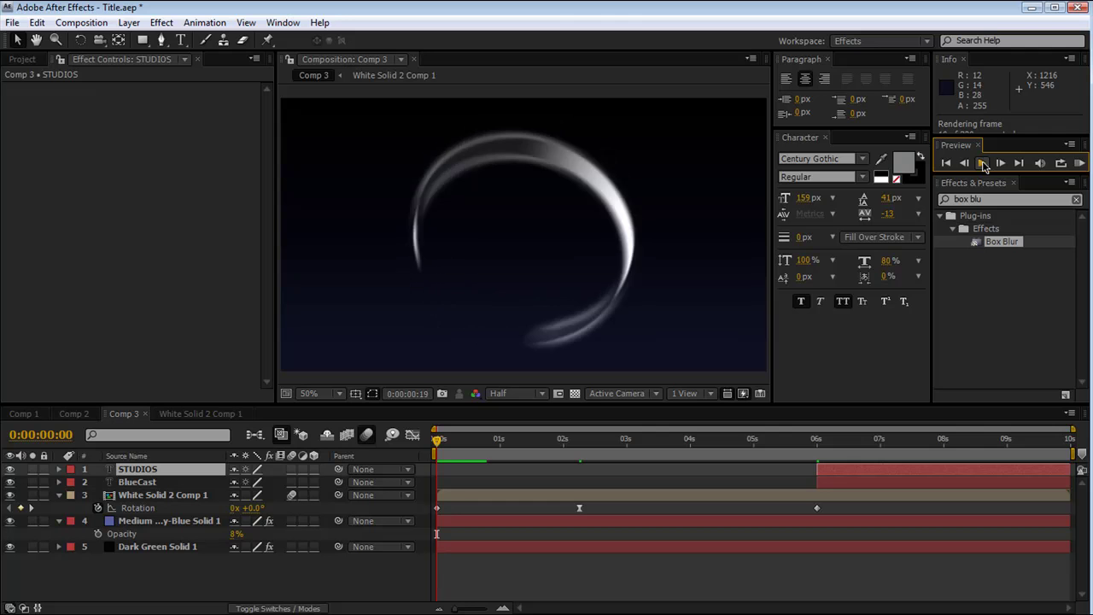
- Lower the composition's preview resolution to Quarter and RAM-preview the spinning ring animation
left_click(521, 394)
left_click(538, 482)
left_click(1079, 162)
left_click(982, 163)
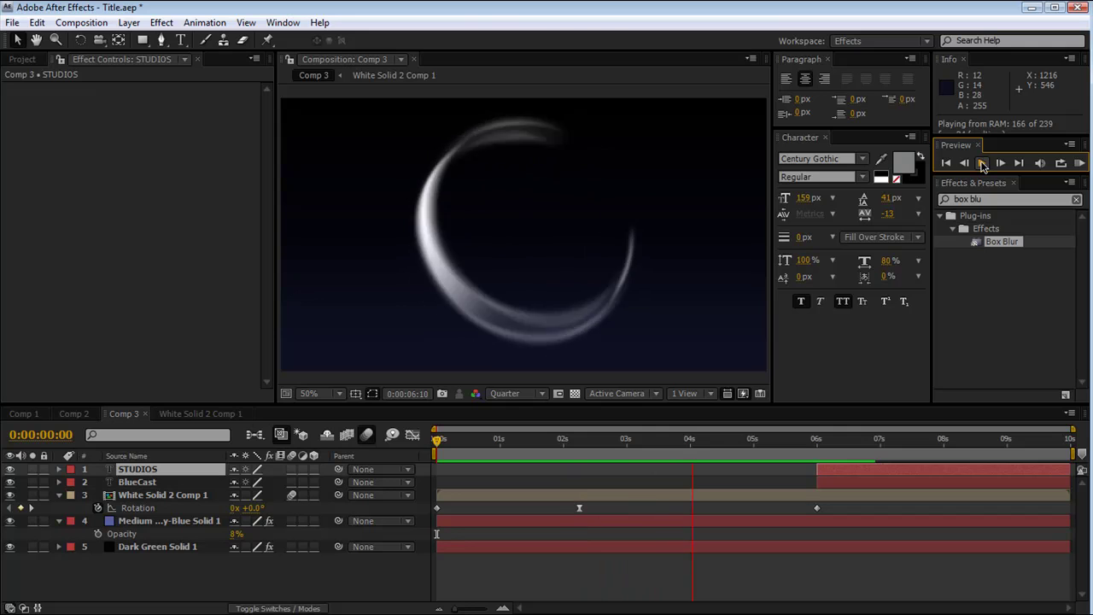
left_click(982, 164)
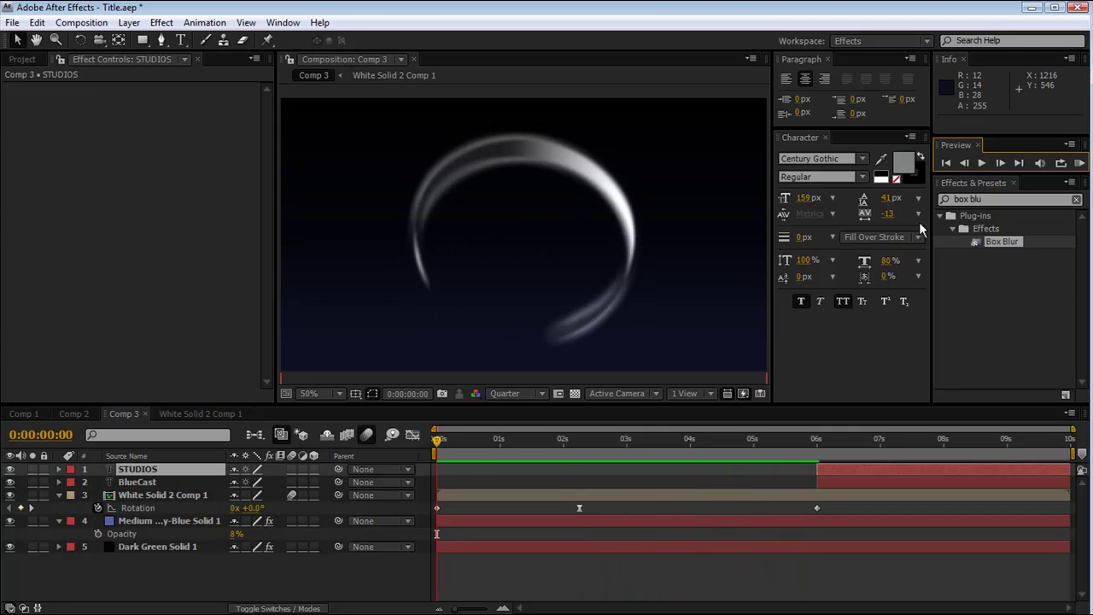
left_click_drag(483, 440, 434, 472)
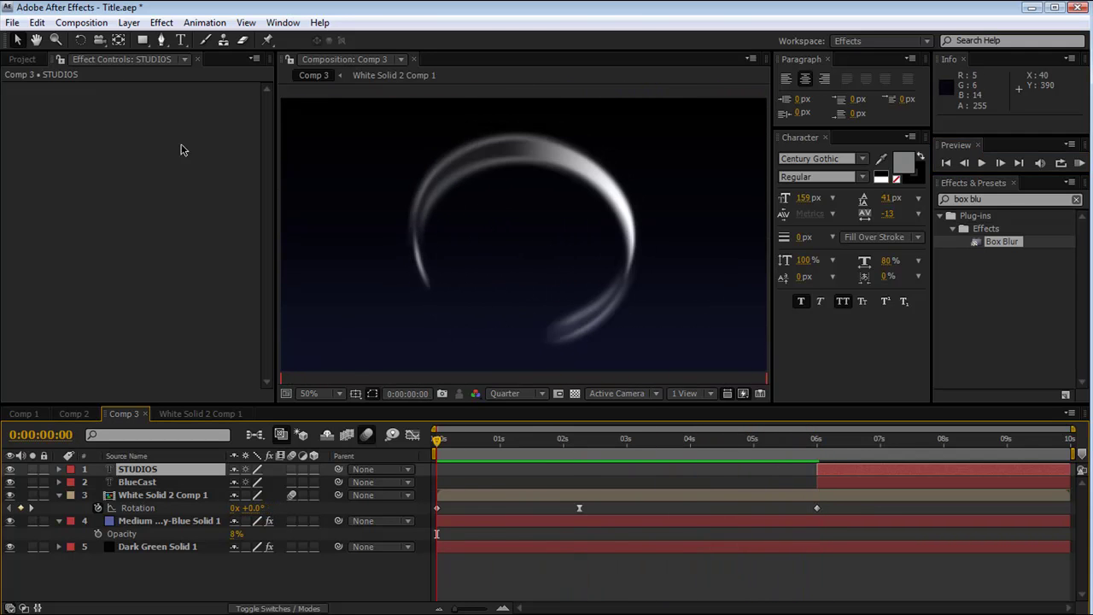
- Create a new black 1280 x 720 px solid layer above the text layers
left_click(129, 22)
mouse_move(150, 40)
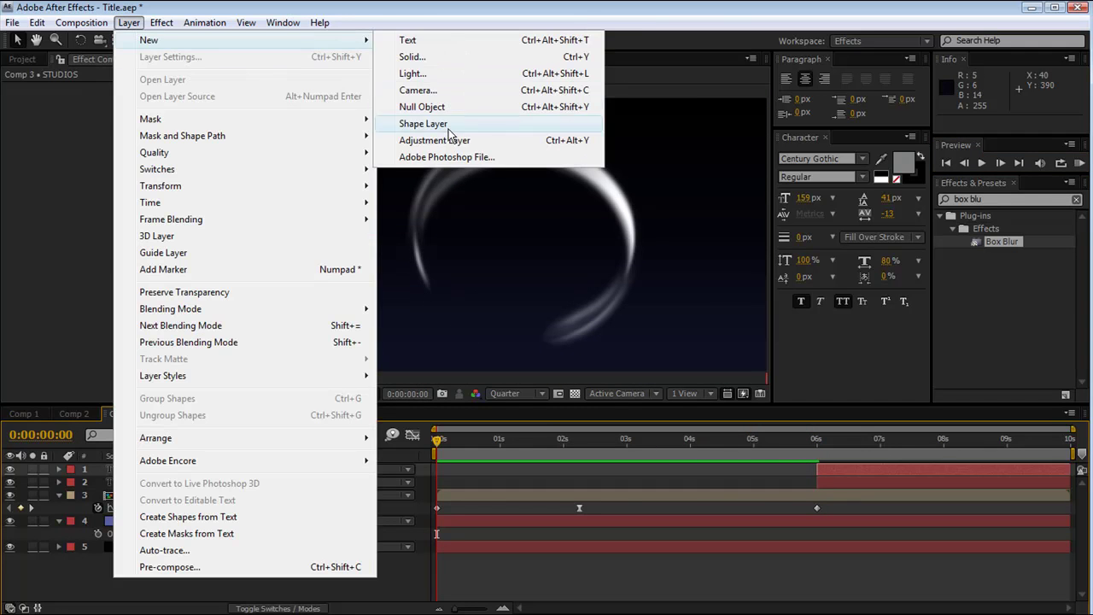
left_click(456, 57)
left_click(187, 470)
left_click_drag(187, 469, 187, 602)
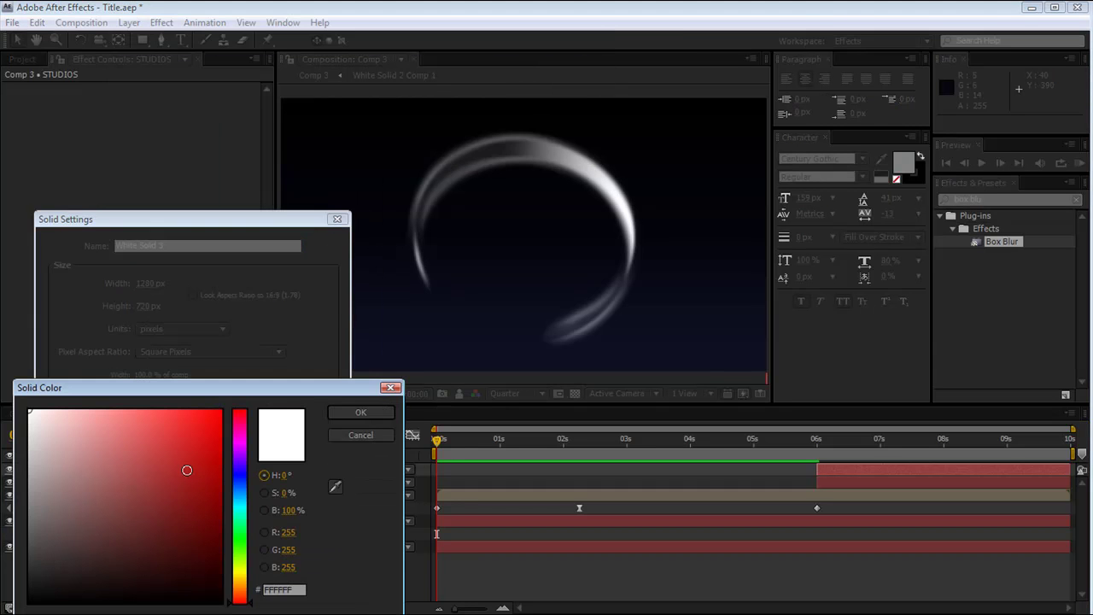
left_click(376, 413)
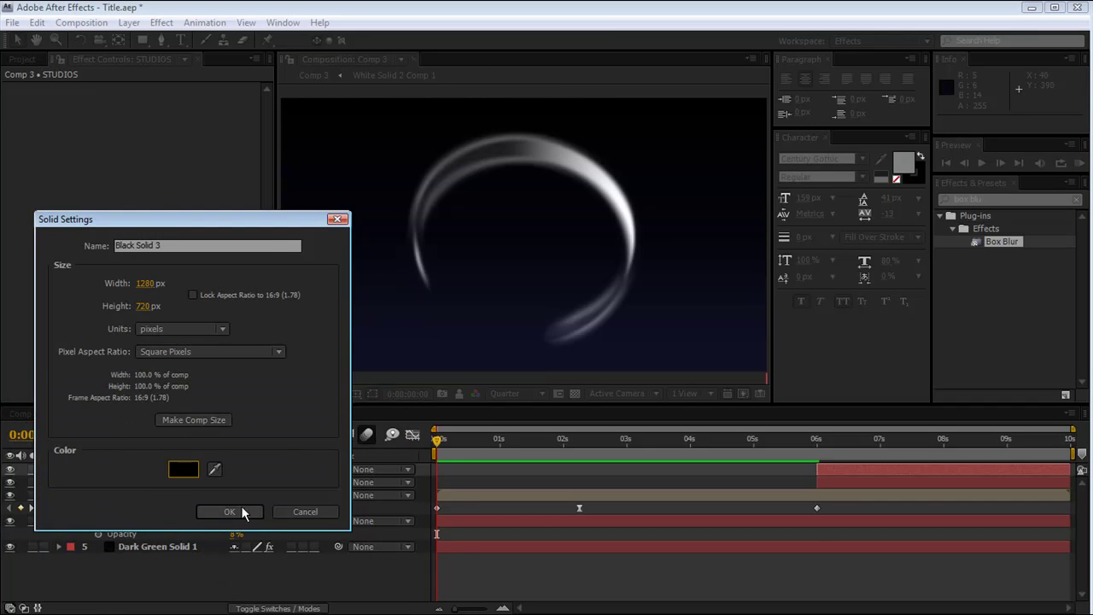
left_click(229, 510)
- Apply the Optical Flares effect to the black solid and move the flare to about 778, 242
key("ctrl+5")
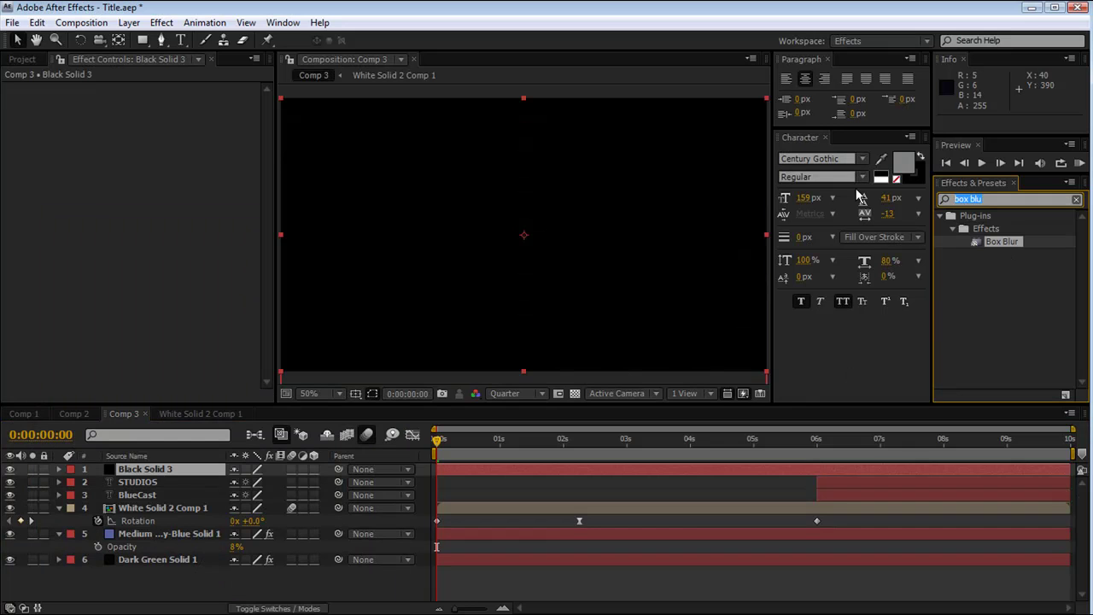
type("optical")
left_click_drag(990, 273, 171, 475)
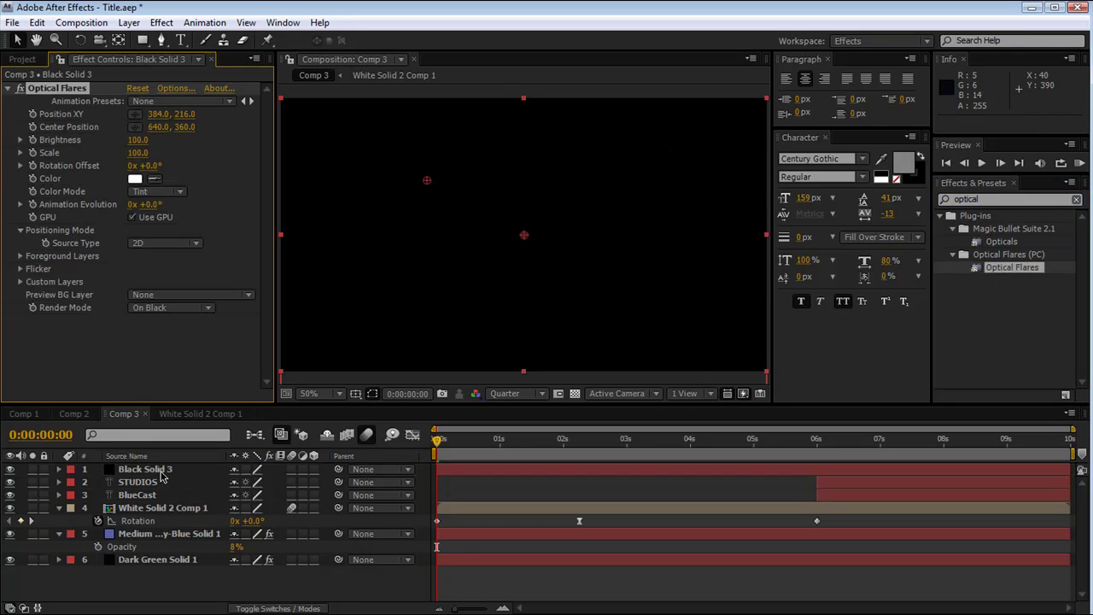
left_click_drag(427, 182, 577, 190)
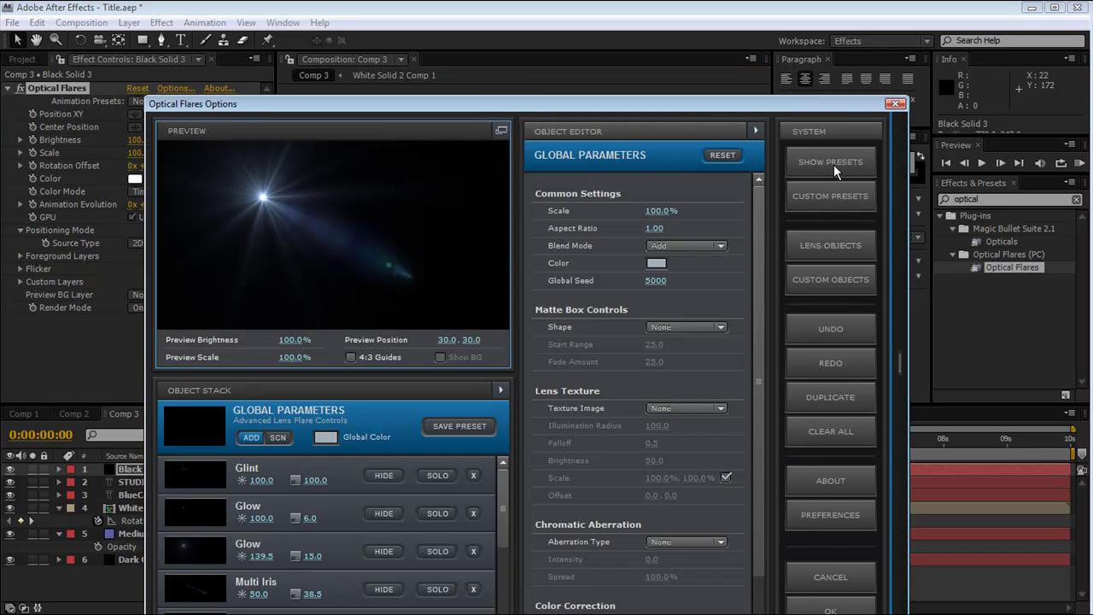
- Load the Monster Flare preset from the Motion Graphics presets into the Optical Flares effect
left_click(833, 164)
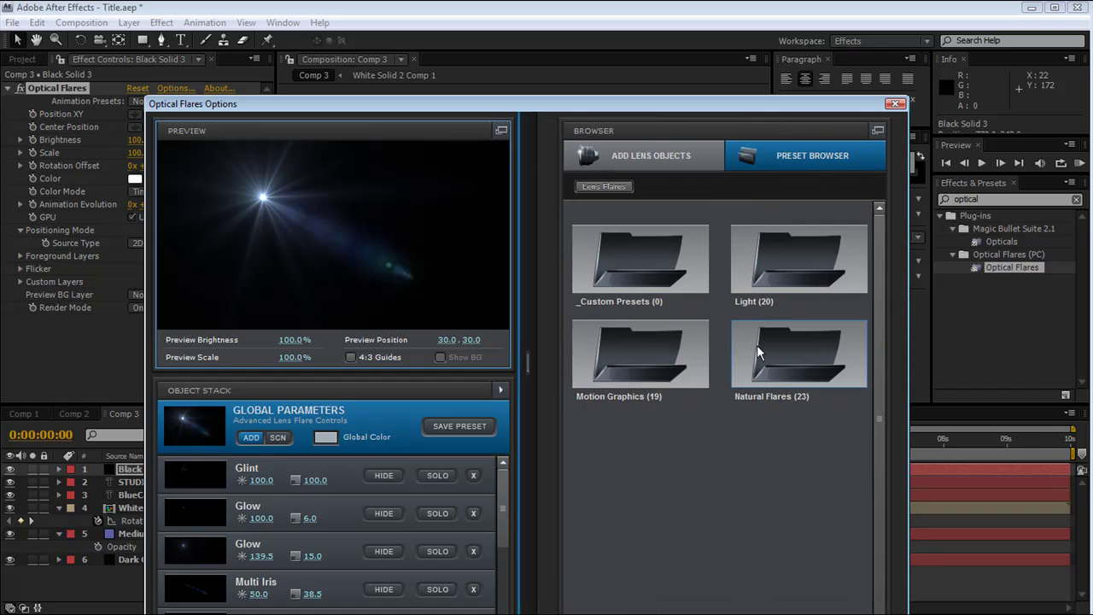
double_click(655, 342)
scroll(845, 307, "down", 4)
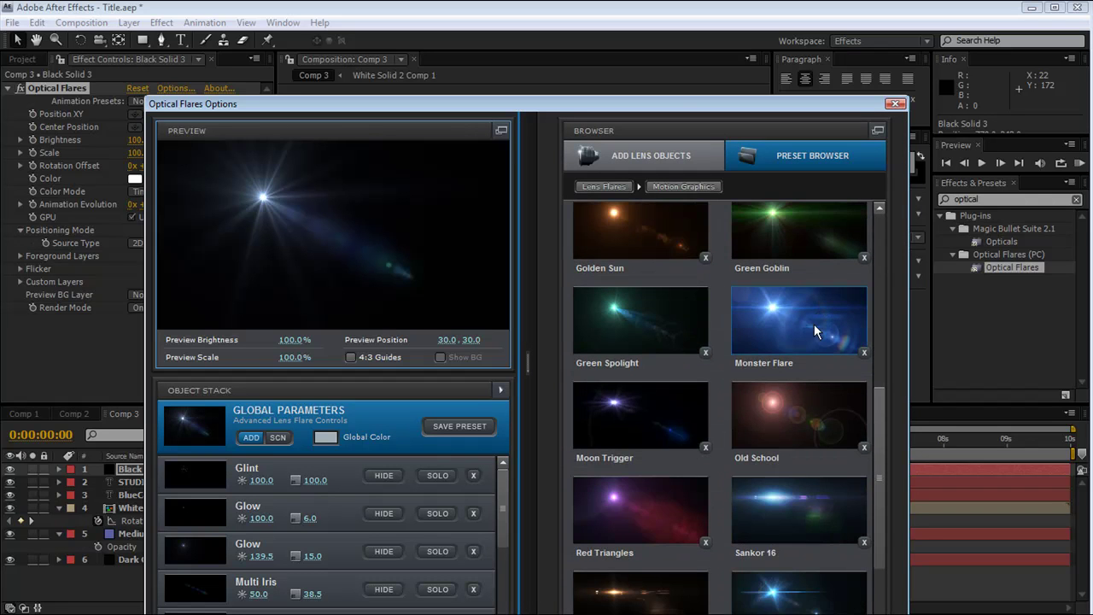
scroll(814, 323, "down", 1)
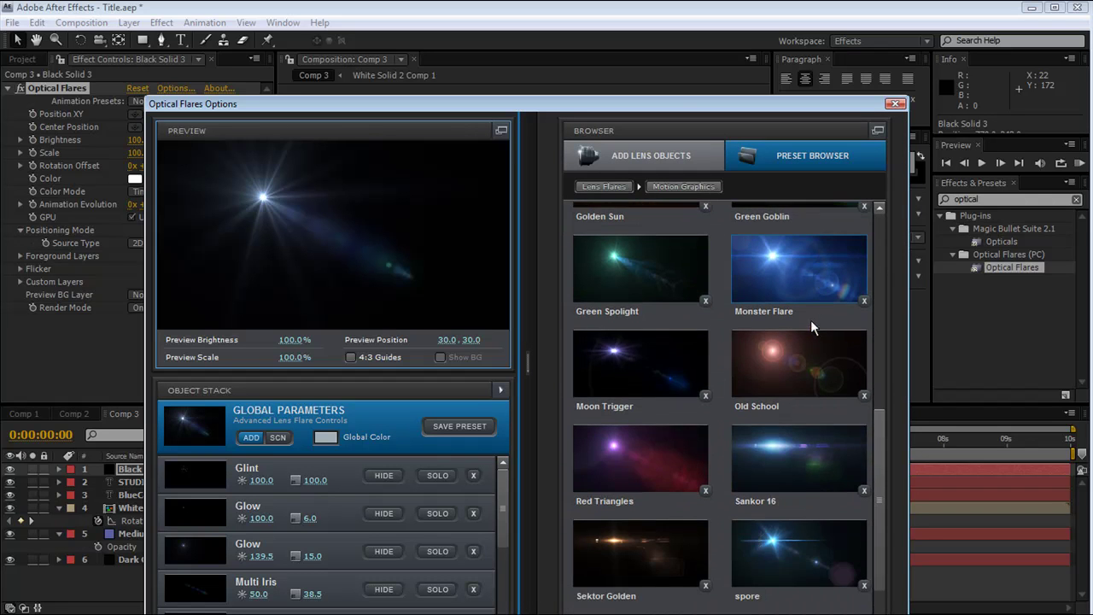
left_click(794, 275)
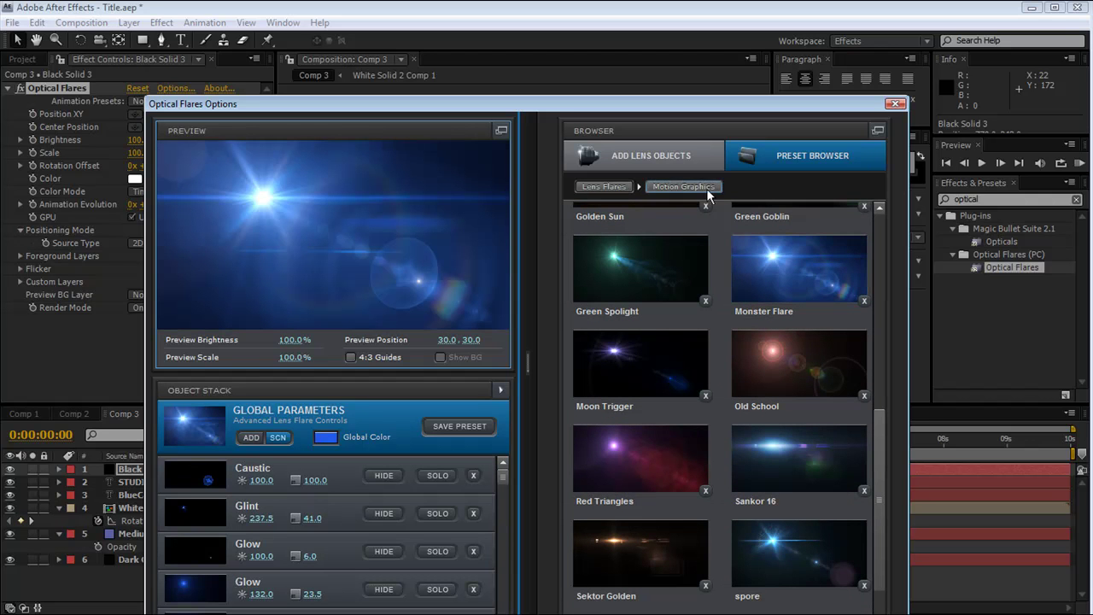
left_click(839, 559)
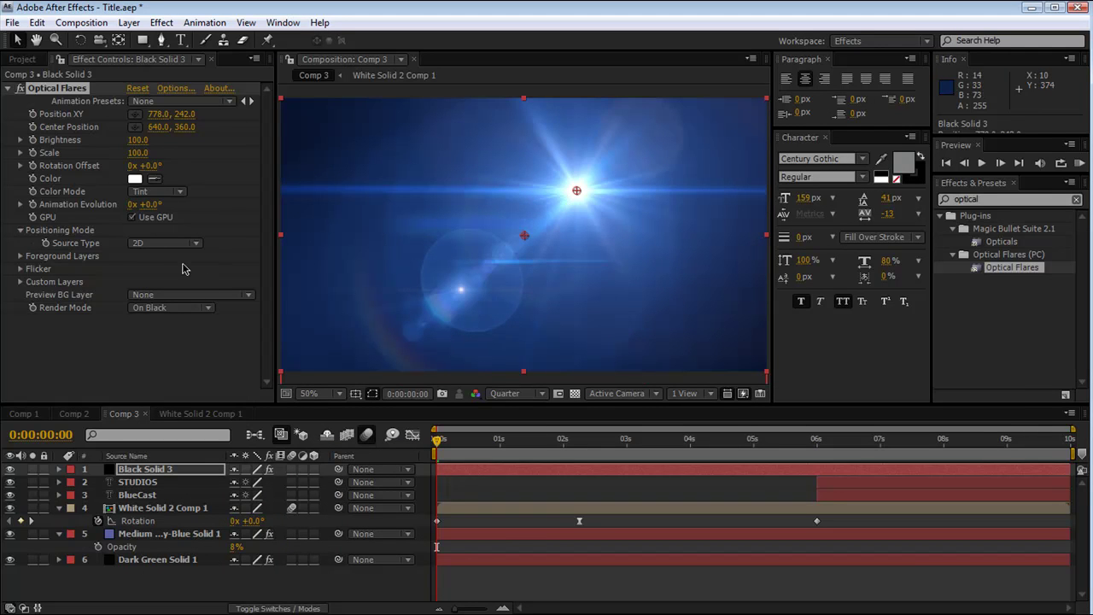
- Set the flare solid's blending mode to Add
right_click(147, 470)
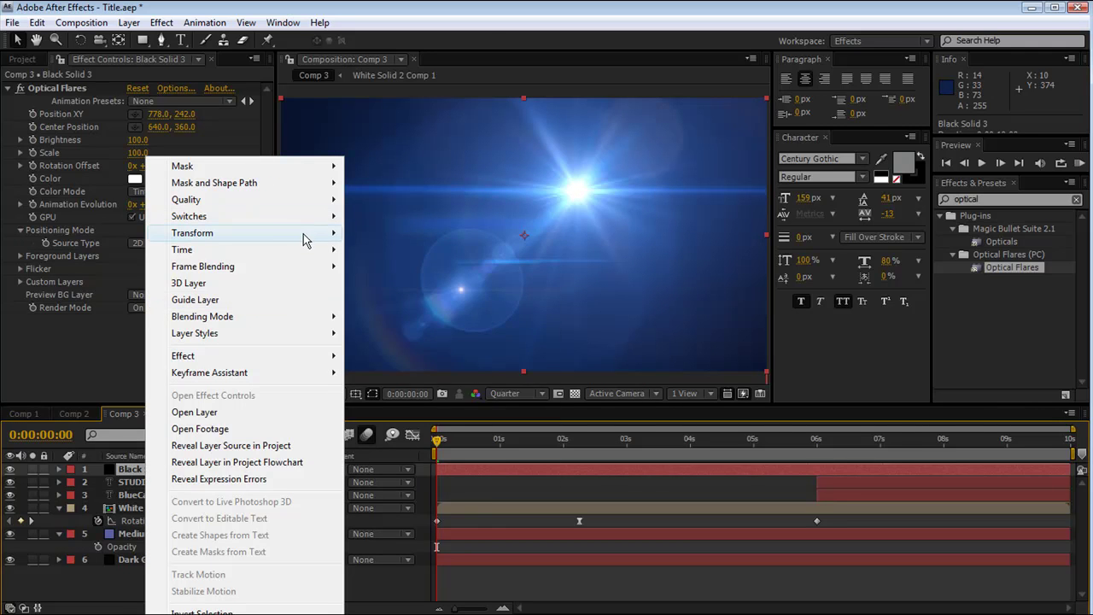
mouse_move(318, 316)
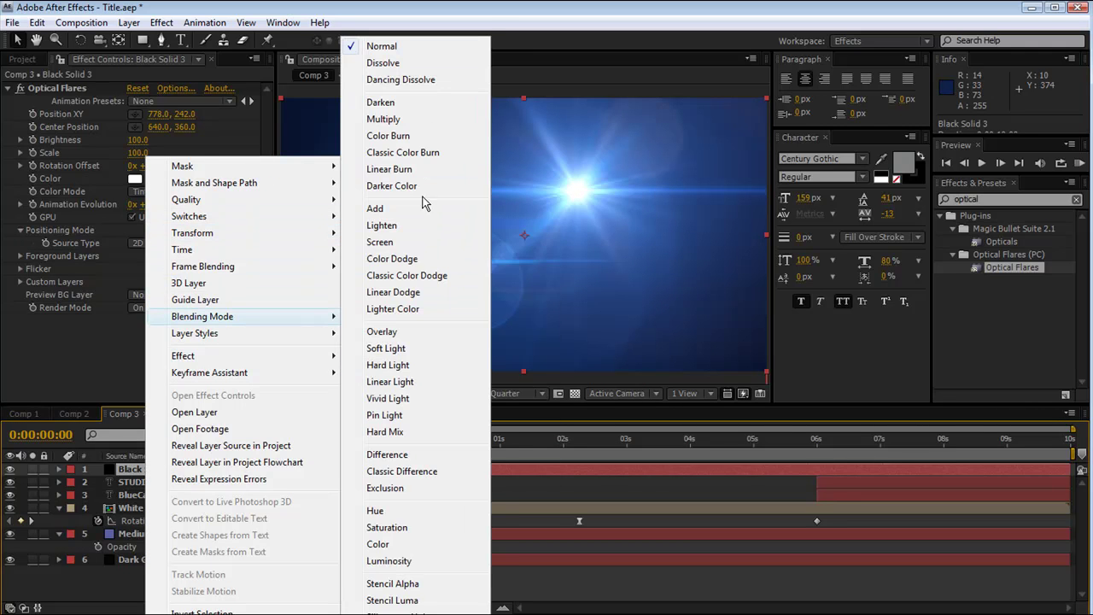
left_click(425, 202)
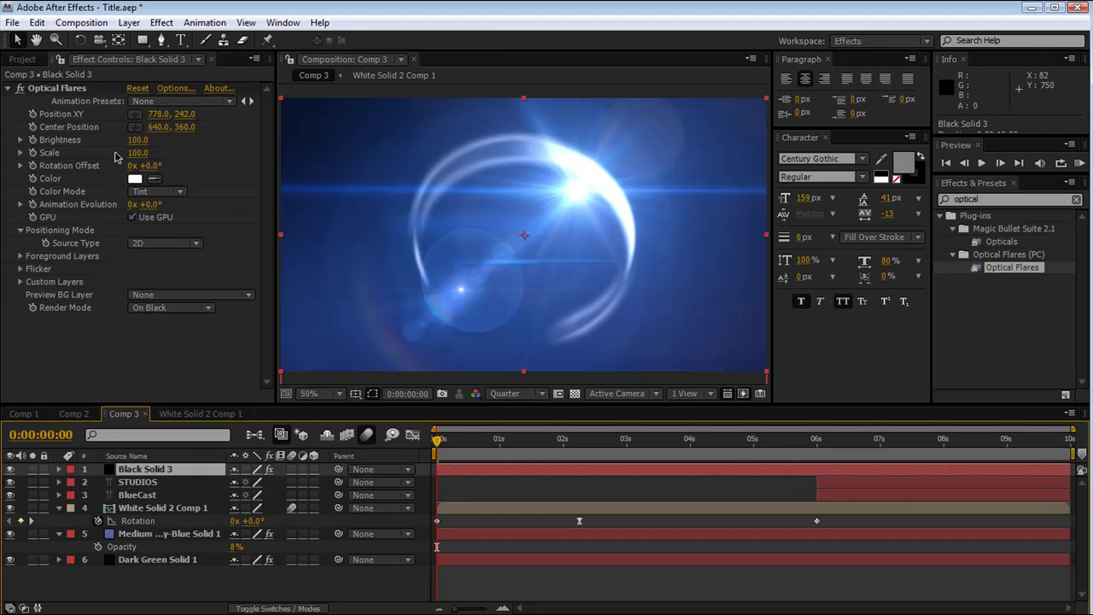
- Place the flare on the ring's bright upper-right arc at 824, 196 and check its alignment at nearby frames
left_click(75, 89)
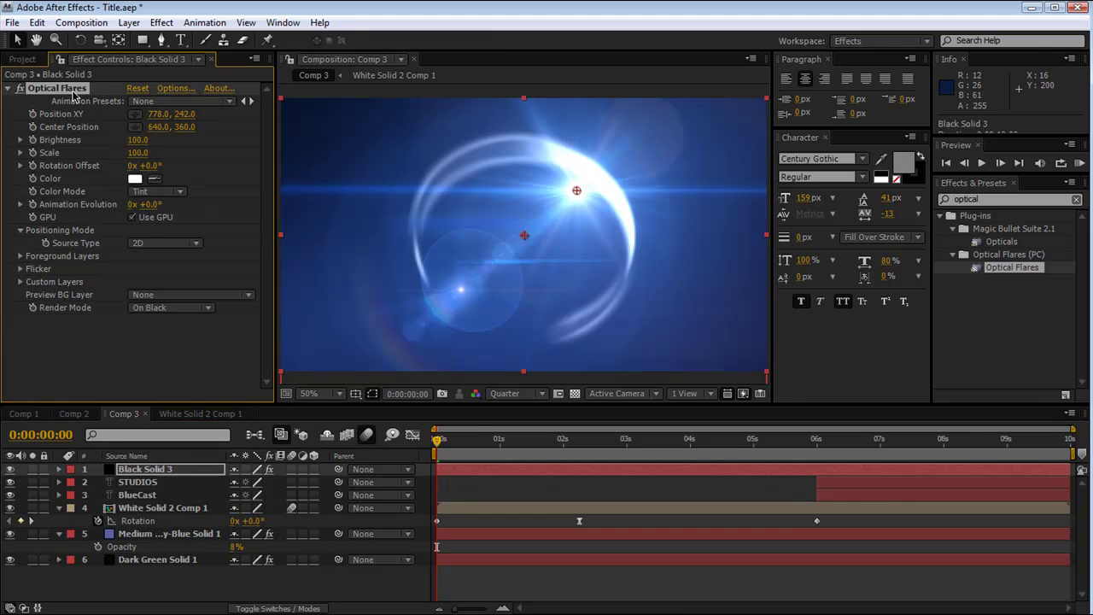
left_click_drag(584, 191, 608, 170)
left_click_drag(440, 442, 468, 452)
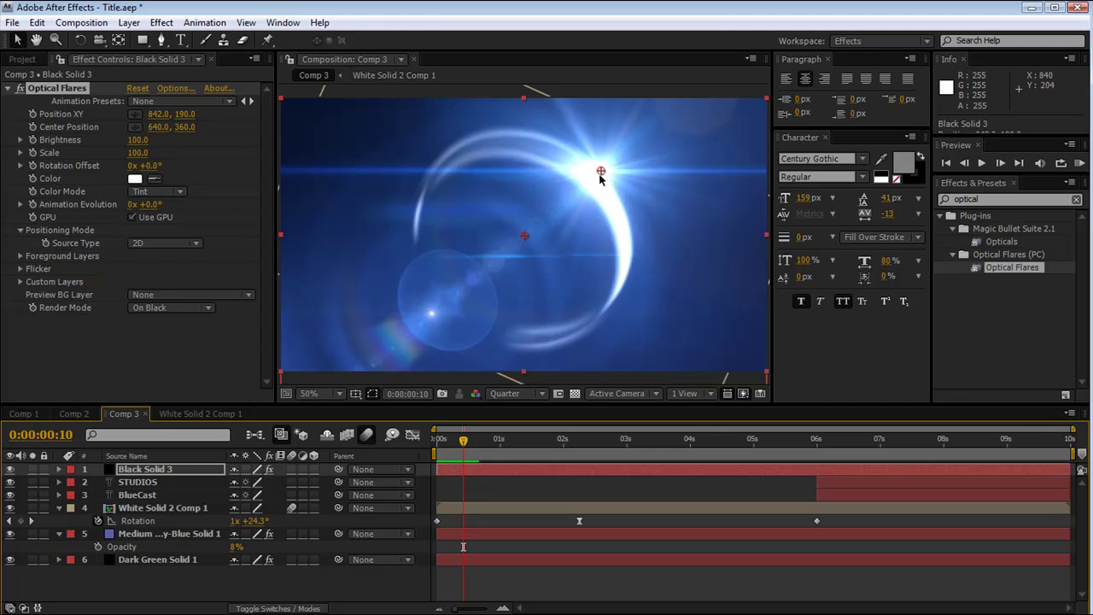
left_click_drag(598, 177, 595, 174)
key("comma")
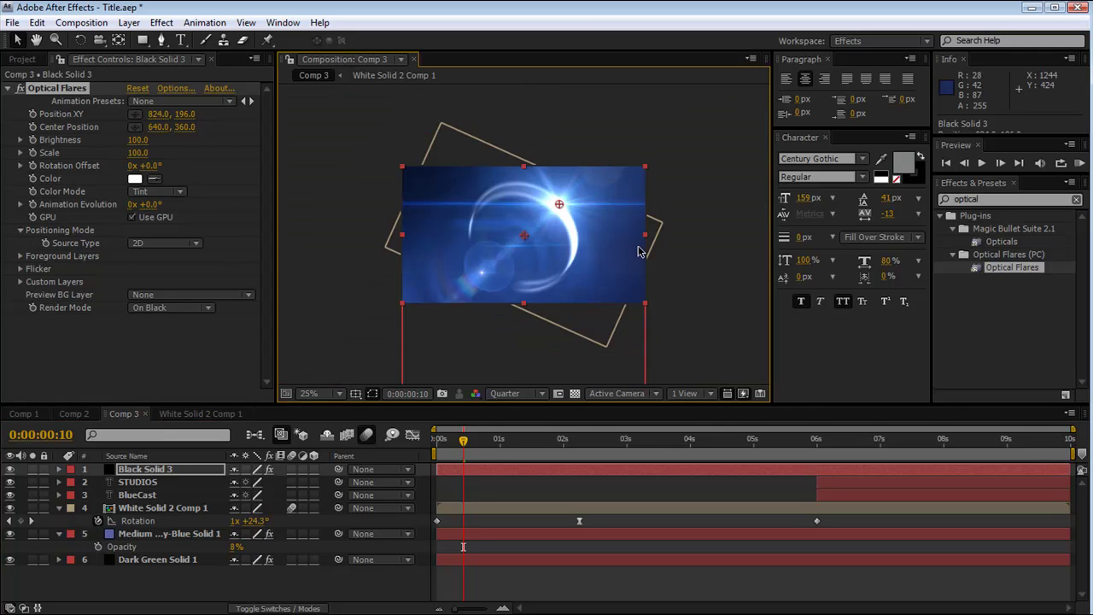
key("period")
mouse_move(453, 446)
left_mouse_down()
mouse_move(412, 453)
mouse_move(465, 454)
left_mouse_up()
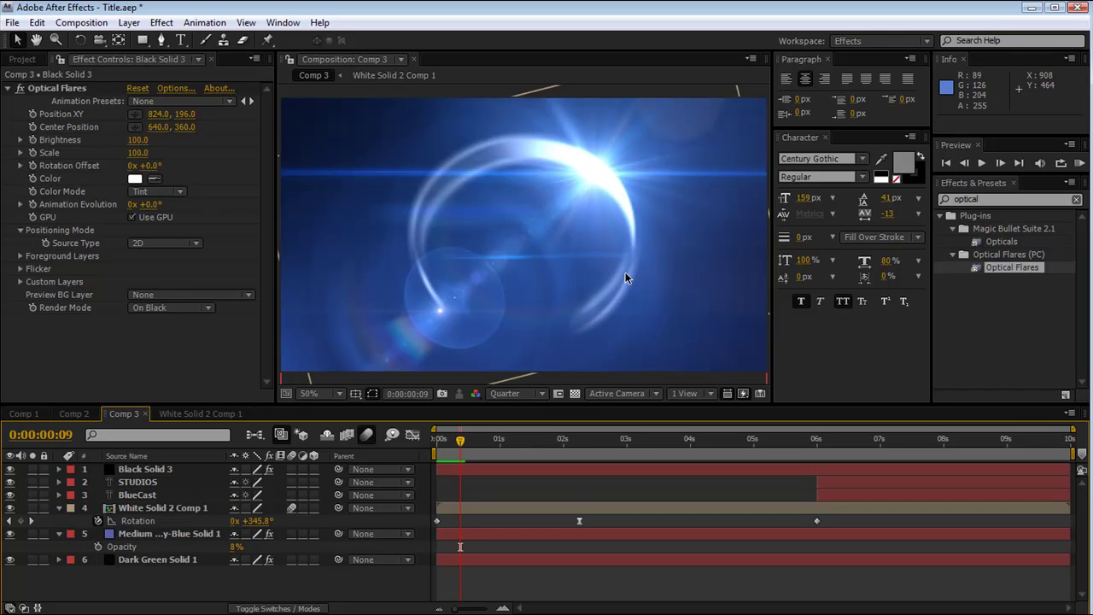
- Add a Brightness keyframe of 100 to the flare at the first frame and reveal it in the timeline
left_click(450, 441)
left_click_drag(443, 446, 430, 448)
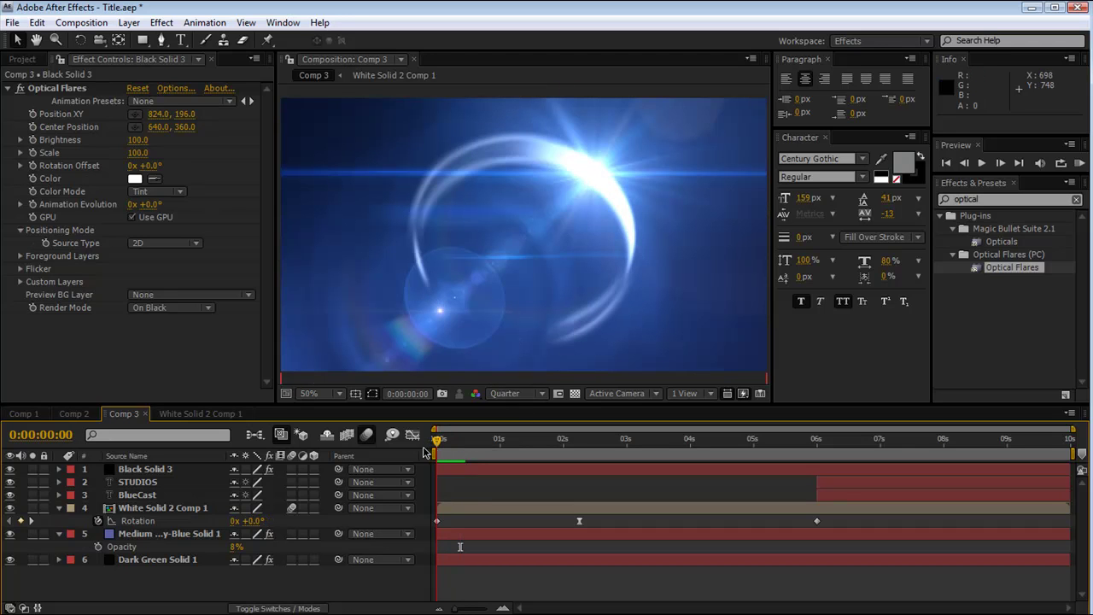
left_click(147, 483)
left_click(146, 469)
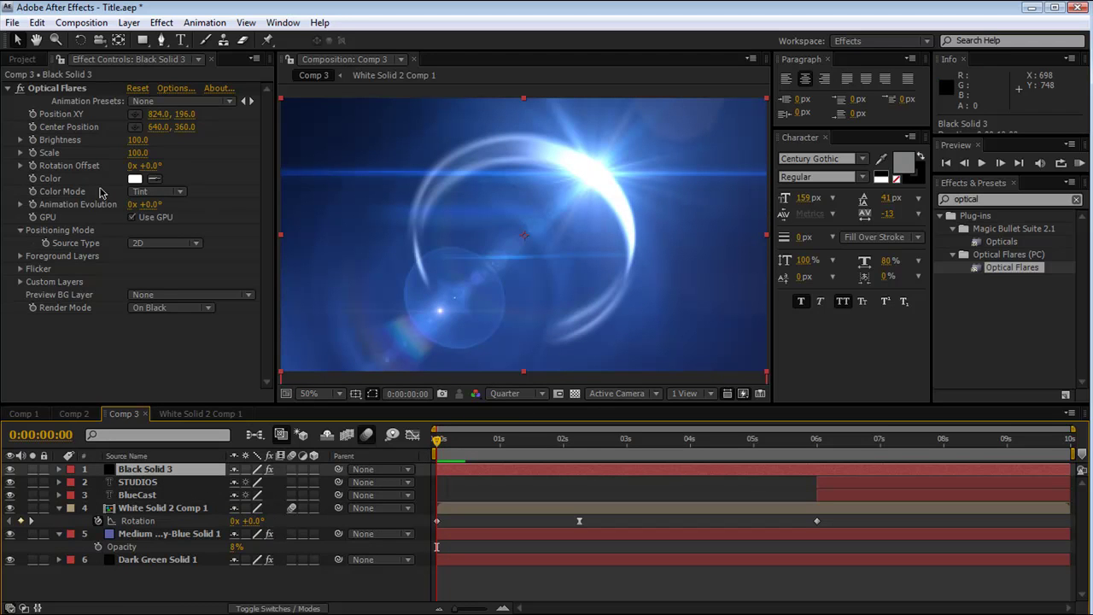
left_click(36, 141)
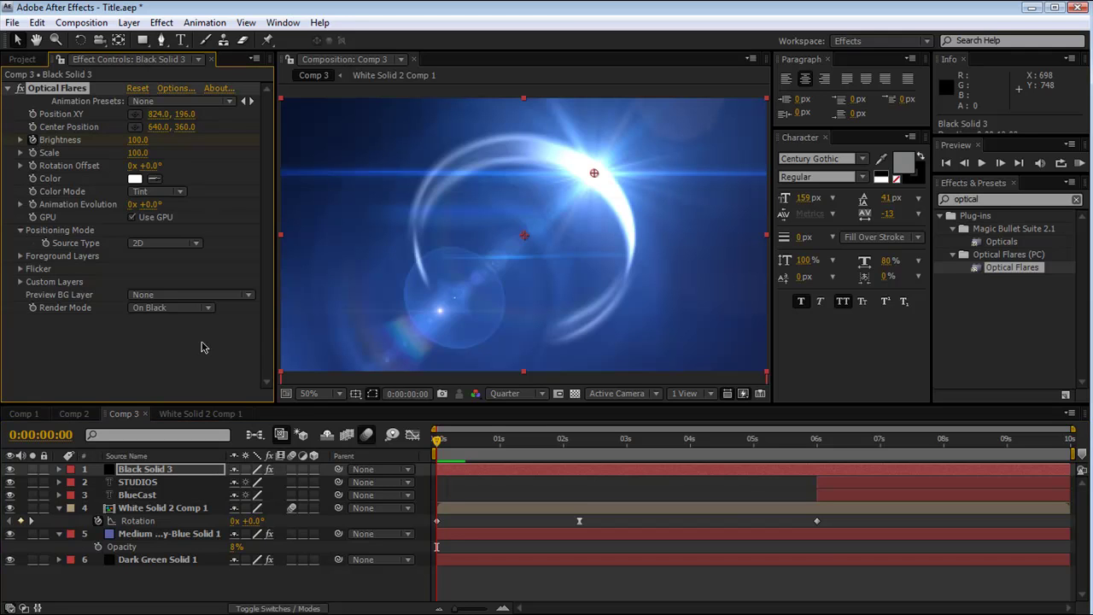
key("u")
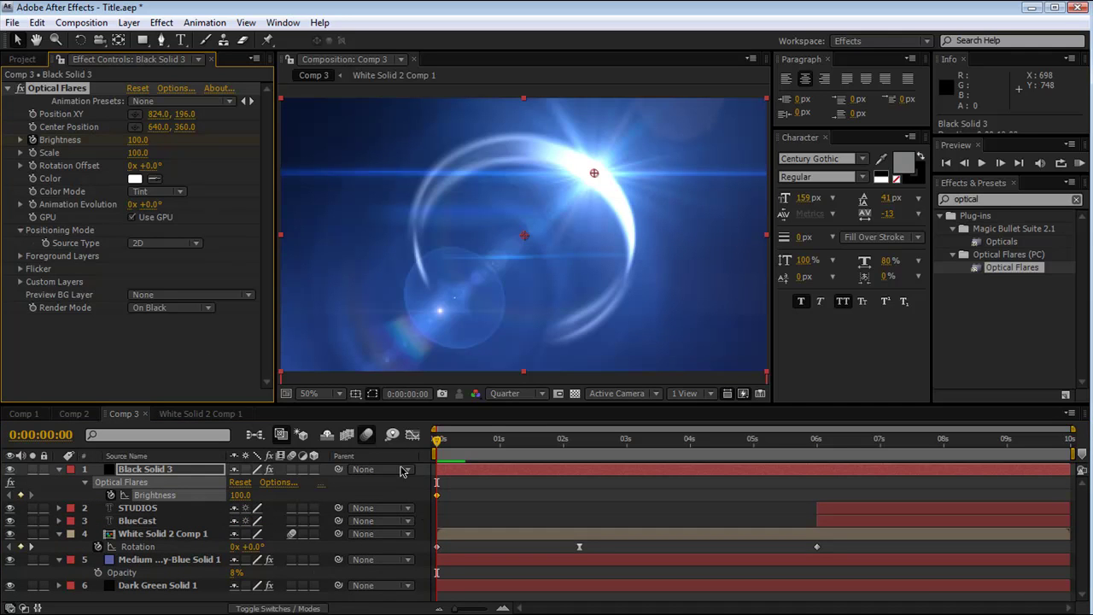
left_click_drag(437, 444, 437, 444)
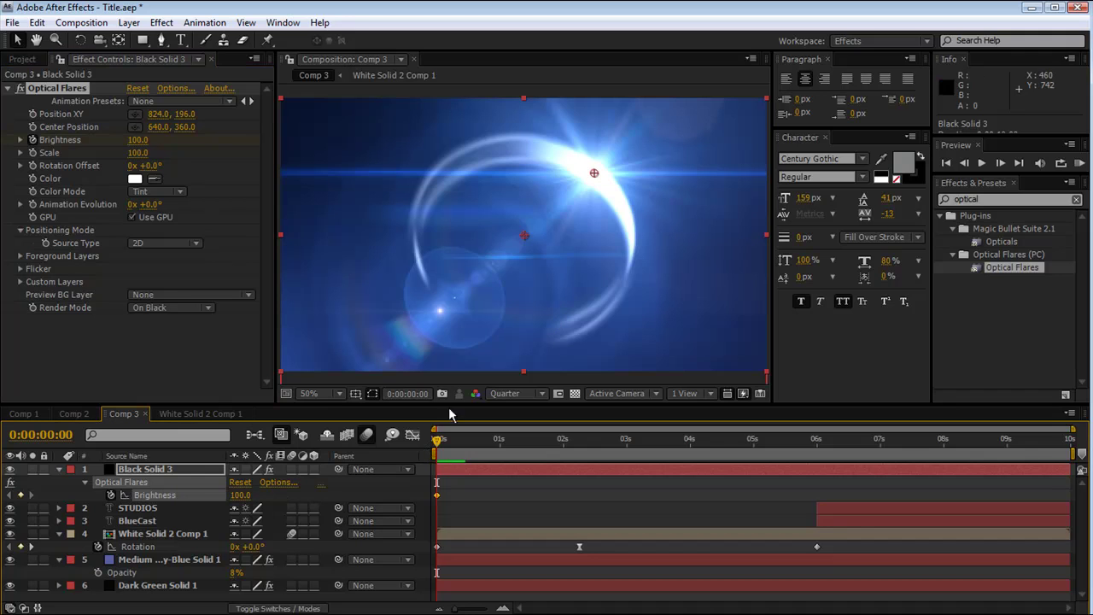
- Keyframe the flare's Brightness at 0 at 0:00:00:02 and step through the fade from the first frame
key("Page_Down")
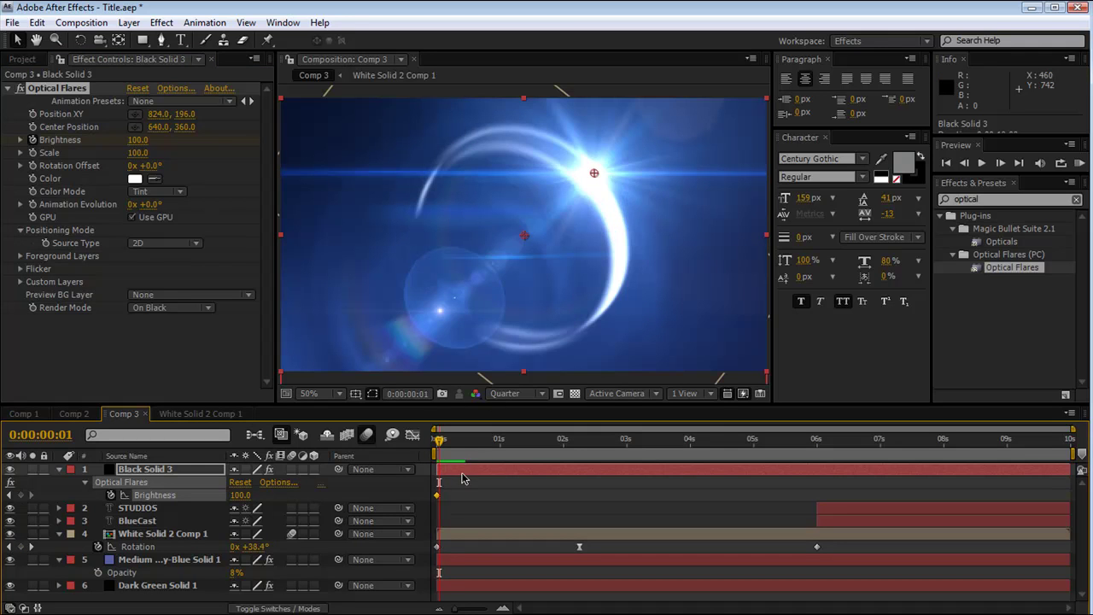
key("Page_Down")
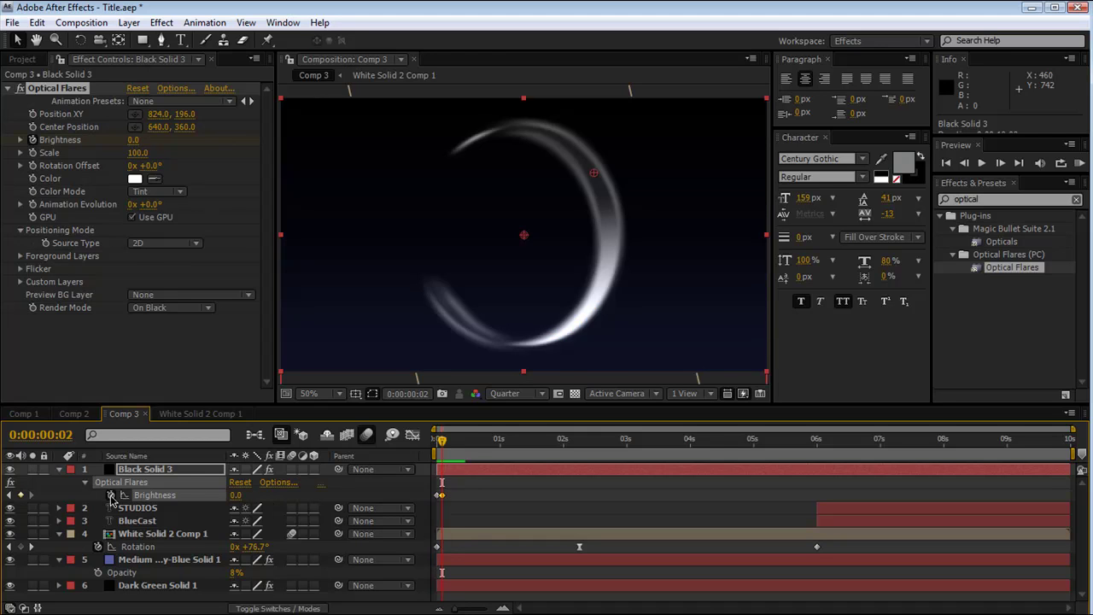
key("Home")
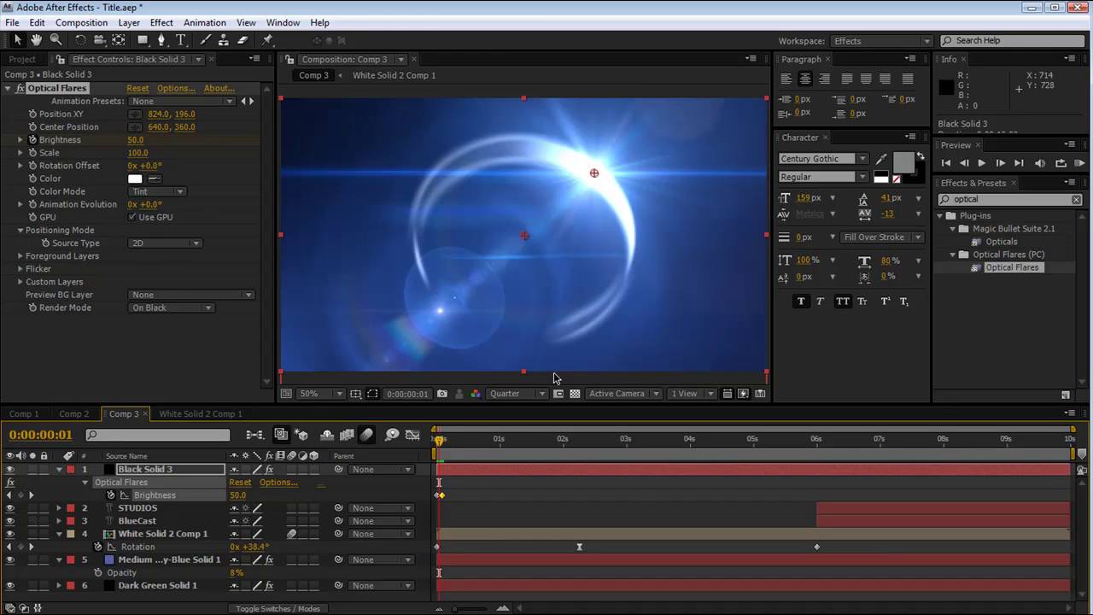
key("Page_Down")
key("Page_Down")
- Keyframe the flare's Brightness at 0 at 0:00:00:08 and at 100 at 0:00:00:09
left_click_drag(441, 450, 464, 451)
key("Page_Up")
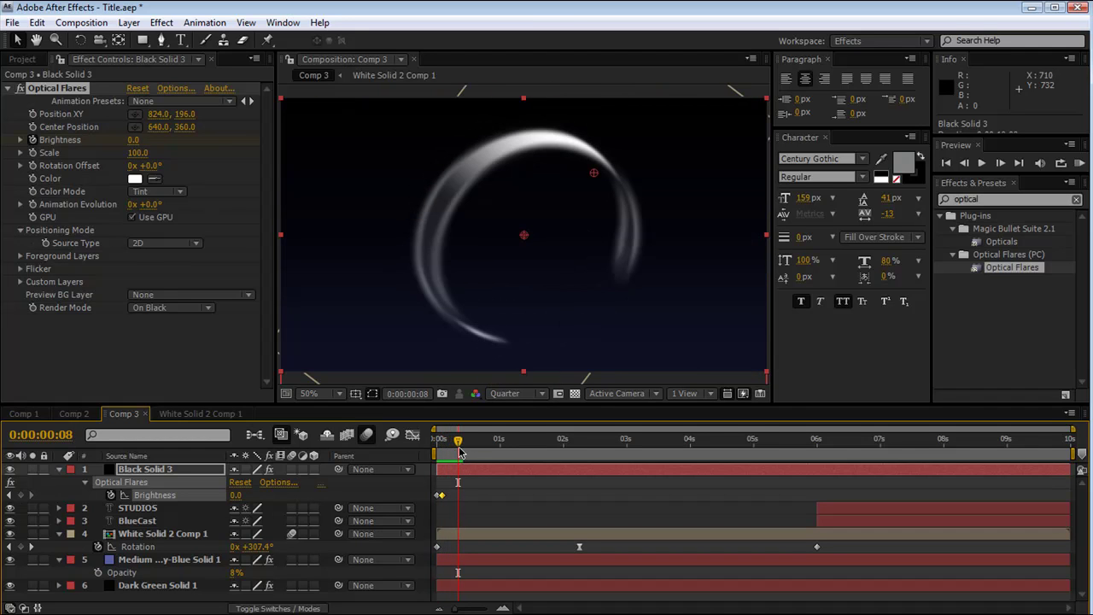
left_click(21, 495)
key("Page_Down")
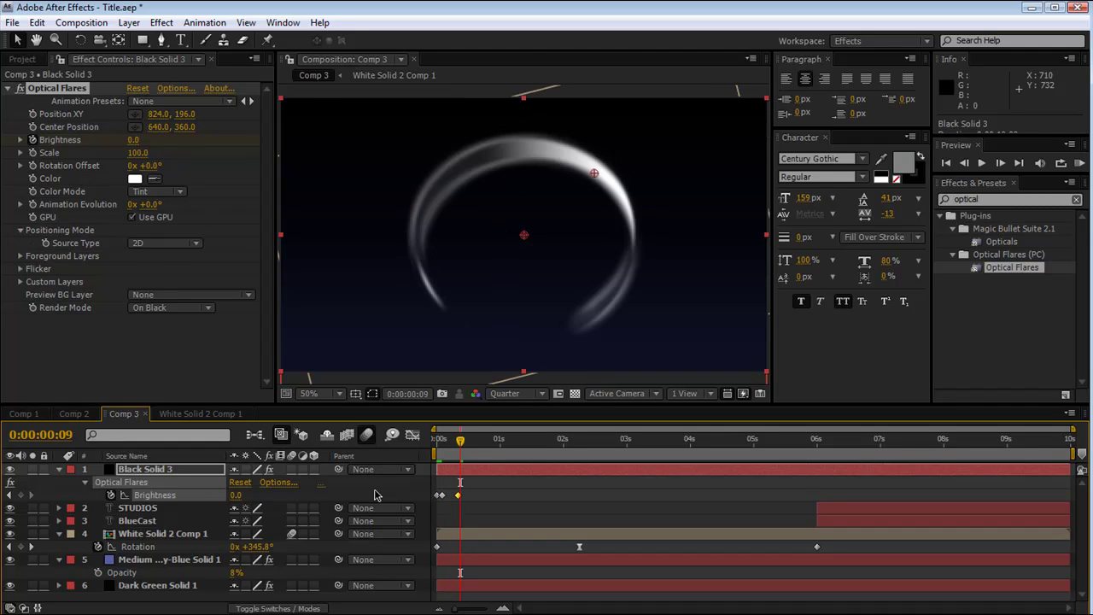
left_click_drag(236, 495, 324, 507)
left_click(242, 495)
type("100")
key("Return")
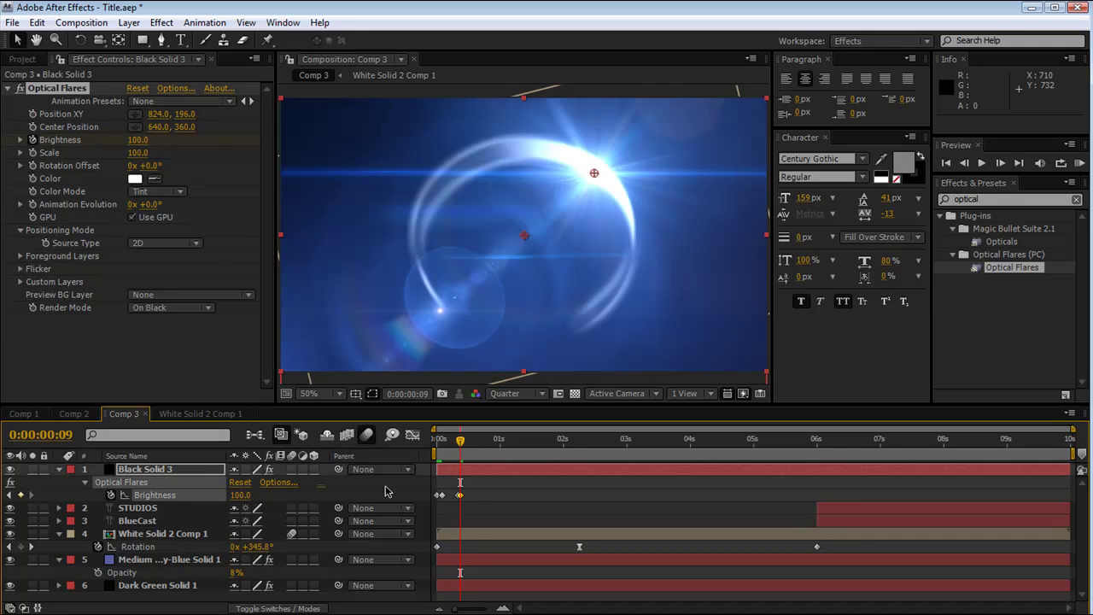
- Keyframe the flare's Brightness at 0 at 0:00:00:11 and step through the surrounding frames
key("Page_Down")
key("Page_Down")
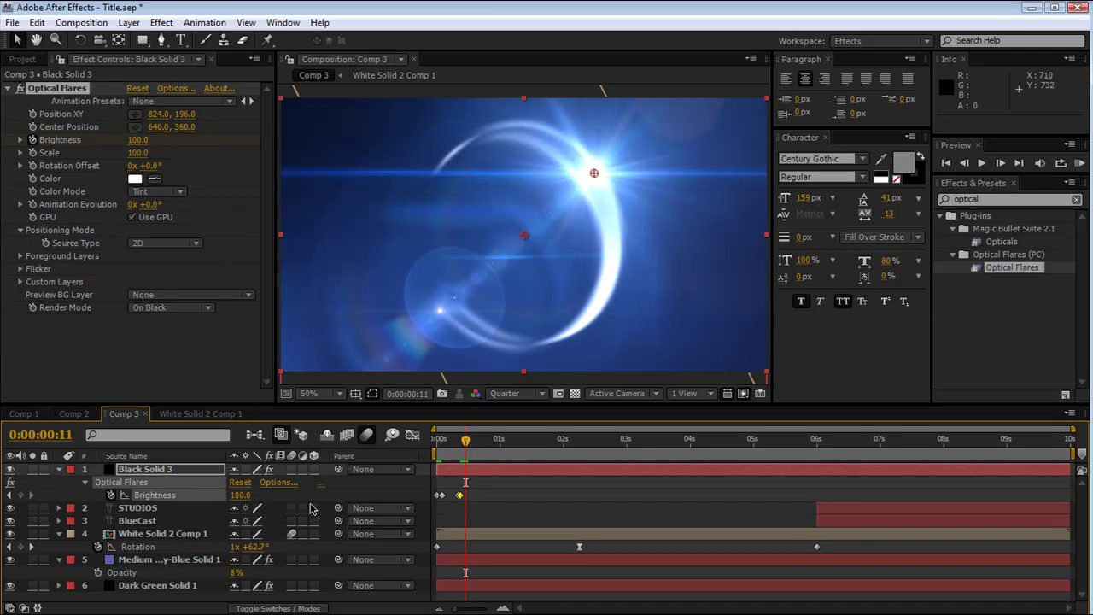
left_click(239, 496)
type("0")
key("Return")
key("Page_Up")
key("Page_Up")
key("Page_Down")
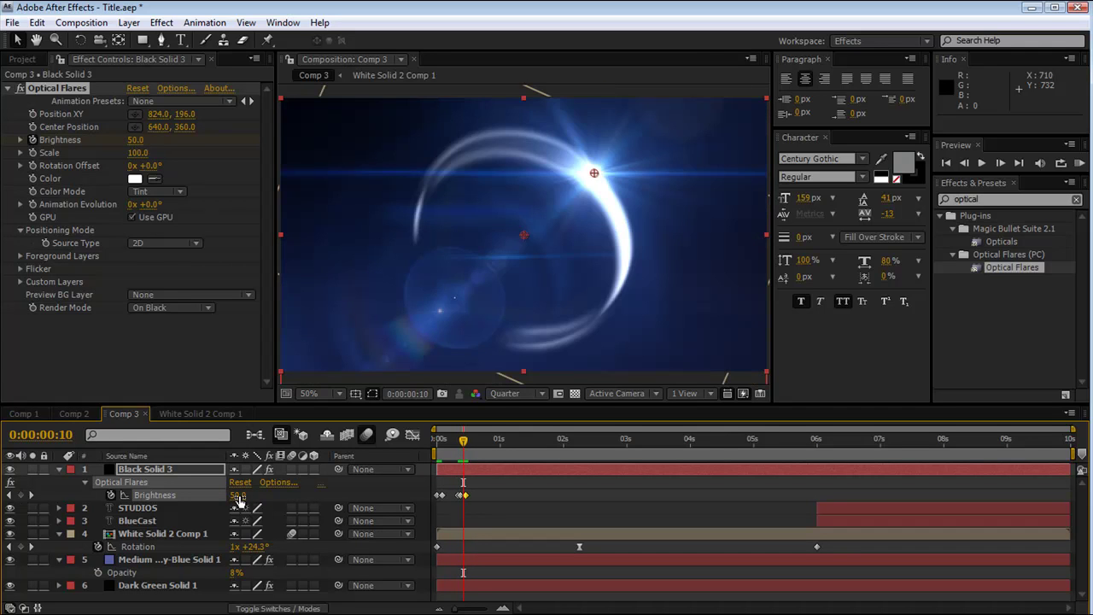
- Keyframe the flare's Brightness at 0 at 0:00:00:17 and at 100 at 0:00:00:18
key("Page_Down")
key("Page_Down")
key("Page_Down")
key("Page_Down")
key("Page_Down")
key("Page_Down")
key("Page_Down")
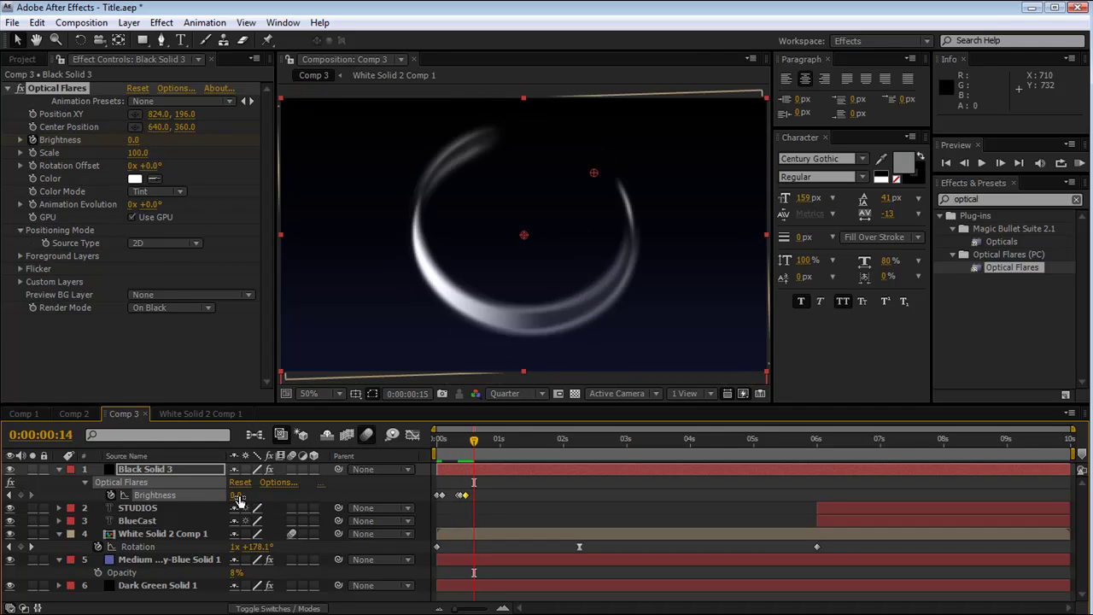
key("Page_Down")
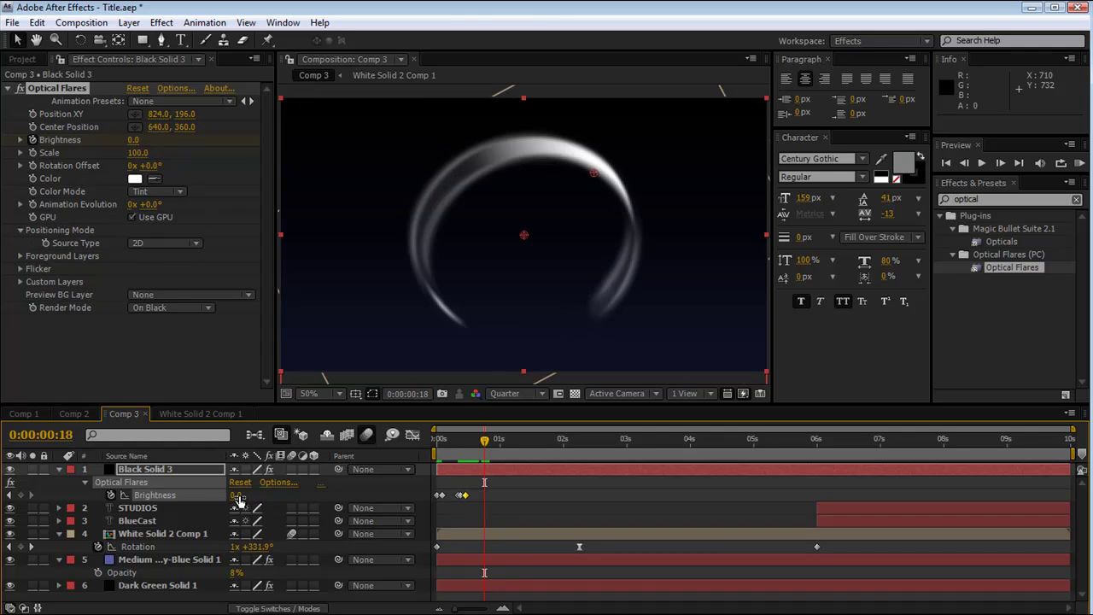
key("Page_Up")
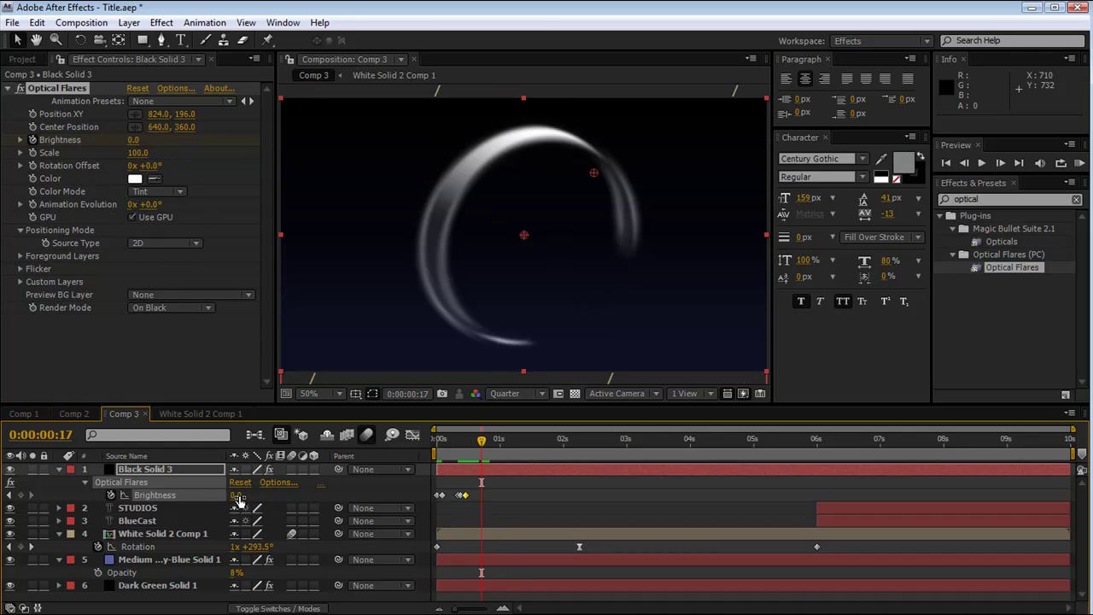
key("Page_Down")
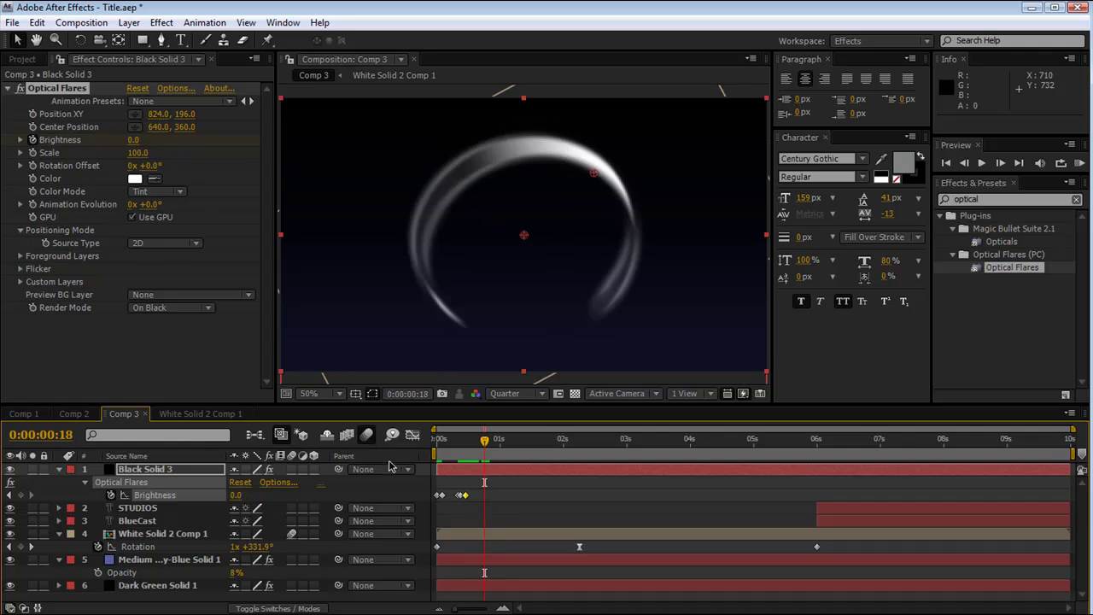
key("Page_Up")
left_click(20, 494)
key("Page_Down")
left_click(233, 495)
type("110")
key("Return")
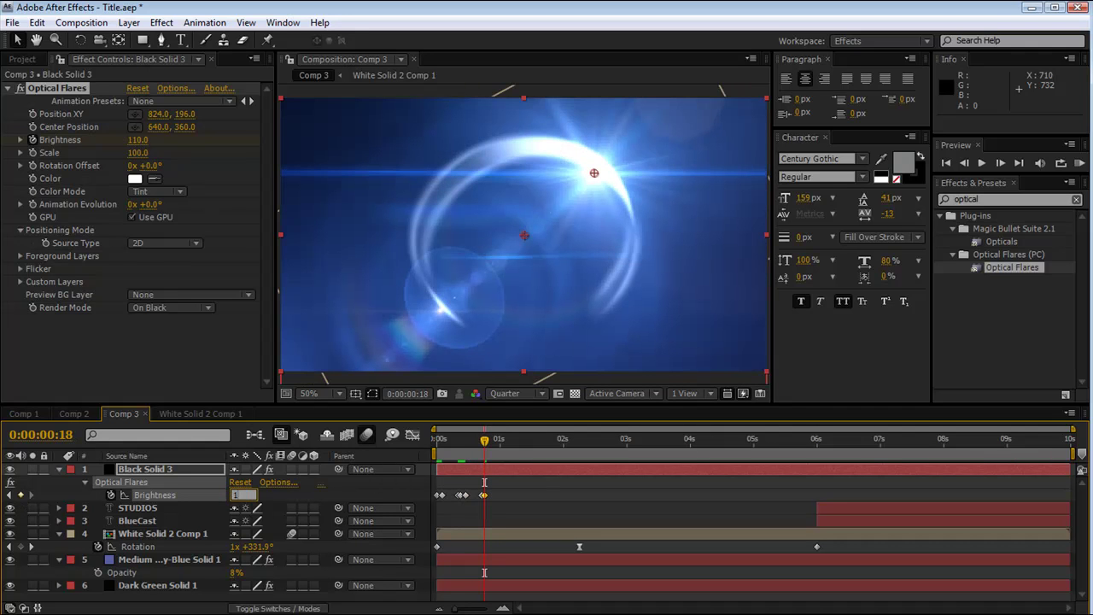
type("100")
key("Return")
- Paste the group of three Brightness keyframes at each following pass of the ring's bright arc, up to 0:00:06:00
key("Page_Down")
key("Page_Down")
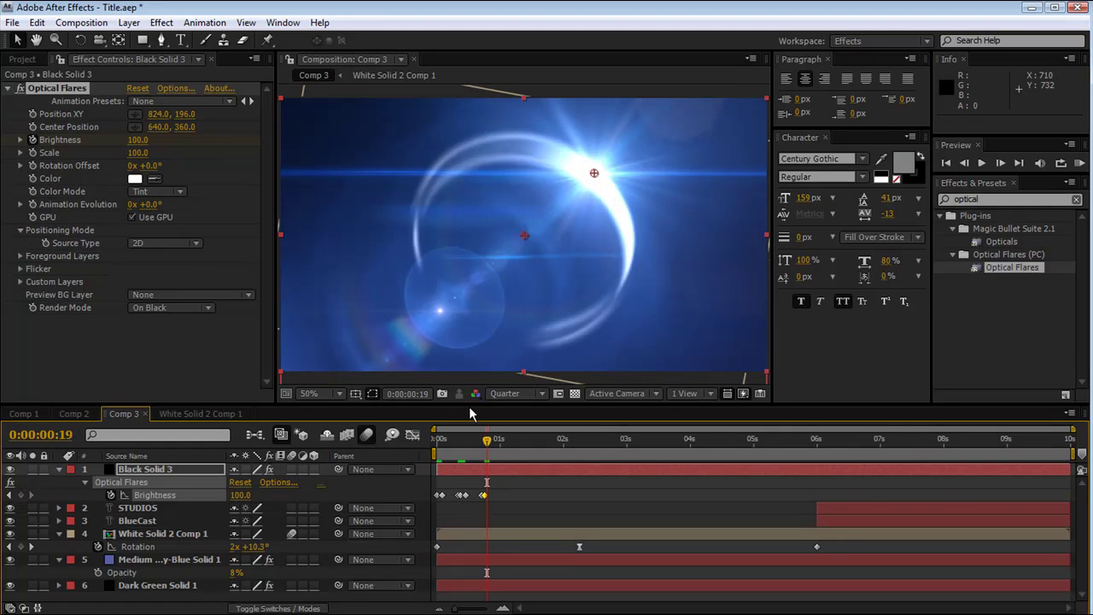
key("Page_Down")
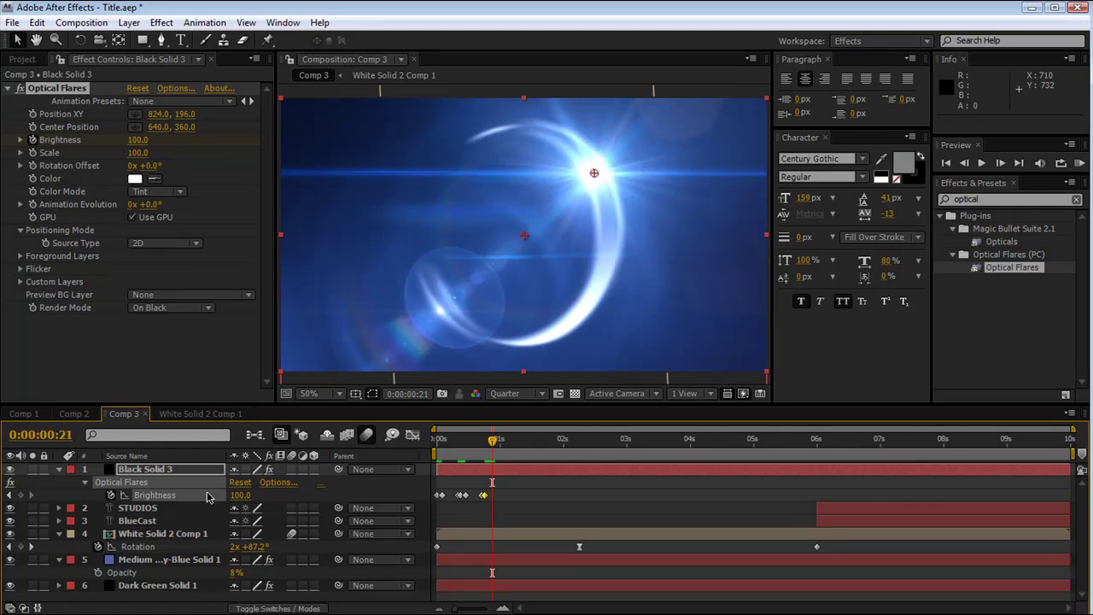
left_click_drag(240, 495, 205, 500)
key("ctrl+v")
key("ctrl+v")
key("ctrl+v")
key("ctrl+v")
key("ctrl+v")
key("ctrl+v")
key("ctrl+v")
key("ctrl+v")
key("ctrl+v")
key("ctrl+v")
key("ctrl+v")
key("ctrl+v")
key("ctrl+v")
key("ctrl+v")
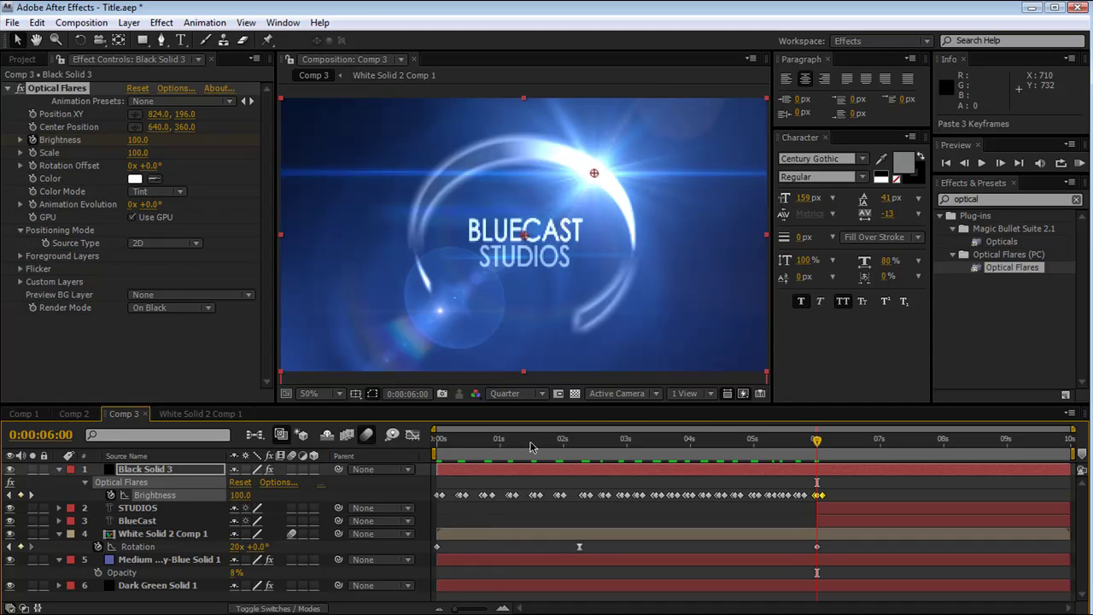
- Step back and forth through the frames before 0:00:06:00 to check the flare's flashes against the ring's bright arc
key("KP_0")
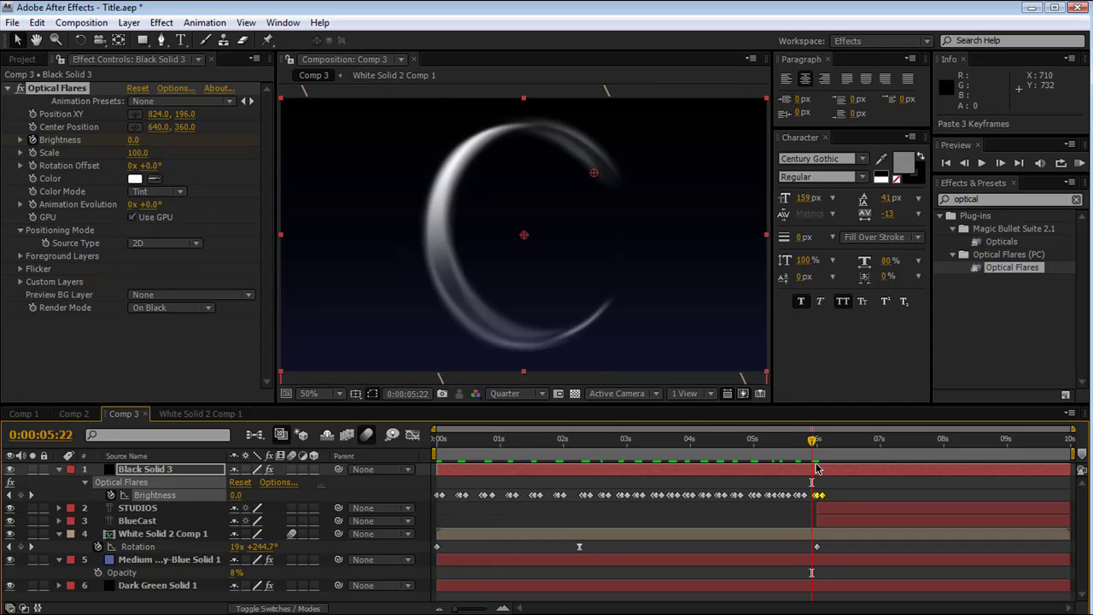
left_click(817, 469)
key("Page_Up")
key("Page_Up")
key("Page_Up")
key("Page_Up")
key("Page_Up")
key("Page_Up")
key("Page_Up")
key("Page_Up")
key("Page_Up")
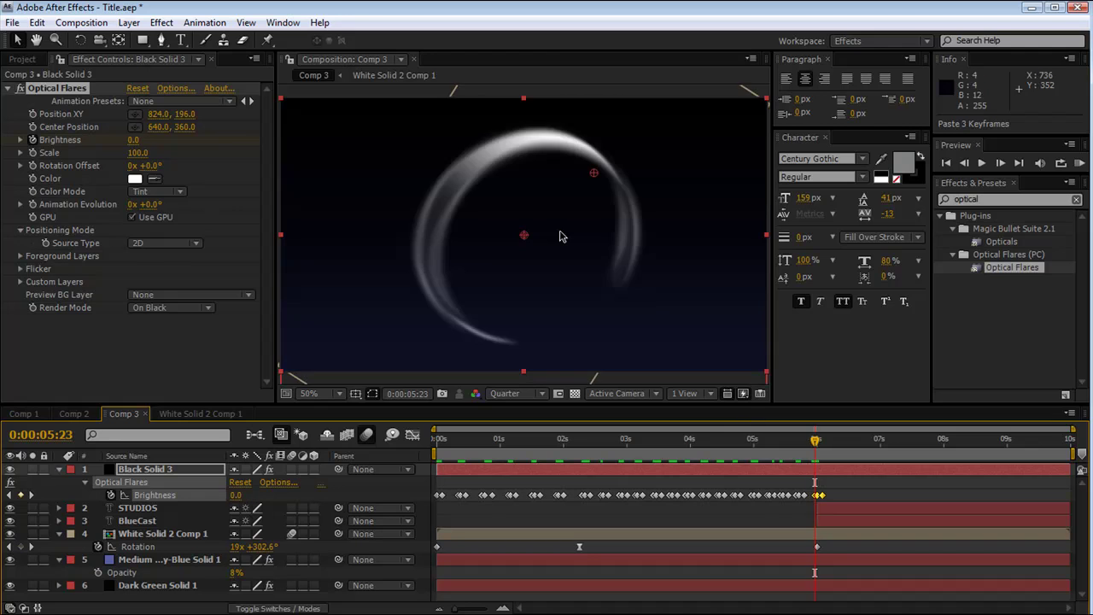
key("Page_Down")
key("Page_Down")
key("Page_Down")
key("Page_Down")
key("Page_Down")
key("Page_Down")
key("Page_Down")
key("Page_Down")
key("Page_Down")
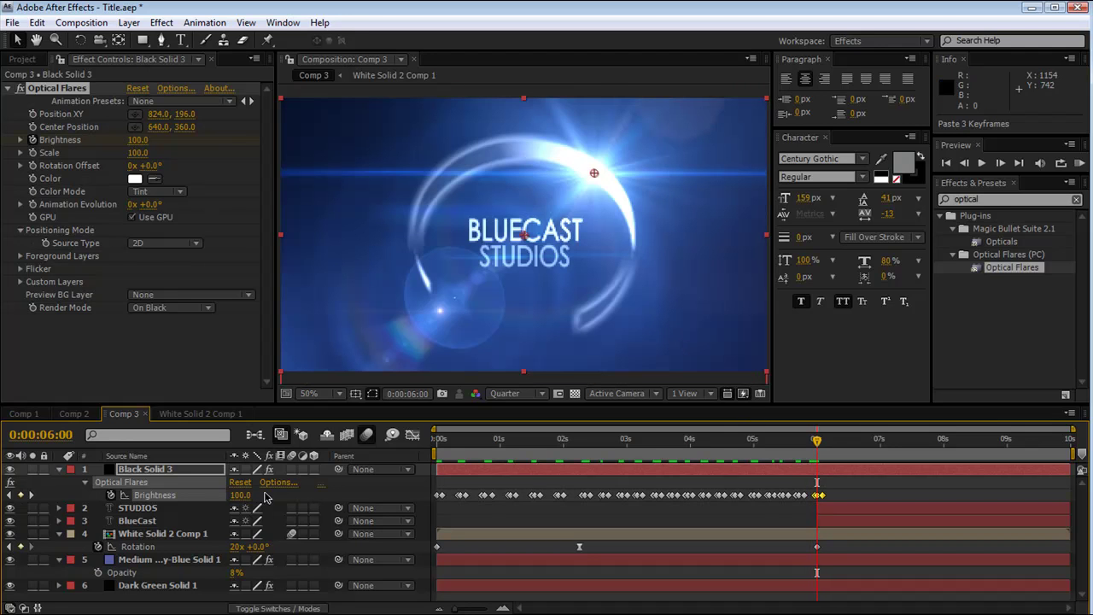
- Start keyframing the Scale of the Optical Flares effect on Black Solid 3 with a value of 100 at 0:00:05:22
left_click(150, 470)
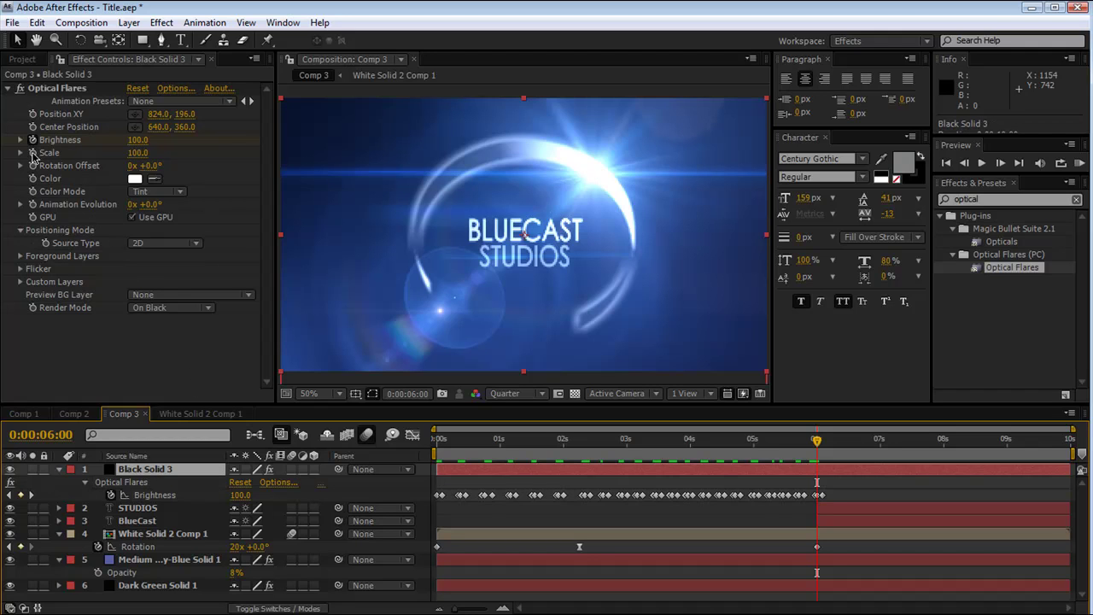
key("Page_Up")
key("Page_Up")
key("Page_Up")
key("Page_Up")
key("Page_Up")
key("Page_Up")
key("Page_Up")
key("Page_Up")
key("Page_Up")
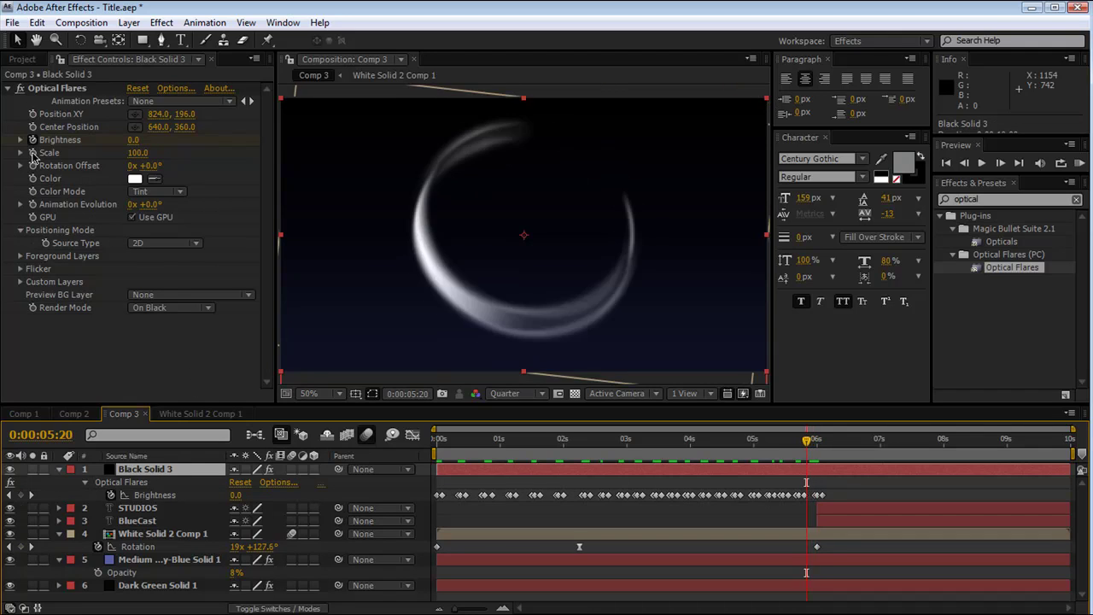
key("Page_Down")
key("Page_Up")
key("Page_Down")
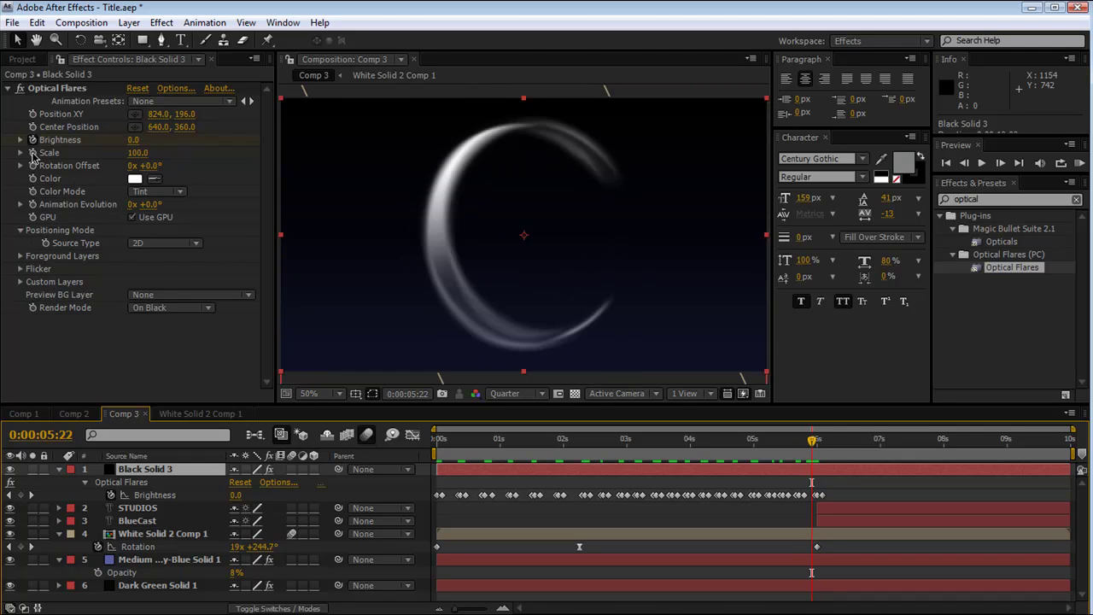
left_click(57, 88)
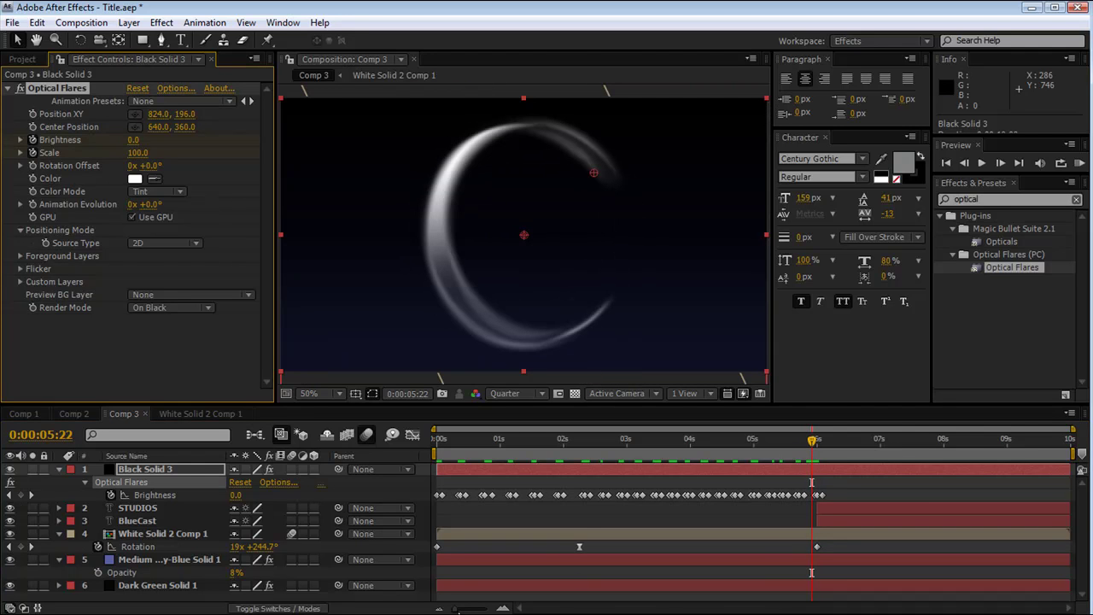
- Reveal the flare's keyframes near six seconds and move the Brightness keyframe just before 0:00:06:00 to 0:00:05:22
key("equal")
key("equal")
key("u")
key("u")
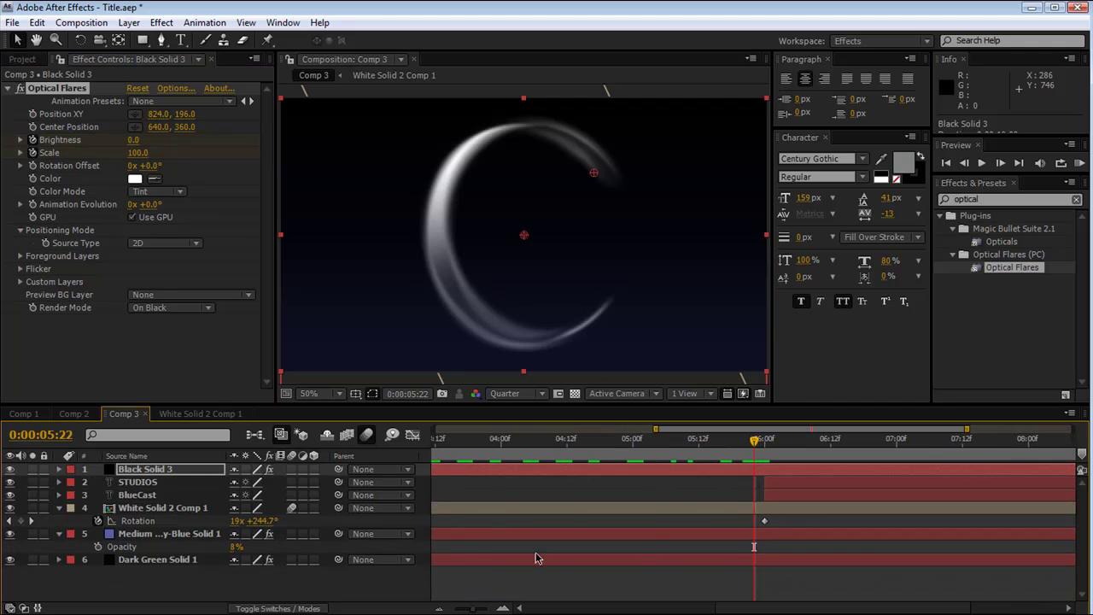
left_click(503, 607)
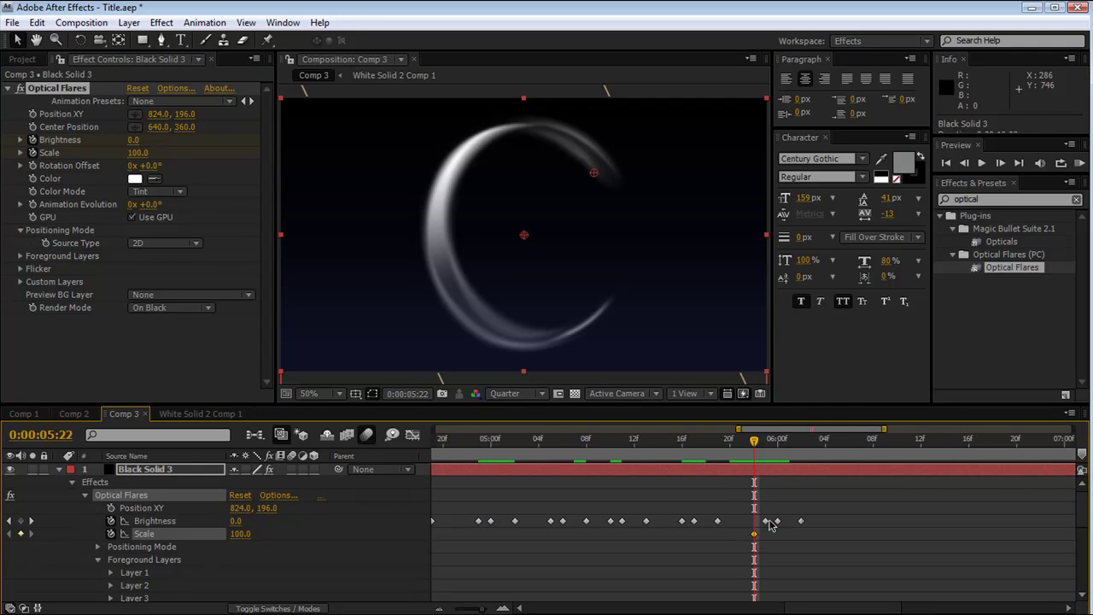
left_click_drag(767, 521, 754, 520)
- Set the flare's Brightness to 630 and its Scale to 130 at 0:00:06:00
left_click_drag(755, 446, 779, 450)
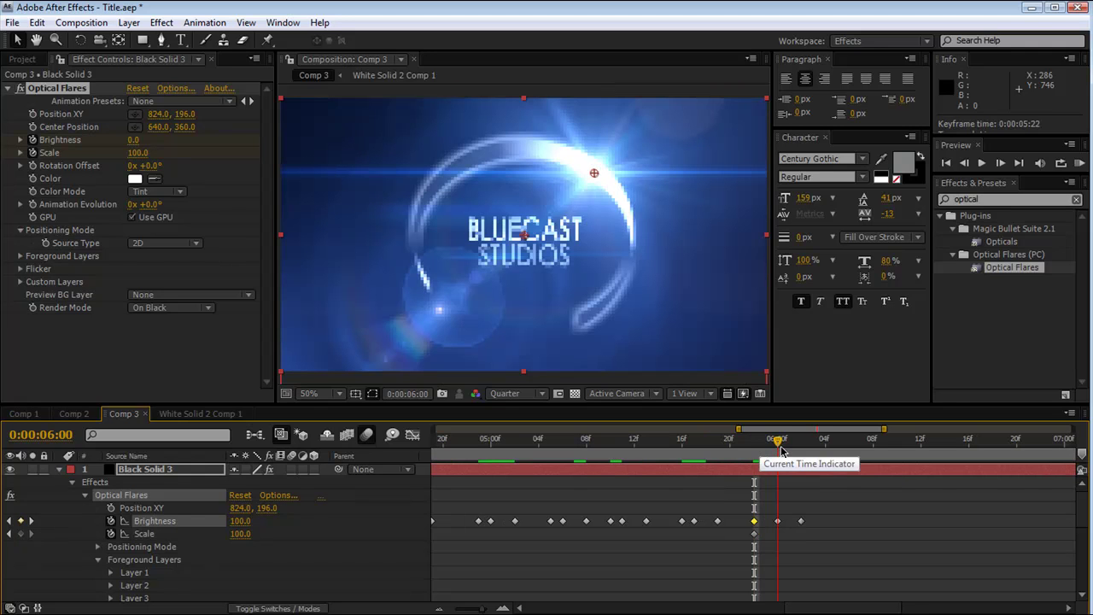
left_click(776, 520)
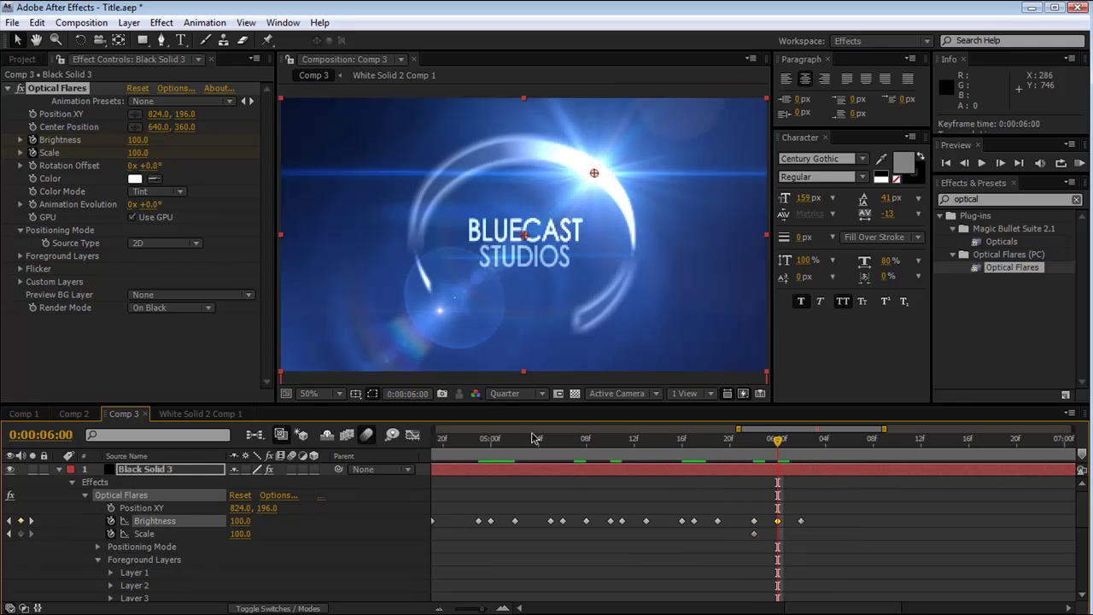
left_click_drag(154, 139, 196, 189)
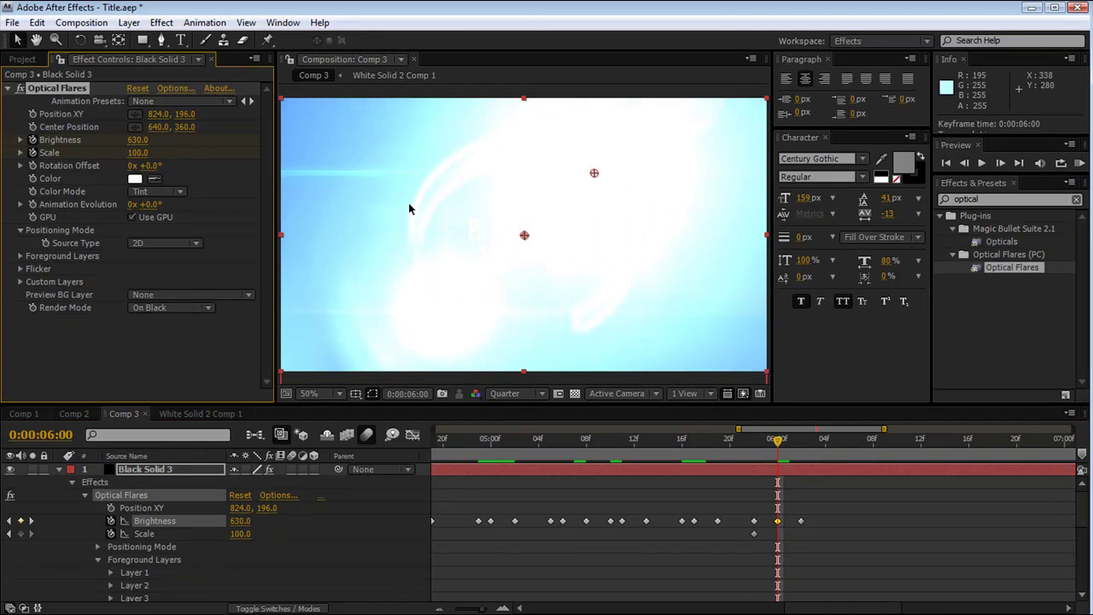
key("comma")
mouse_move(140, 157)
left_mouse_down()
mouse_move(157, 152)
mouse_move(132, 156)
mouse_move(148, 159)
left_mouse_up()
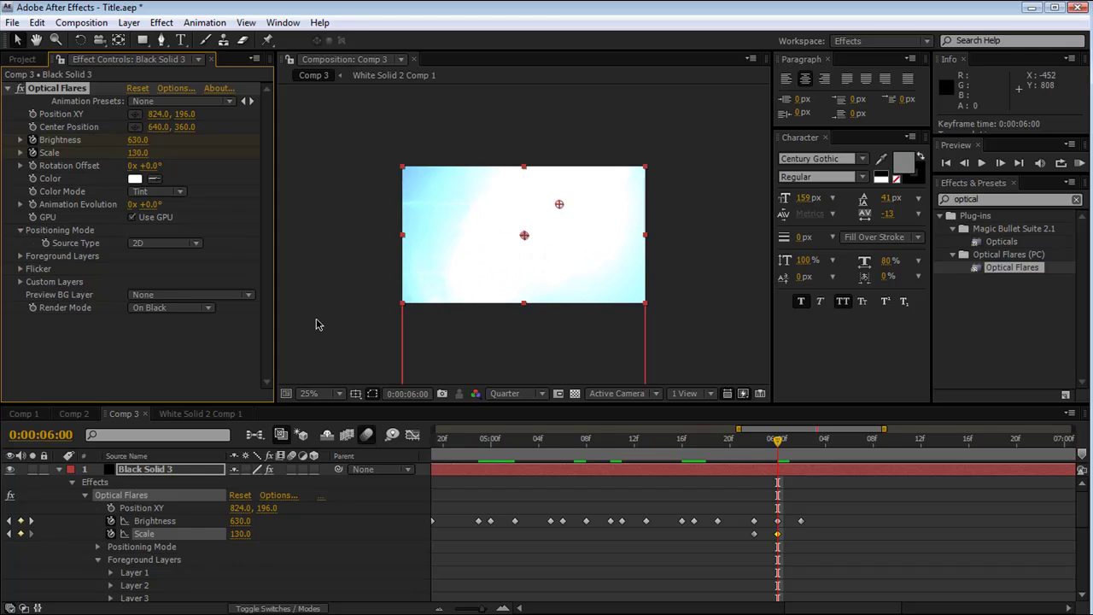
- Move the flare's last Brightness keyframe to 0:00:07:16 and keyframe its Scale at 115 there
key("Page_Up")
key("Page_Down")
key("Page_Down")
key("Page_Down")
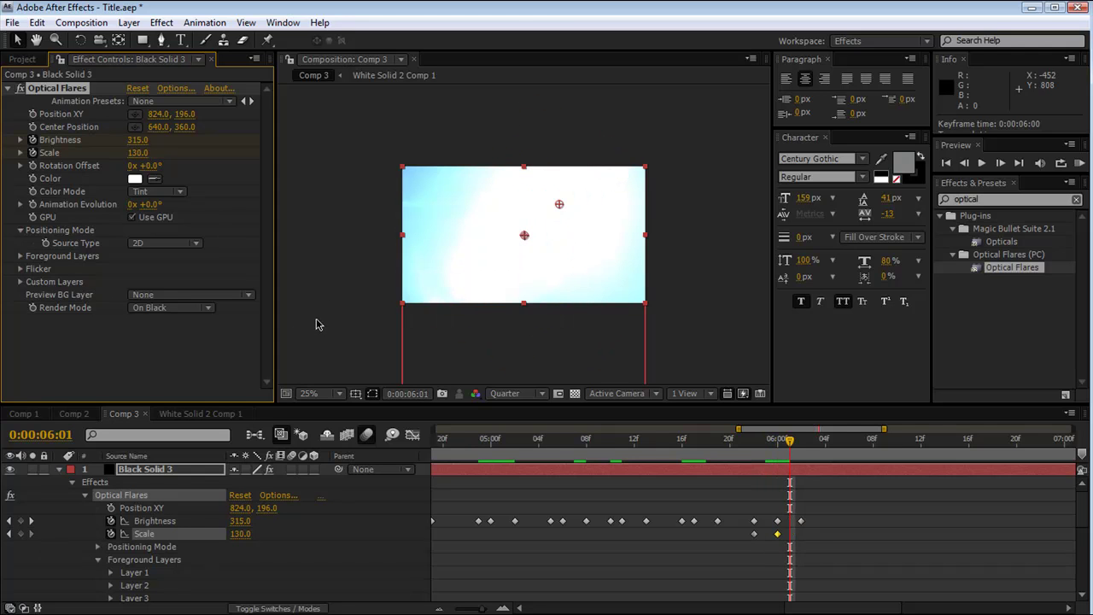
left_click_drag(801, 521, 1004, 520)
left_click_drag(484, 610, 457, 609)
left_click_drag(858, 524, 907, 524)
left_click_drag(849, 451, 915, 462)
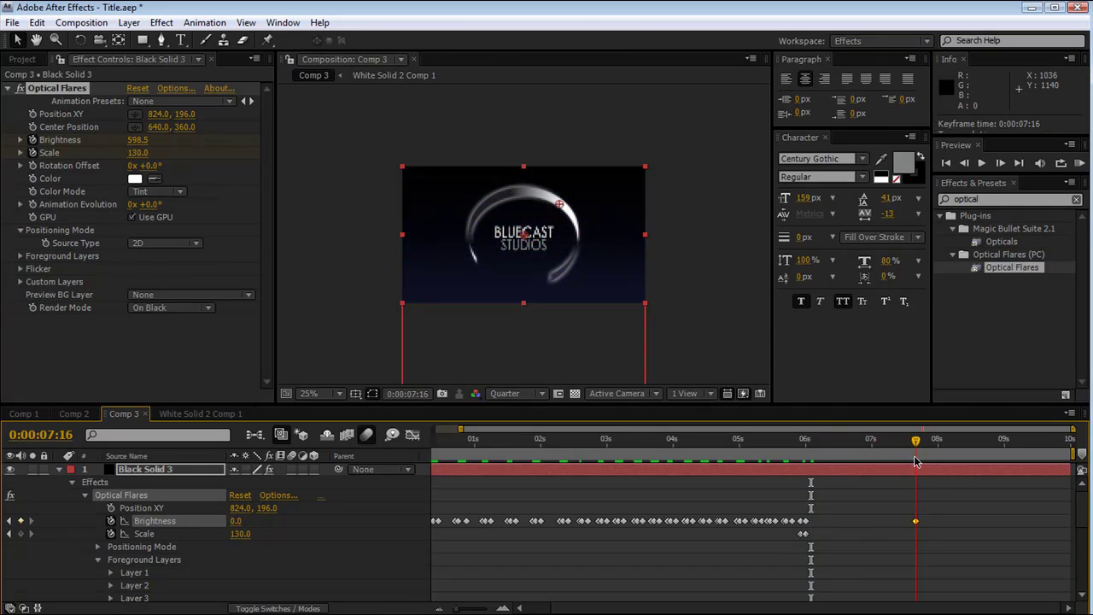
left_click(135, 153)
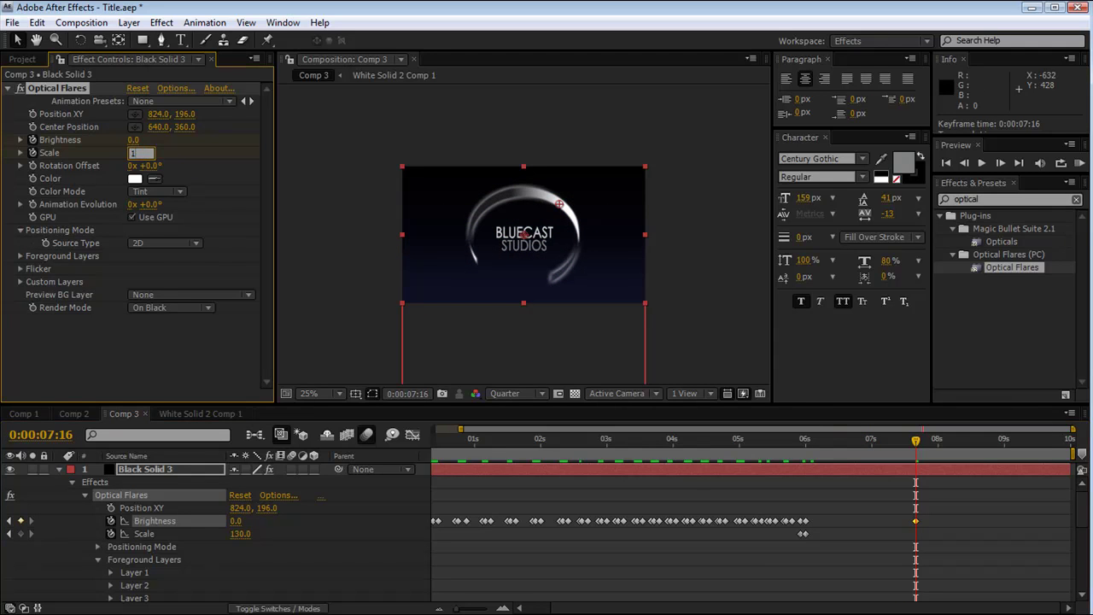
key("Return")
- Scrub through the final flash and keyframe the flare's Brightness at 660 and Scale at 160 at 0:00:06:08
left_click(800, 445)
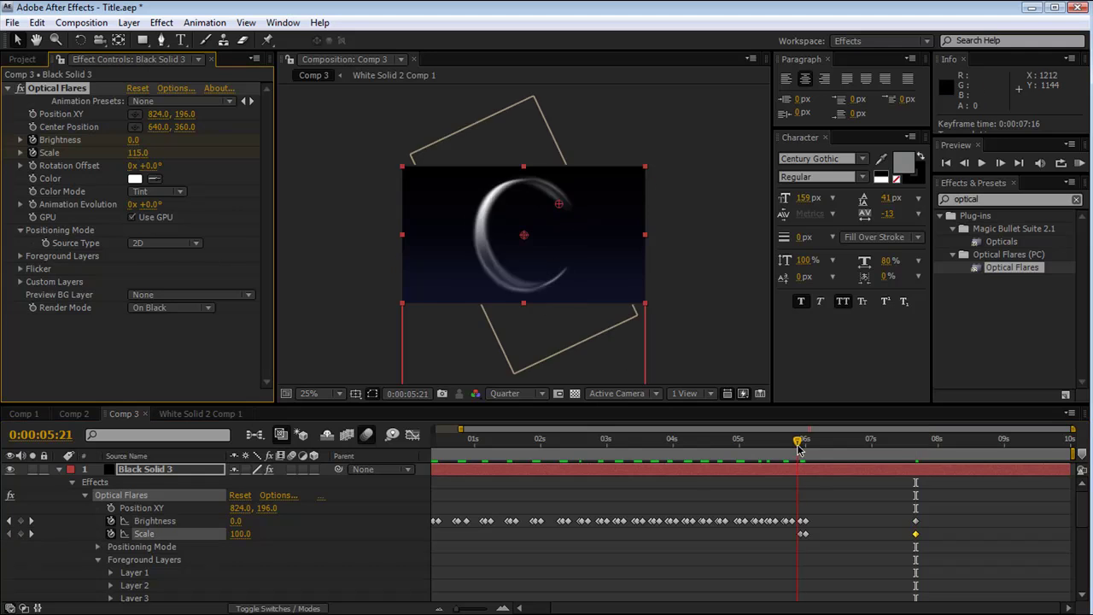
left_click_drag(800, 450, 834, 467)
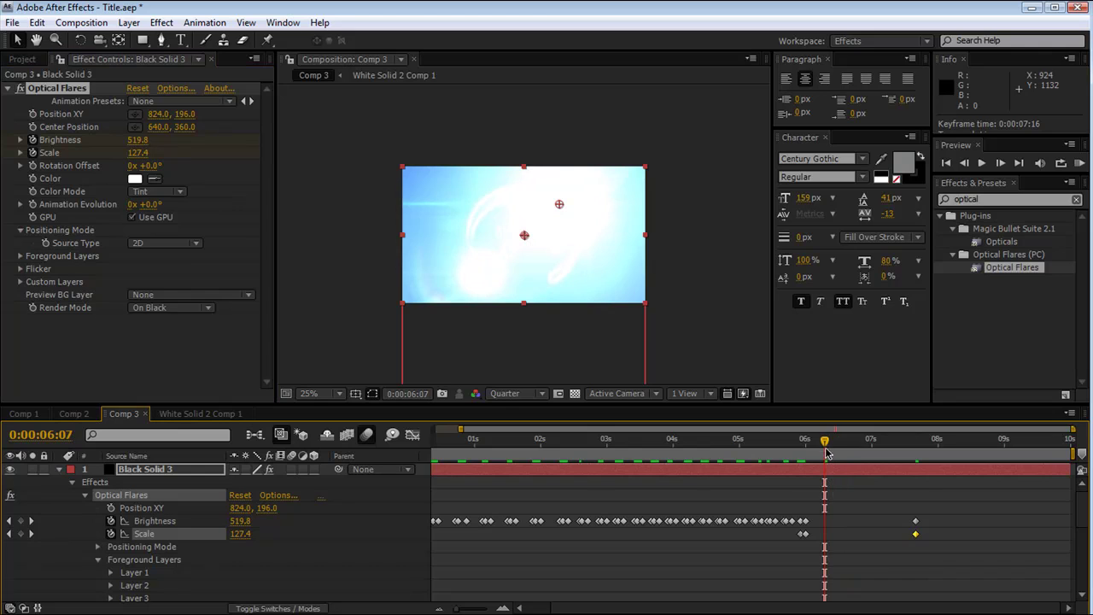
left_click_drag(812, 452, 828, 450)
left_click(138, 140)
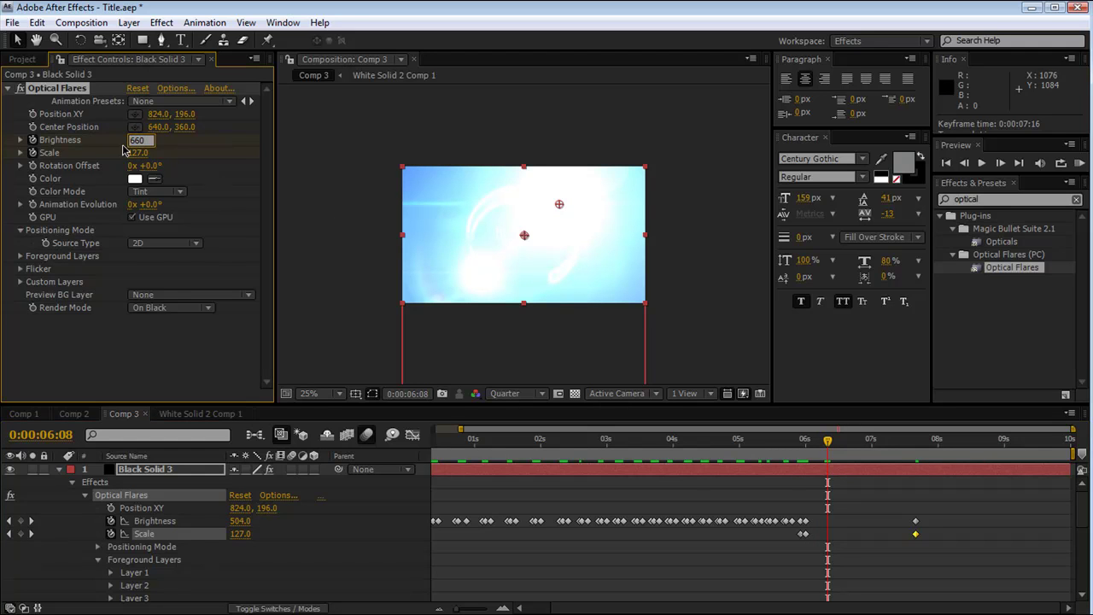
type("660")
key("Tab")
type("160")
key("Return")
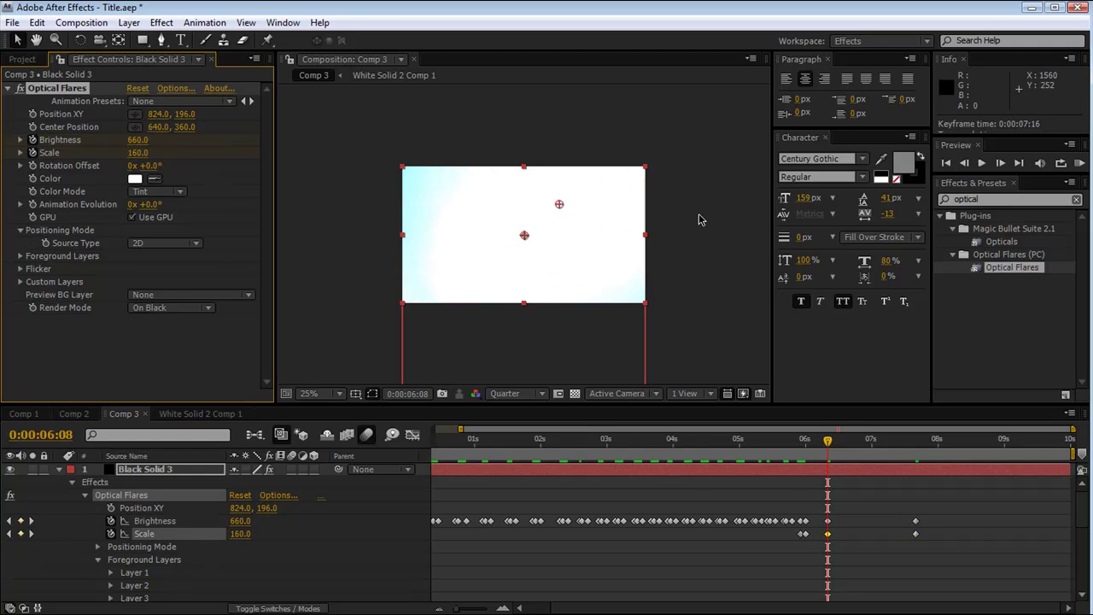
- Set the flare's Brightness to 550 and its Scale to 120 at 0:00:06:00
mouse_move(806, 450)
left_mouse_down()
mouse_move(794, 449)
mouse_move(860, 450)
mouse_move(804, 464)
left_mouse_up()
left_click(136, 139)
key("Tab")
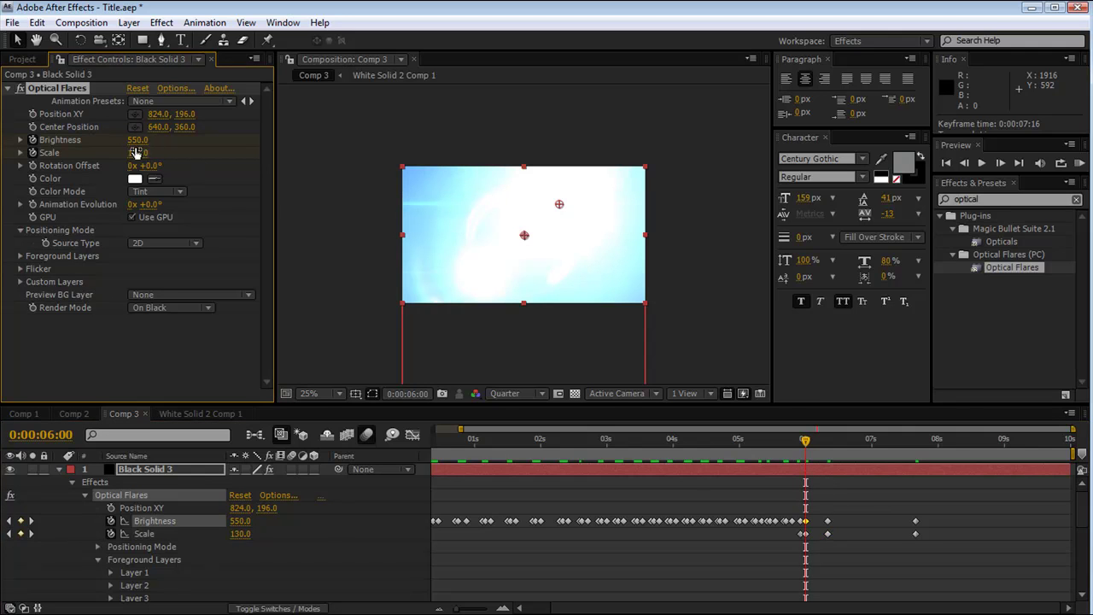
type("110")
key("Return")
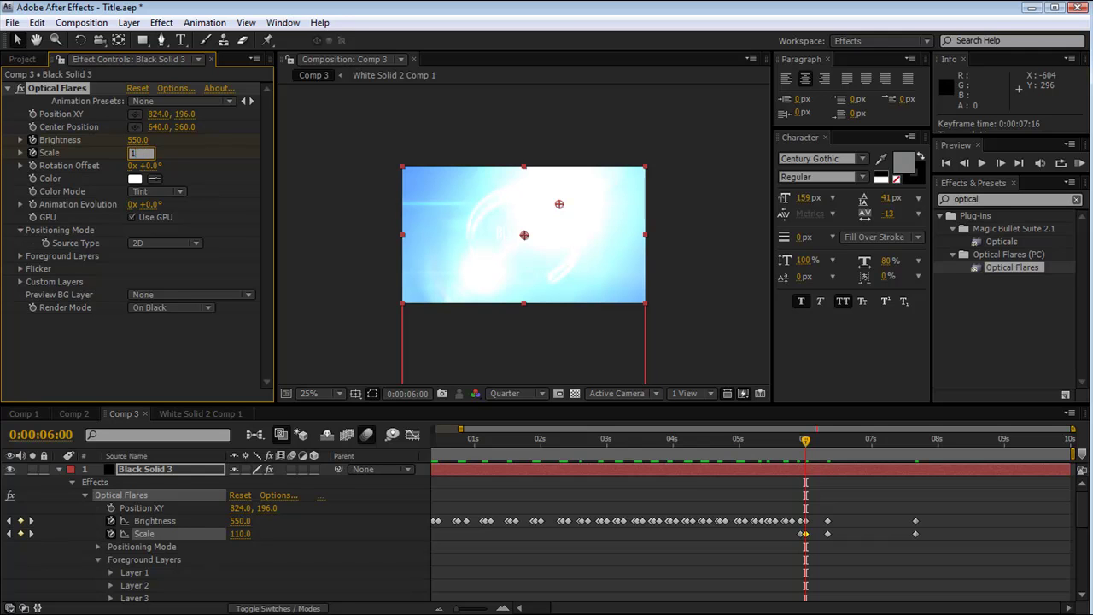
type("120")
key("Return")
- Move the flare's last Brightness and Scale keyframes to 0:00:08:01 and set the Brightness there to 70
left_click_drag(794, 451, 940, 521)
left_click_drag(920, 442, 940, 450)
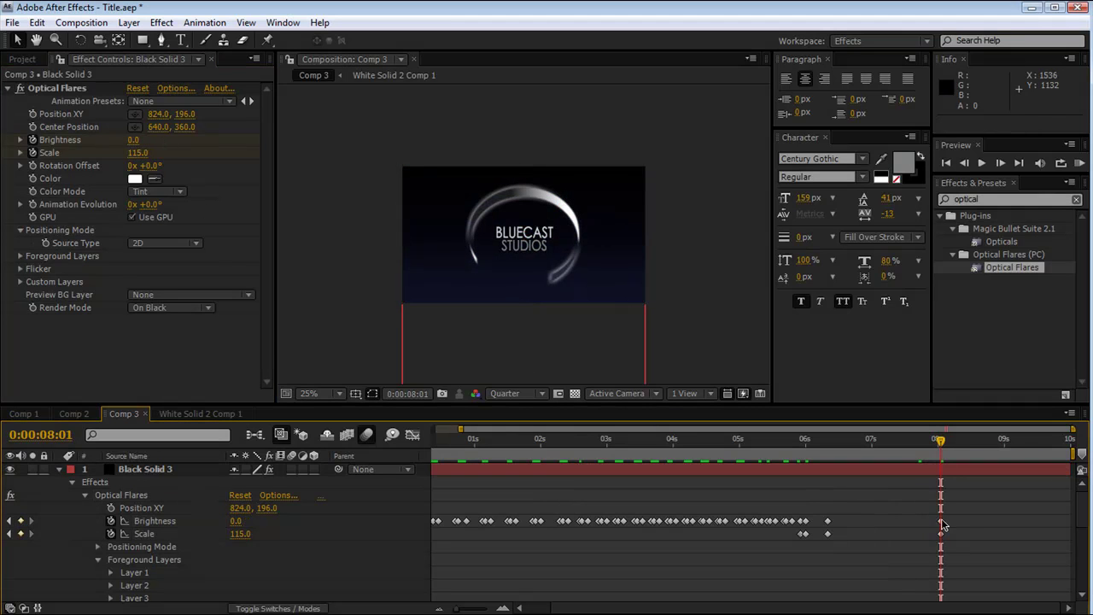
left_click_drag(137, 141, 147, 139)
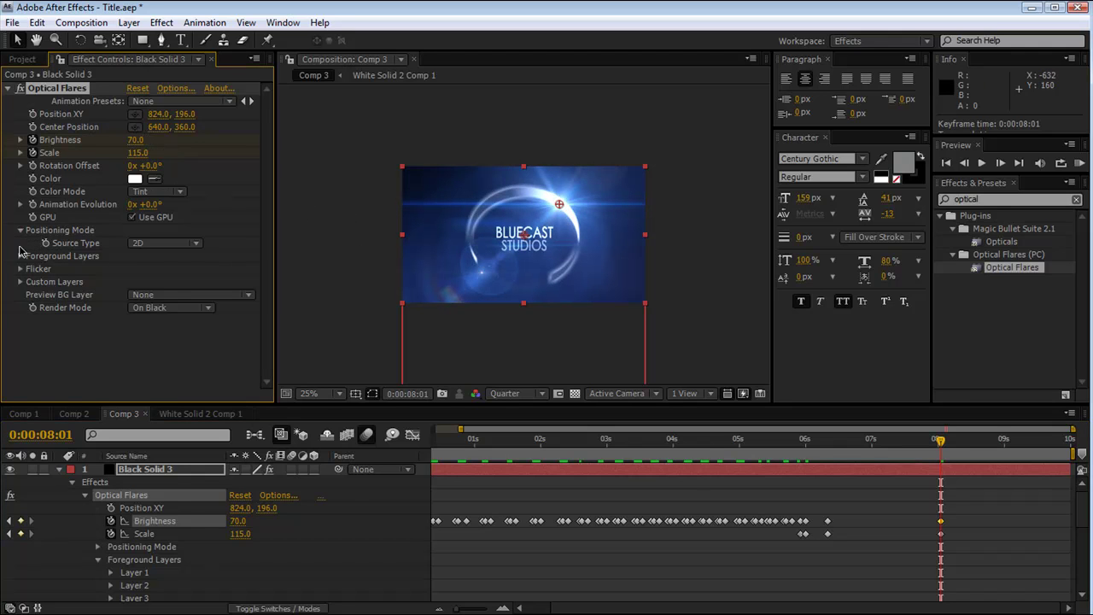
- Set the flare's Flicker Speed to 9 and Amount to 14, and play the composition from the first frame
left_click(21, 269)
left_click_drag(133, 297, 148, 309)
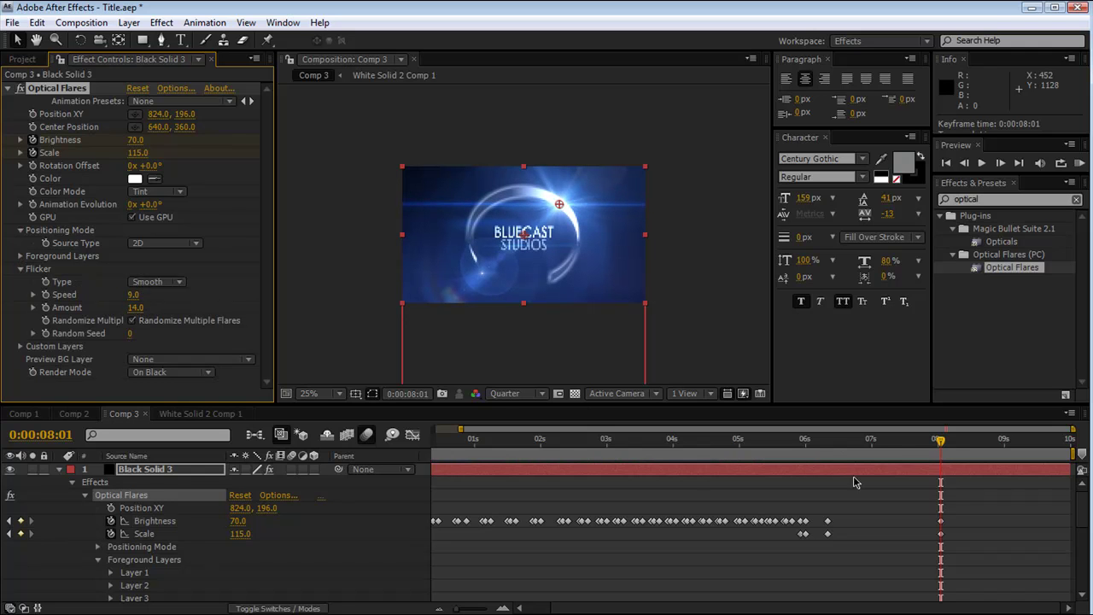
left_click_drag(717, 438, 435, 440)
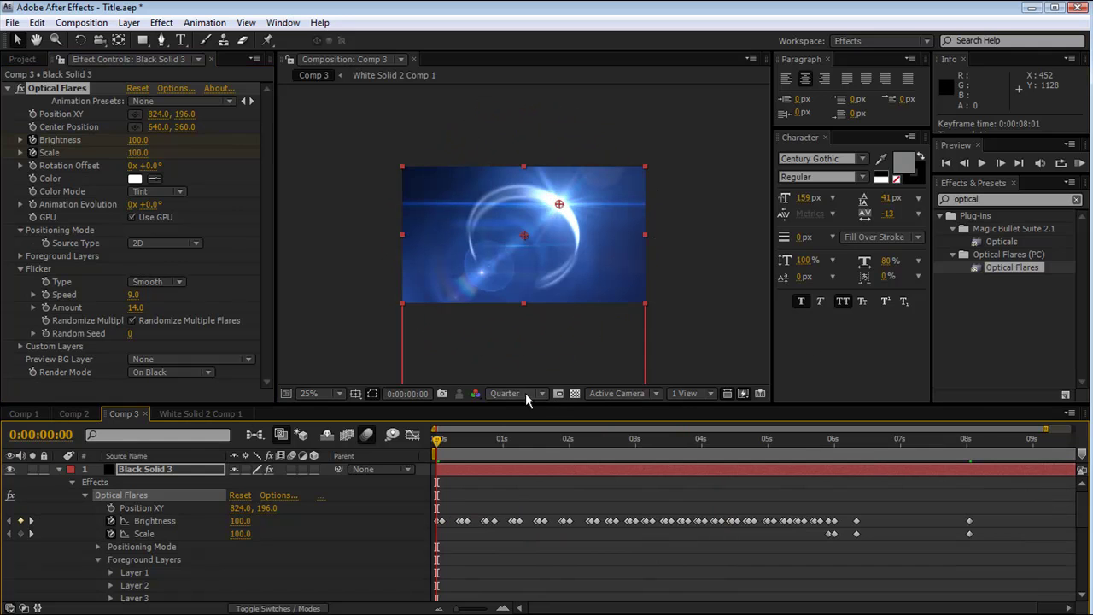
left_click(981, 163)
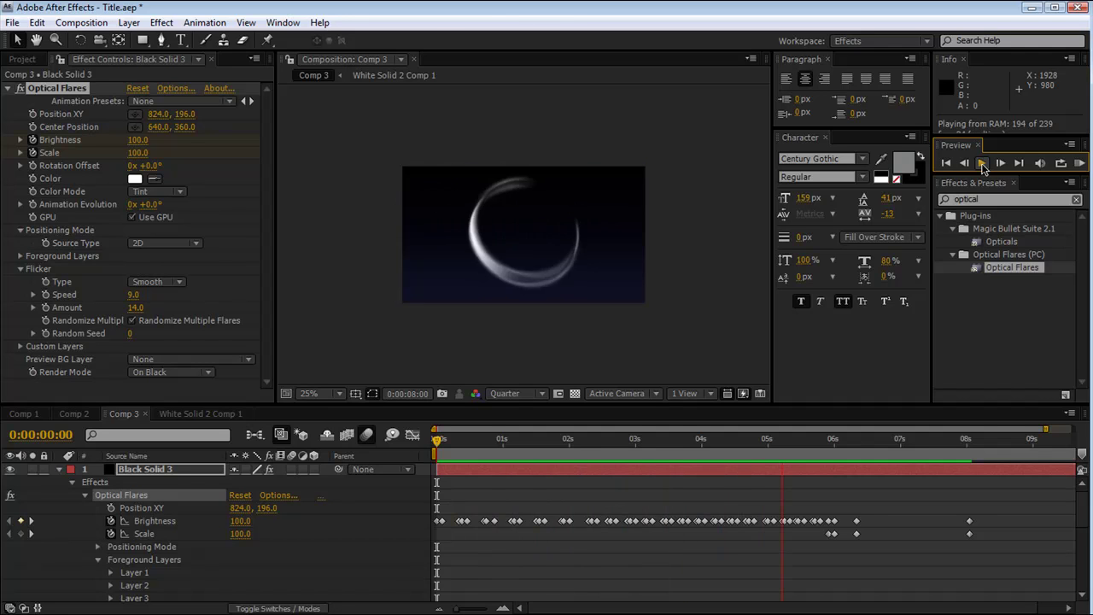
- Set the CC Sphere Light Direction to -148° on the lower White Solid 2 layer in White Solid 2 Comp 1
left_click(982, 163)
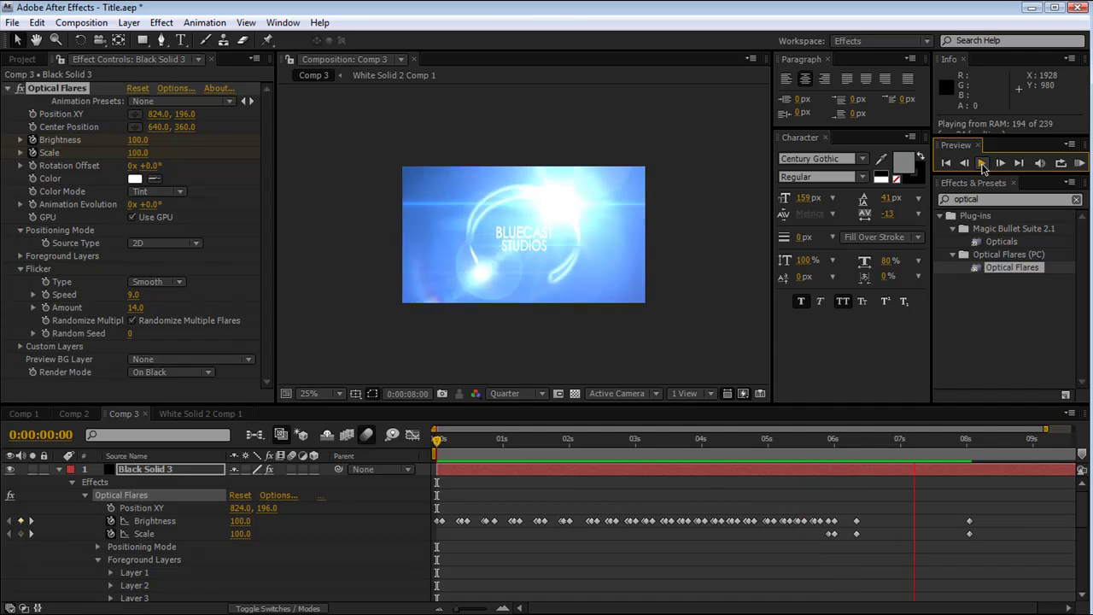
mouse_move(460, 441)
left_mouse_down()
mouse_move(481, 442)
mouse_move(472, 445)
left_mouse_up()
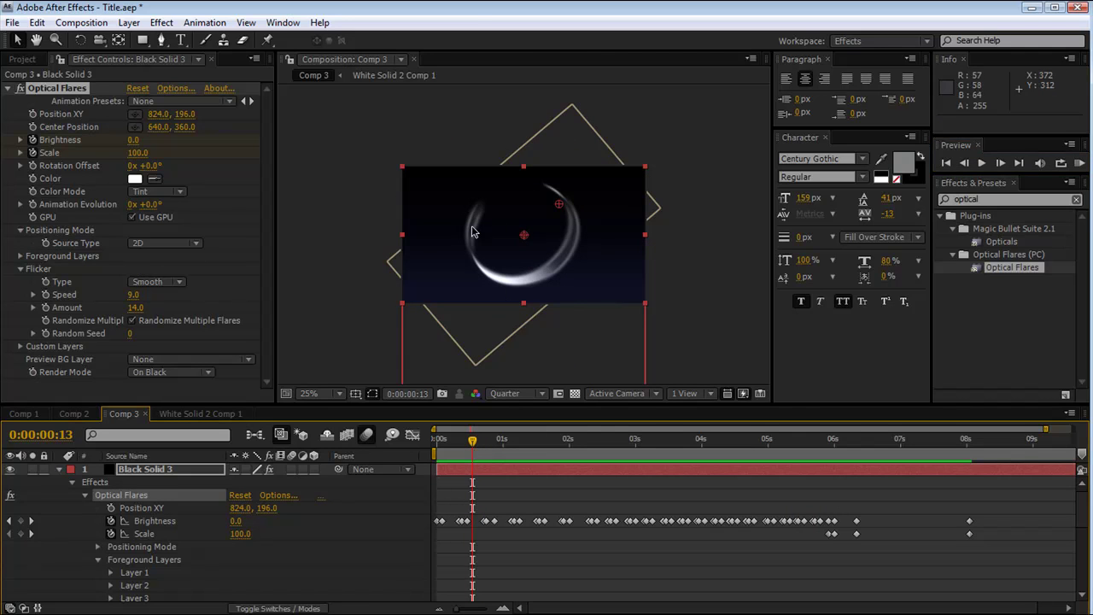
left_click(199, 414)
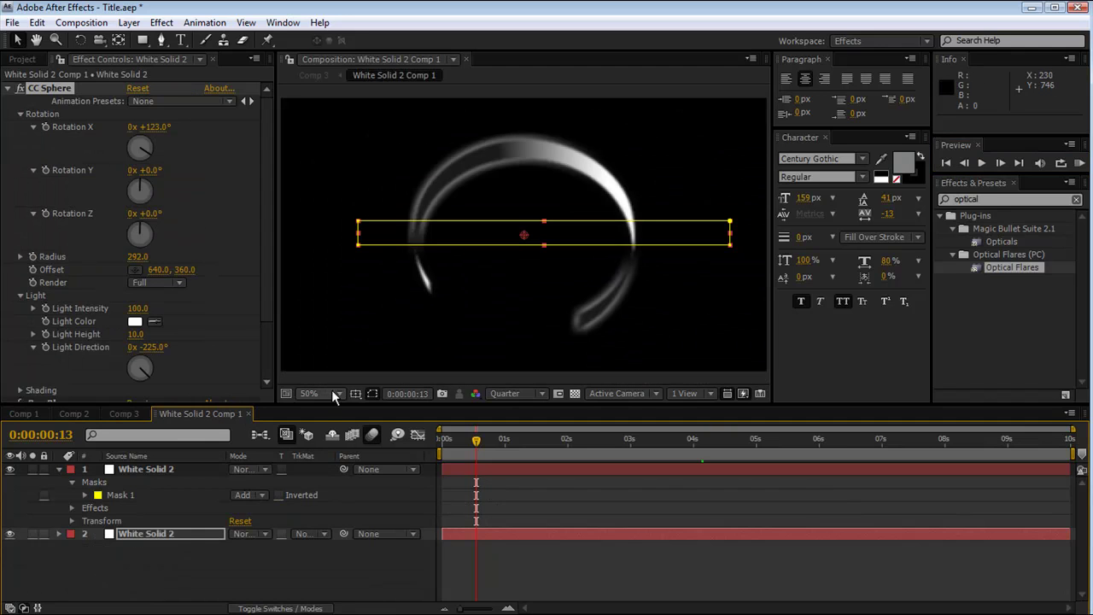
left_click(161, 536)
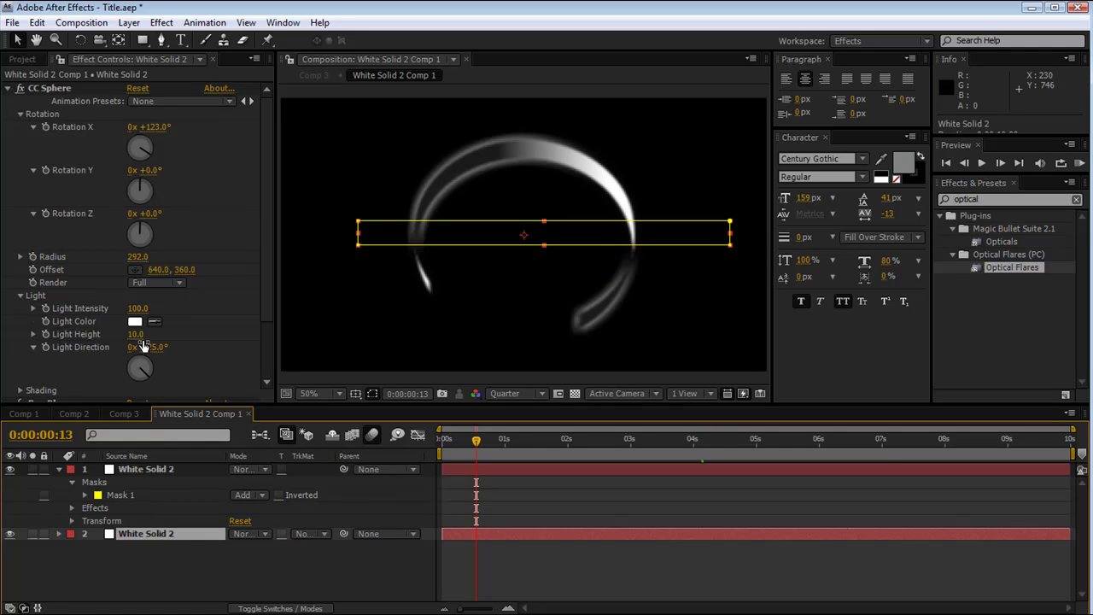
left_click_drag(161, 355, 236, 373)
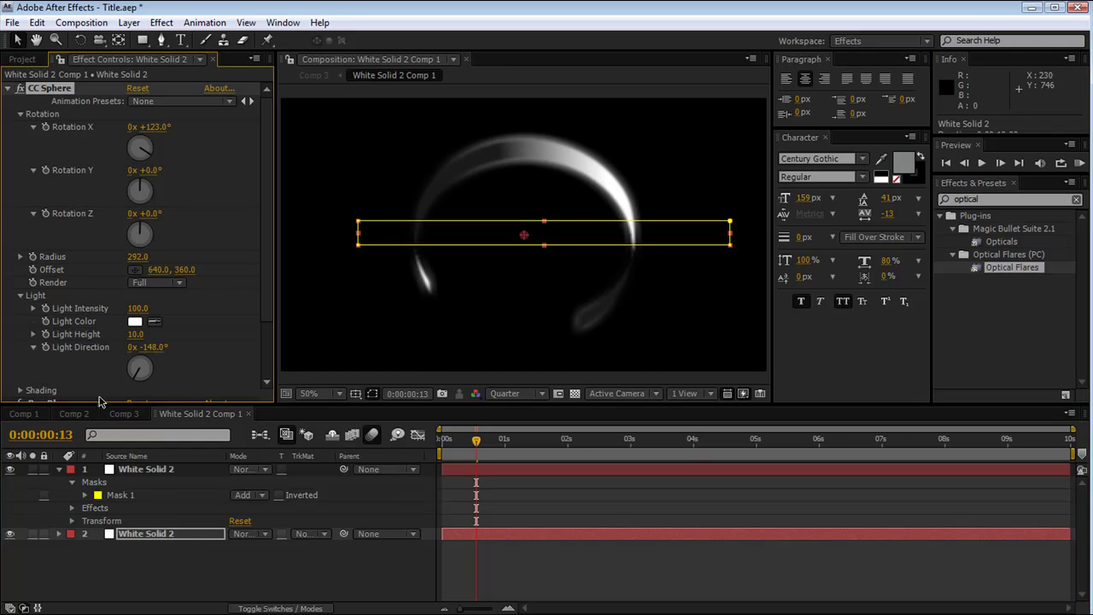
- Return to Comp 3 and preview the ring's new lighting from the first frame
left_click(124, 413)
left_click_drag(498, 437, 623, 464)
key("KP_0")
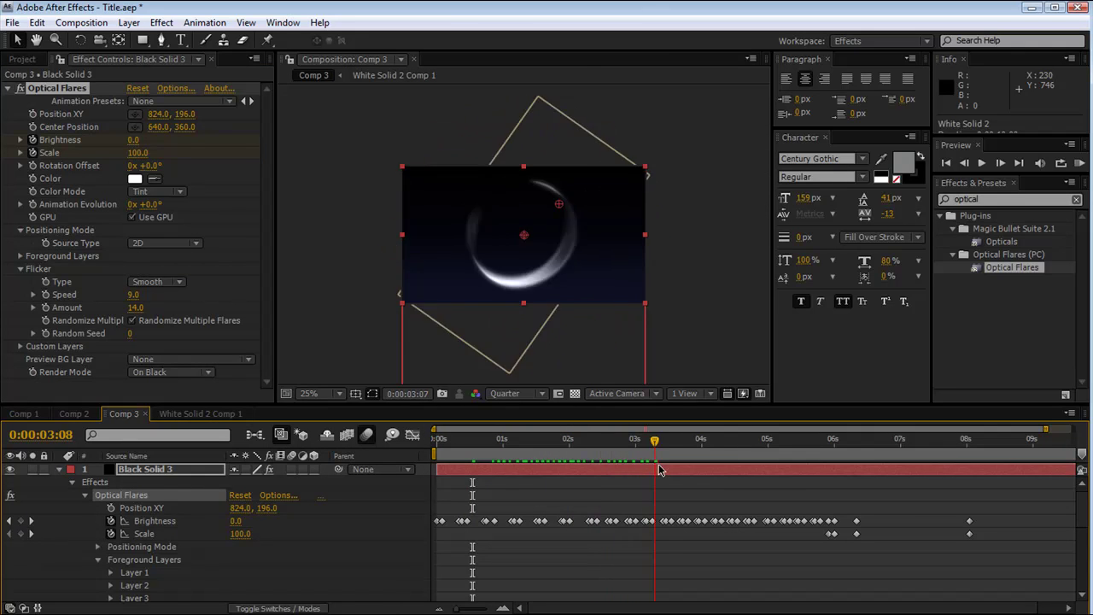
key("Home")
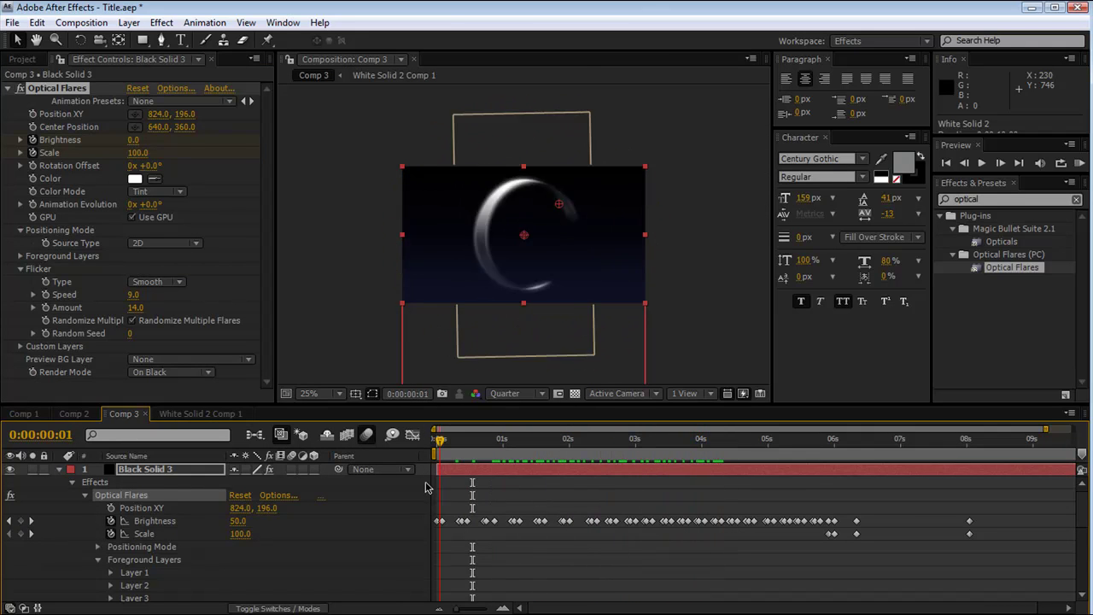
key("period")
key("comma")
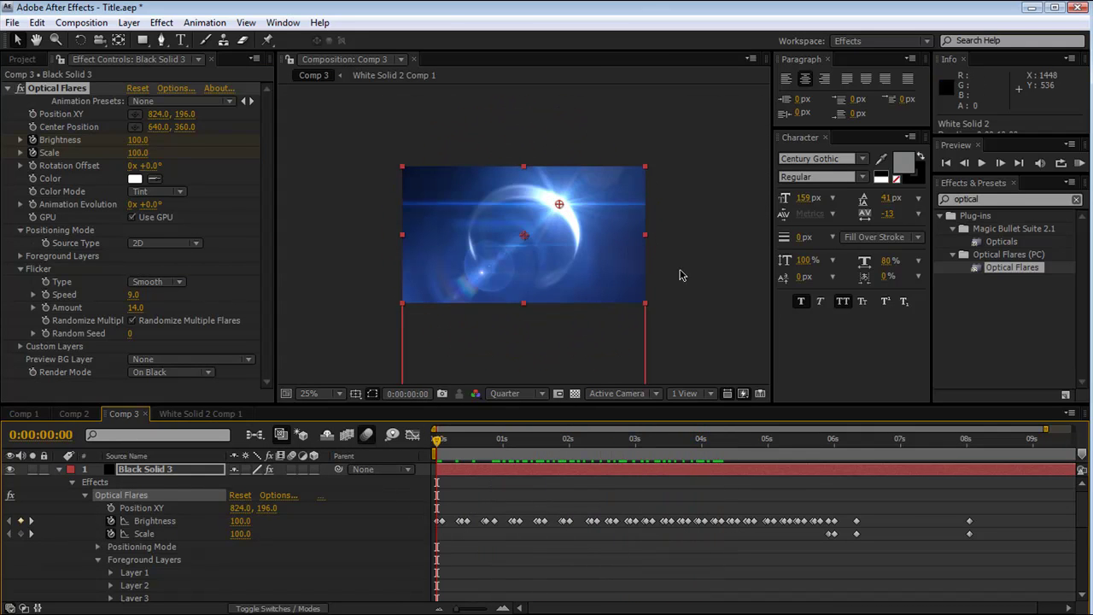
left_click_drag(463, 445, 120, 419)
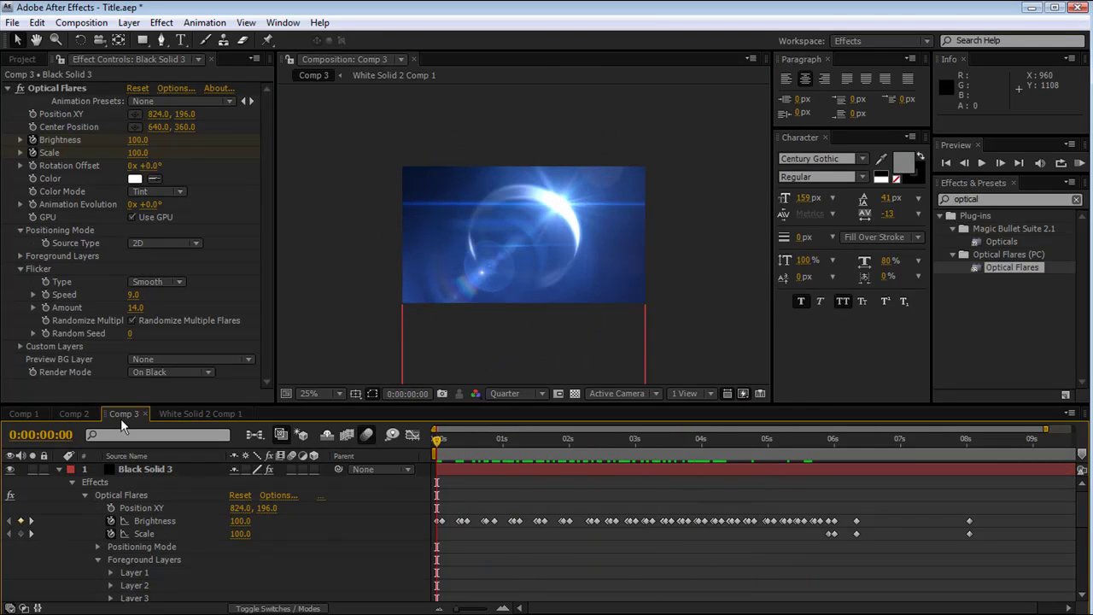
- Collapse the expanded layer properties in Comp 3 and show the project's footage items with the time at the first frame
left_click_drag(437, 440, 44, 459)
left_click(58, 469)
left_click(59, 508)
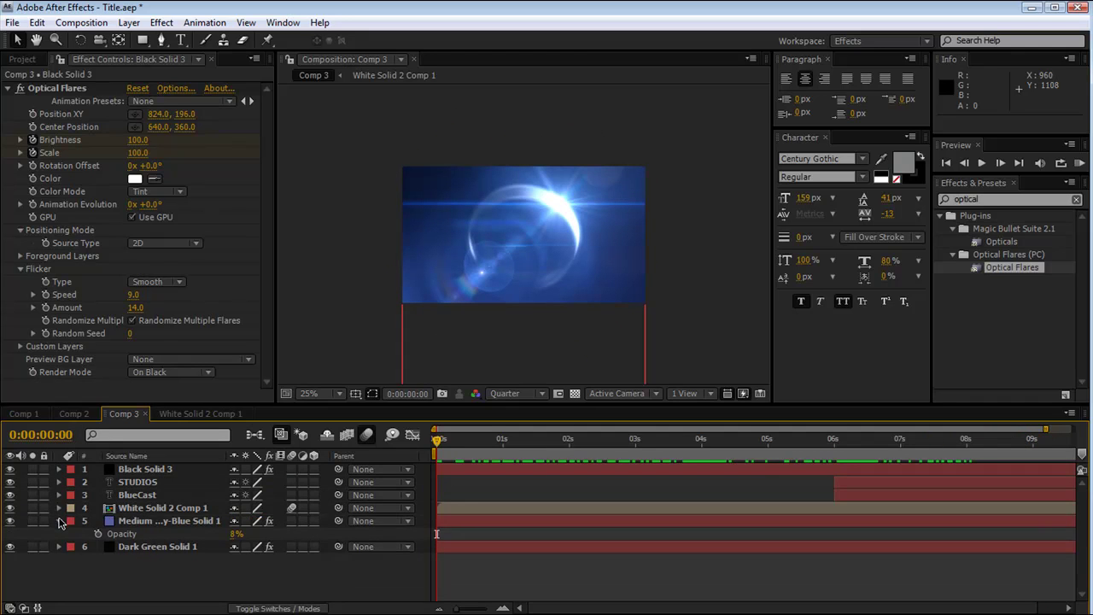
left_click(59, 521)
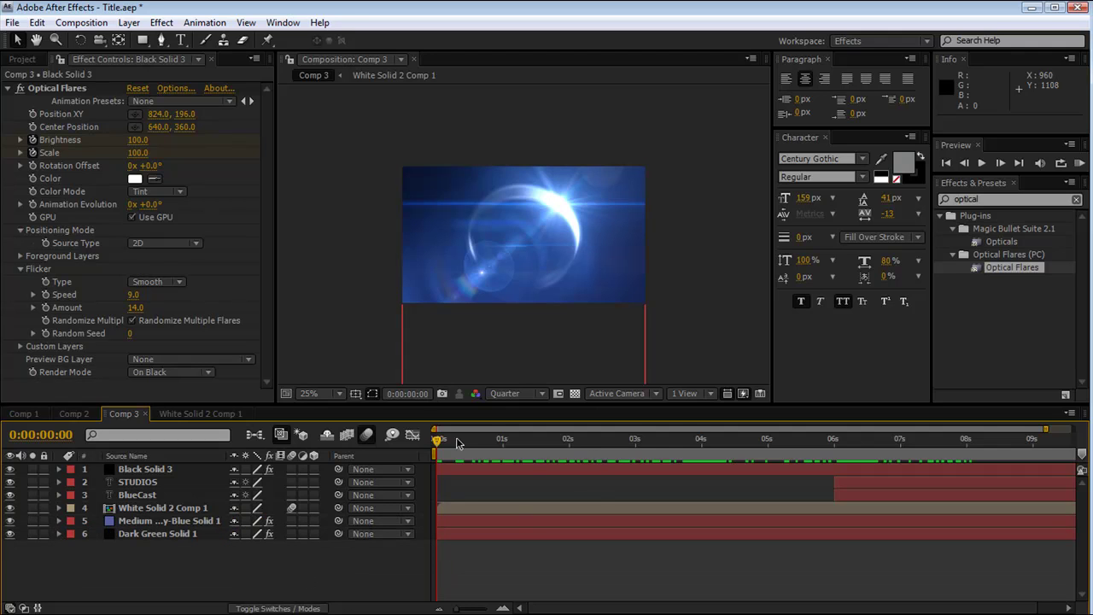
left_click(28, 59)
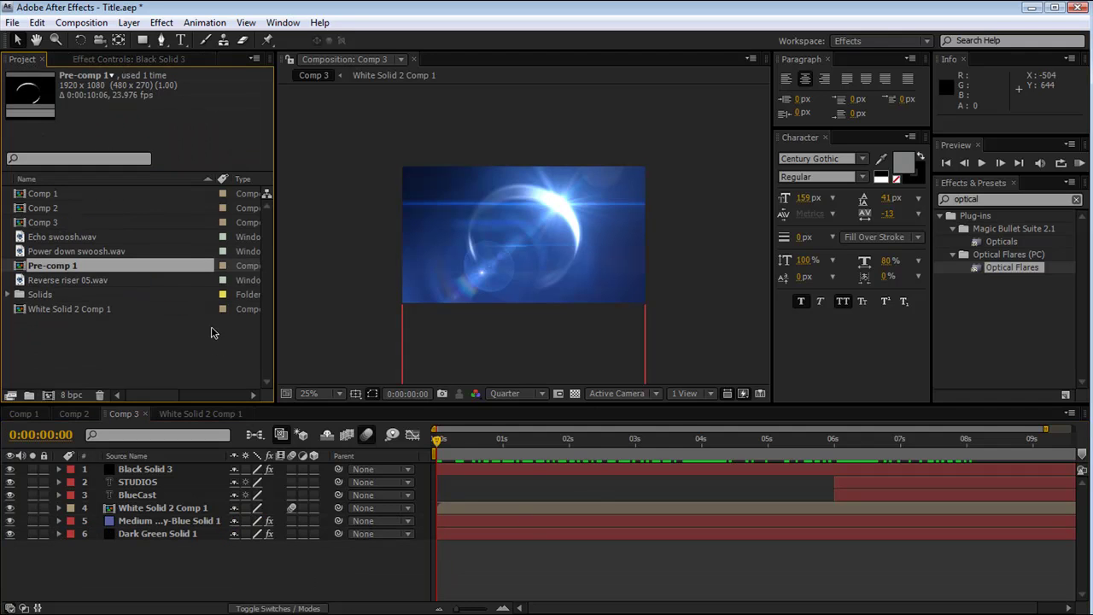
left_click_drag(437, 441, 388, 461)
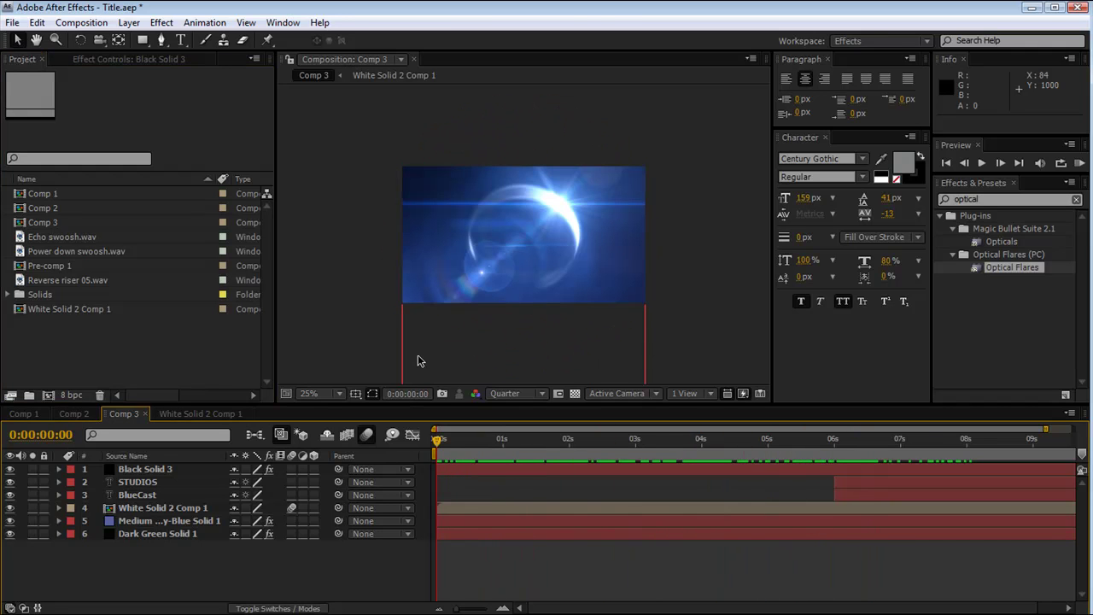
- Look through the imported sound files and add Power down swoosh.wav below all layers in Comp 3, starting at 0:00:00:00
left_click(86, 281)
left_click(89, 253)
left_click(86, 238)
left_click(87, 251)
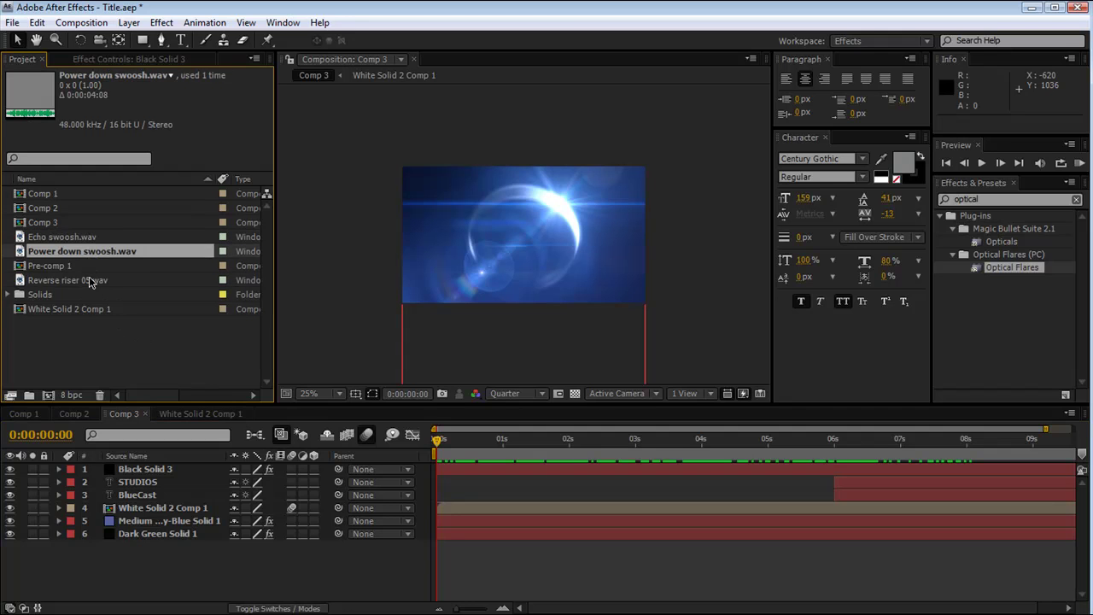
left_click(90, 280)
left_click(104, 254)
left_click(88, 240)
left_click(89, 252)
left_click(99, 241)
left_click(96, 253)
left_click(94, 240)
left_click_drag(108, 253, 451, 522)
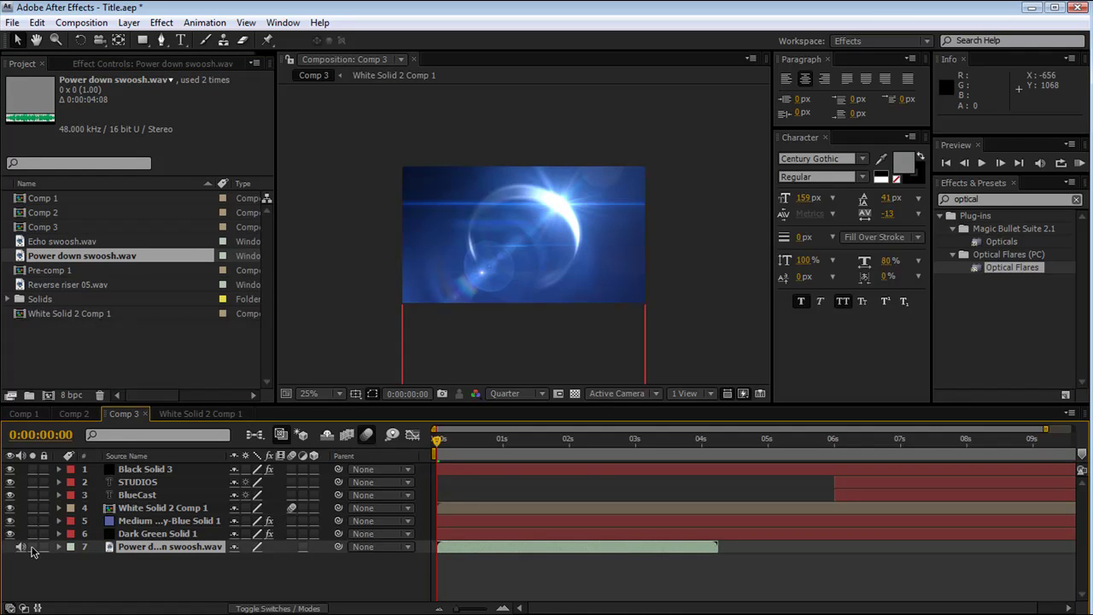
- Preview the soloed Power down swoosh.wav layer's sound and return to the first frame
left_click(982, 162)
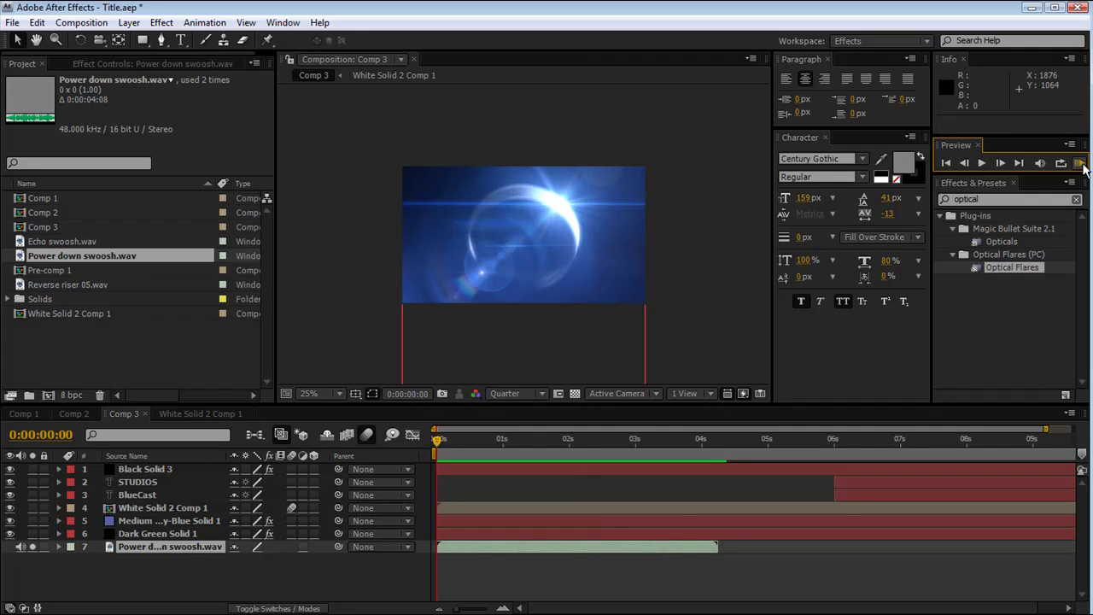
left_click(982, 164)
left_click(478, 441)
left_click_drag(568, 455, 422, 483)
- Time-reverse the Power down swoosh.wav layer and reveal its audio waveform
right_click(519, 543)
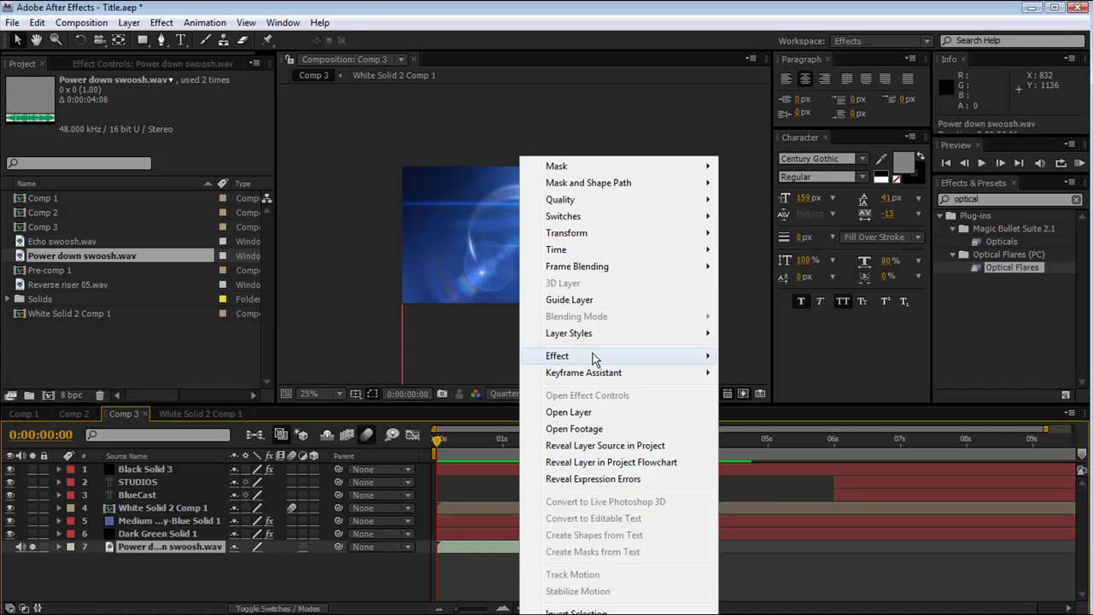
mouse_move(607, 250)
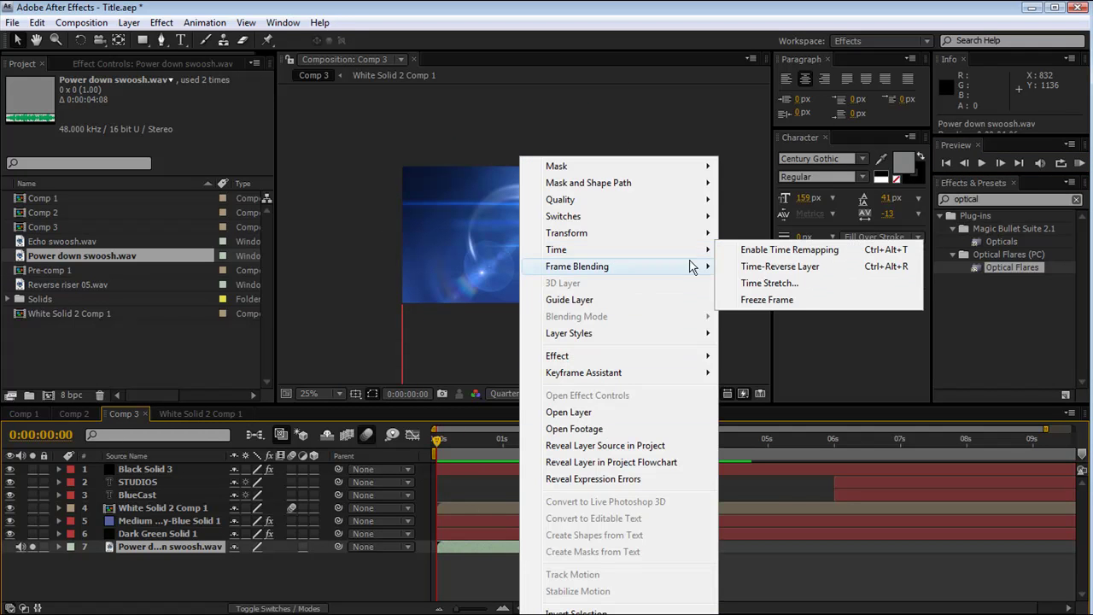
left_click(749, 268)
left_click(441, 441)
left_click_drag(440, 441, 707, 450)
key("l")
key("l")
- Move the reversed swoosh layer to start at about 2 seconds, placing its waveform peak at the title reveal
left_click_drag(705, 443, 456, 505)
left_click_drag(510, 530, 645, 530)
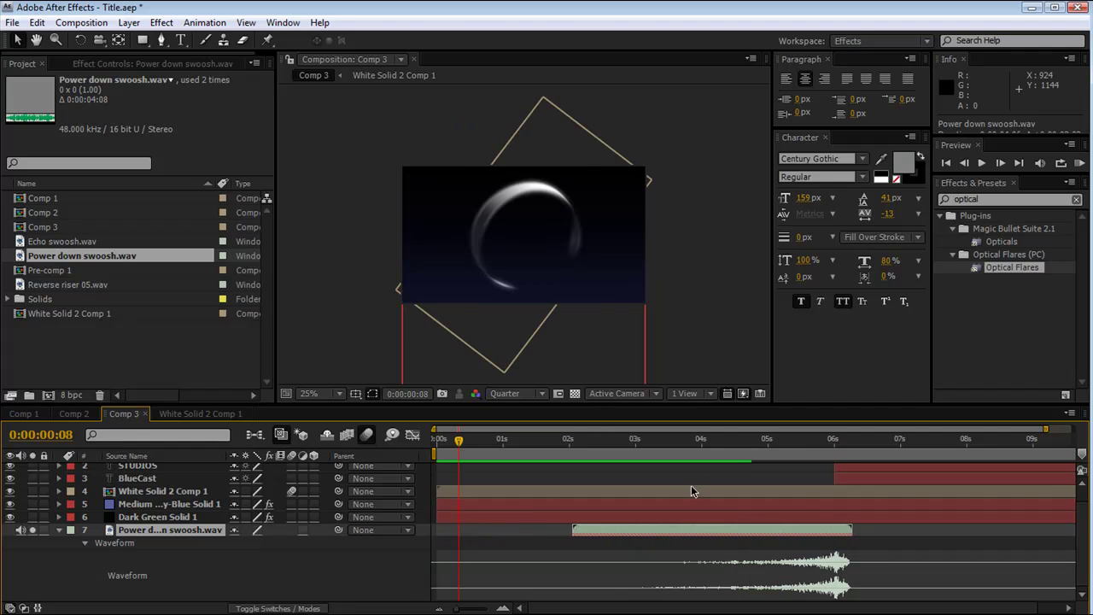
left_click_drag(820, 440, 632, 463)
- Play a RAM preview of the reversed swoosh against the flare flashes and return to the first frame
left_click(1080, 162)
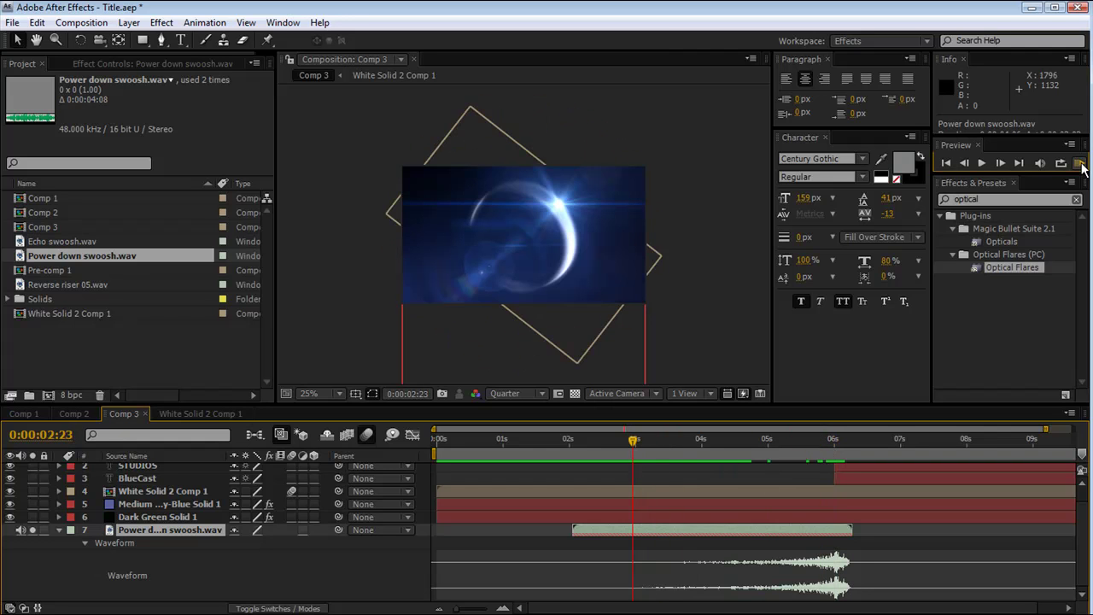
left_click(981, 162)
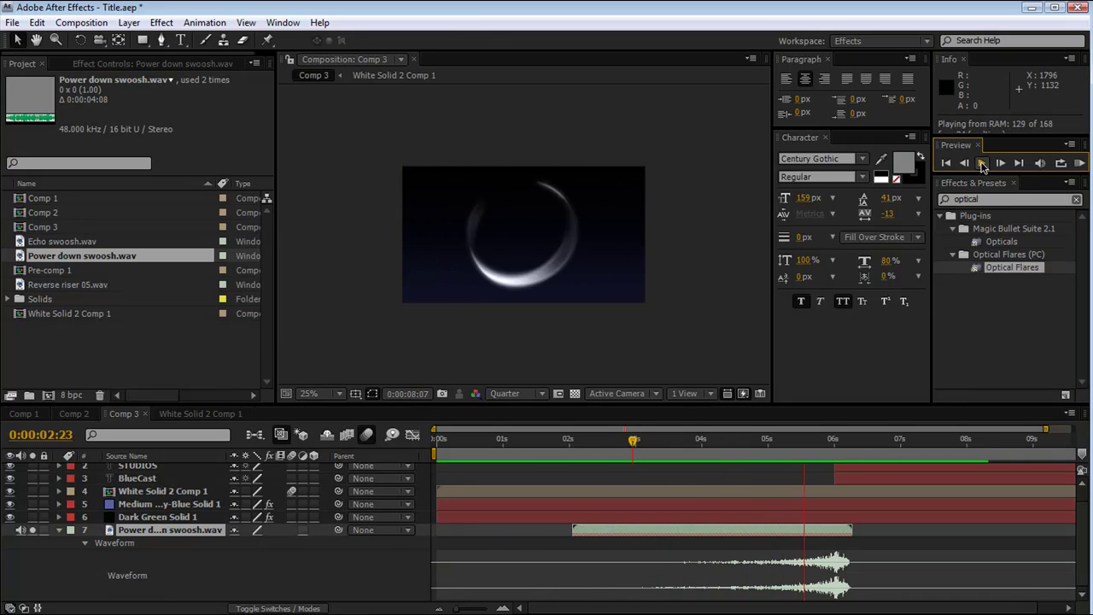
left_click(981, 163)
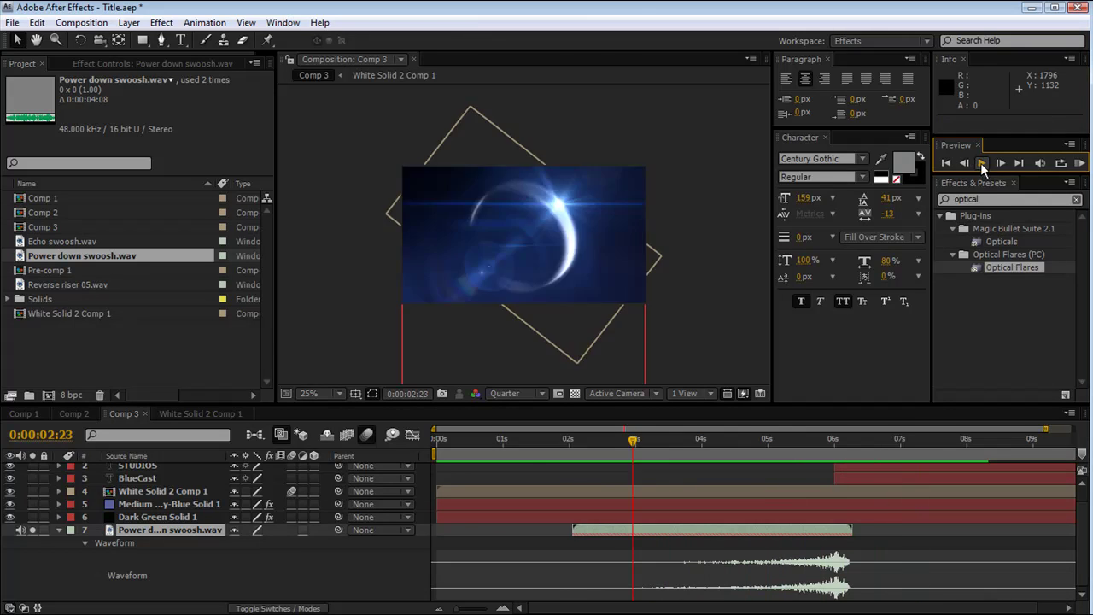
mouse_move(613, 450)
left_mouse_down()
mouse_move(811, 452)
mouse_move(629, 464)
left_mouse_up()
key("Home")
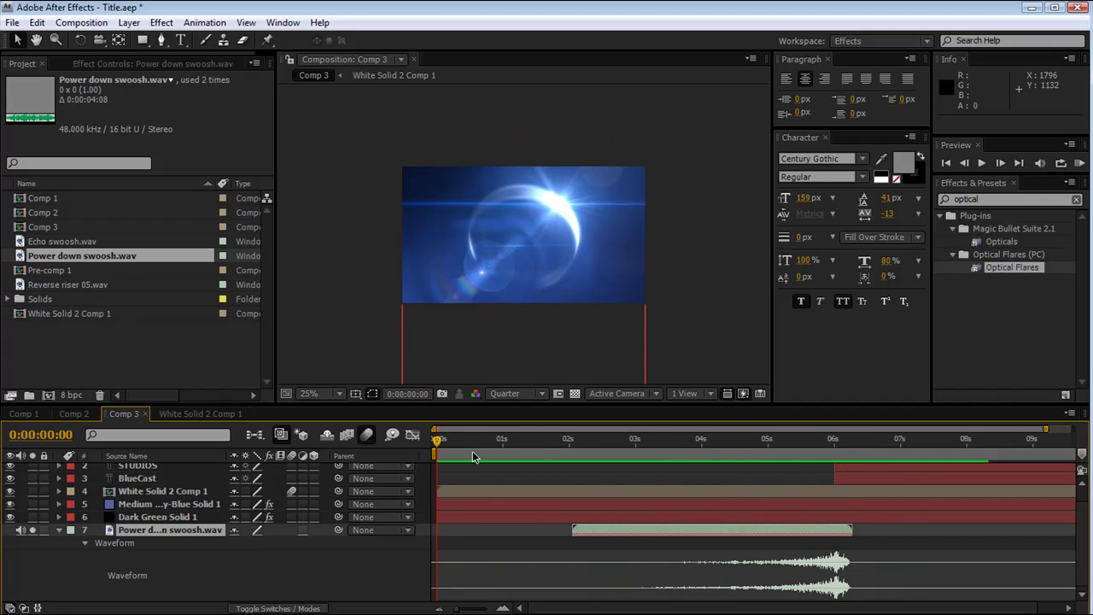
- Collapse the swoosh layer, add Reverse riser 05.wav as the lowest layer at 0:00:00:00, and show its waveform
left_click(58, 529)
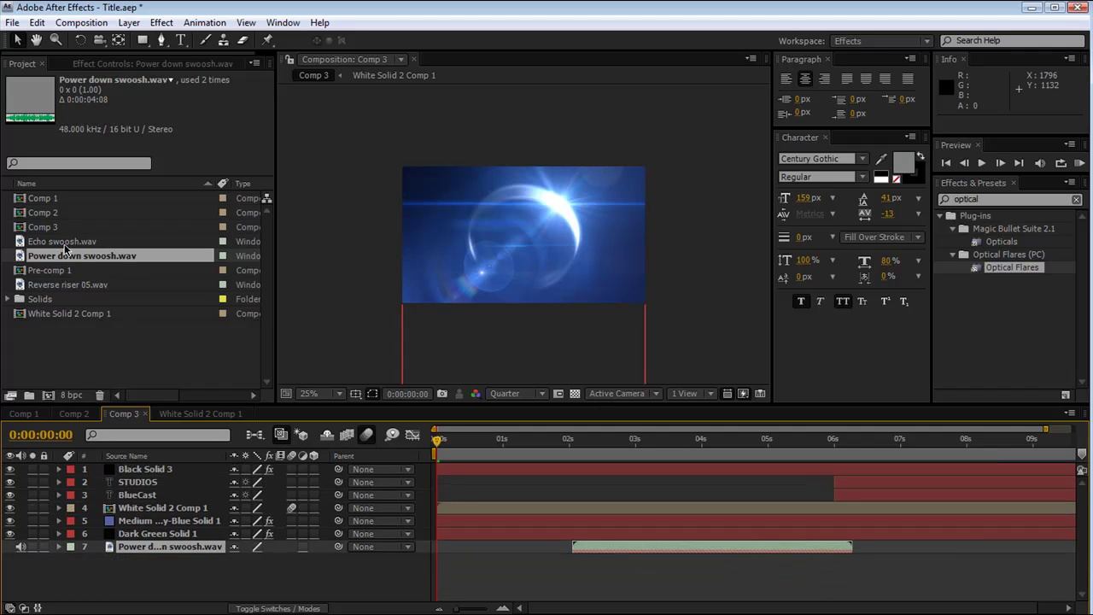
left_click_drag(71, 285, 198, 580)
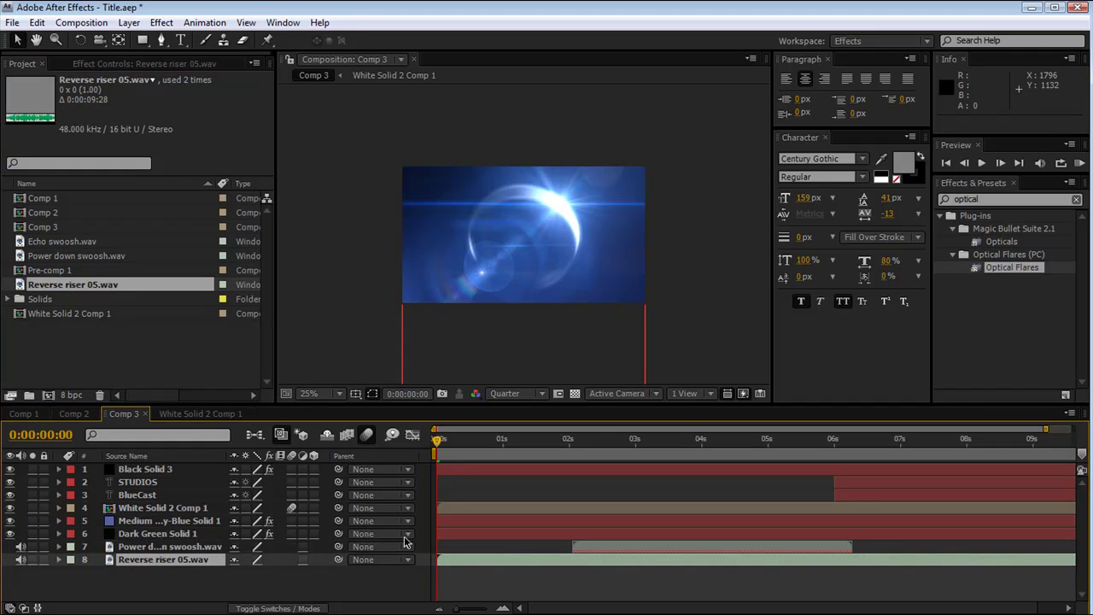
key("l")
key("l")
scroll(582, 510, "down", 2)
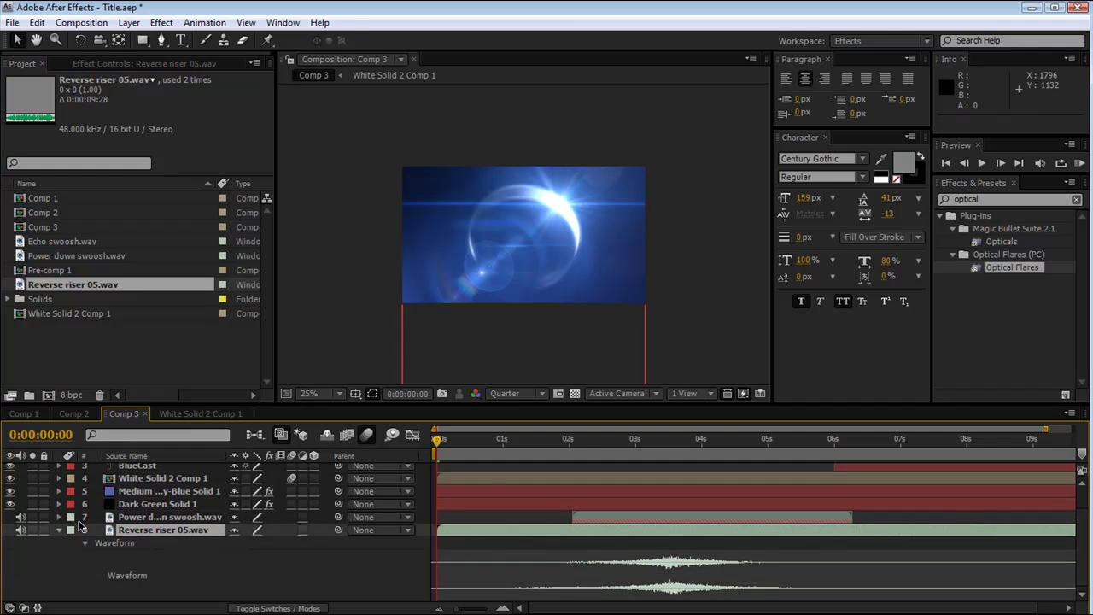
scroll(38, 537, "up", 2)
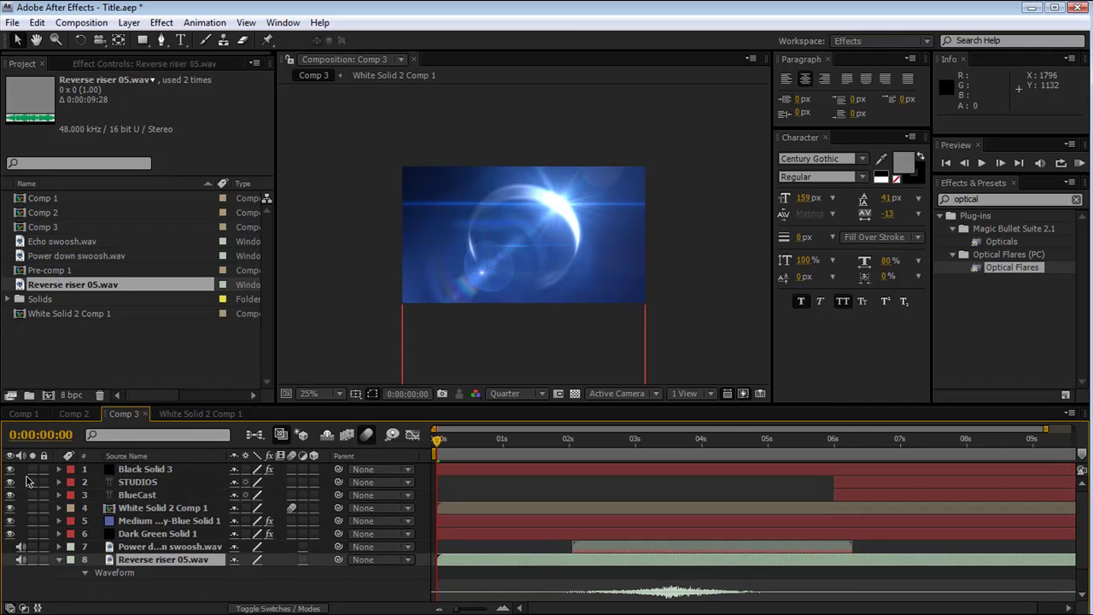
- Hide all six visual layers, solo the Reverse riser 05.wav layer, and preview its sound
left_click_drag(12, 474, 12, 541)
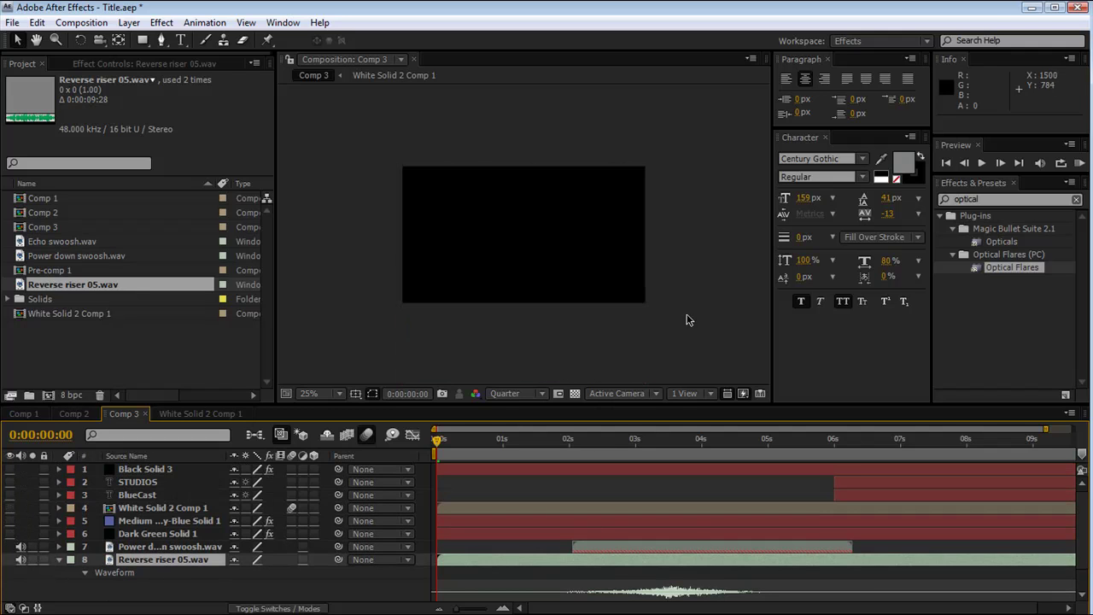
left_click(34, 559)
left_click(1079, 162)
left_click(983, 162)
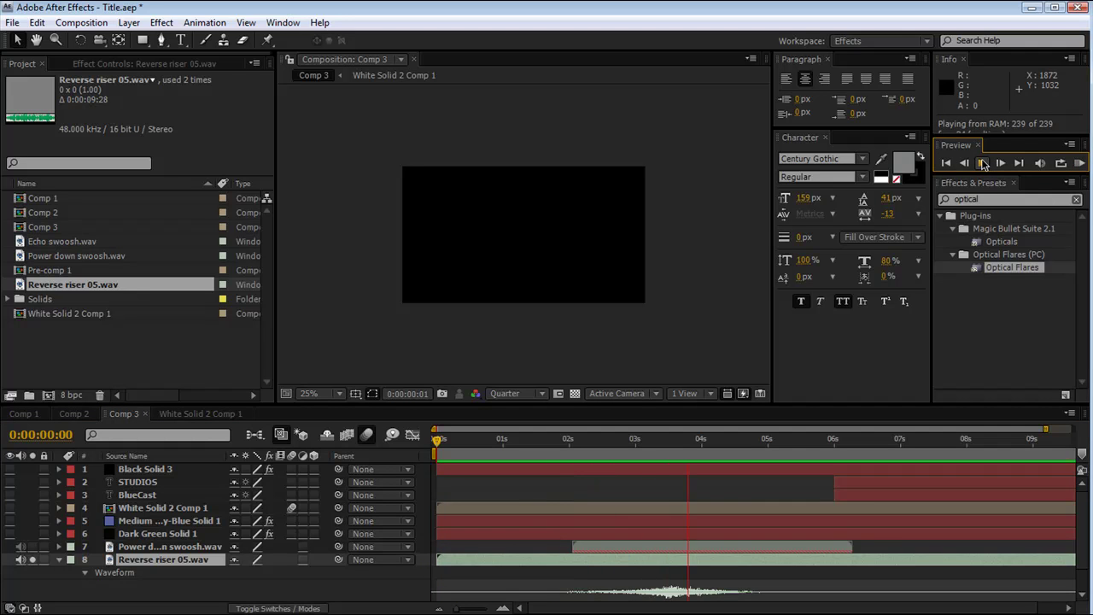
left_click(984, 163)
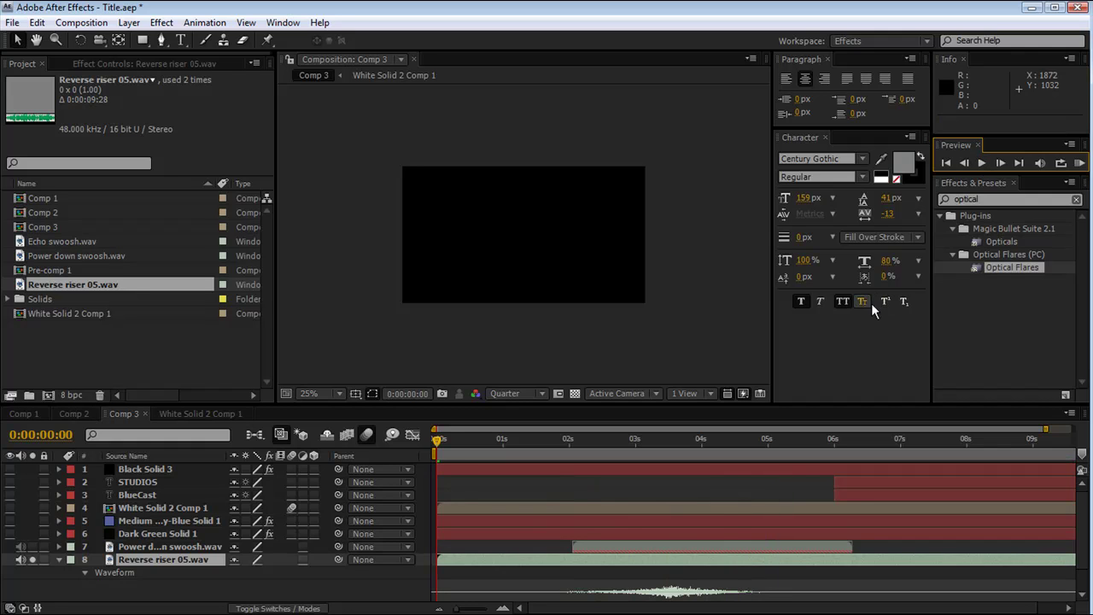
- Move the Reverse riser 05.wav layer to start at about 2.4 seconds, aligning its waveform peak with the title's start
left_click_drag(454, 451, 837, 470)
left_click_drag(699, 561, 874, 566)
left_click_drag(837, 444, 768, 468)
left_click(597, 549)
left_click(602, 558)
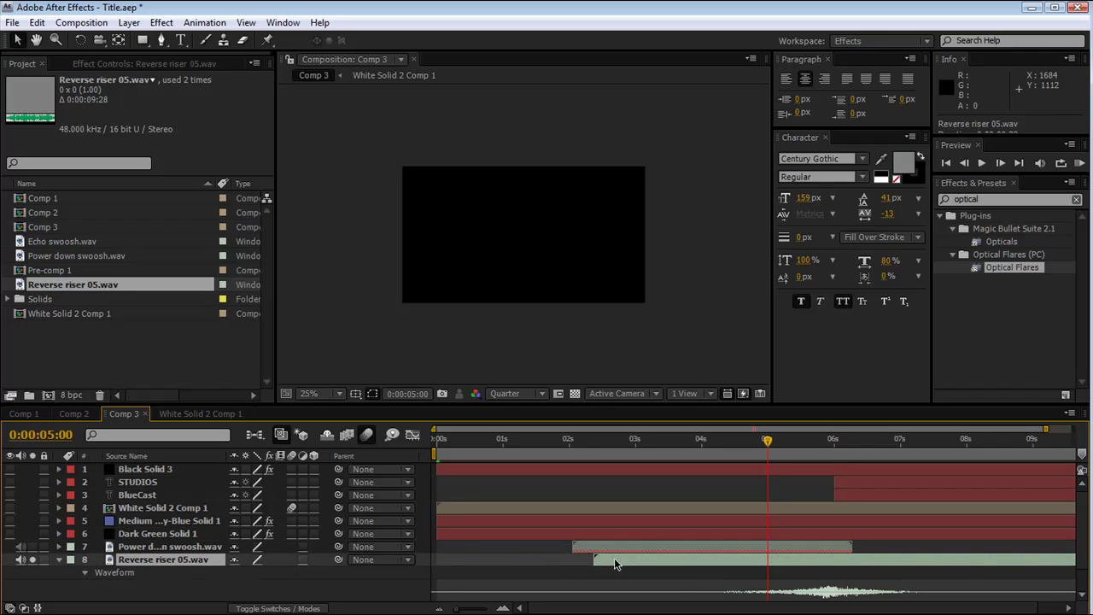
scroll(634, 564, "down", 1)
- Turn off the riser layer's solo and preview both sound layers together from the first frame
left_click_drag(455, 437, 381, 455)
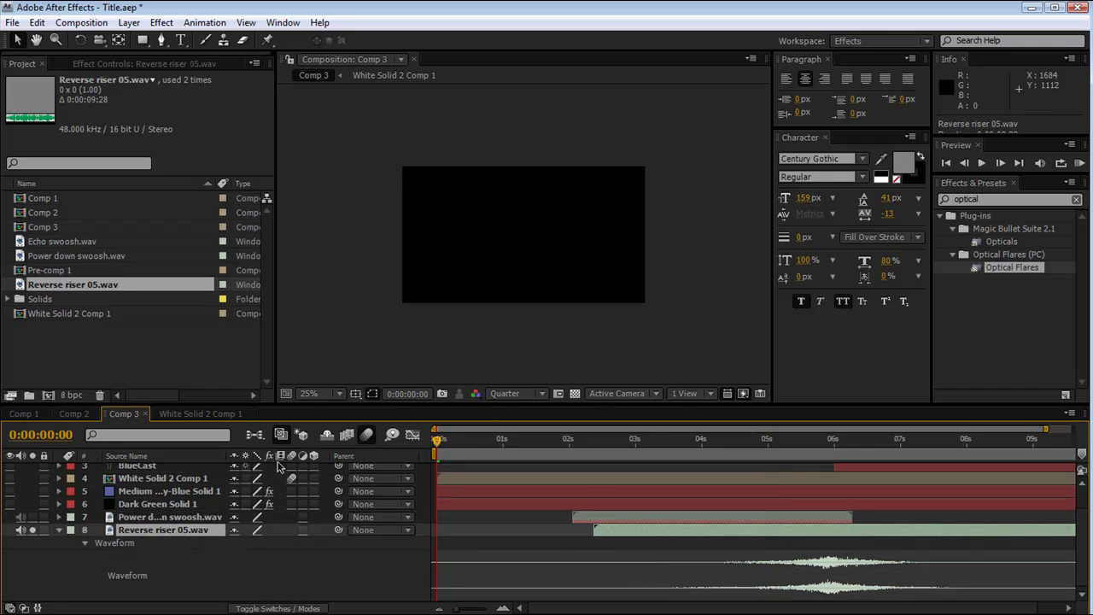
left_click(1078, 162)
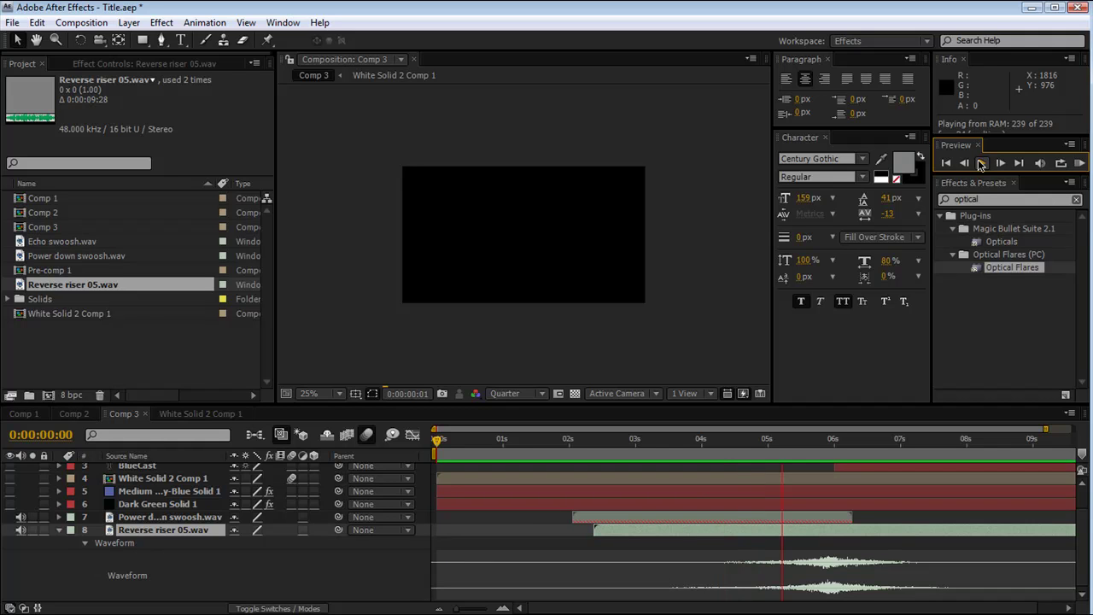
left_click(981, 163)
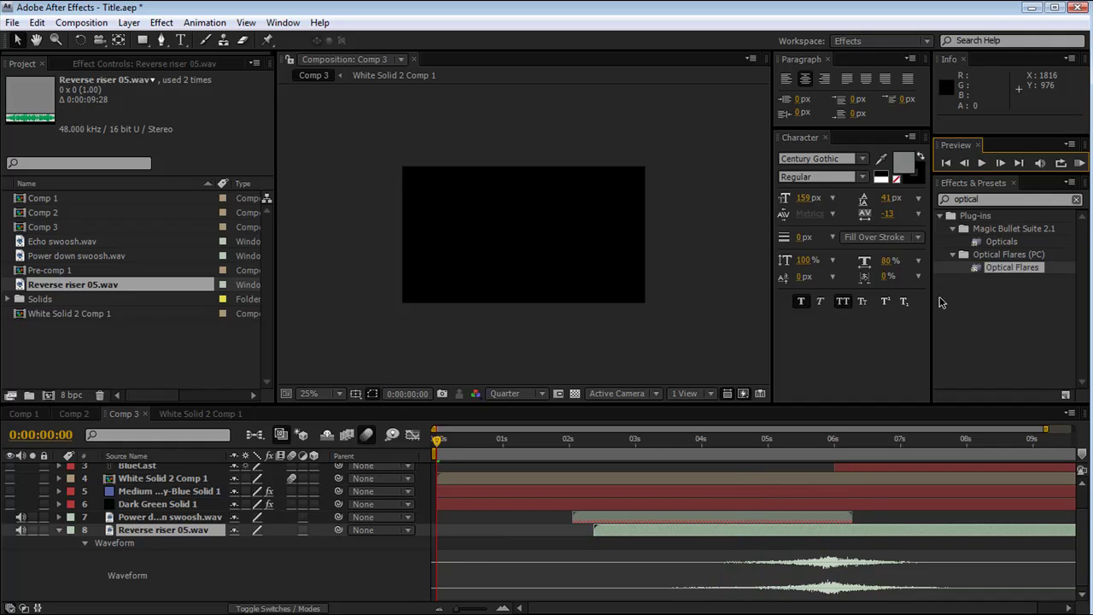
- Duplicate the Reverse riser 05.wav layer and time-stretch the copy to 200%, holding its layer in-point
left_click(739, 529)
key("ctrl+v")
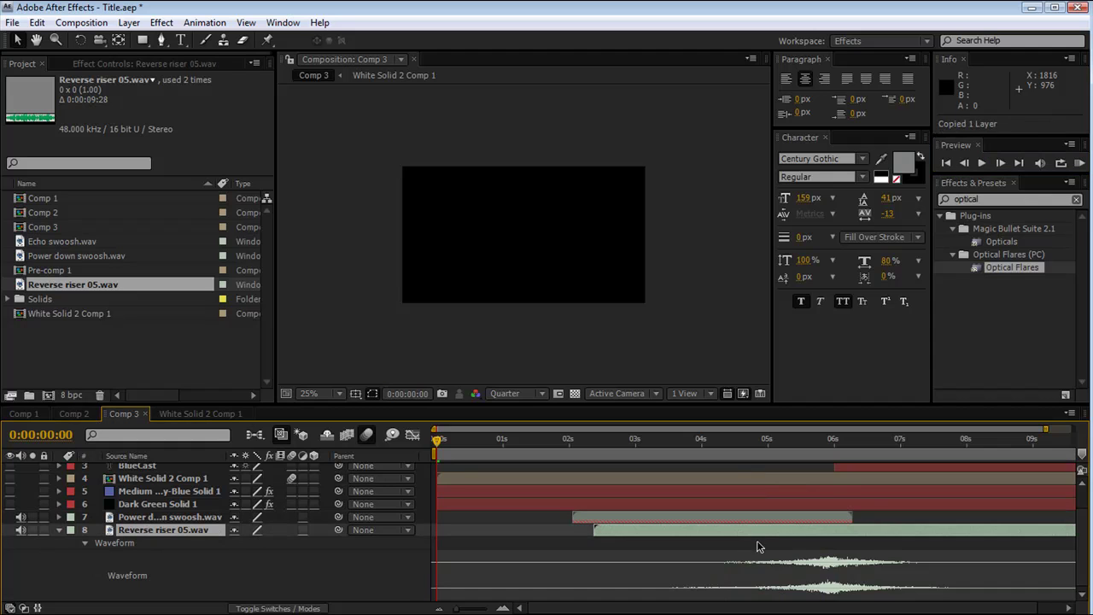
right_click(732, 529)
right_click(704, 516)
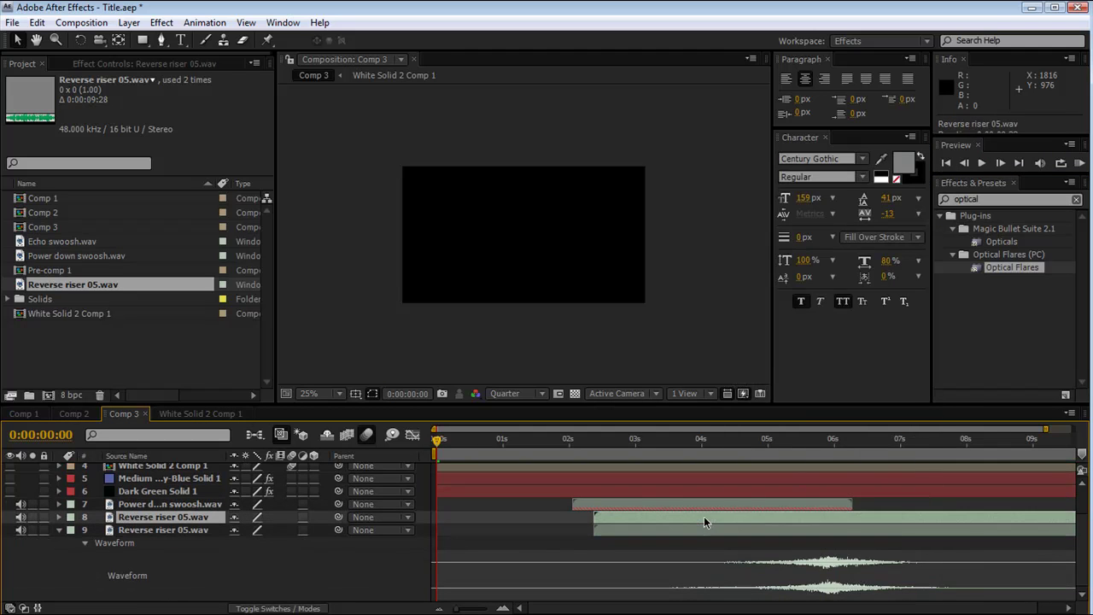
mouse_move(809, 251)
left_click(671, 282)
type("200")
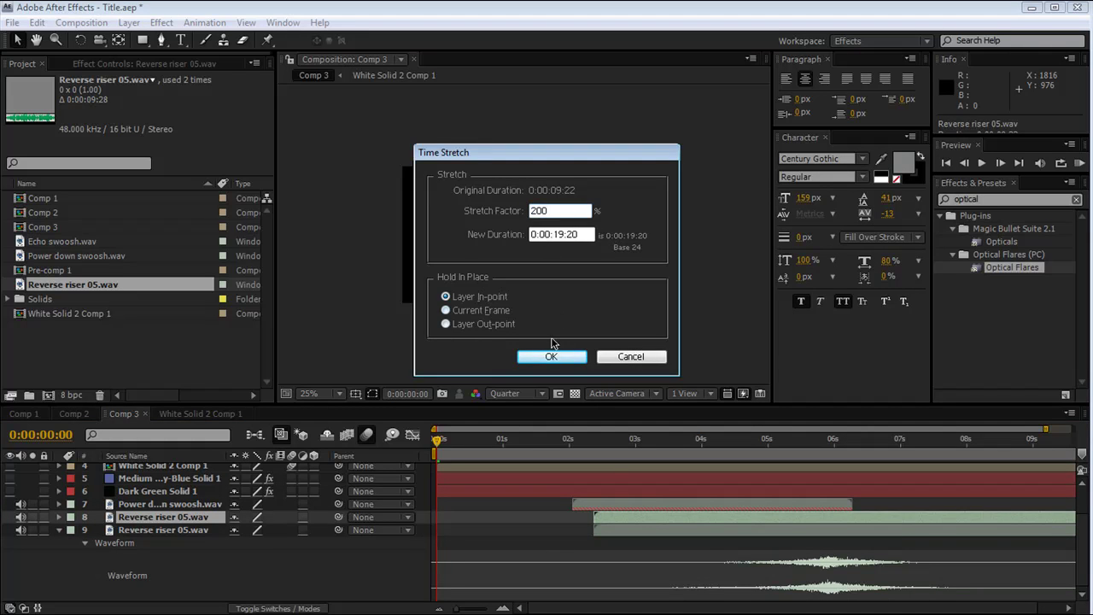
left_click(550, 356)
- Show the stretched riser copy's waveform and move the layer earlier so its peak matches the original riser's at about 6 seconds
left_click_drag(653, 518, 486, 517)
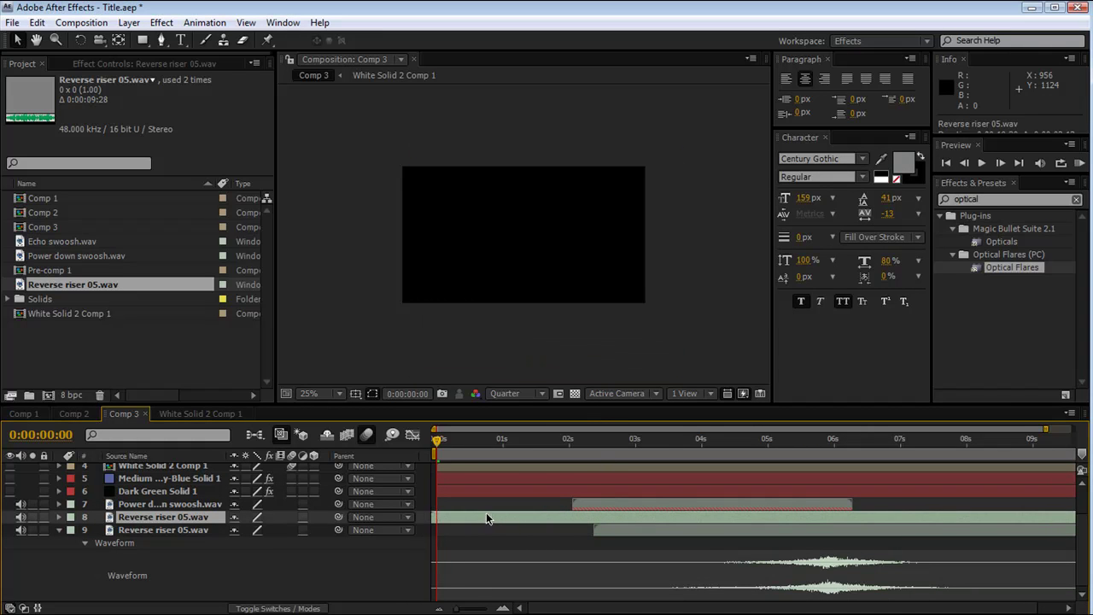
key("l")
key("l")
scroll(671, 527, "down", 1)
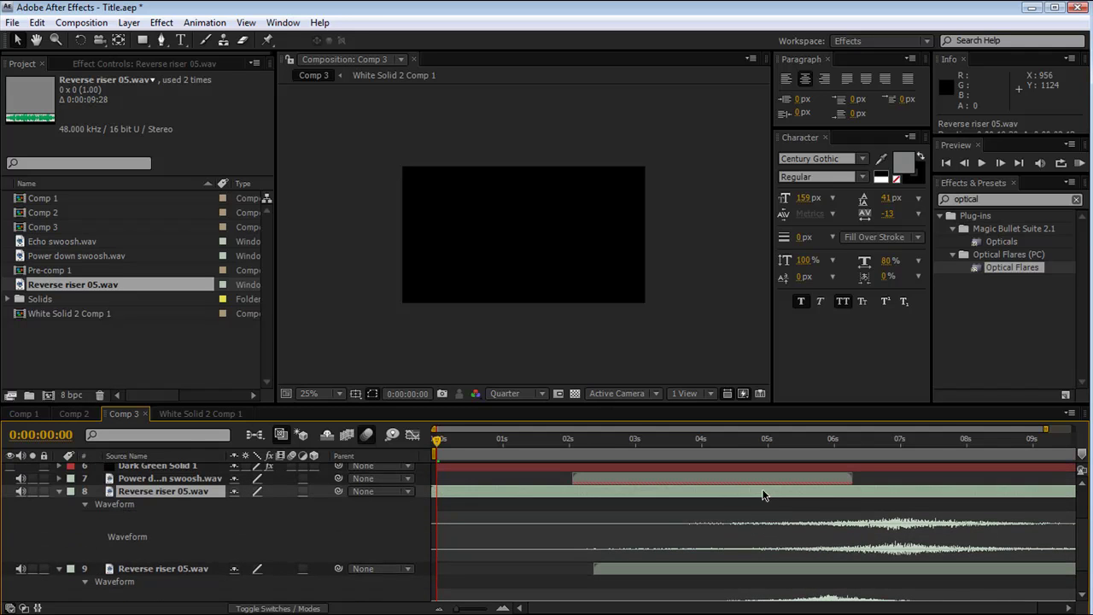
left_click_drag(721, 497, 708, 499)
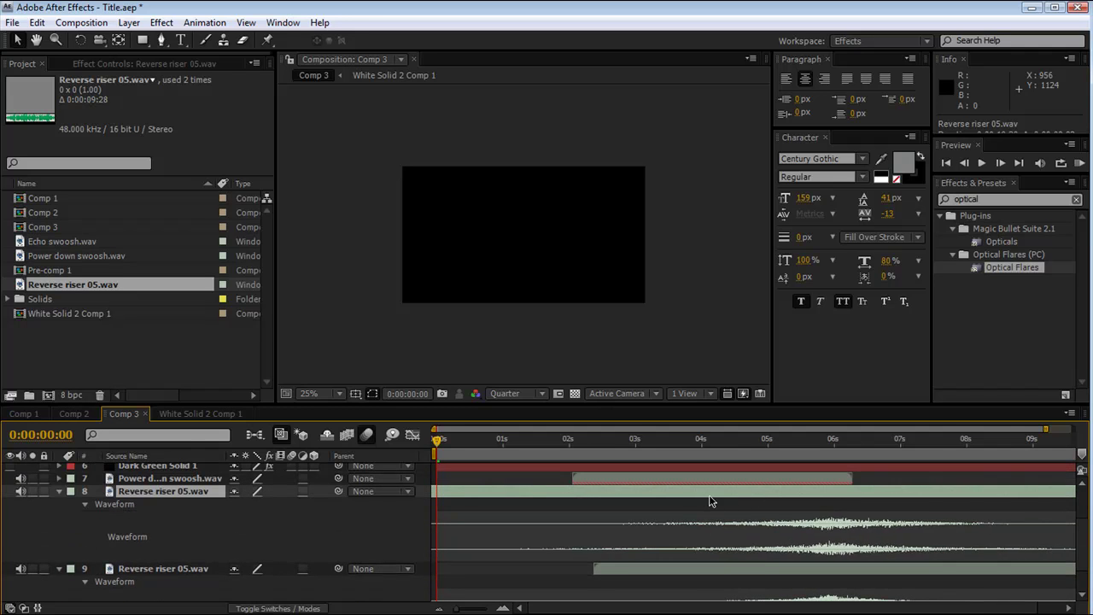
scroll(768, 512, "down", 1)
left_click_drag(828, 446, 406, 458)
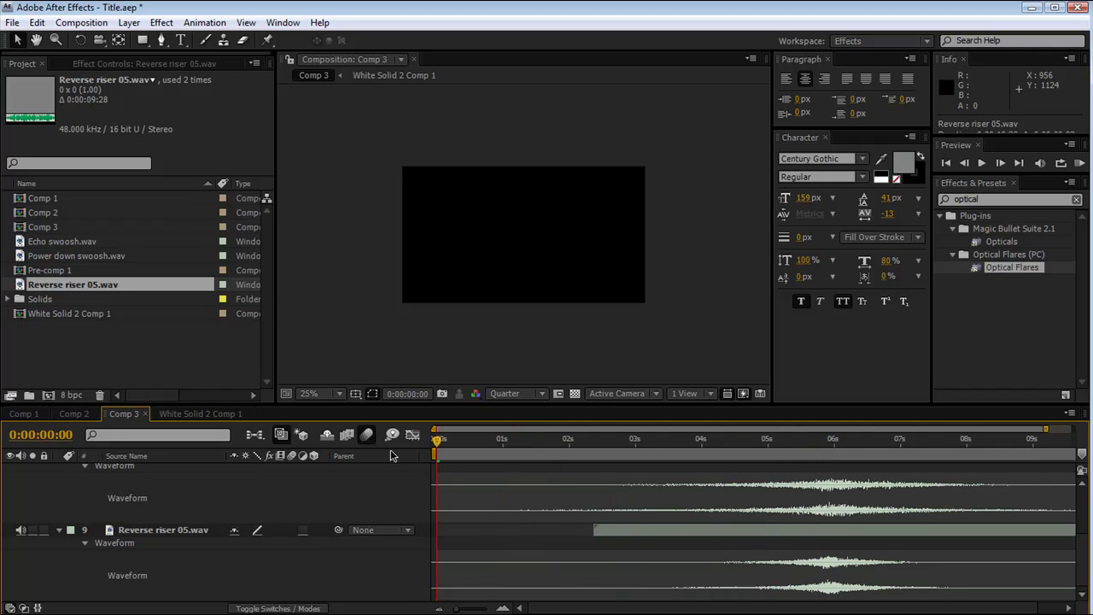
- Preview the swoosh and both riser layers together from the first frame
left_click(1079, 163)
left_click(982, 165)
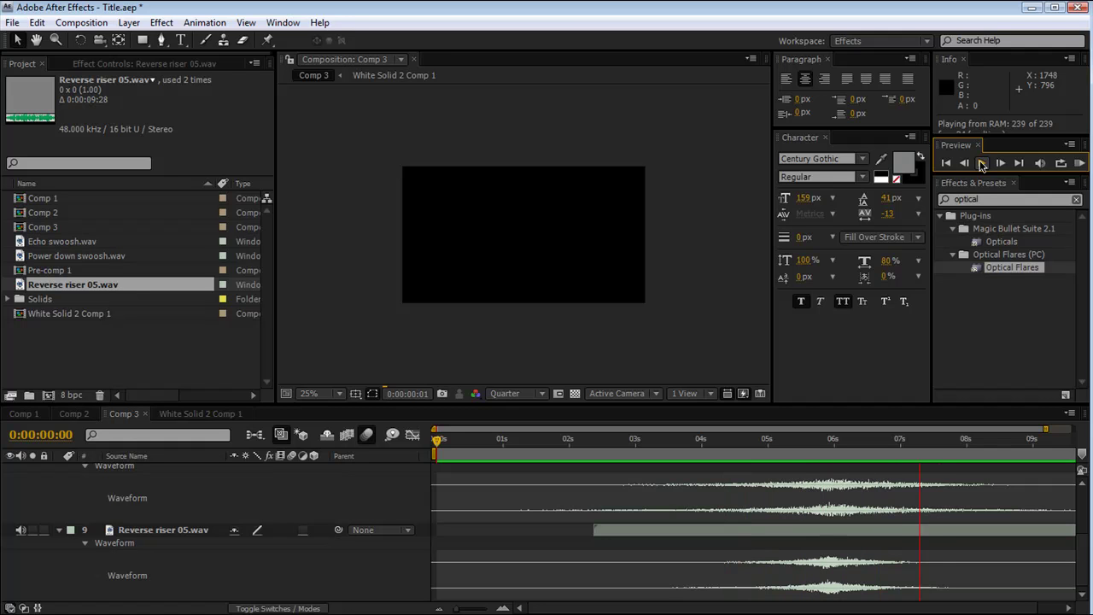
left_click(982, 164)
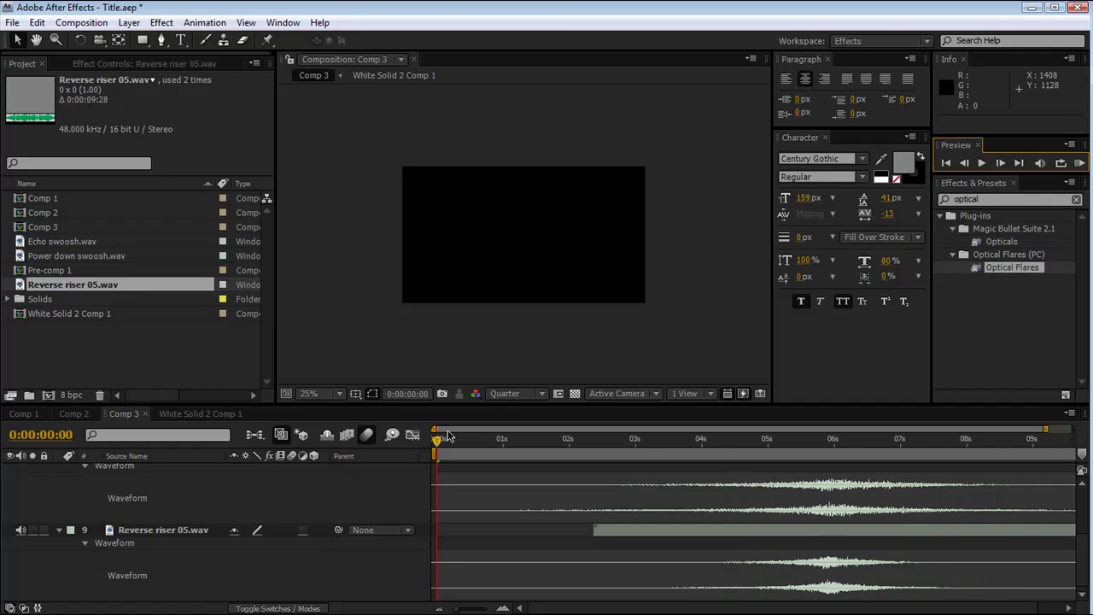
- Collapse both riser layers, then add Echo swoosh.wav as the lowest layer at 0:00:00:00 and solo it
scroll(129, 489, "up", 3)
left_click(58, 531)
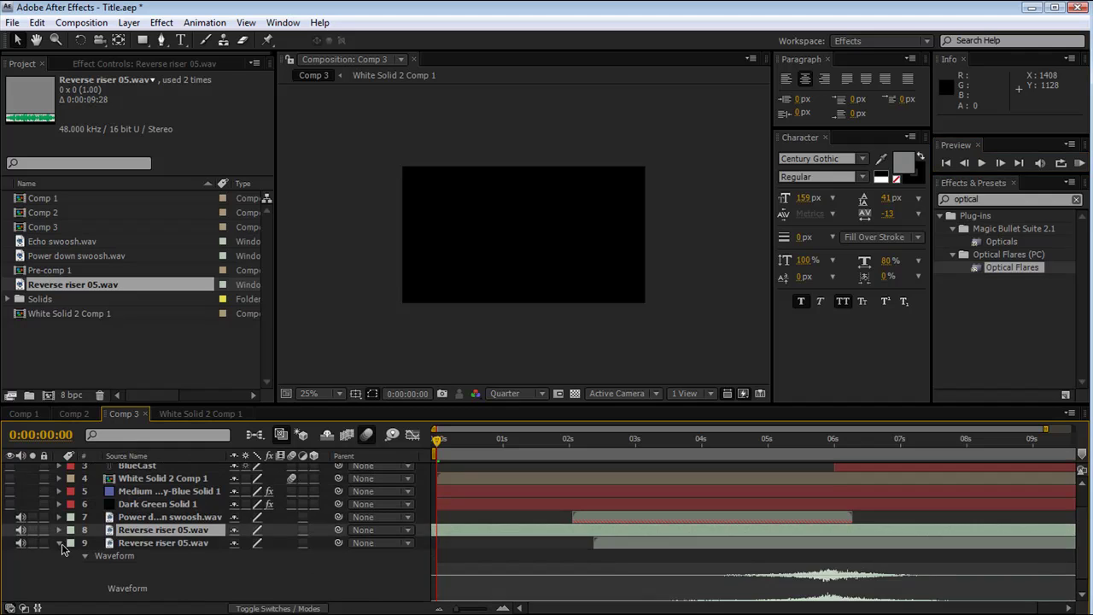
scroll(286, 537, "up", 1)
left_click_drag(458, 437, 426, 483)
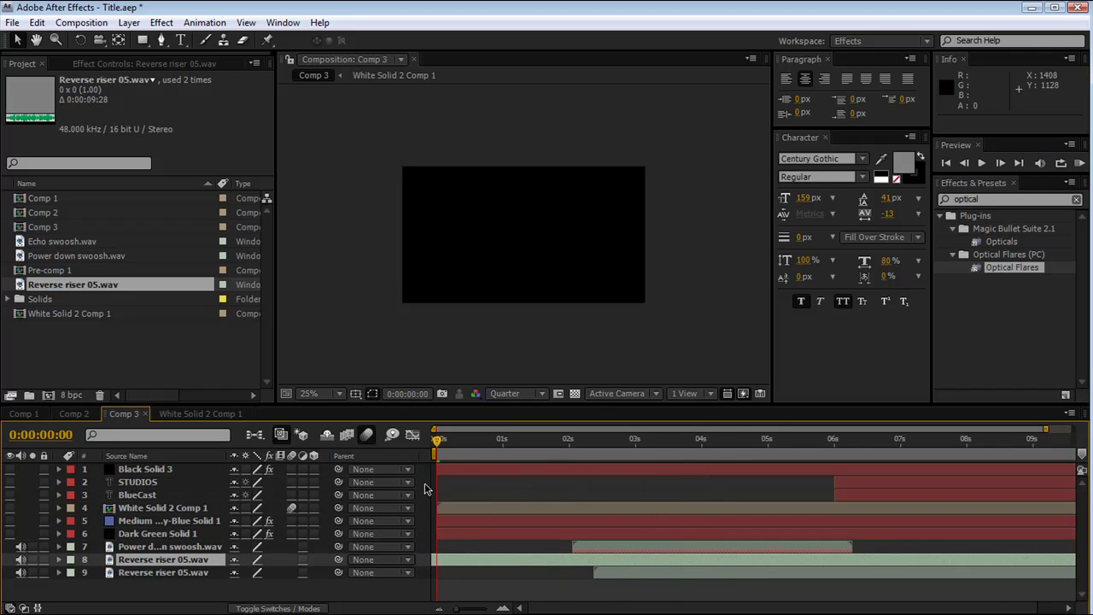
left_click(81, 243)
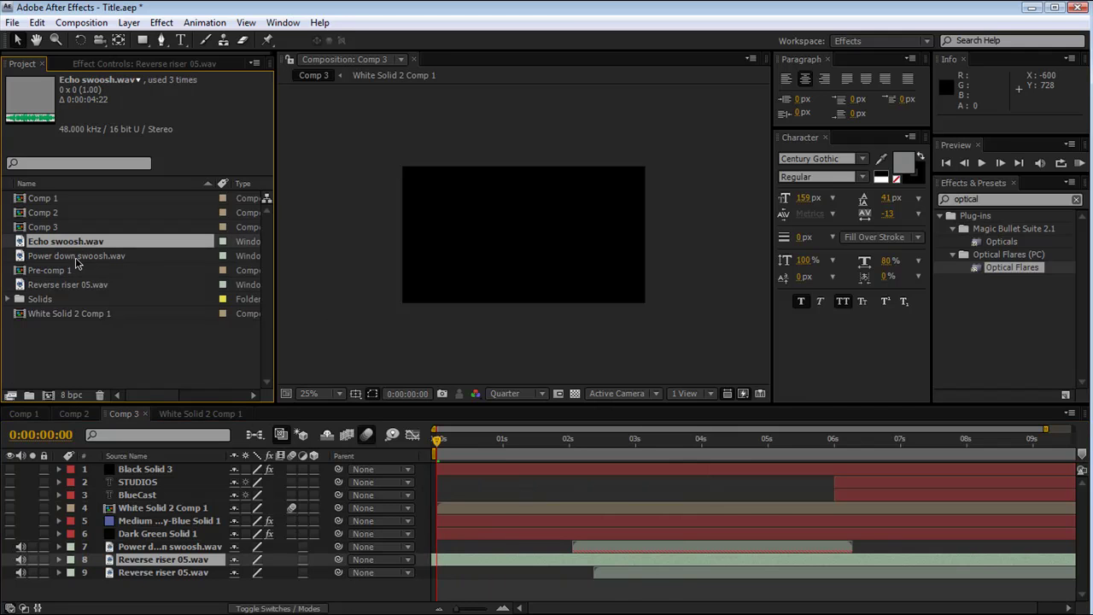
left_click_drag(77, 245, 141, 568)
left_click(32, 585)
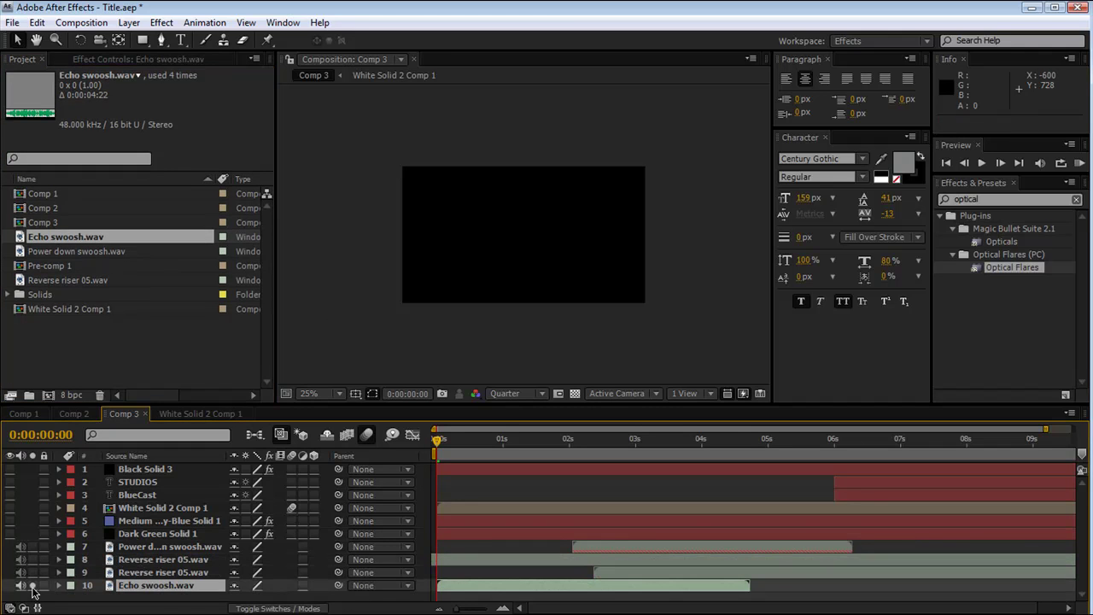
- Preview the soloed Echo swoosh.wav layer twice from the first frame
left_click(1079, 163)
left_click(982, 162)
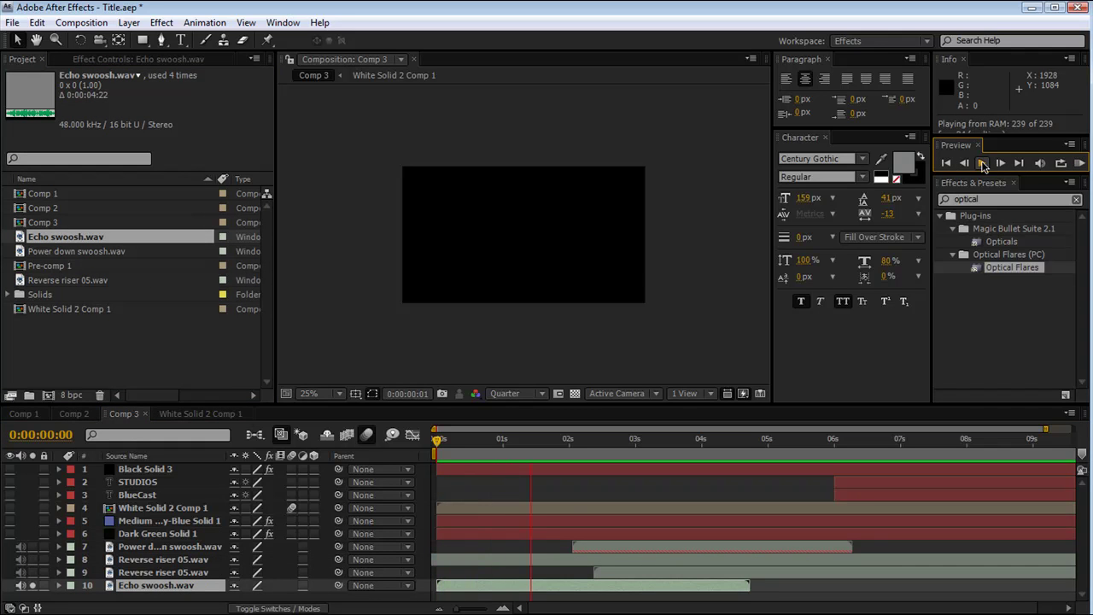
left_click(982, 164)
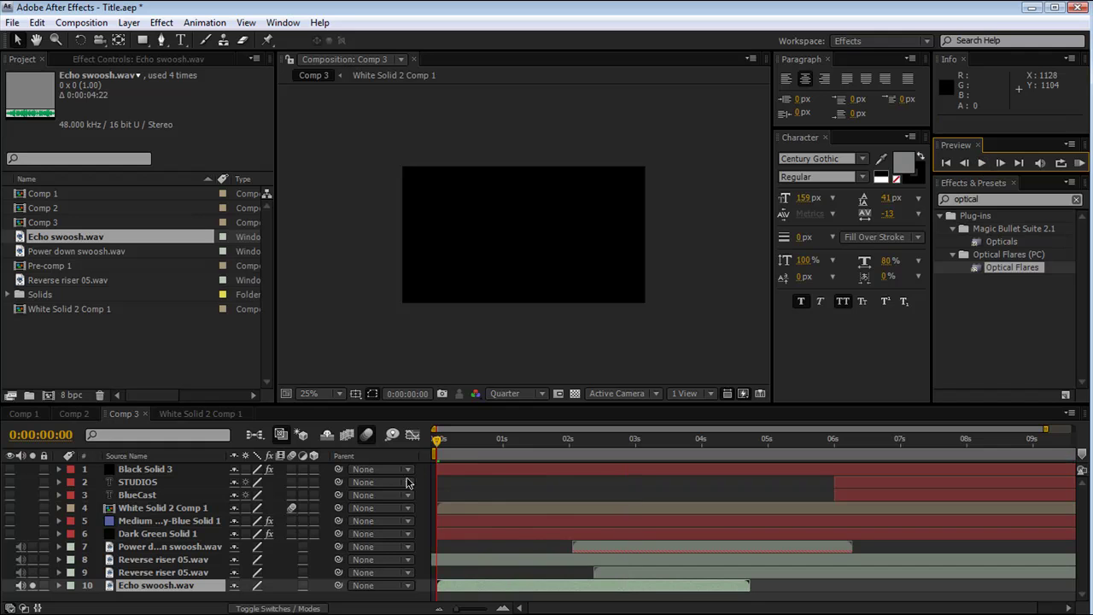
left_click(1079, 162)
left_click(982, 163)
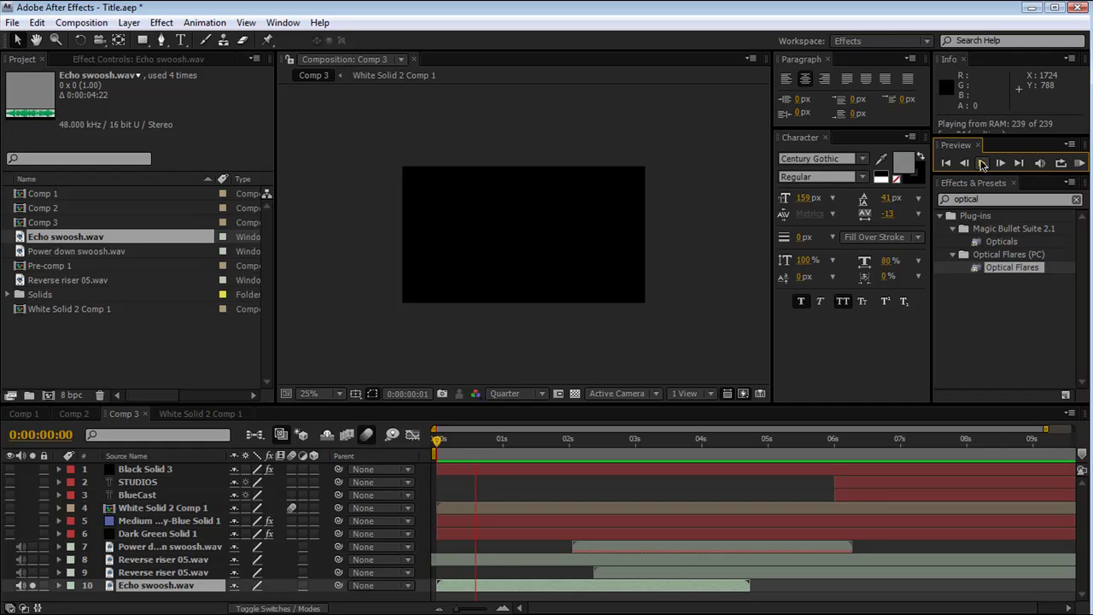
left_click(981, 164)
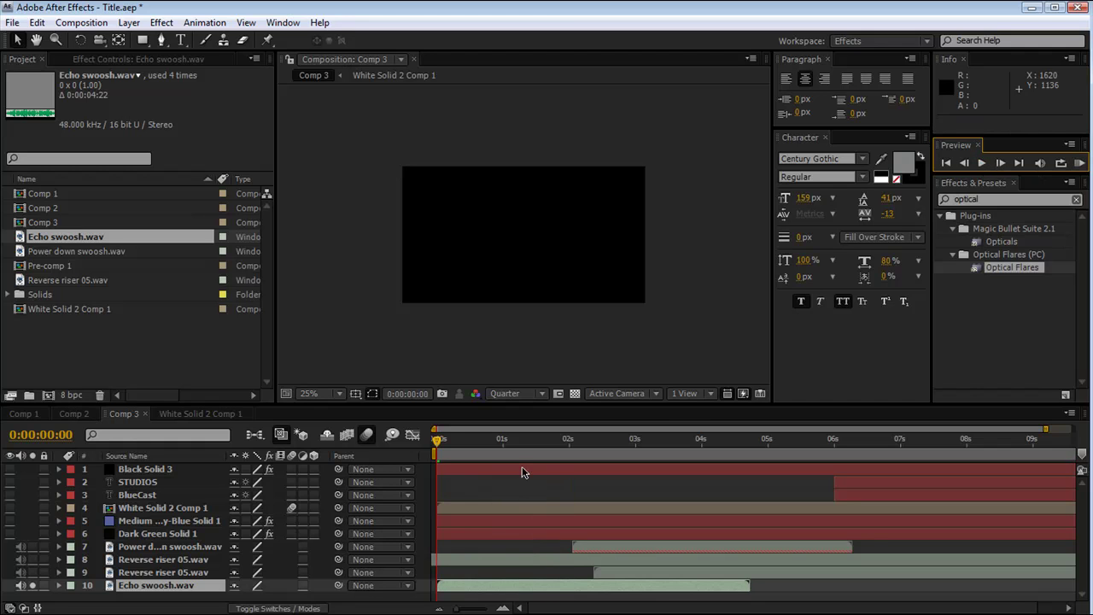
- Duplicate the Echo swoosh.wav layer twice and move the three layers to start between about 3.5 and 4 seconds
right_click(495, 589)
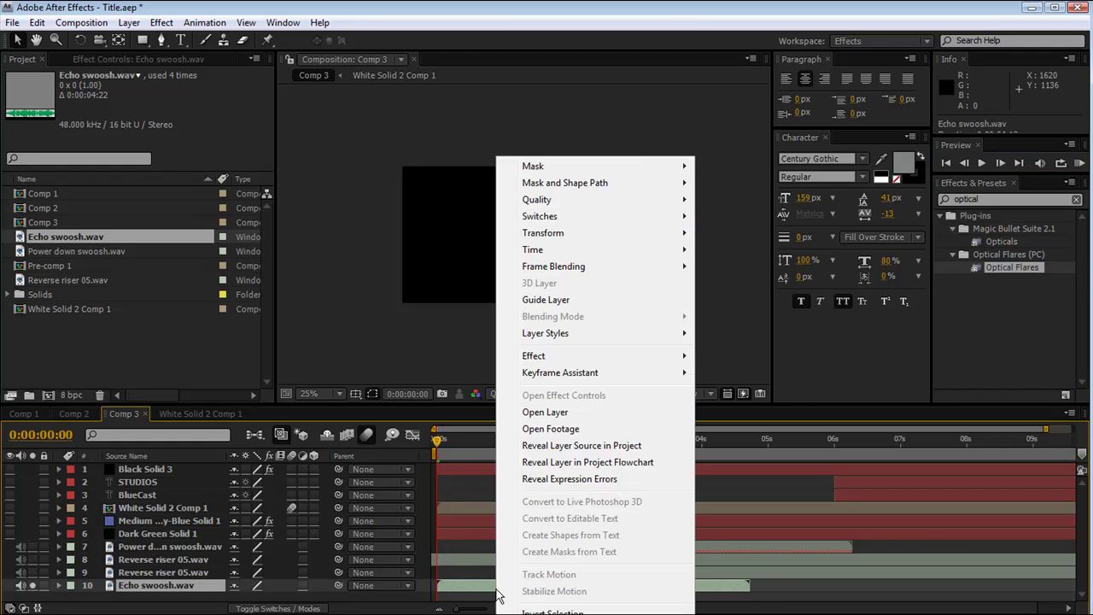
left_click(472, 585)
key("ctrl+v")
scroll(499, 581, "down", 1)
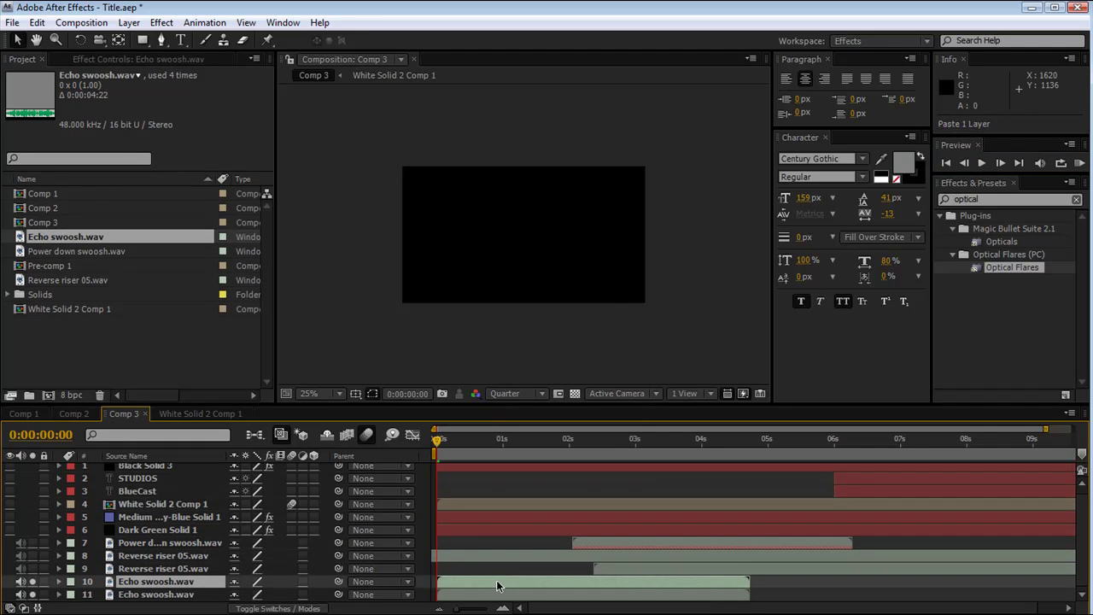
scroll(502, 579, "down", 1)
left_click_drag(483, 595, 717, 597)
left_click_drag(546, 571, 750, 563)
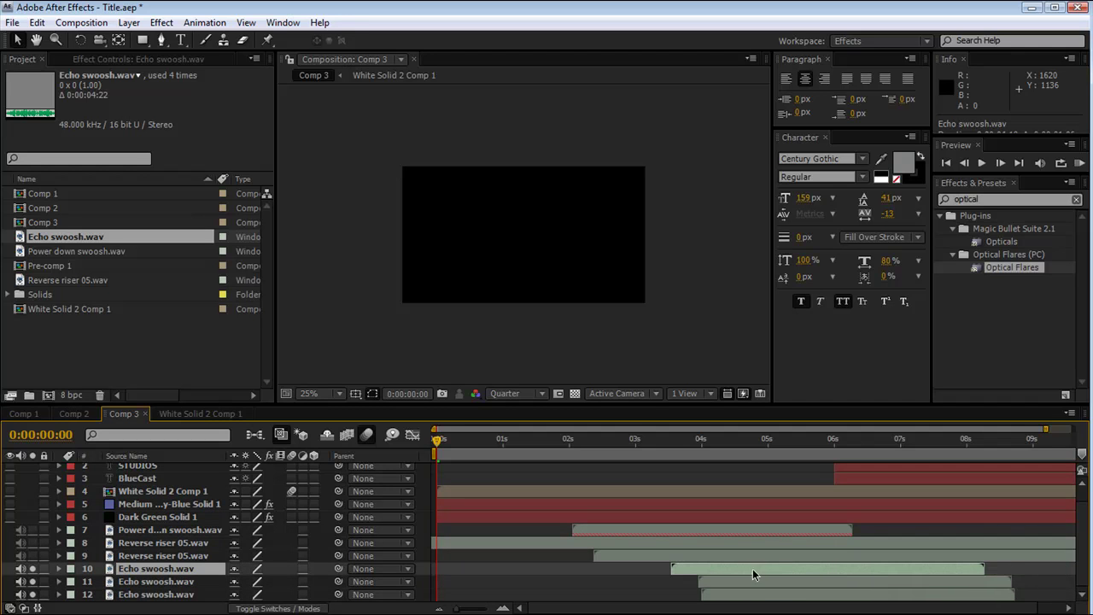
- Show the upper Echo swoosh.wav layer's waveform and move it to start at about 4.5 seconds, so the sound fades around the title's start
key("l")
key("l")
left_click_drag(738, 505, 825, 505)
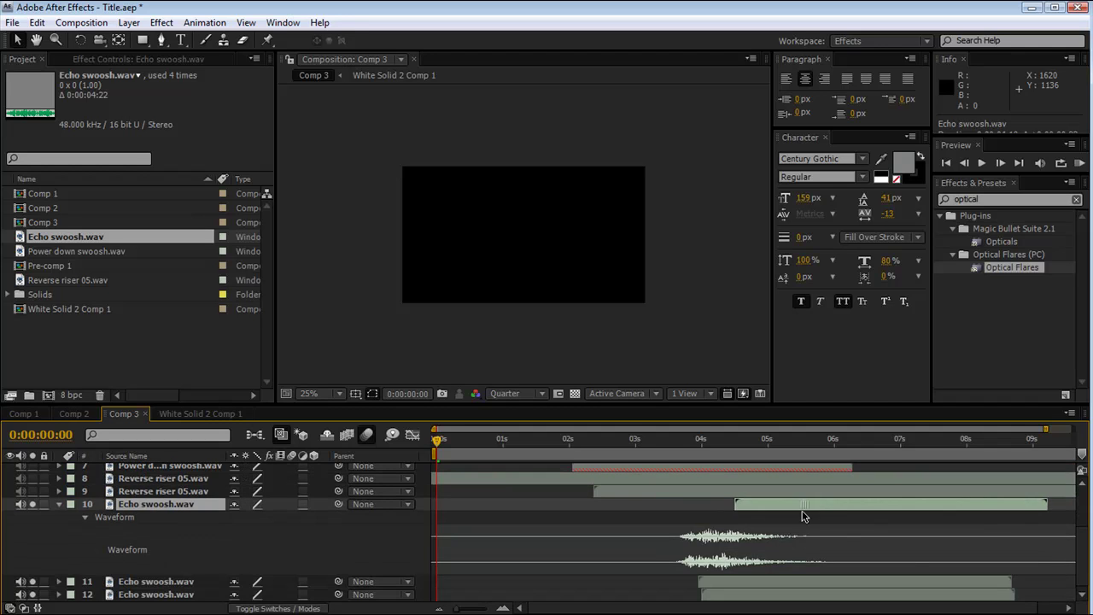
scroll(827, 539, "up", 2)
left_click_drag(760, 442, 848, 455)
scroll(854, 526, "up", 2)
scroll(854, 526, "down", 2)
scroll(854, 526, "down", 2)
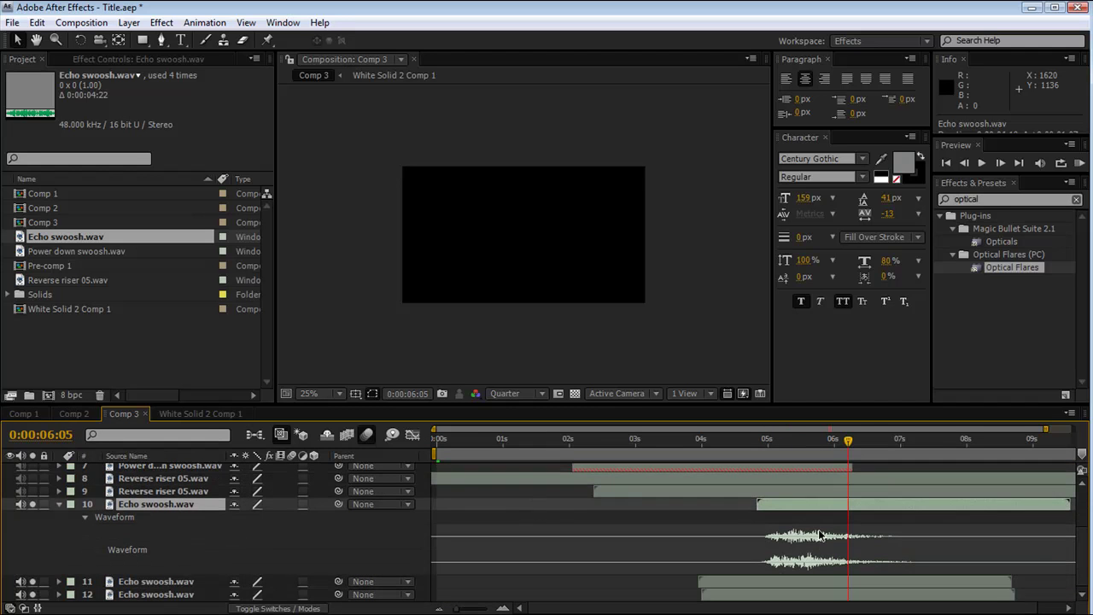
left_click_drag(814, 507, 789, 506)
scroll(848, 485, "up", 4)
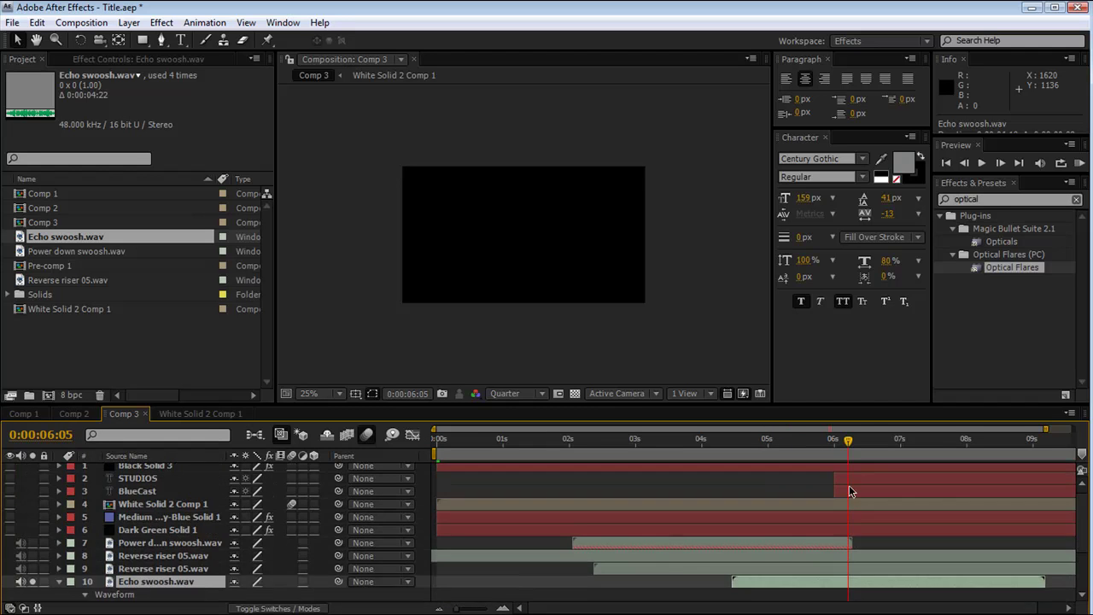
left_click_drag(848, 450, 740, 443)
- Time-stretch the middle Echo swoosh.wav layer to 200%, holding its layer in-point
scroll(824, 506, "down", 3)
left_click(736, 584)
right_click(736, 584)
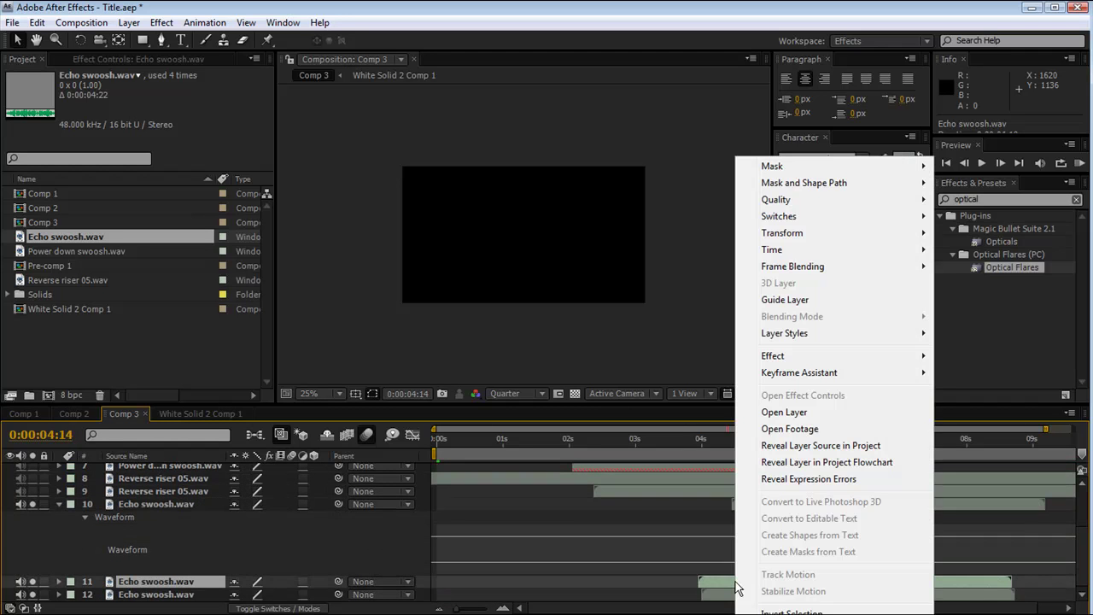
mouse_move(837, 249)
left_click(689, 285)
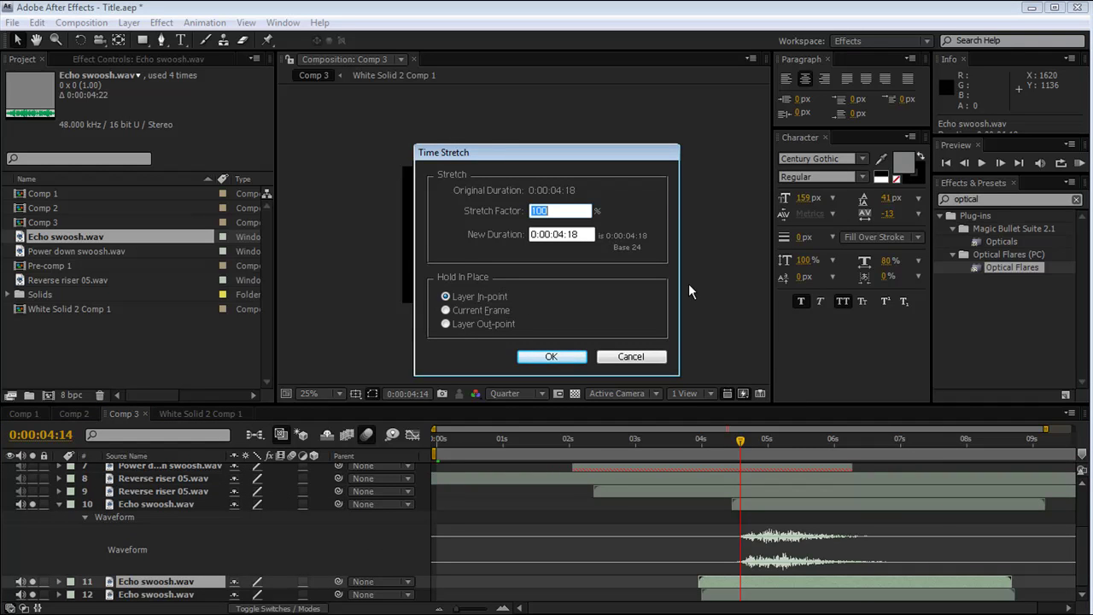
type("200")
key("Return")
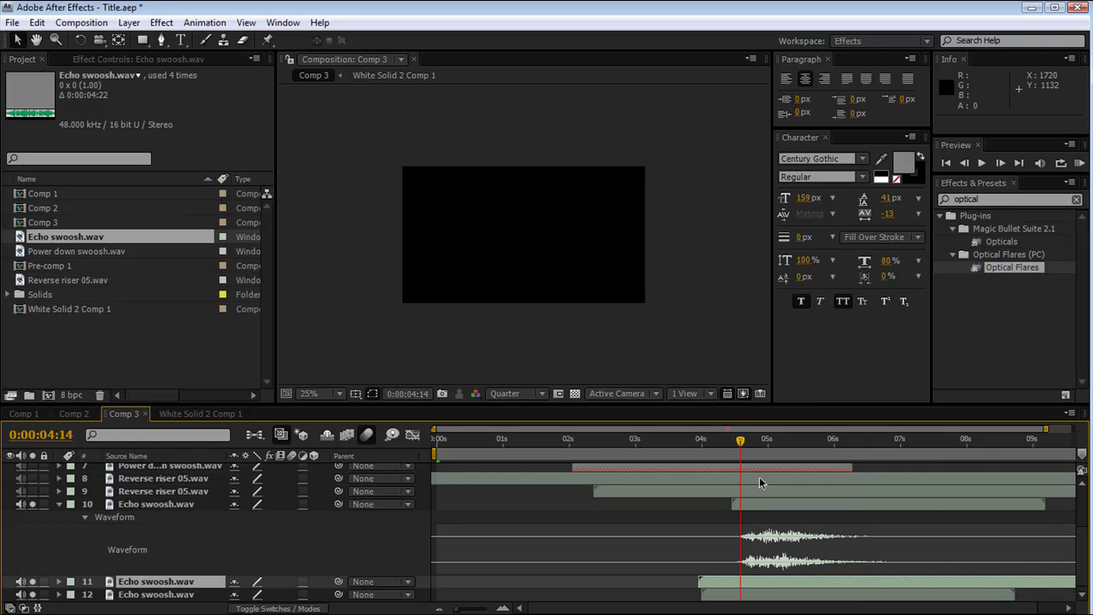
- Show the middle Echo swoosh.wav layer's waveform and move the layer to start at about 1.9 seconds
key("l")
key("l")
scroll(602, 516, "down", 1)
left_click_drag(602, 513, 696, 518)
- Time-stretch the lowest Echo swoosh.wav layer to 200% and move it earlier so it starts before the composition's first frame
right_click(773, 600)
mouse_move(922, 247)
left_click(727, 283)
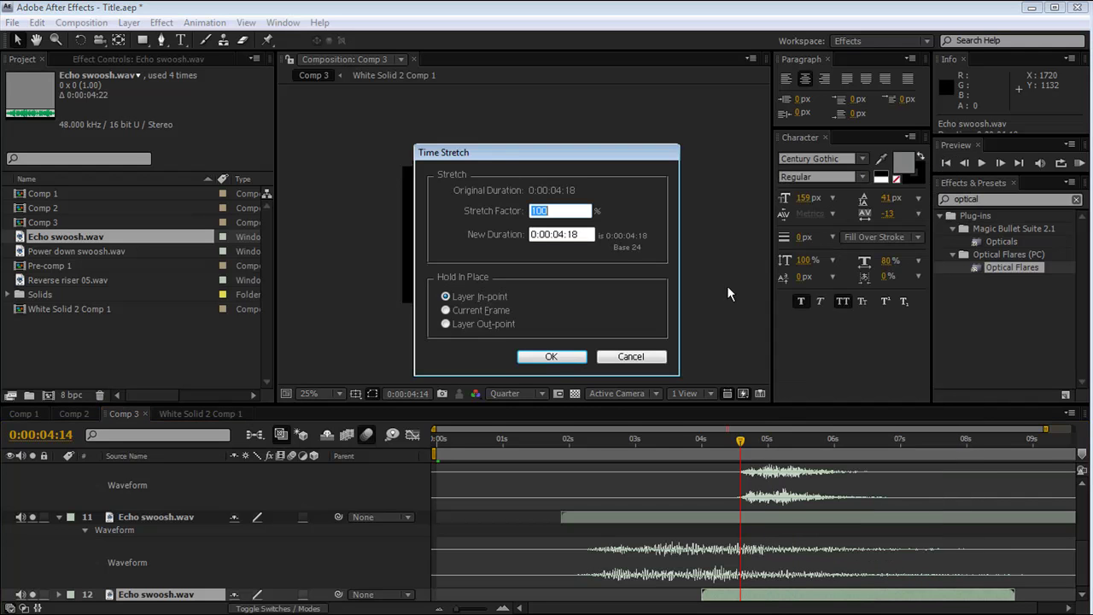
type("200")
key("Return")
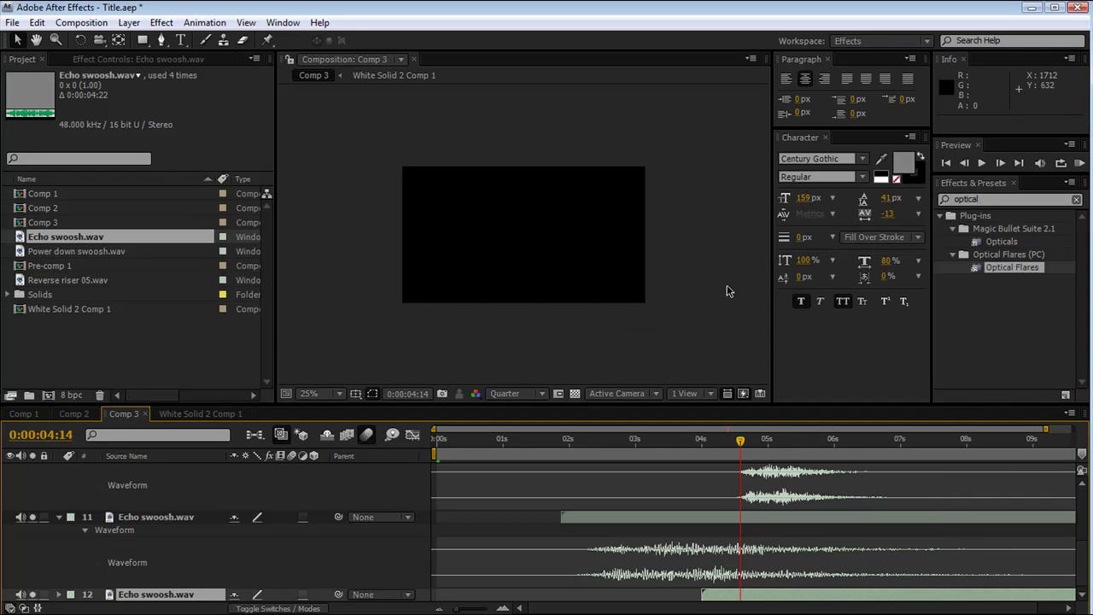
scroll(770, 576, "down", 3)
mouse_move(769, 530)
left_mouse_down()
mouse_move(567, 539)
mouse_move(447, 529)
mouse_move(476, 536)
left_mouse_up()
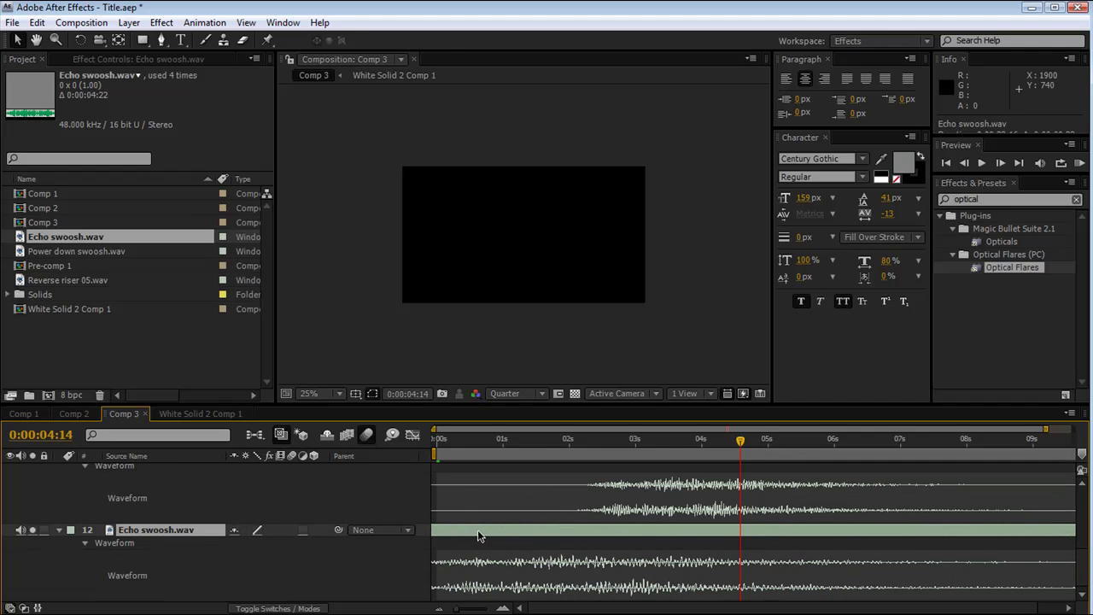
- Return to the first frame, then collapse the upper two Echo swoosh.wav layers and turn off the solo on the Echo swoosh layers
scroll(547, 527, "up", 1)
left_click_drag(440, 449, 426, 450)
scroll(124, 560, "up", 3)
left_click(62, 532)
scroll(25, 538, "up", 3)
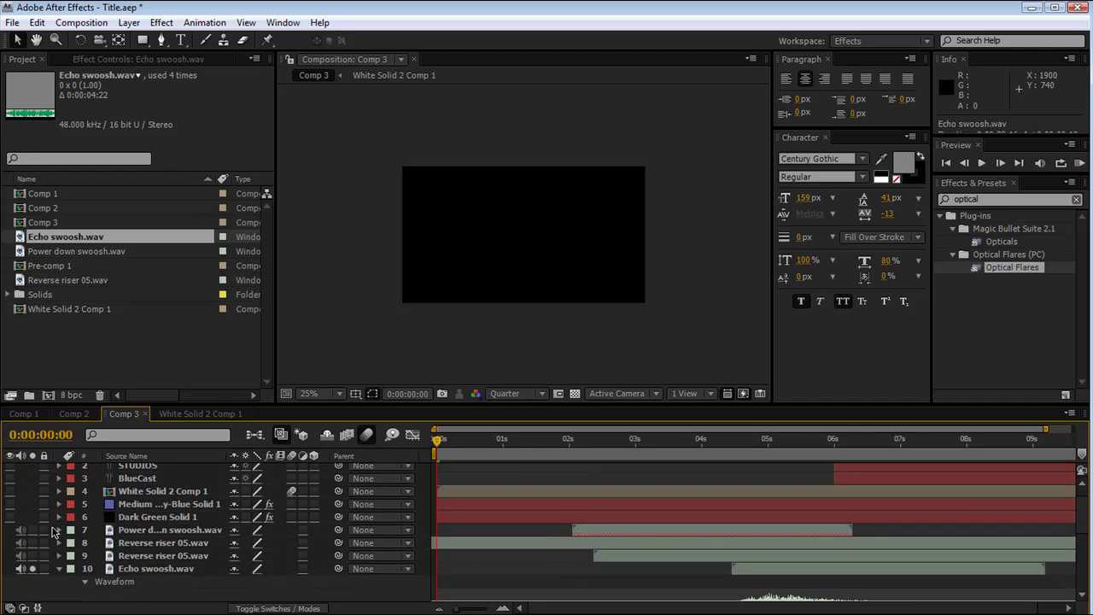
scroll(32, 572, "down", 3)
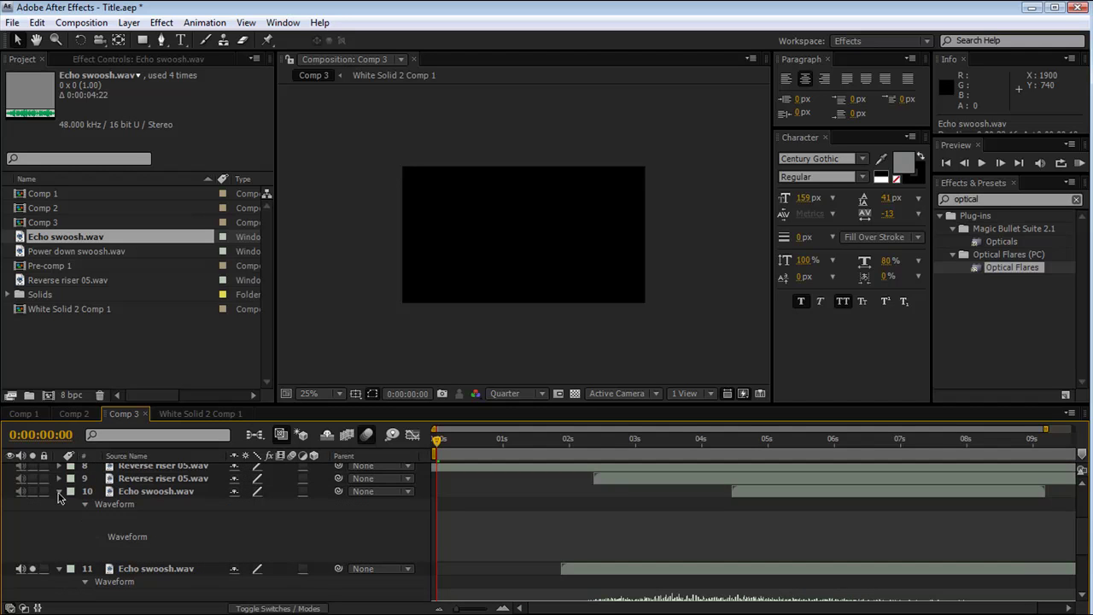
left_click(60, 493)
left_click(62, 507)
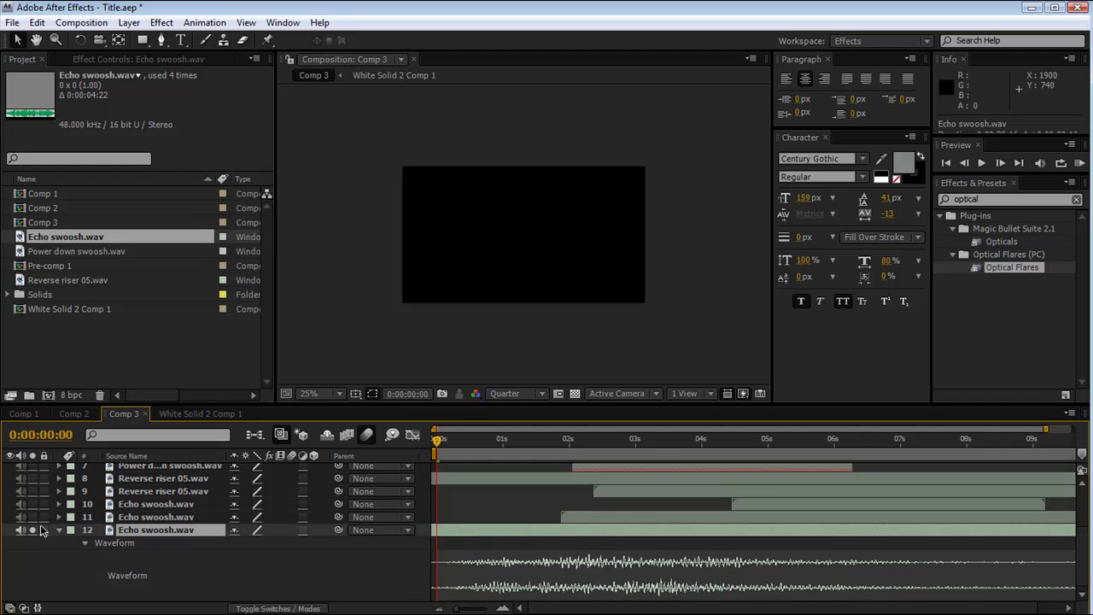
- Preview all six sound layers mixed together from the first frame, then start the preview again
left_click(1081, 164)
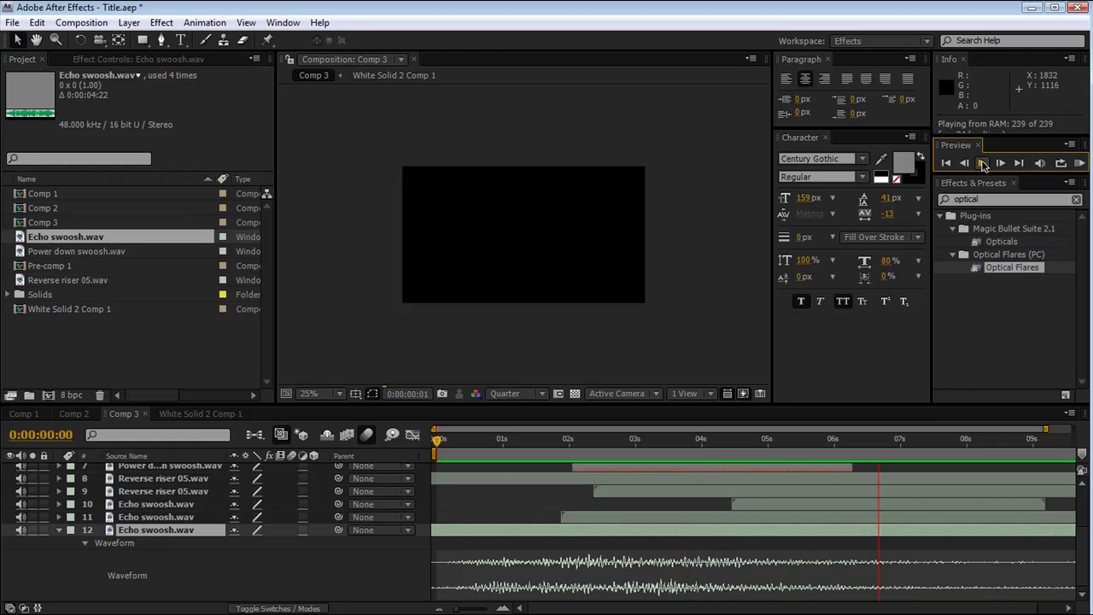
left_click(982, 163)
scroll(793, 491, "up", 3)
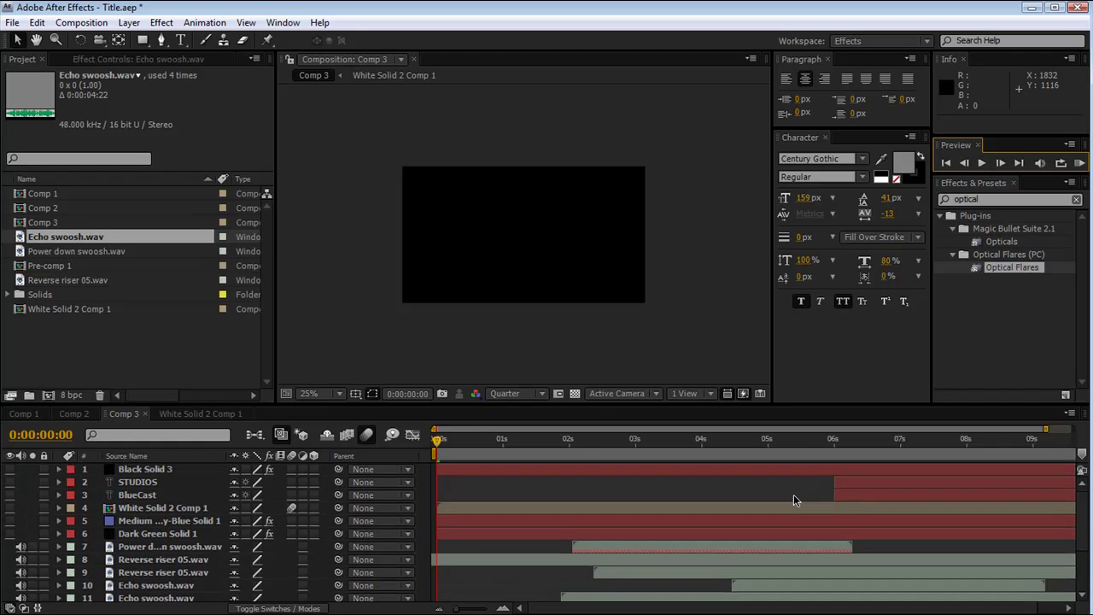
scroll(793, 495, "down", 3)
key("KP_0")
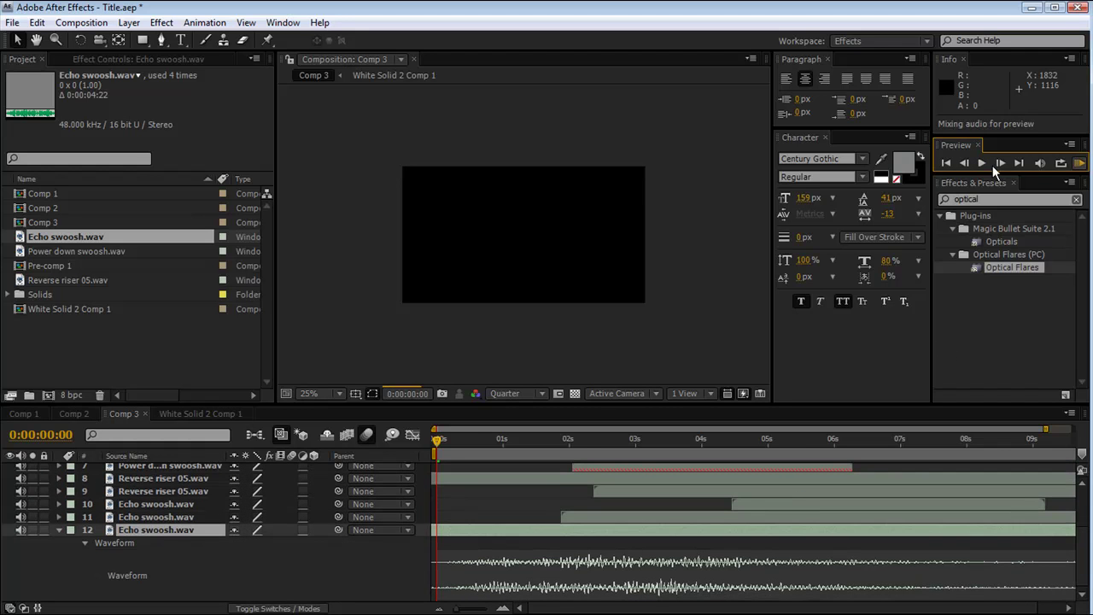
- Play the sound mix, then show the Power down swoosh.wav layer's waveform and trim the layer's end to the 6-second mark
left_click(985, 164)
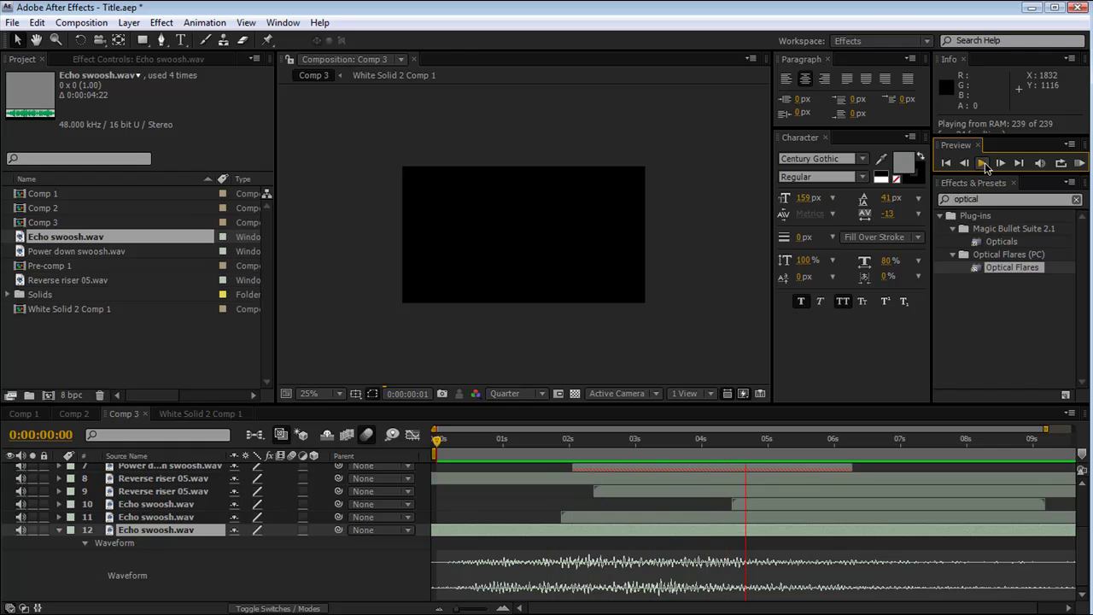
left_click(984, 164)
scroll(819, 524, "up", 1)
left_click(820, 508)
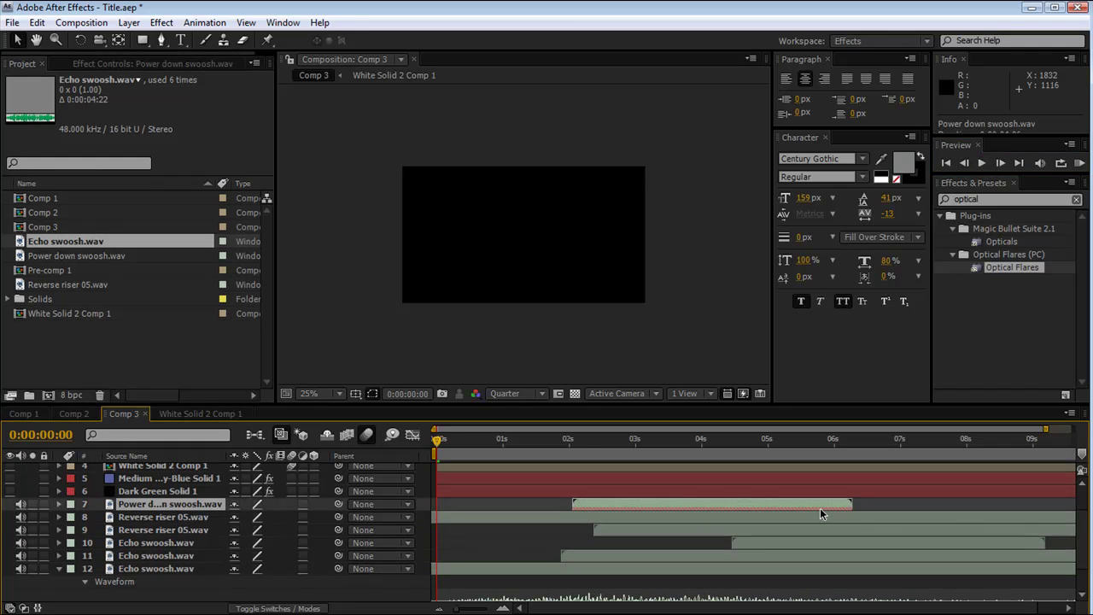
key("l")
key("l")
left_click(833, 440)
left_click_drag(833, 441, 834, 442)
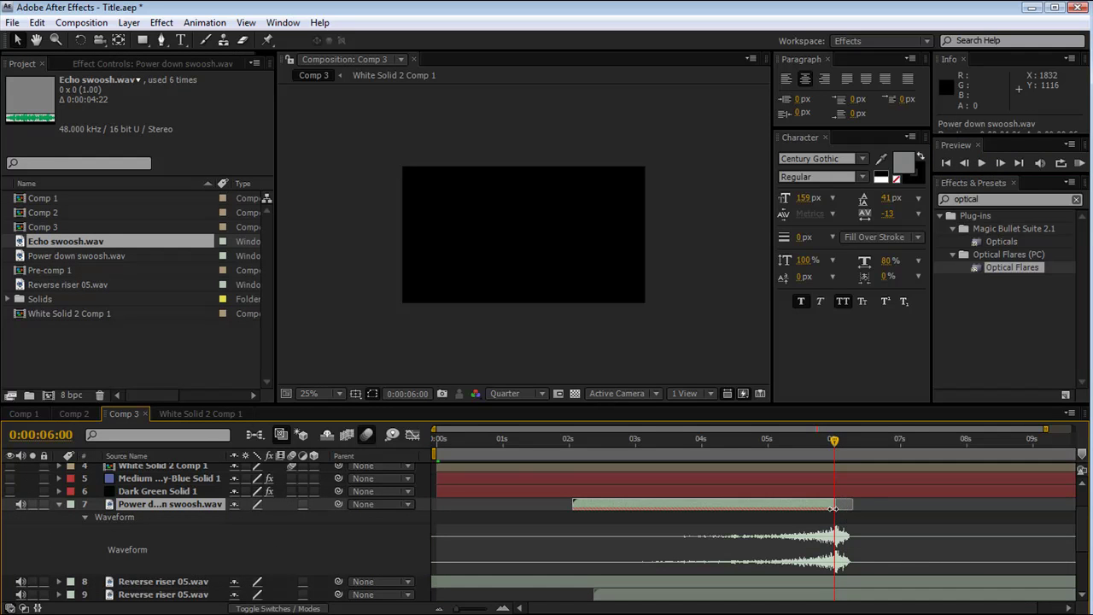
- Return to the first frame, collapse the two expanded sound layers and make the six visual layers visible
key("Home")
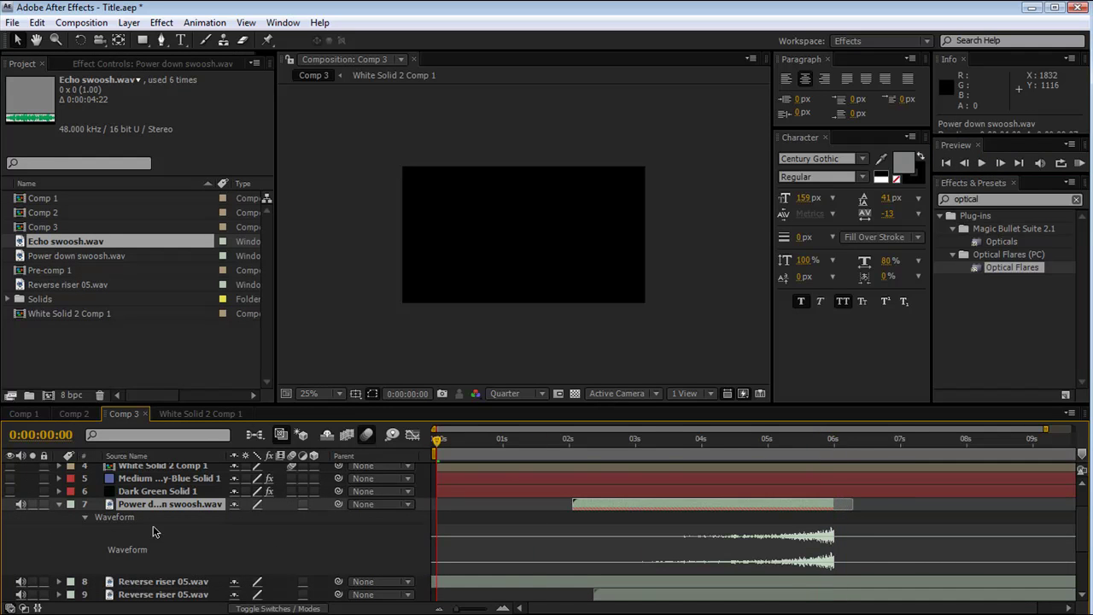
left_click(59, 505)
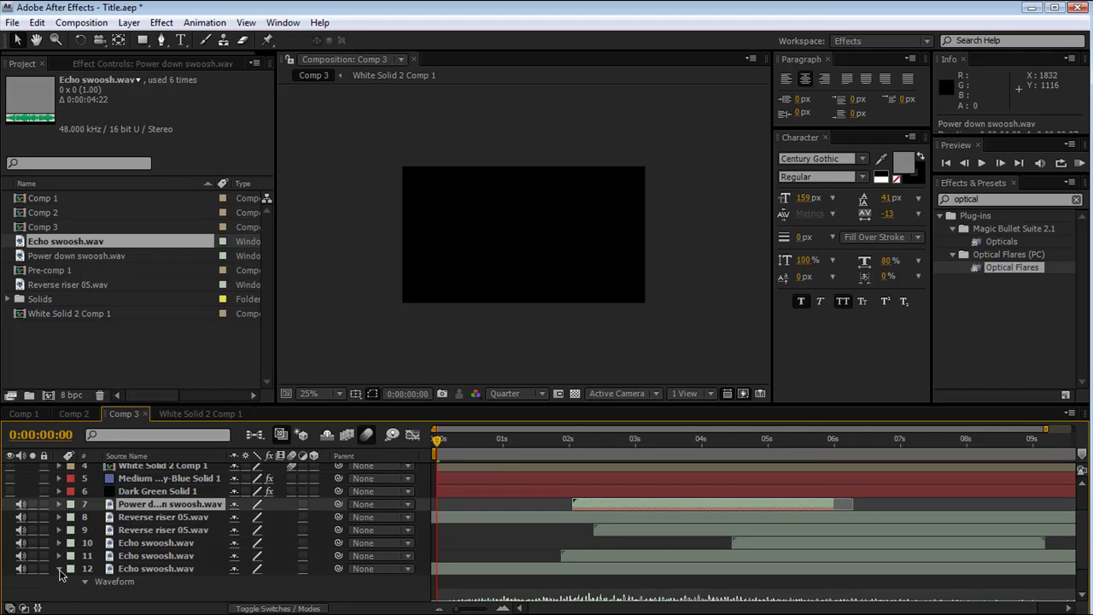
left_click(59, 568)
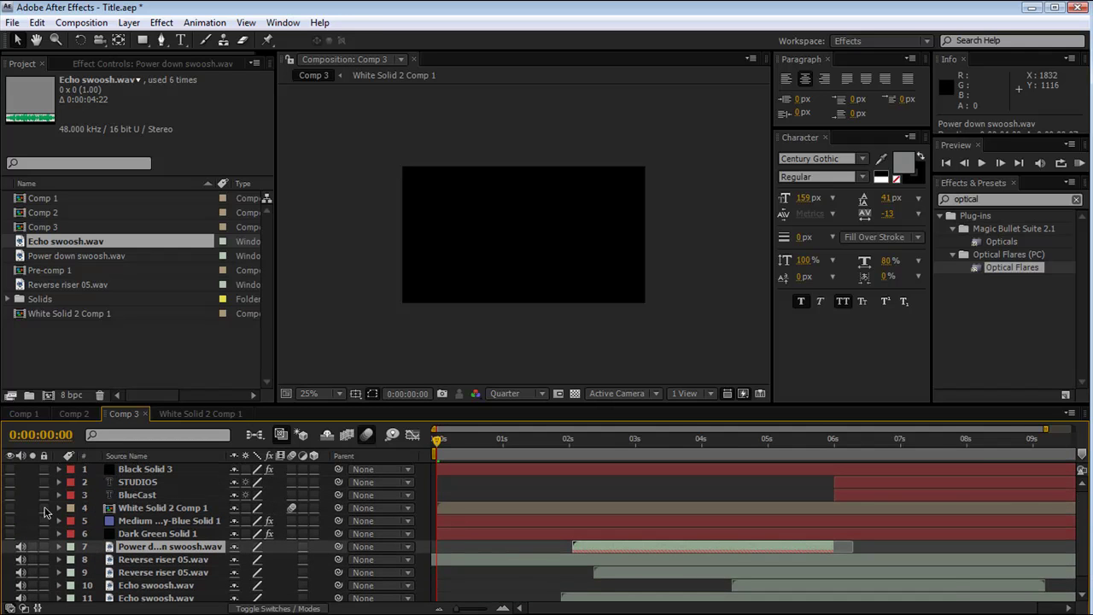
left_click_drag(7, 470, 11, 536)
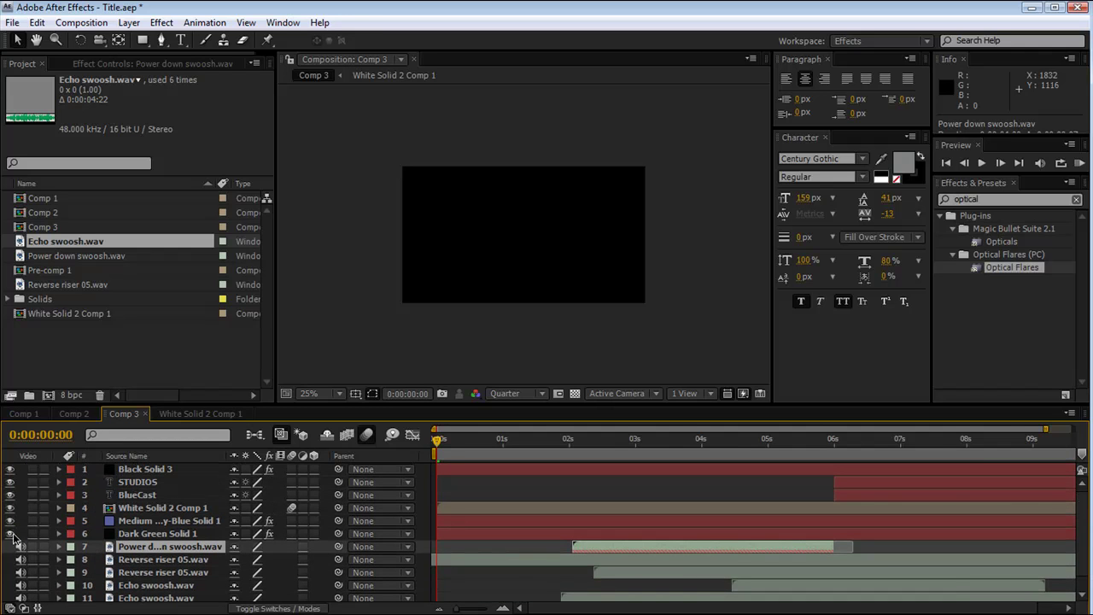
- Preview the intro's picture and sound together from the first frame
left_click(1079, 162)
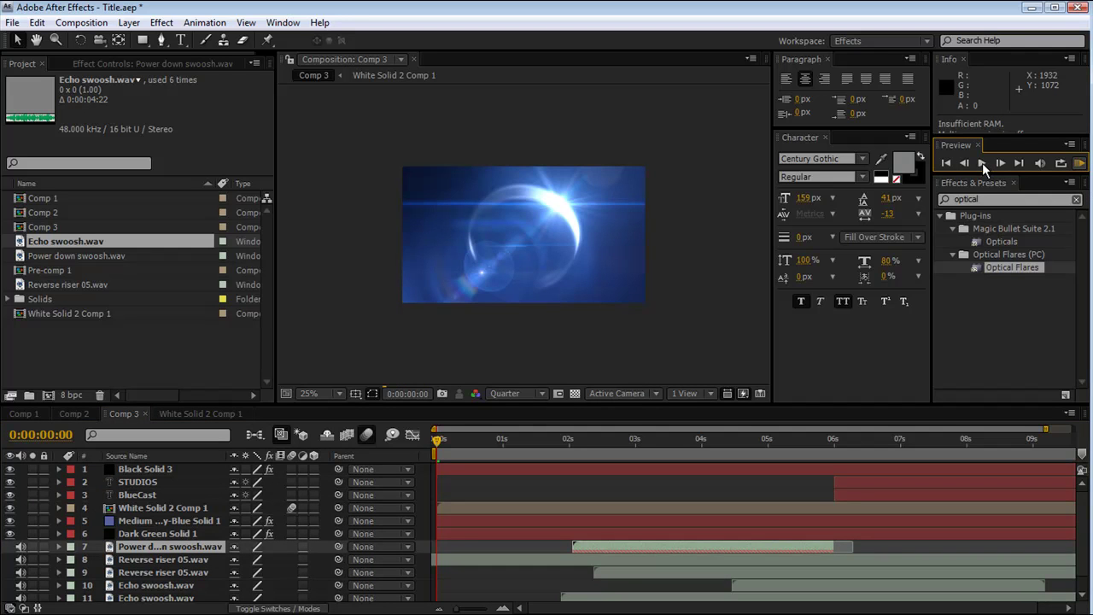
left_click(982, 162)
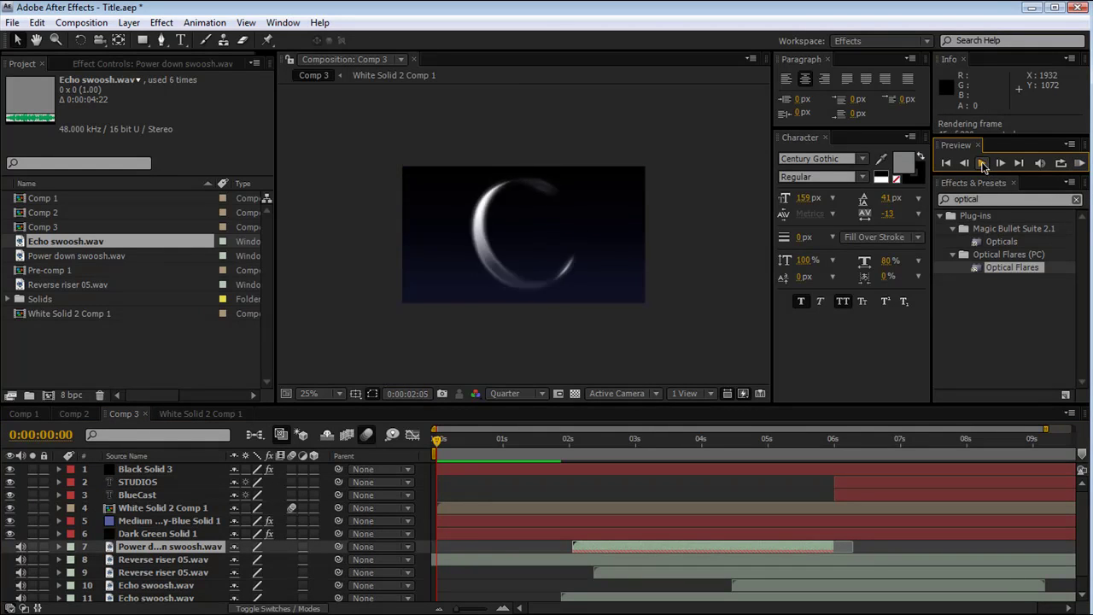
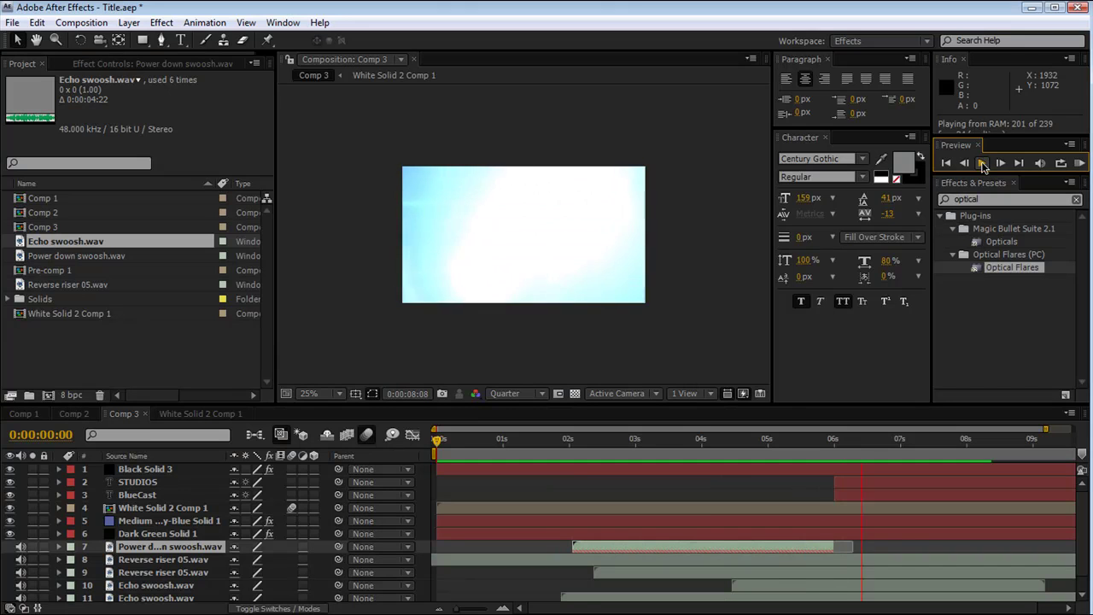
left_click(982, 165)
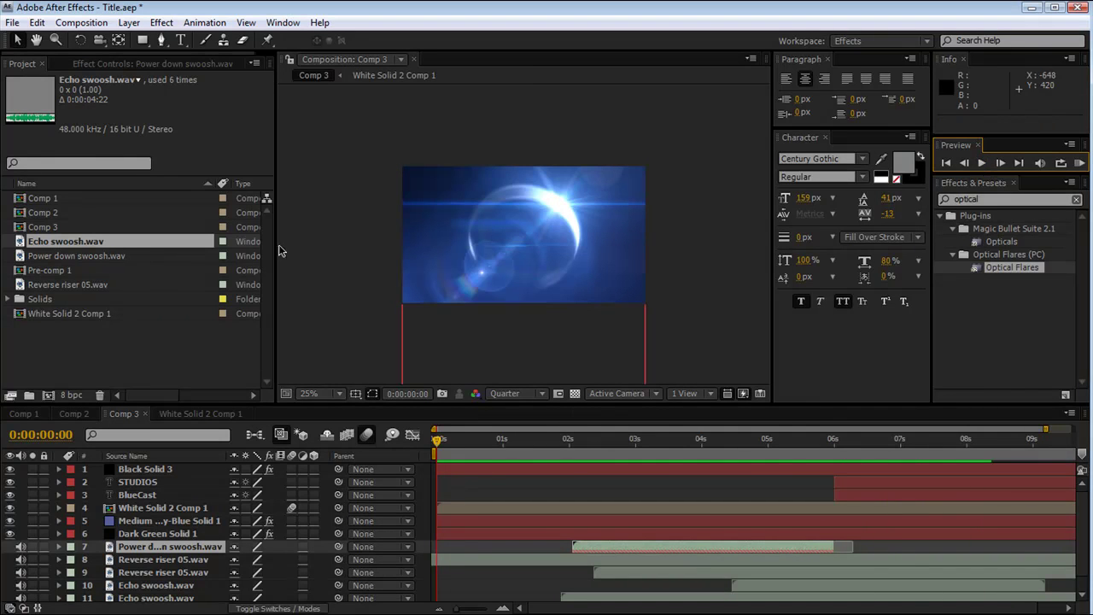
- Add an adjustment layer above all layers and apply MisFire Vignette to it with an intensity of 35%
left_click(129, 23)
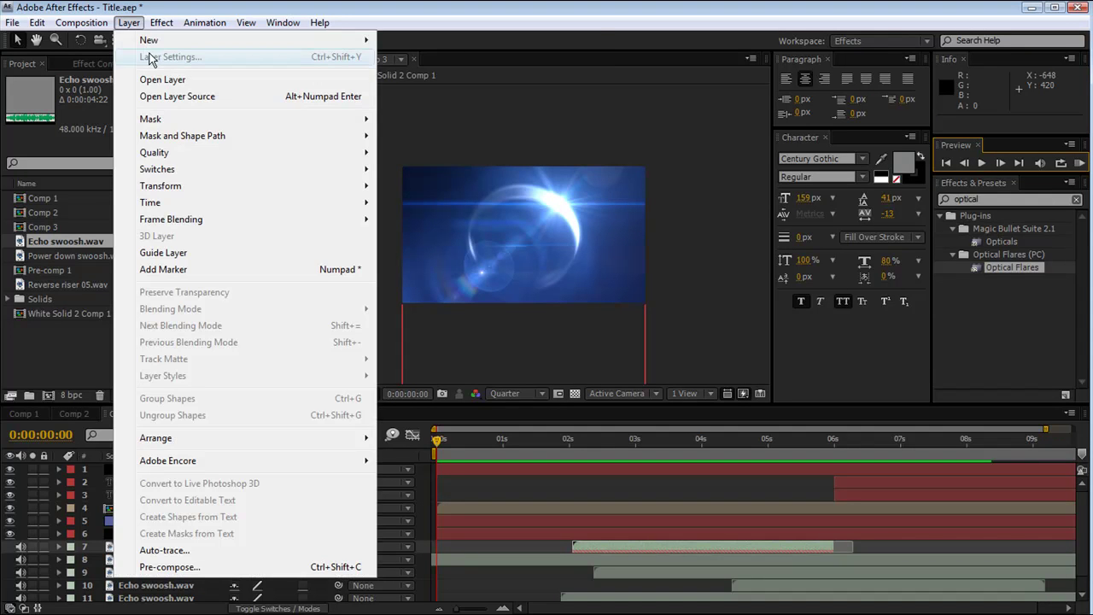
mouse_move(152, 40)
left_click(400, 142)
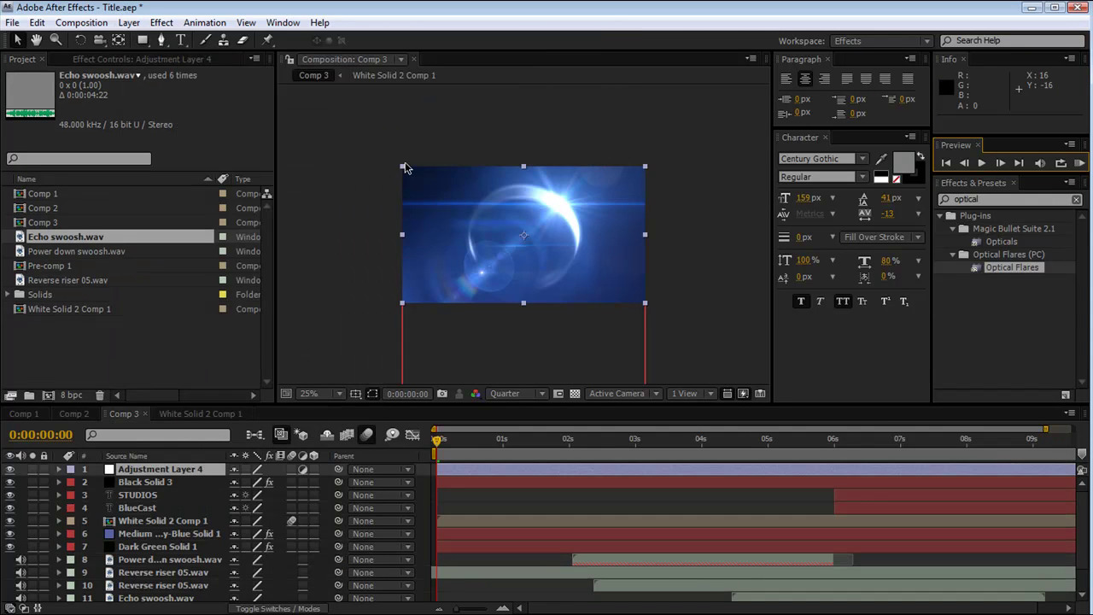
left_click(983, 184)
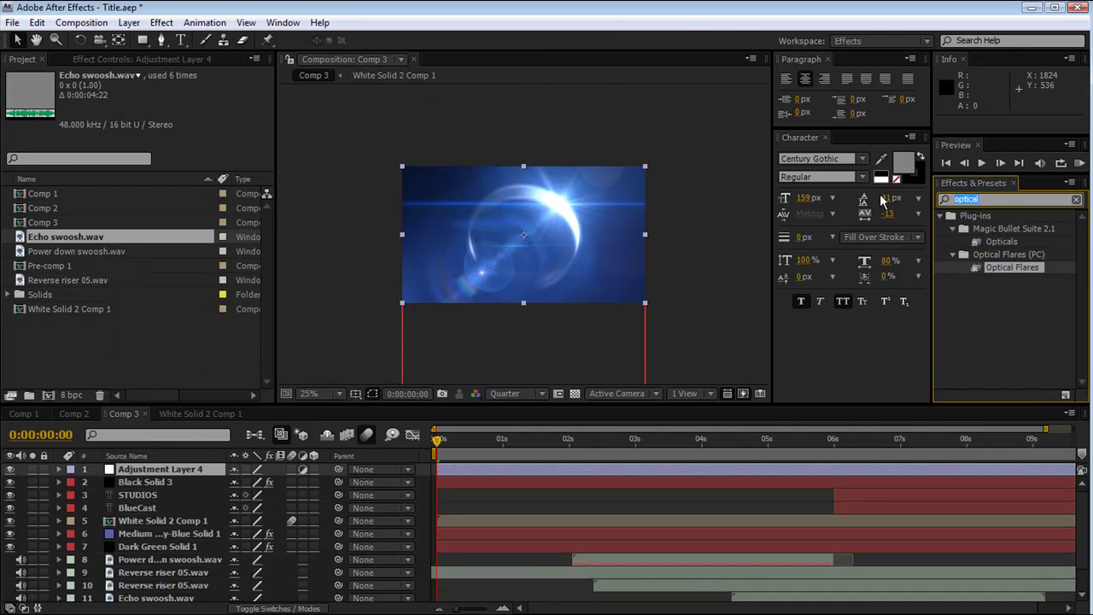
type("vig")
left_click_drag(1016, 241, 684, 468)
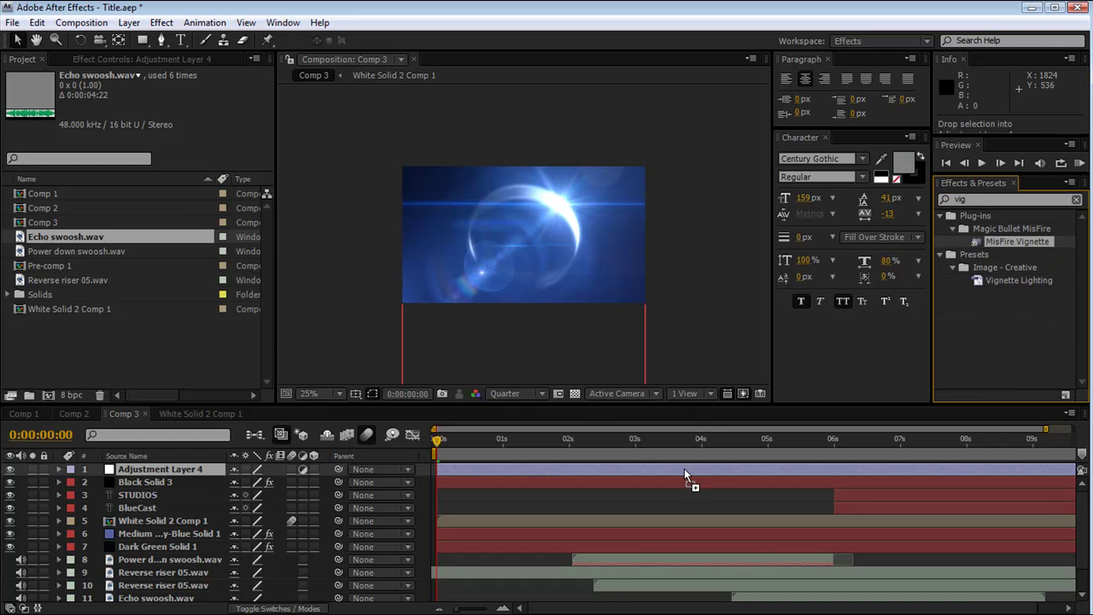
mouse_move(141, 128)
left_mouse_down()
mouse_move(111, 138)
mouse_move(124, 139)
left_mouse_up()
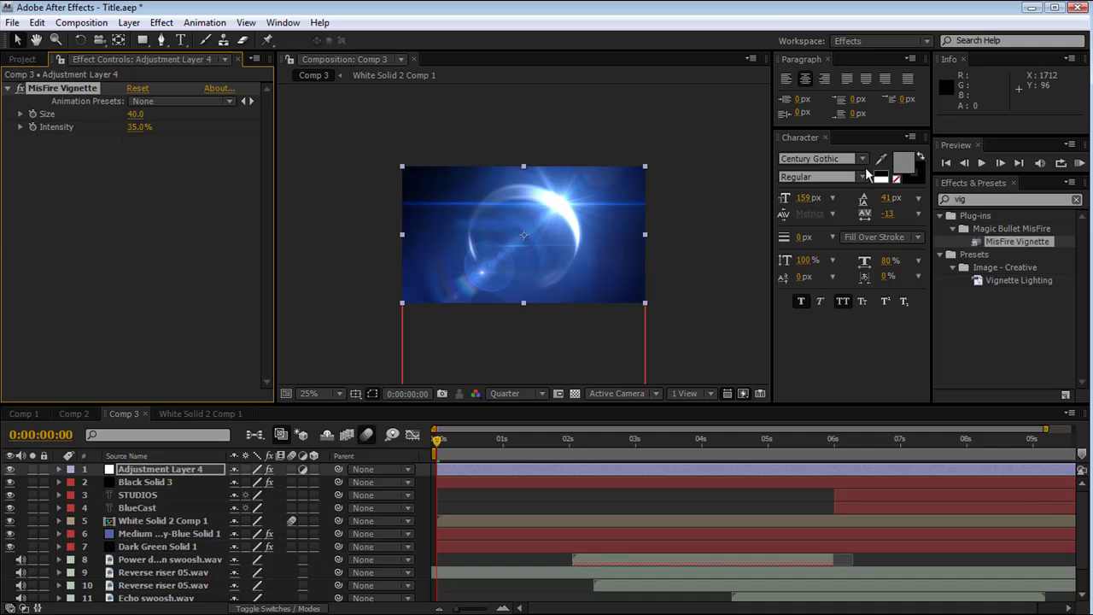
- Add another adjustment layer on top and apply Letterboxer to it with a widescreen aspect-ratio preset
left_click(129, 22)
mouse_move(171, 40)
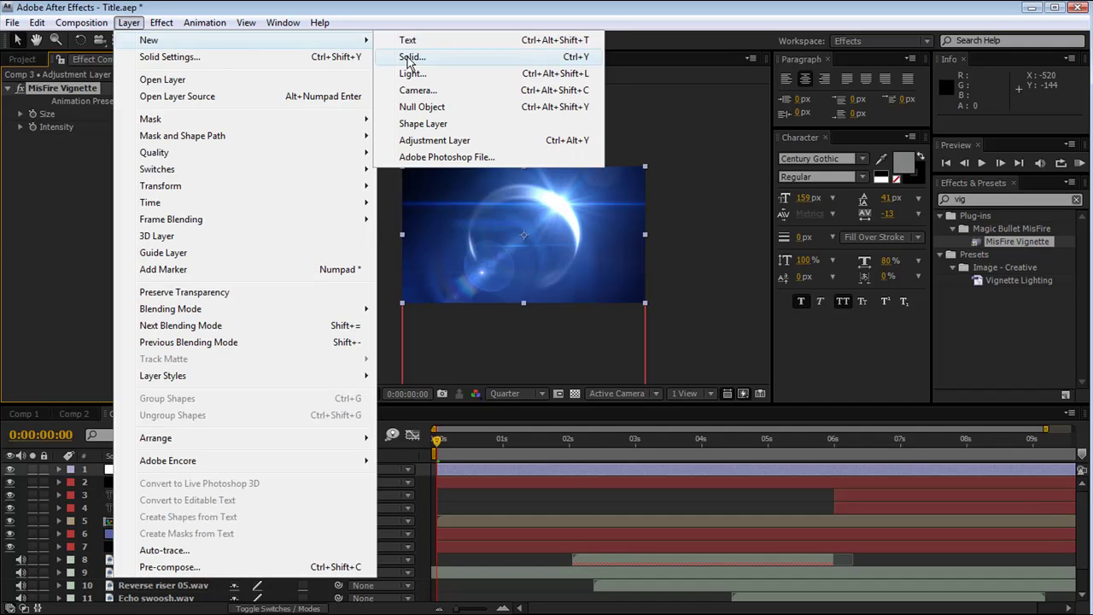
left_click(434, 140)
left_click(1007, 199)
type("letter")
left_click_drag(1015, 242, 208, 469)
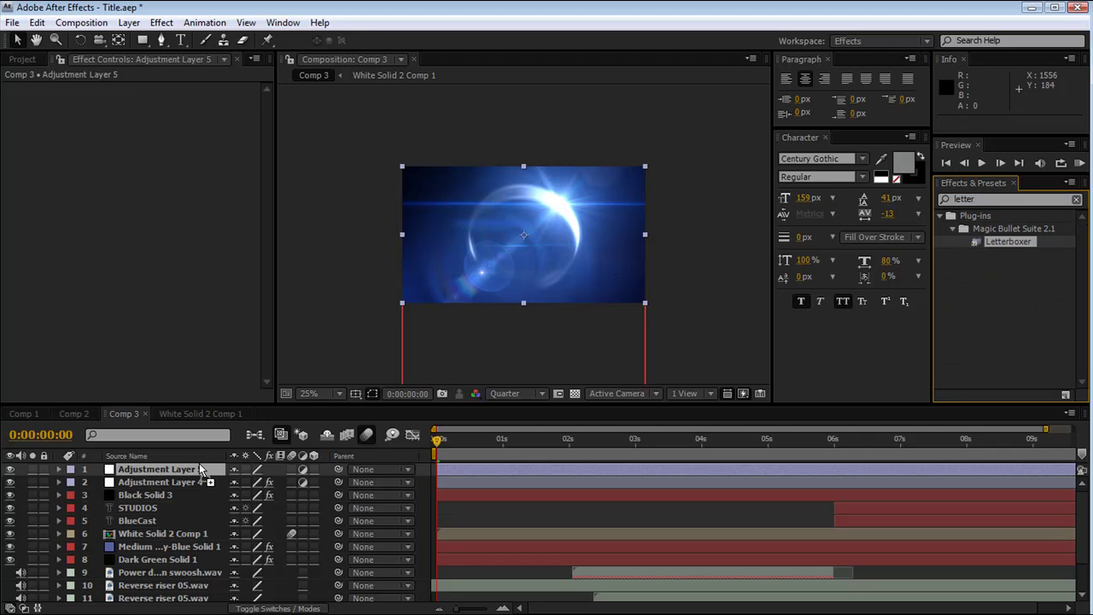
left_click(157, 128)
left_click(209, 196)
- Add a third adjustment layer below the other two and apply Curves to it, shaping a gentle S-curve for more contrast
left_click(130, 22)
mouse_move(238, 42)
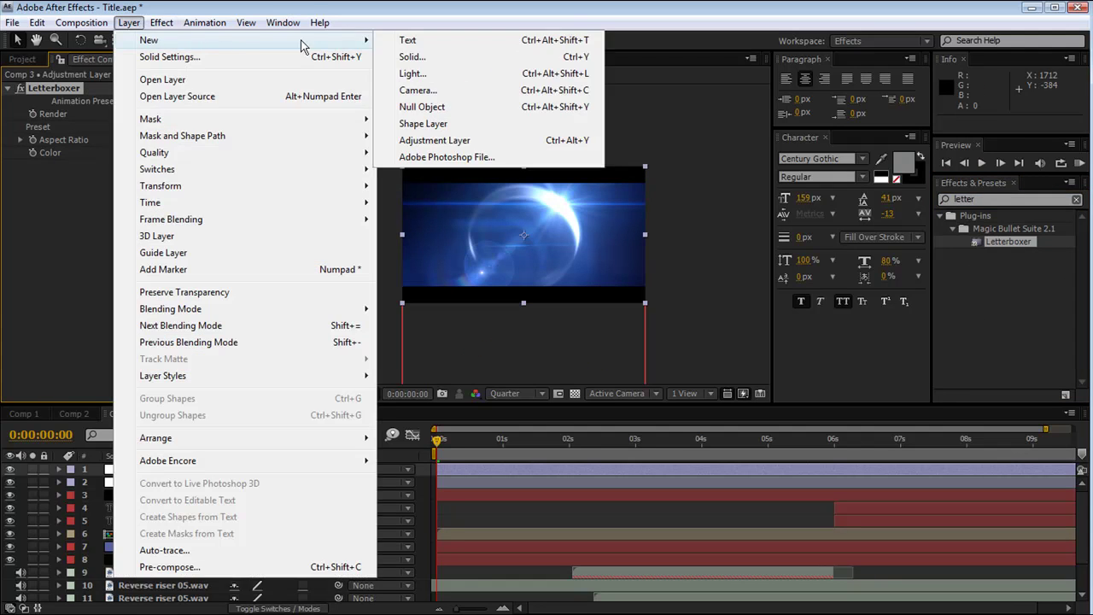
left_click(436, 139)
left_click_drag(202, 471, 207, 506)
double_click(991, 199)
type("curves")
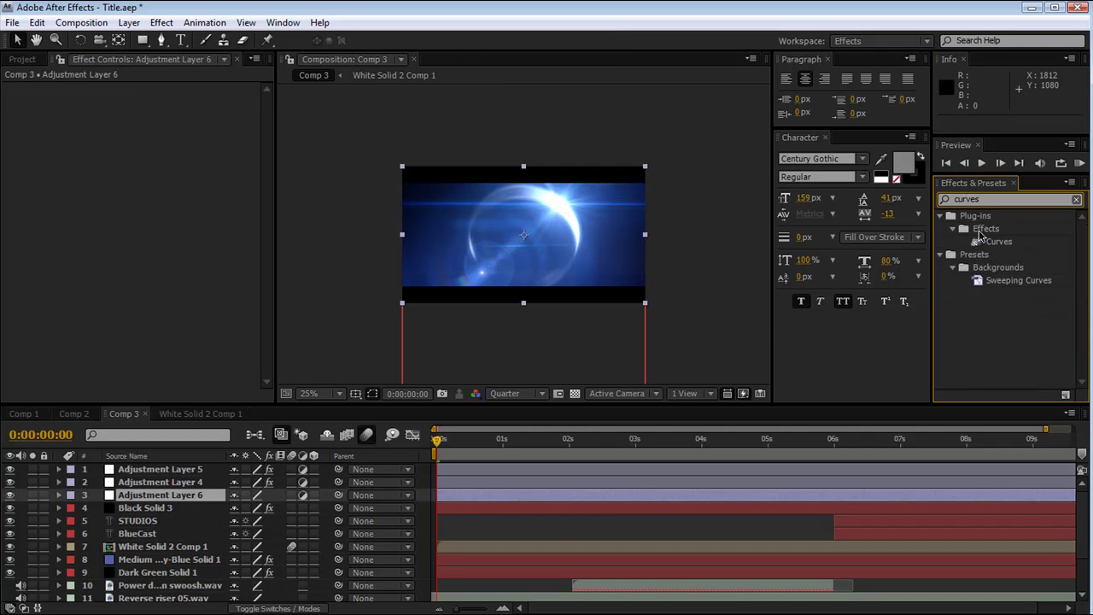
left_click_drag(998, 241, 197, 495)
left_click_drag(95, 205, 81, 235)
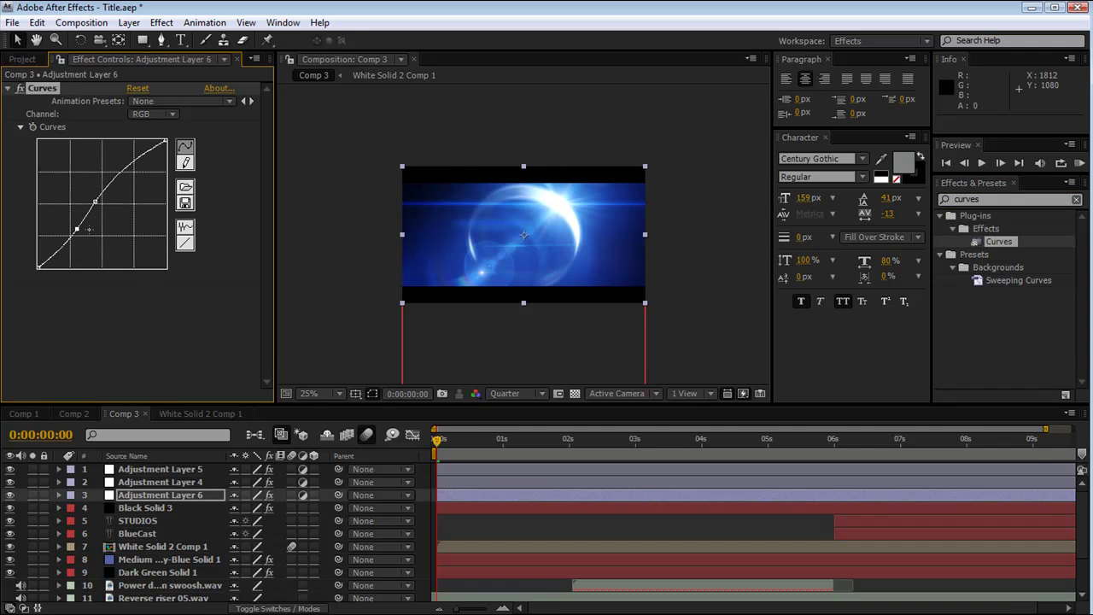
- In White Solid 2 Comp 1, set the upper White Solid 2 layer's CC Sphere light direction to -224°, then select the lower layer
key("period")
key("period")
key("comma")
key("comma")
left_click_drag(478, 443, 669, 455)
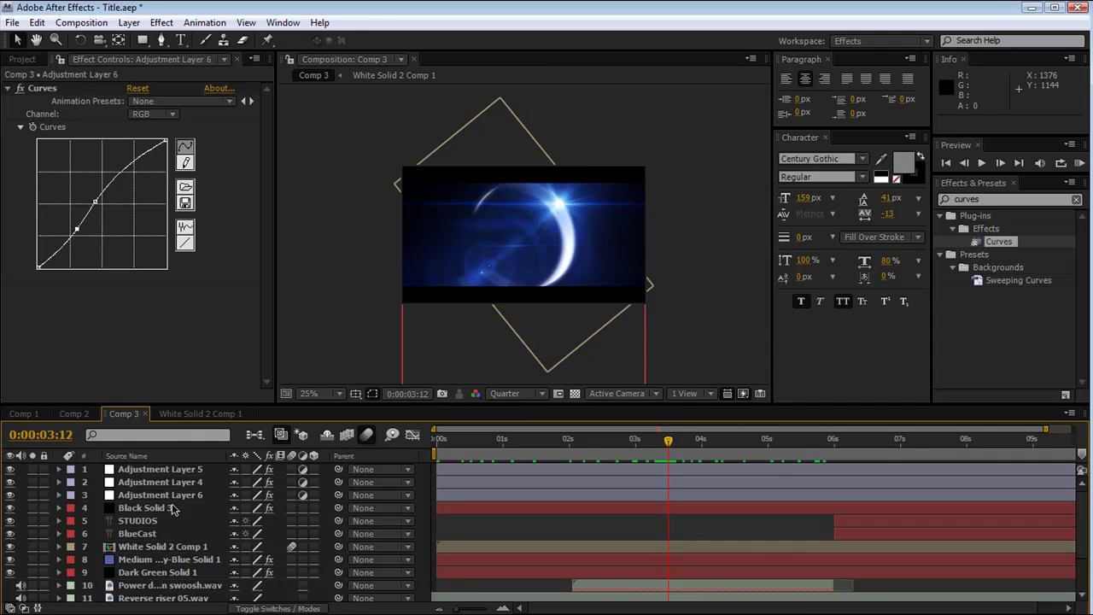
left_click(181, 414)
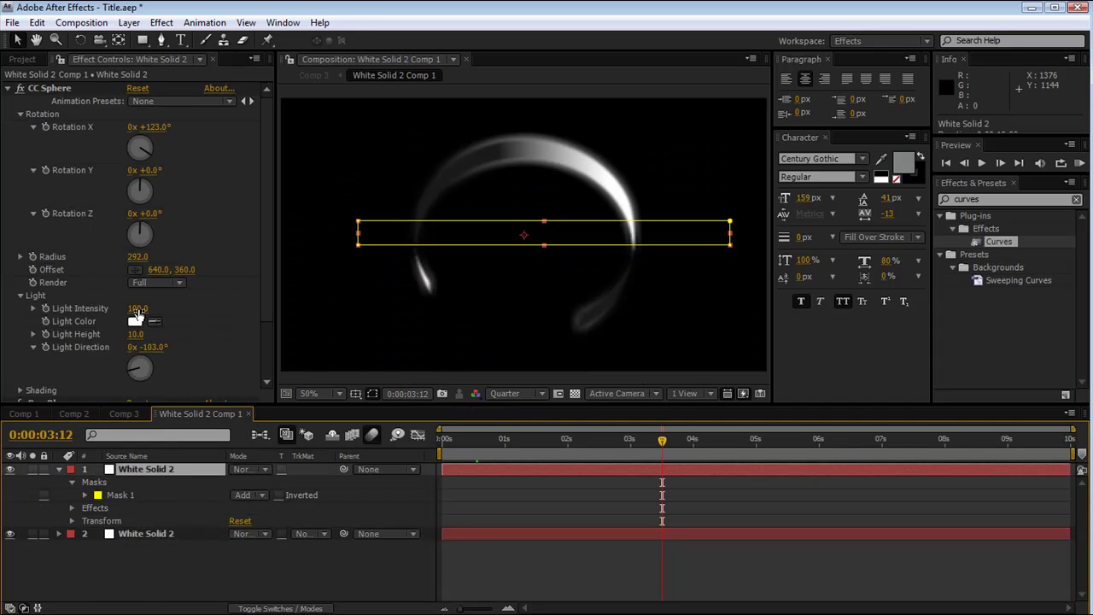
left_click_drag(159, 347, 75, 360)
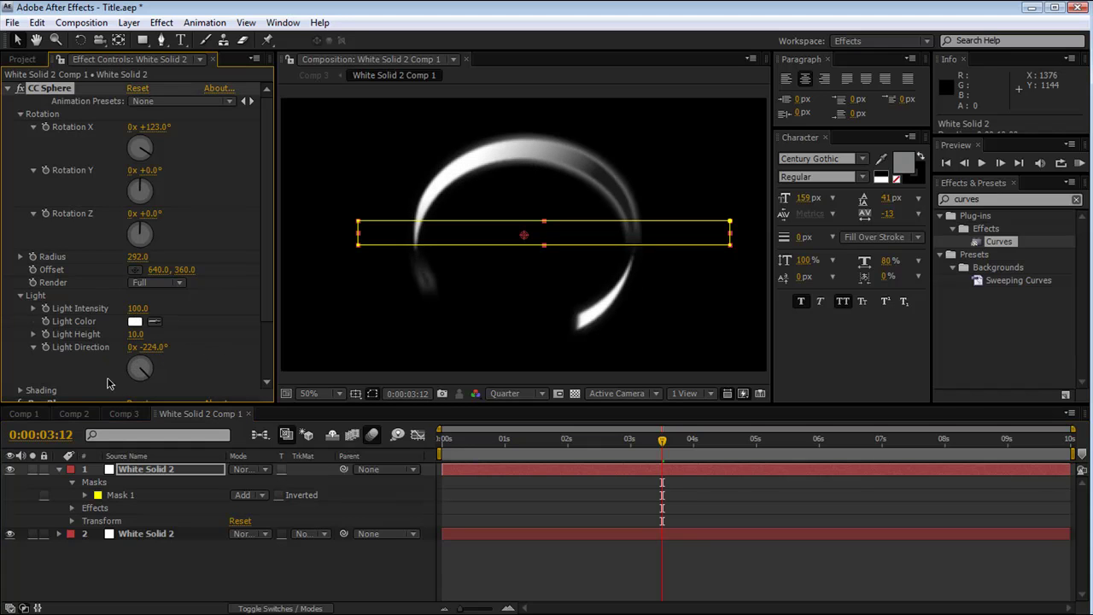
left_click(154, 534)
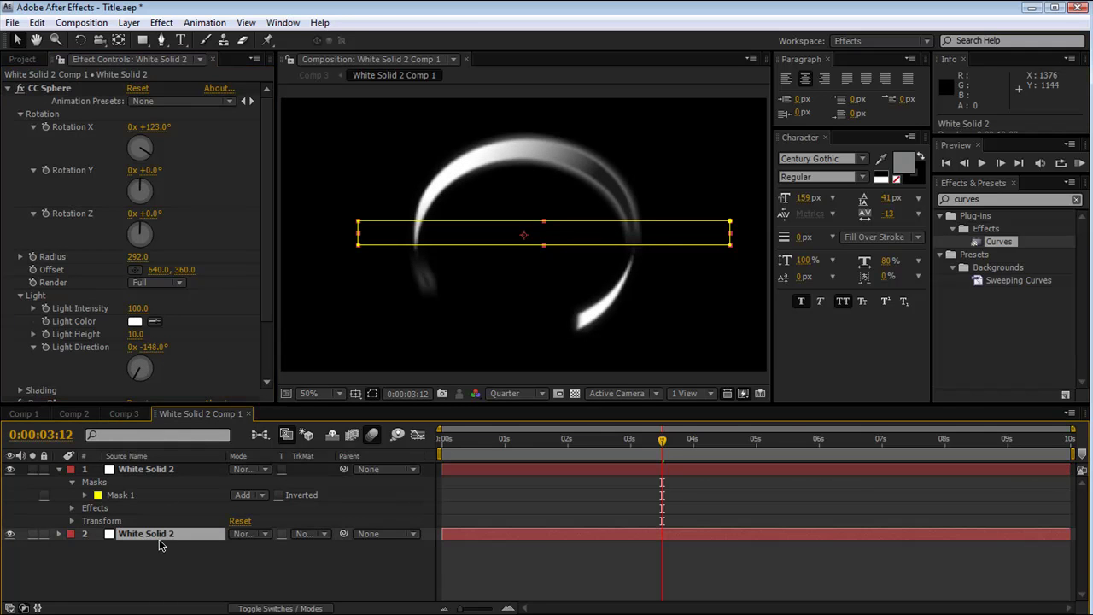
- Return to Comp 3 and examine the ring's lighting between about 2.5 and 4.5 seconds
left_click(122, 415)
left_click_drag(667, 438, 610, 458)
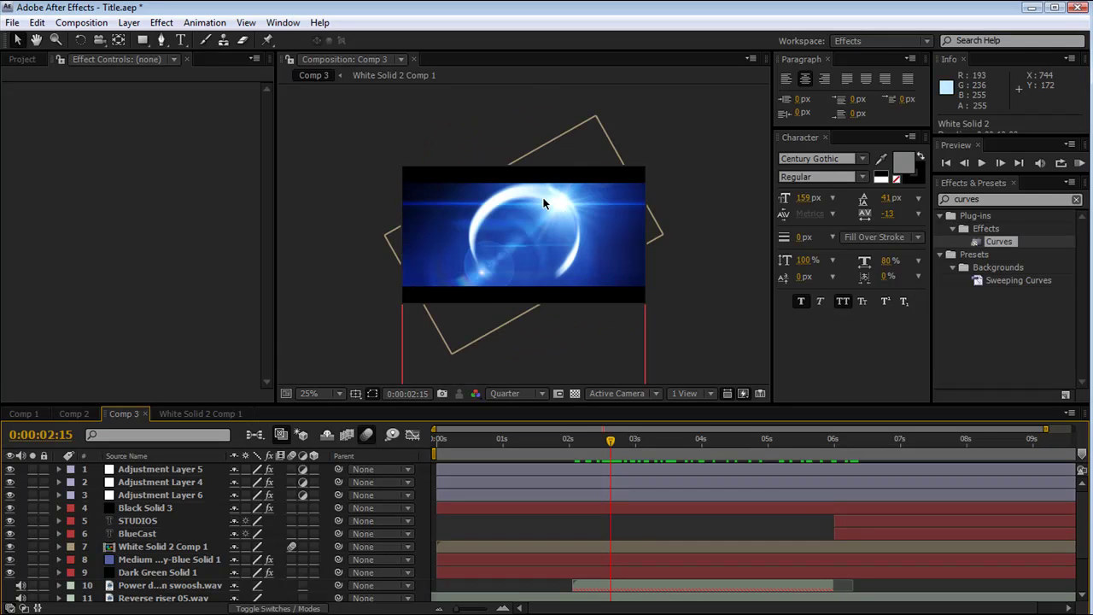
left_click_drag(611, 441, 683, 452)
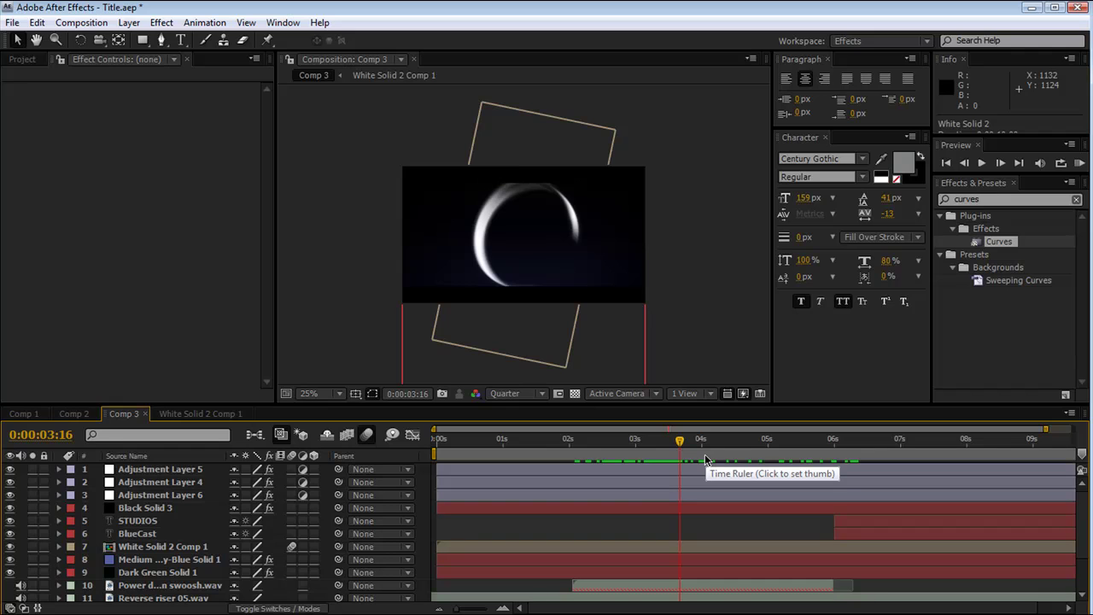
key("space")
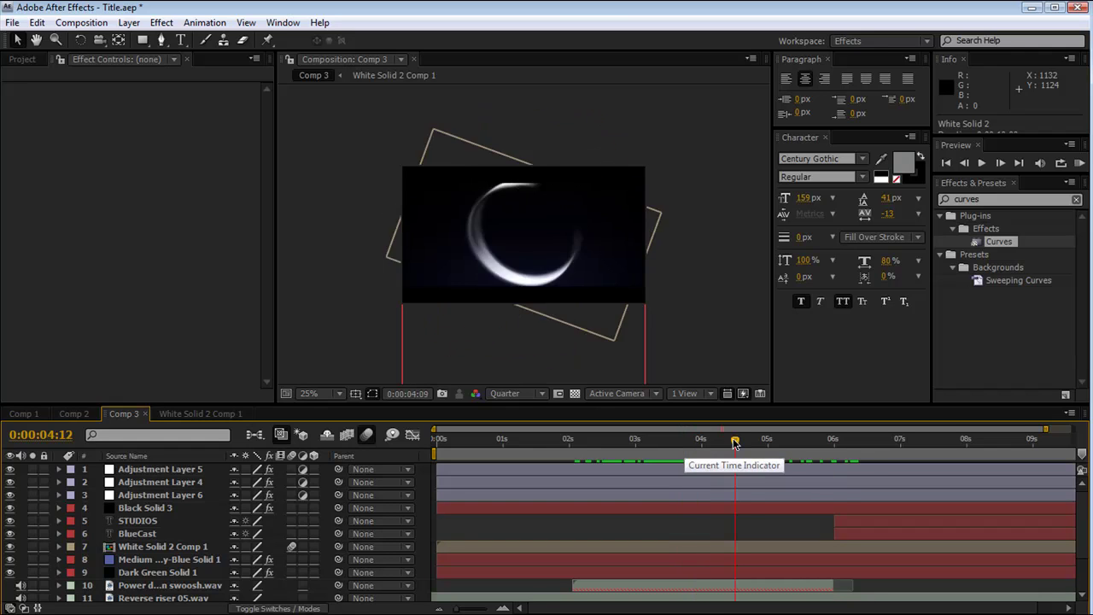